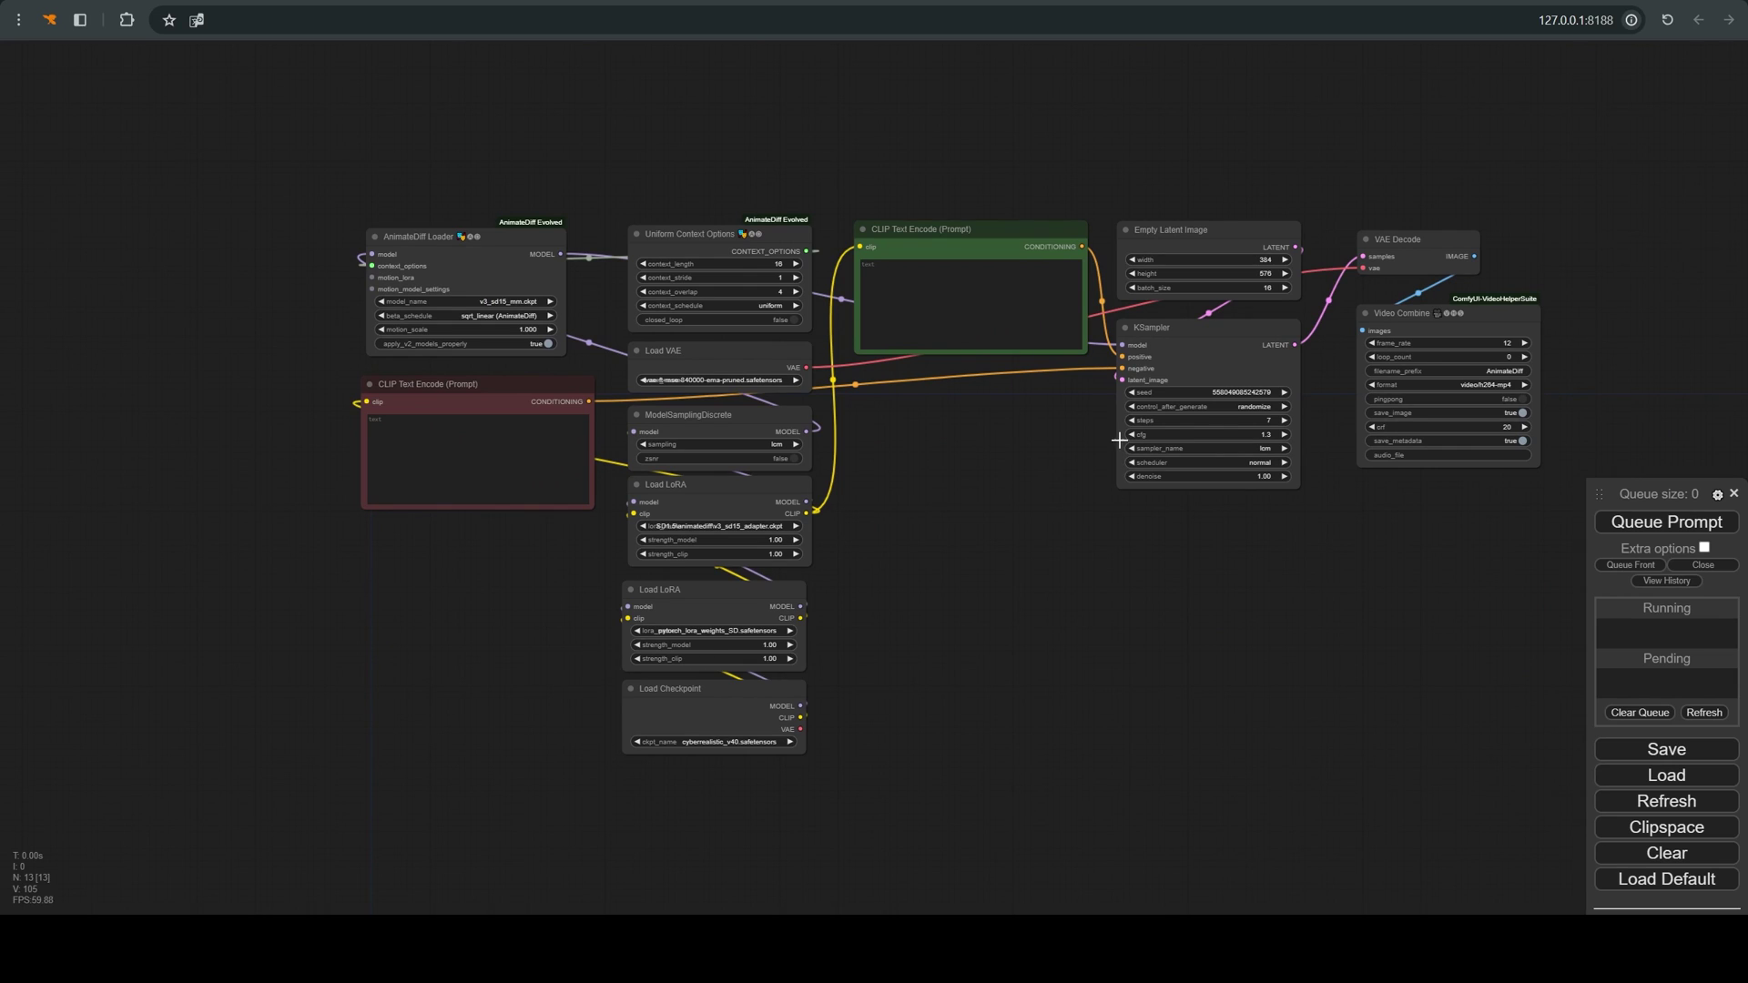
# Survey the AnimateDiff LCM graph from the loader and prompt nodes down to Video Combine
pyautogui.moveTo(1560, 259); pyautogui.dragTo(363, 716)
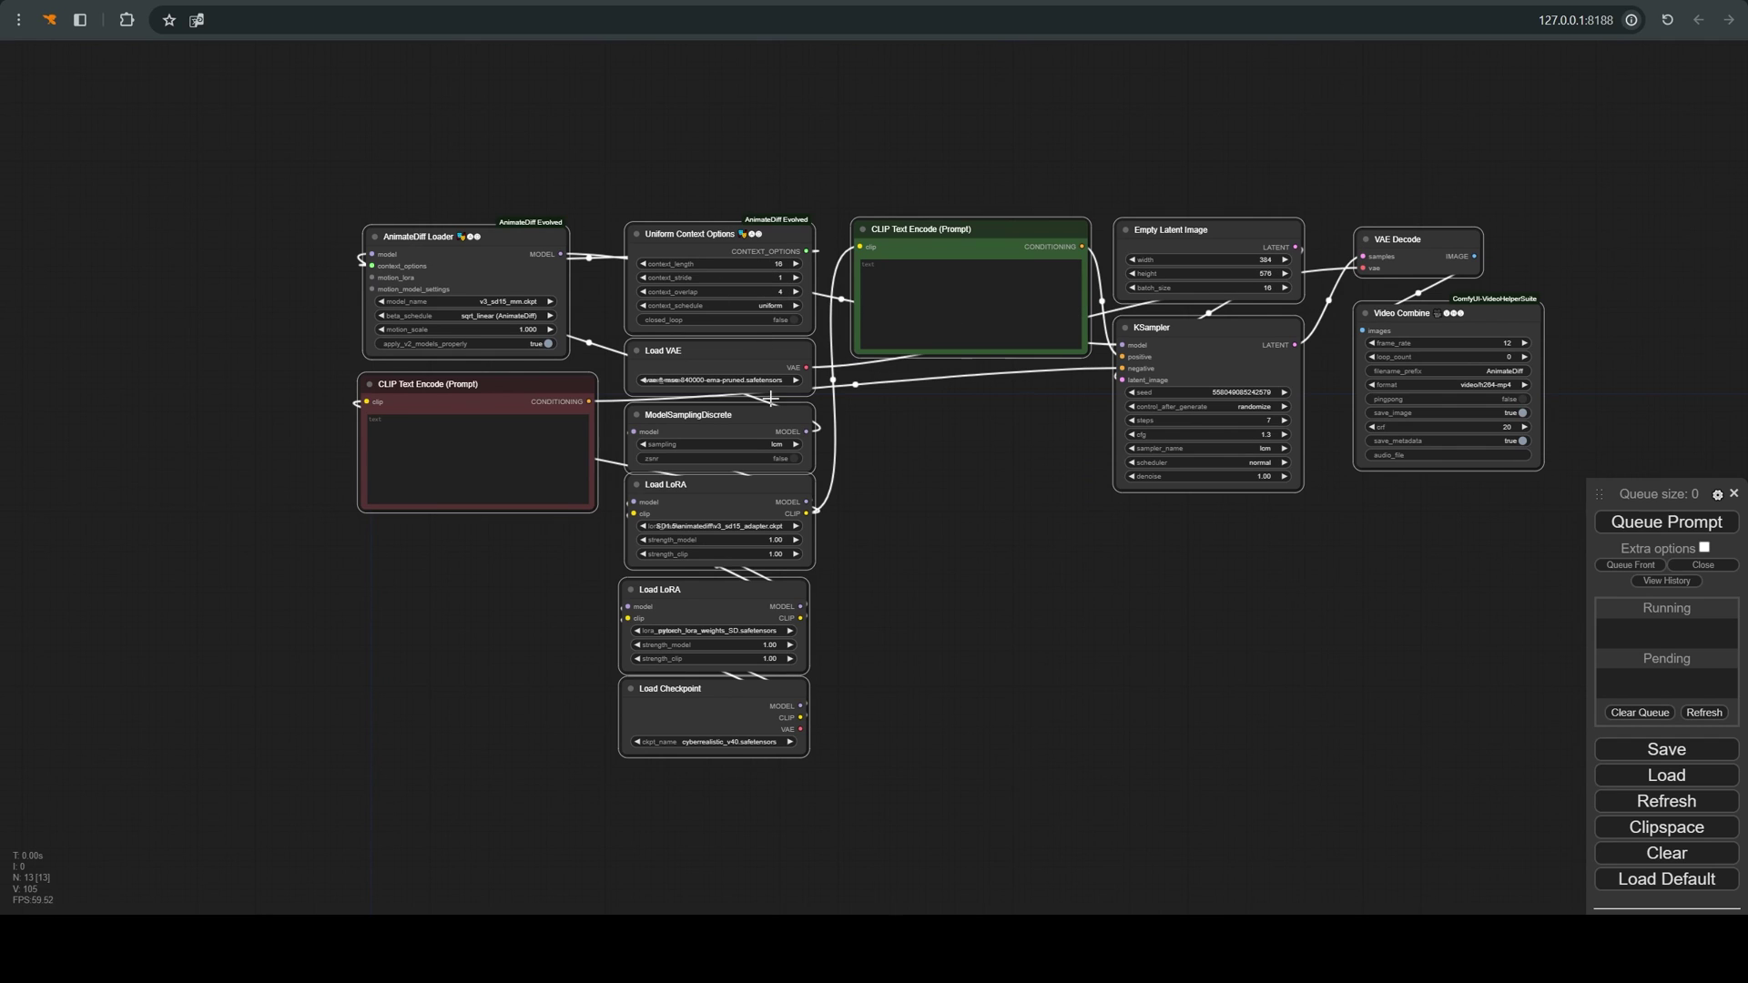
pyautogui.scroll(10, 709, 742)
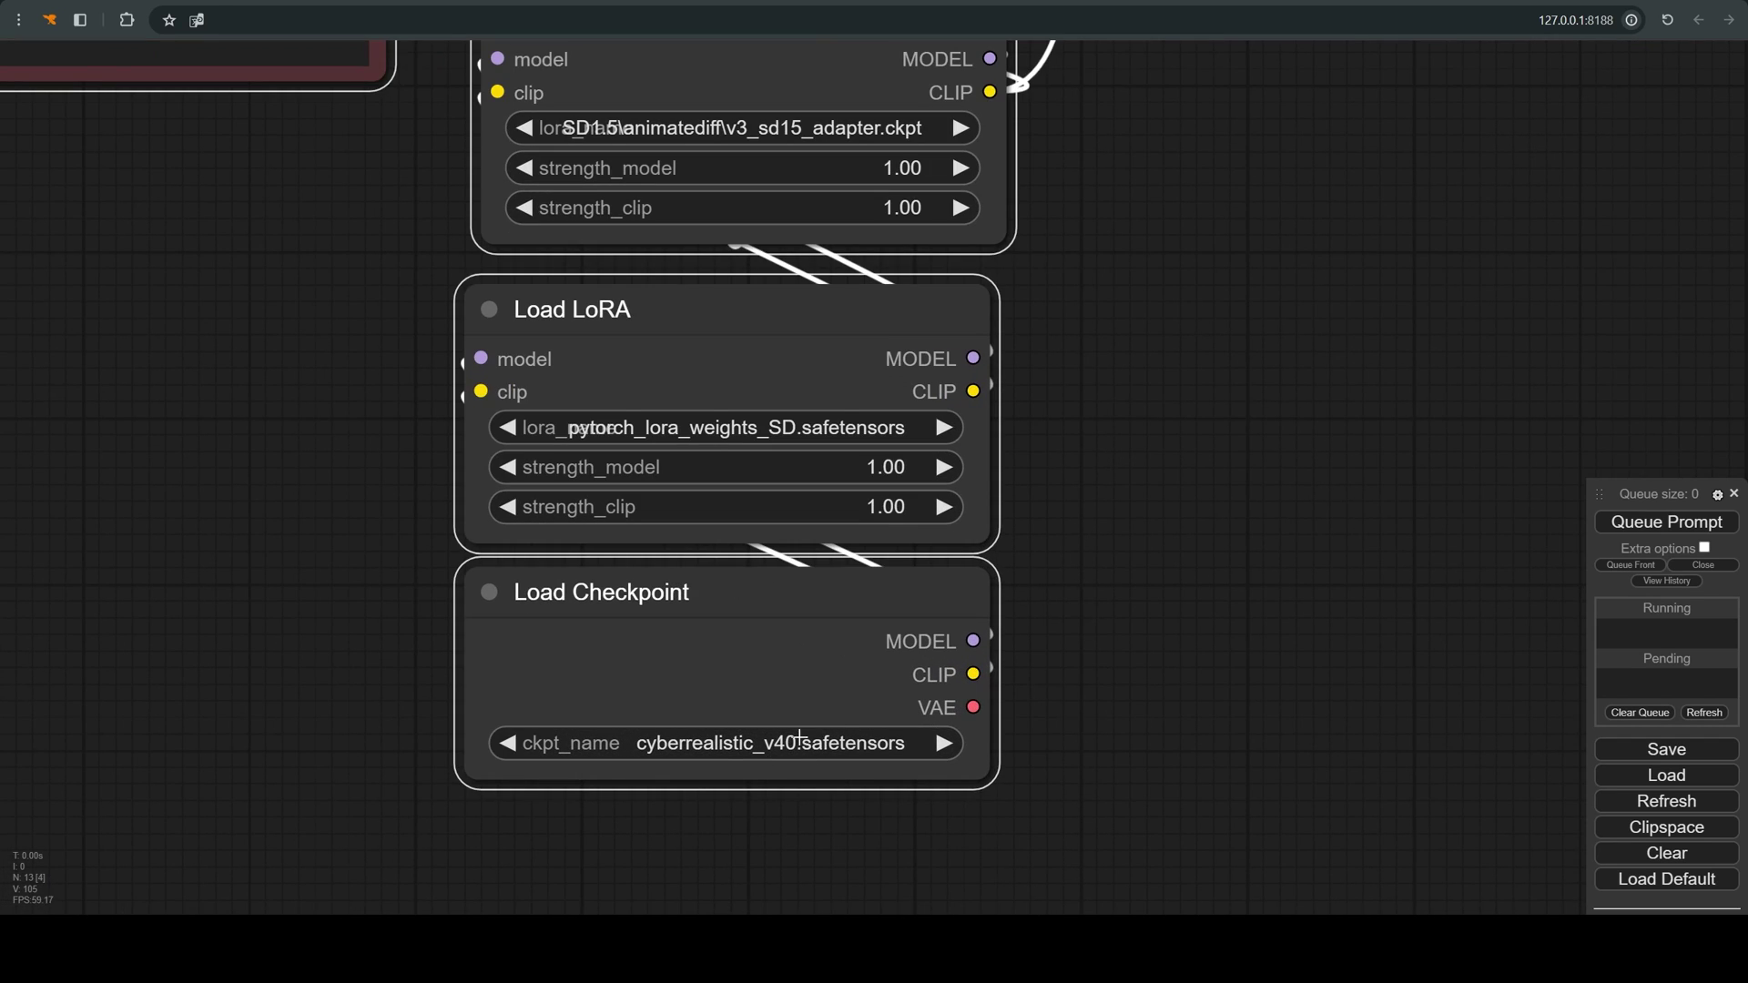
pyautogui.scroll(-4, 791, 698)
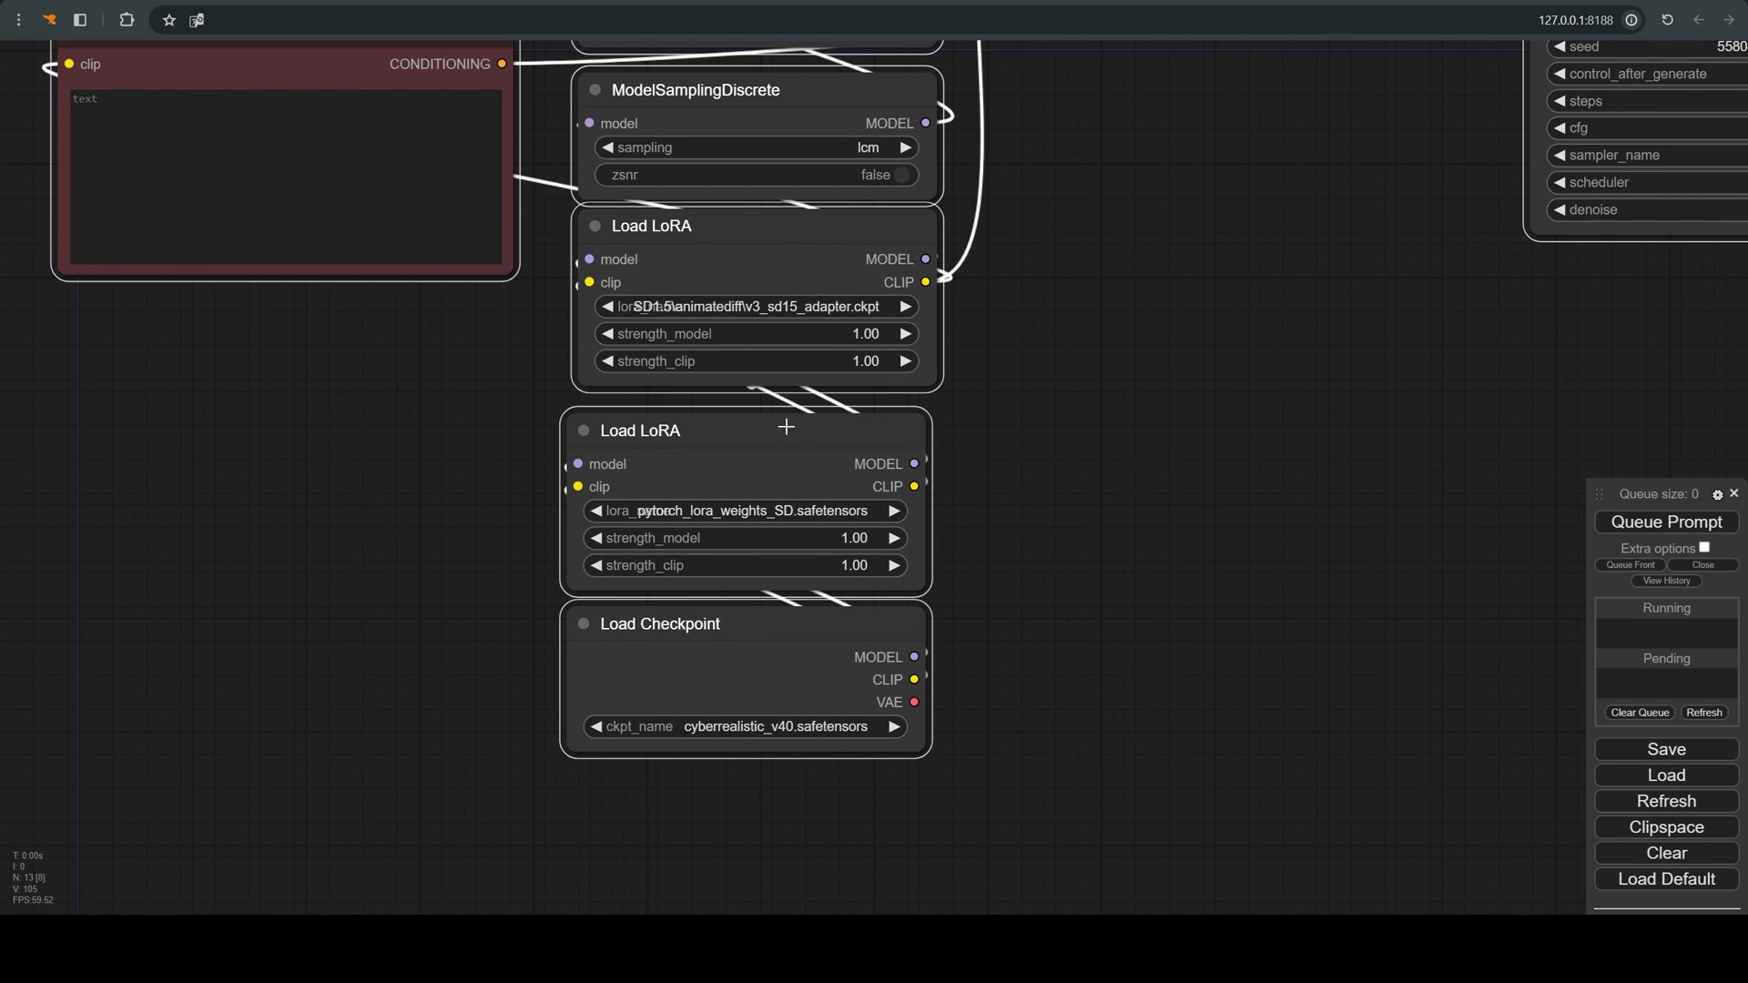
pyautogui.moveTo(1043, 261); pyautogui.dragTo(1019, 623)
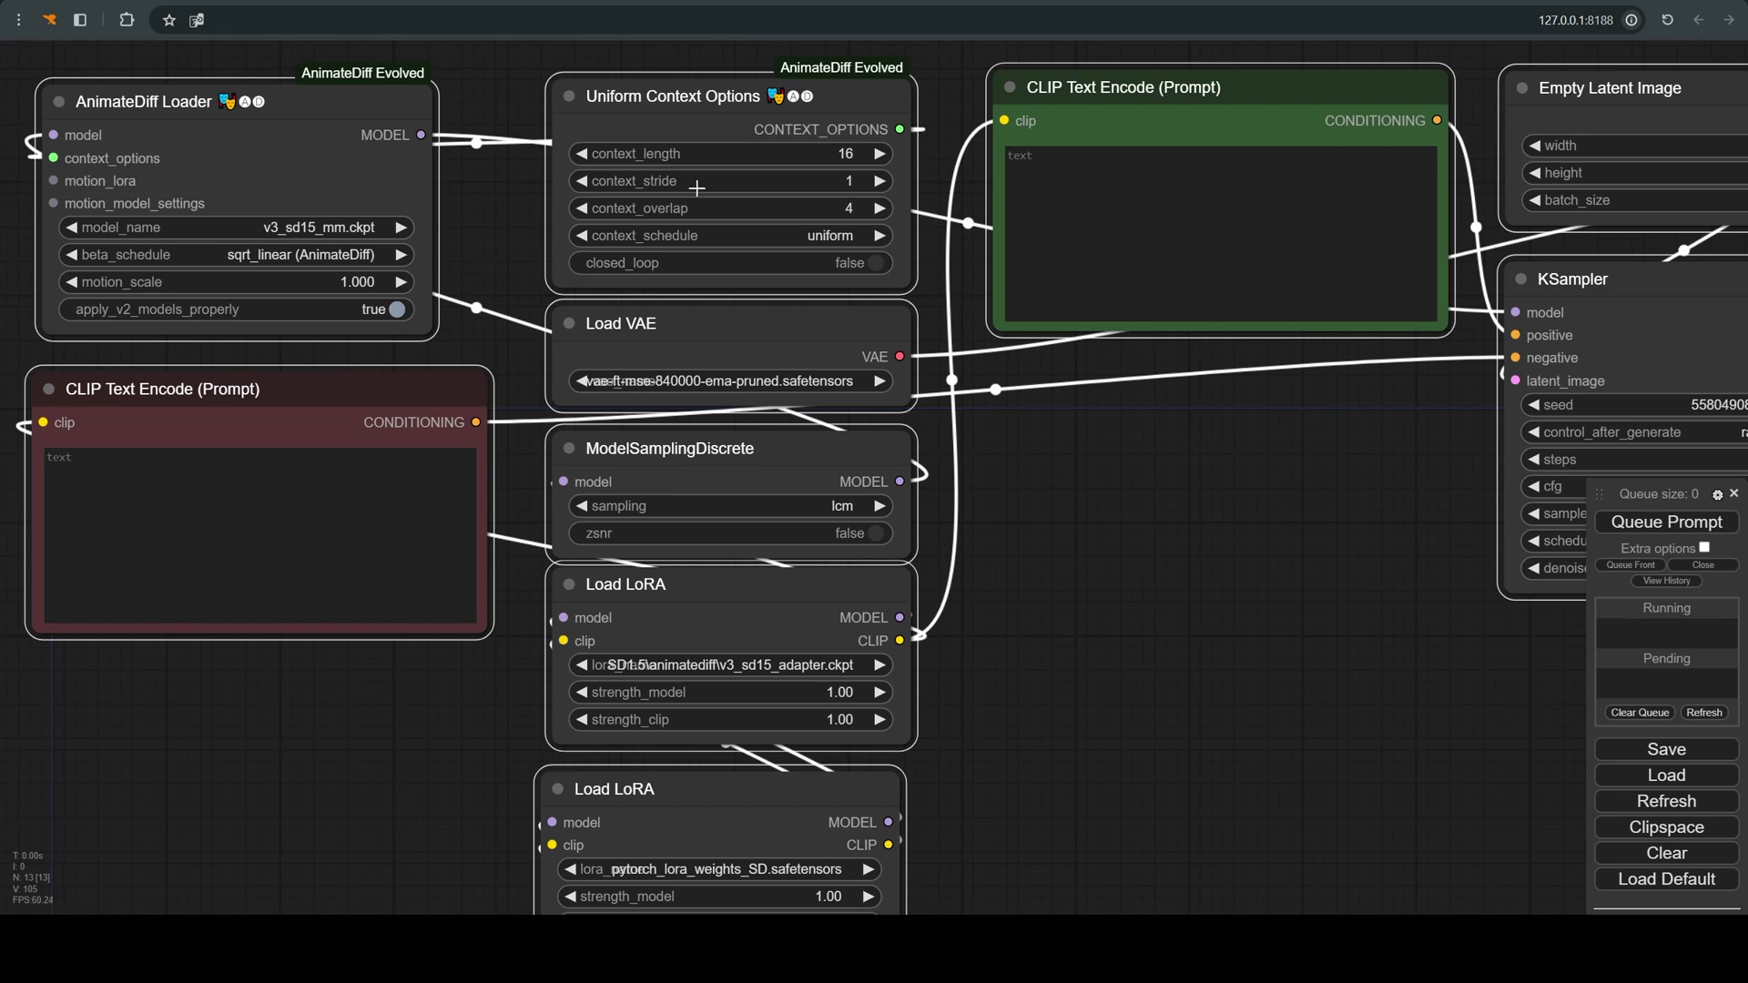
pyautogui.scroll(-3, 1229, 357)
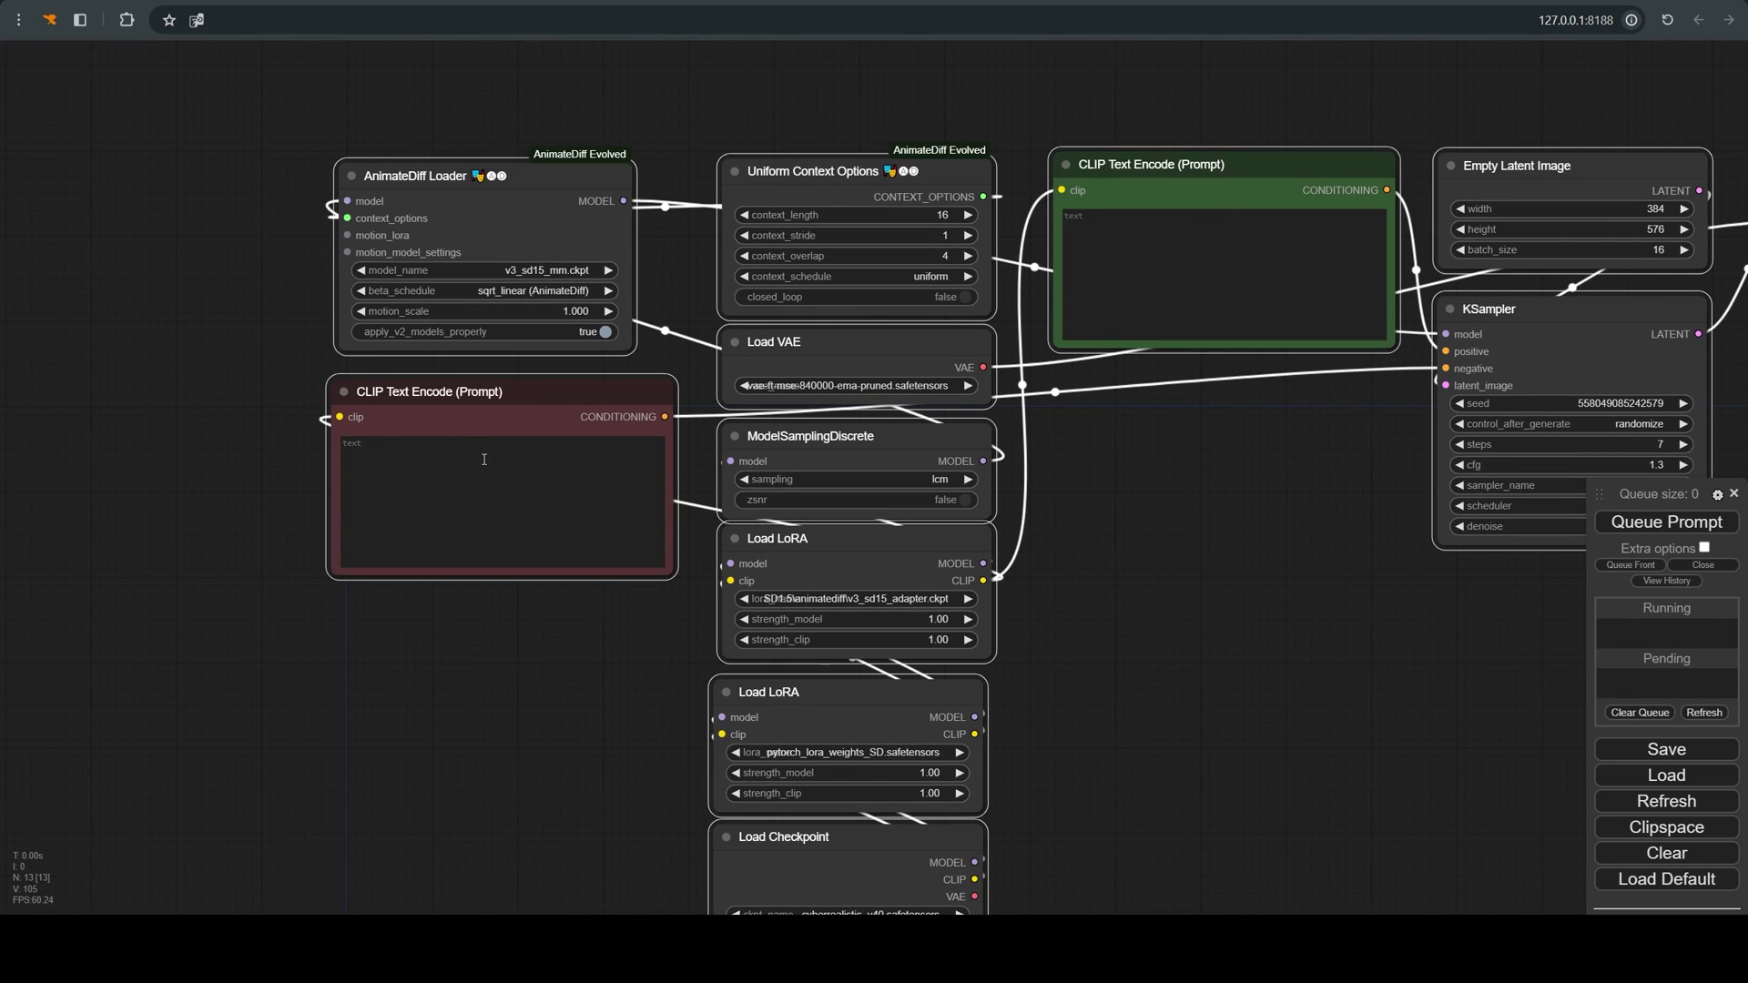
pyautogui.moveTo(1260, 523); pyautogui.dragTo(1021, 566)
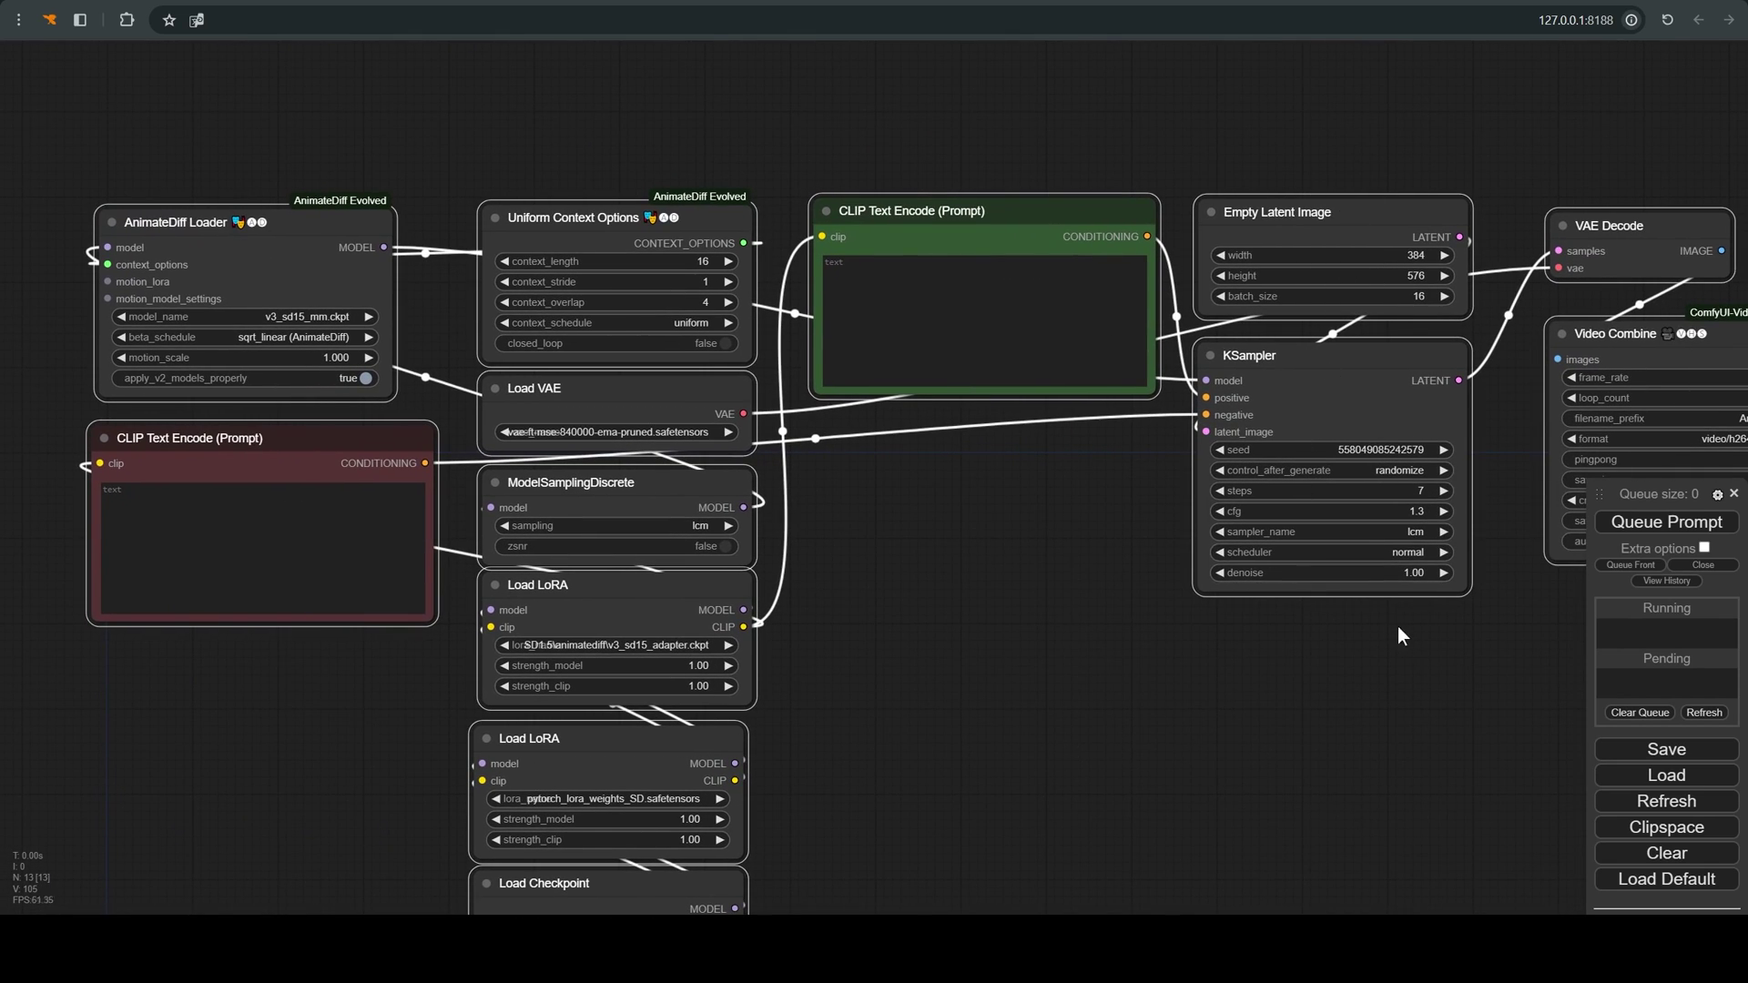
pyautogui.moveTo(1398, 627); pyautogui.dragTo(1190, 691)
# Centre the graph and box-select all 13 nodes
pyautogui.scroll(-2, 1325, 767)
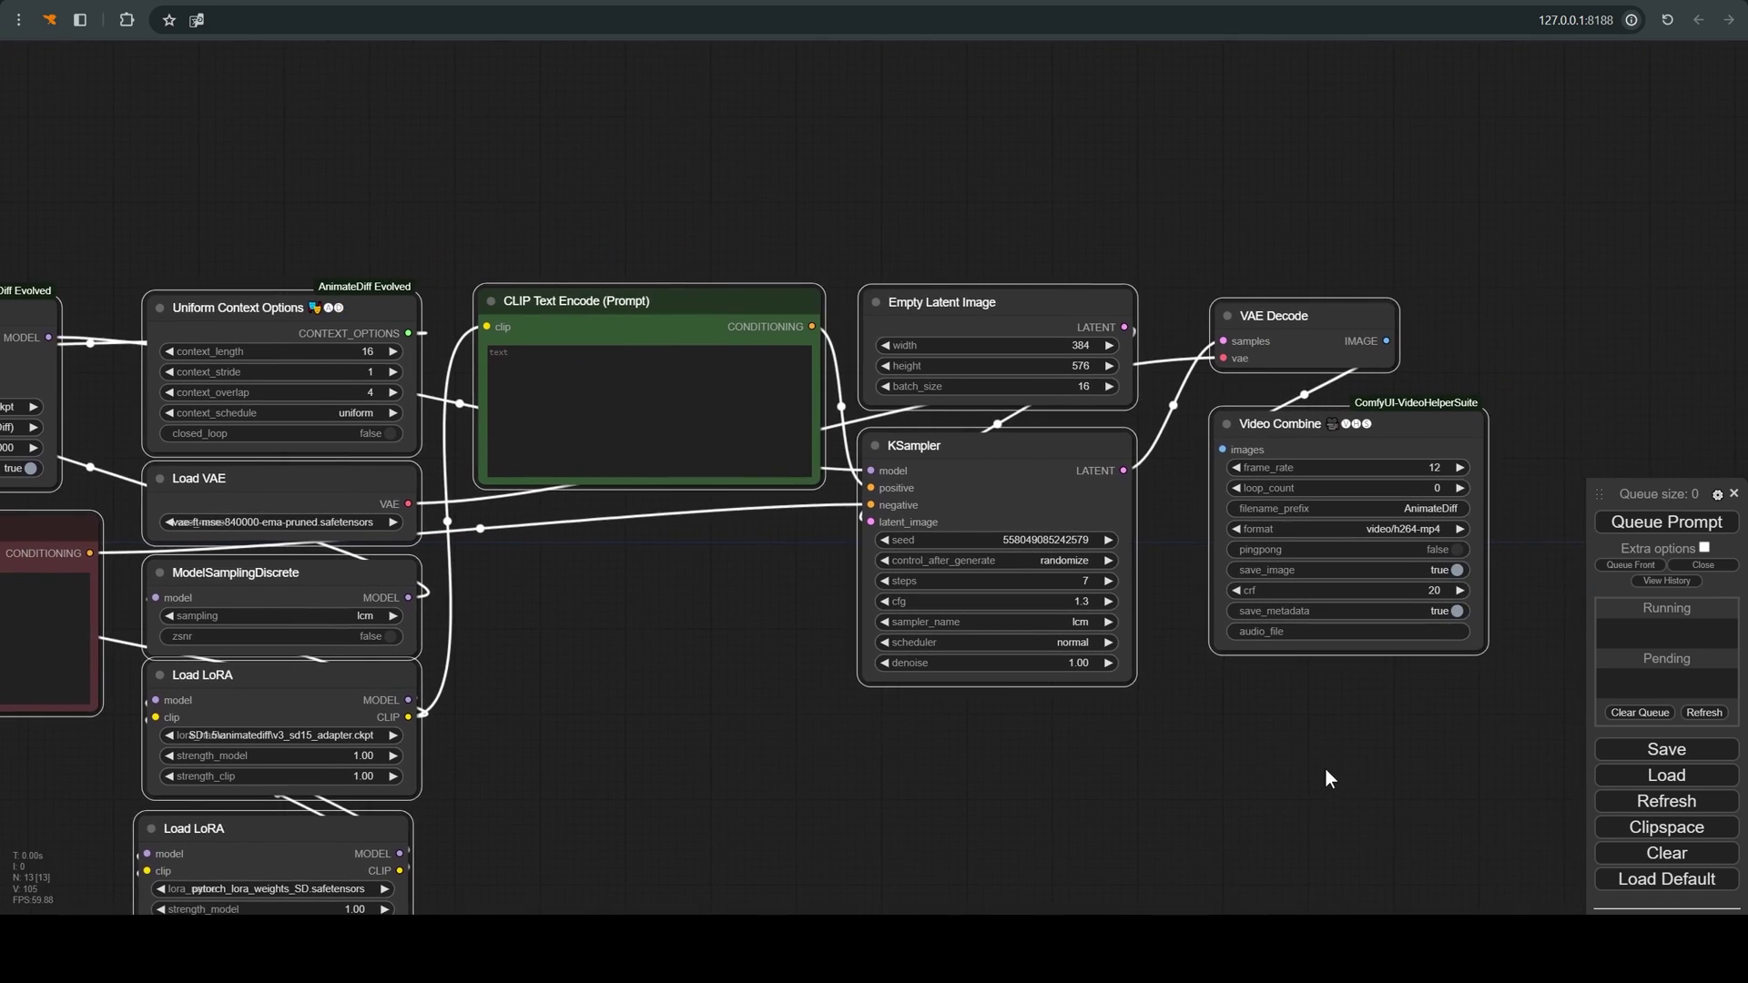
pyautogui.scroll(-2, 1061, 507)
pyautogui.moveTo(800, 630); pyautogui.dragTo(834, 587)
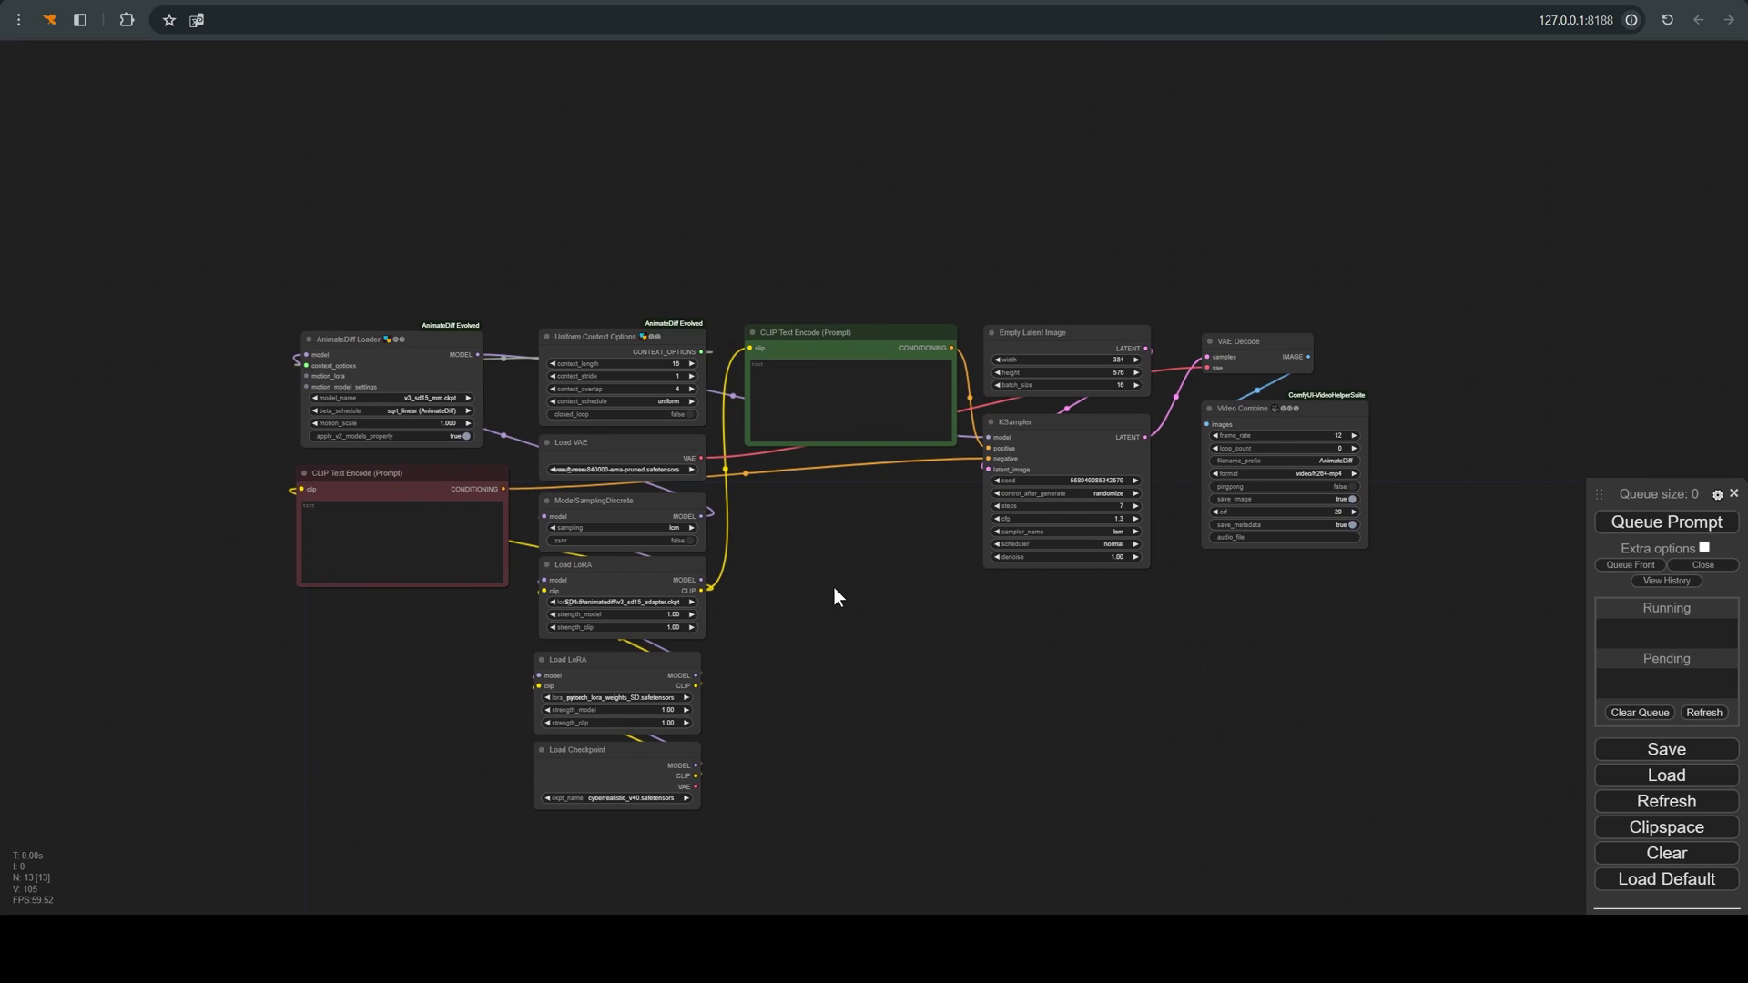
pyautogui.scroll(-2, 834, 587)
pyautogui.scroll(3, 850, 570)
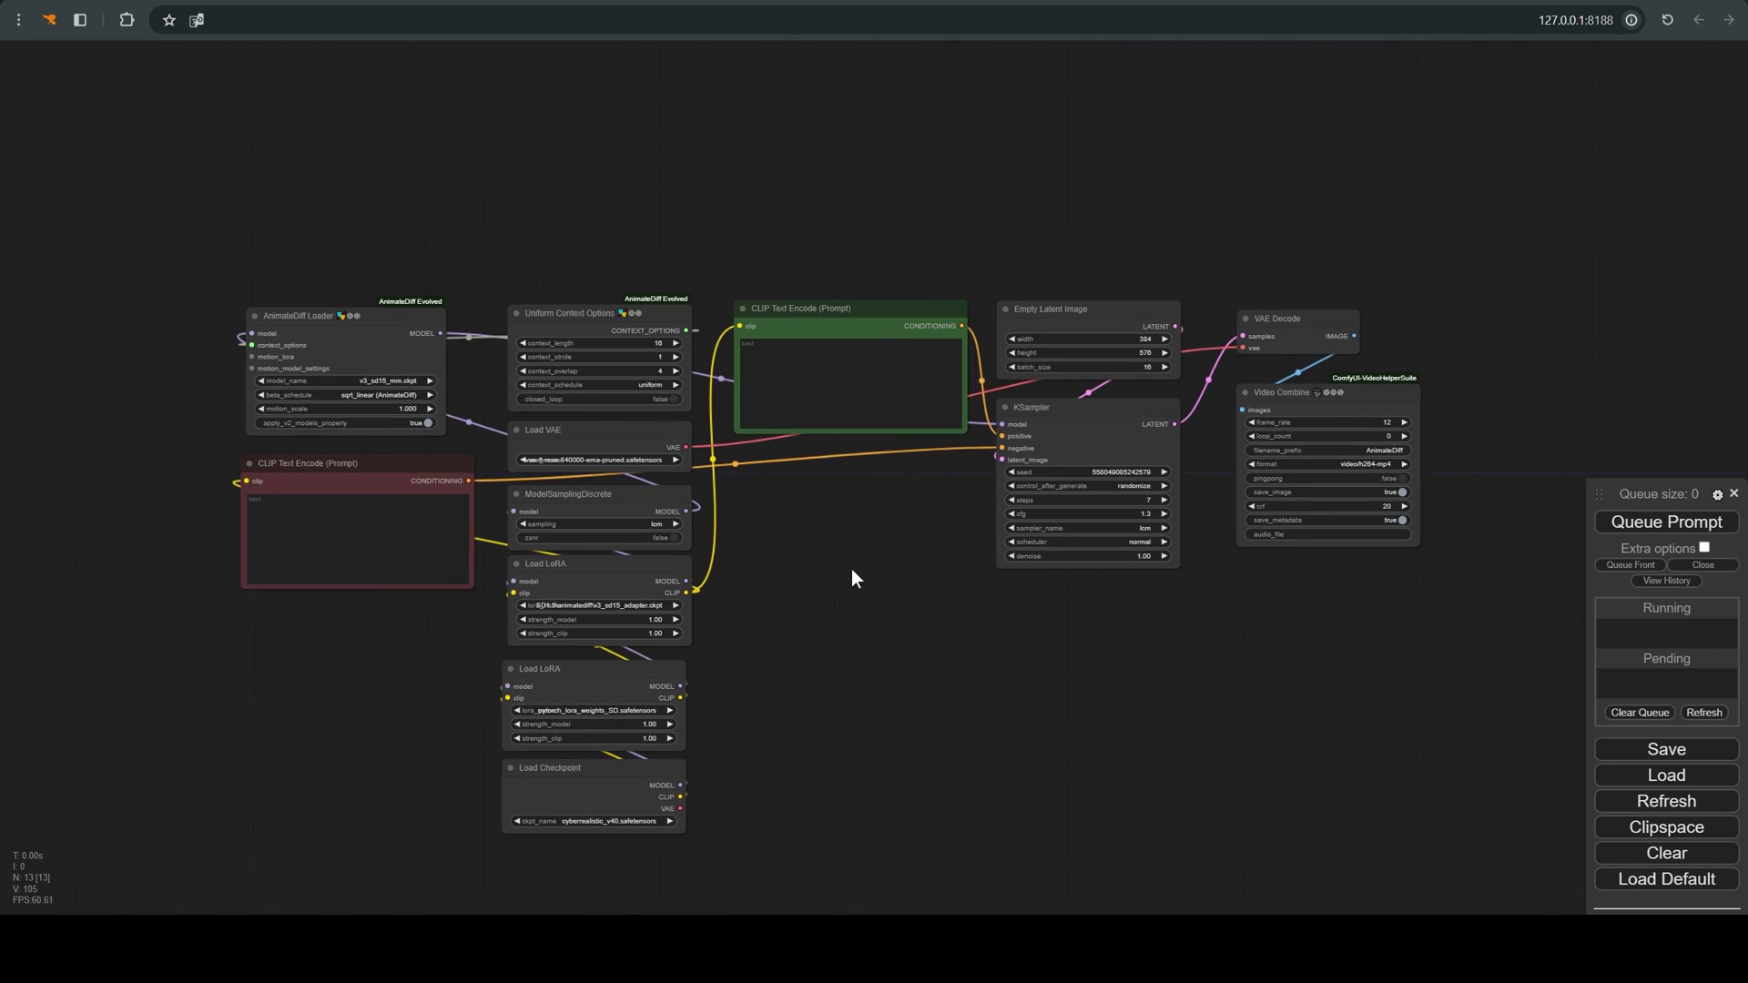
pyautogui.moveTo(836, 587); pyautogui.dragTo(899, 528)
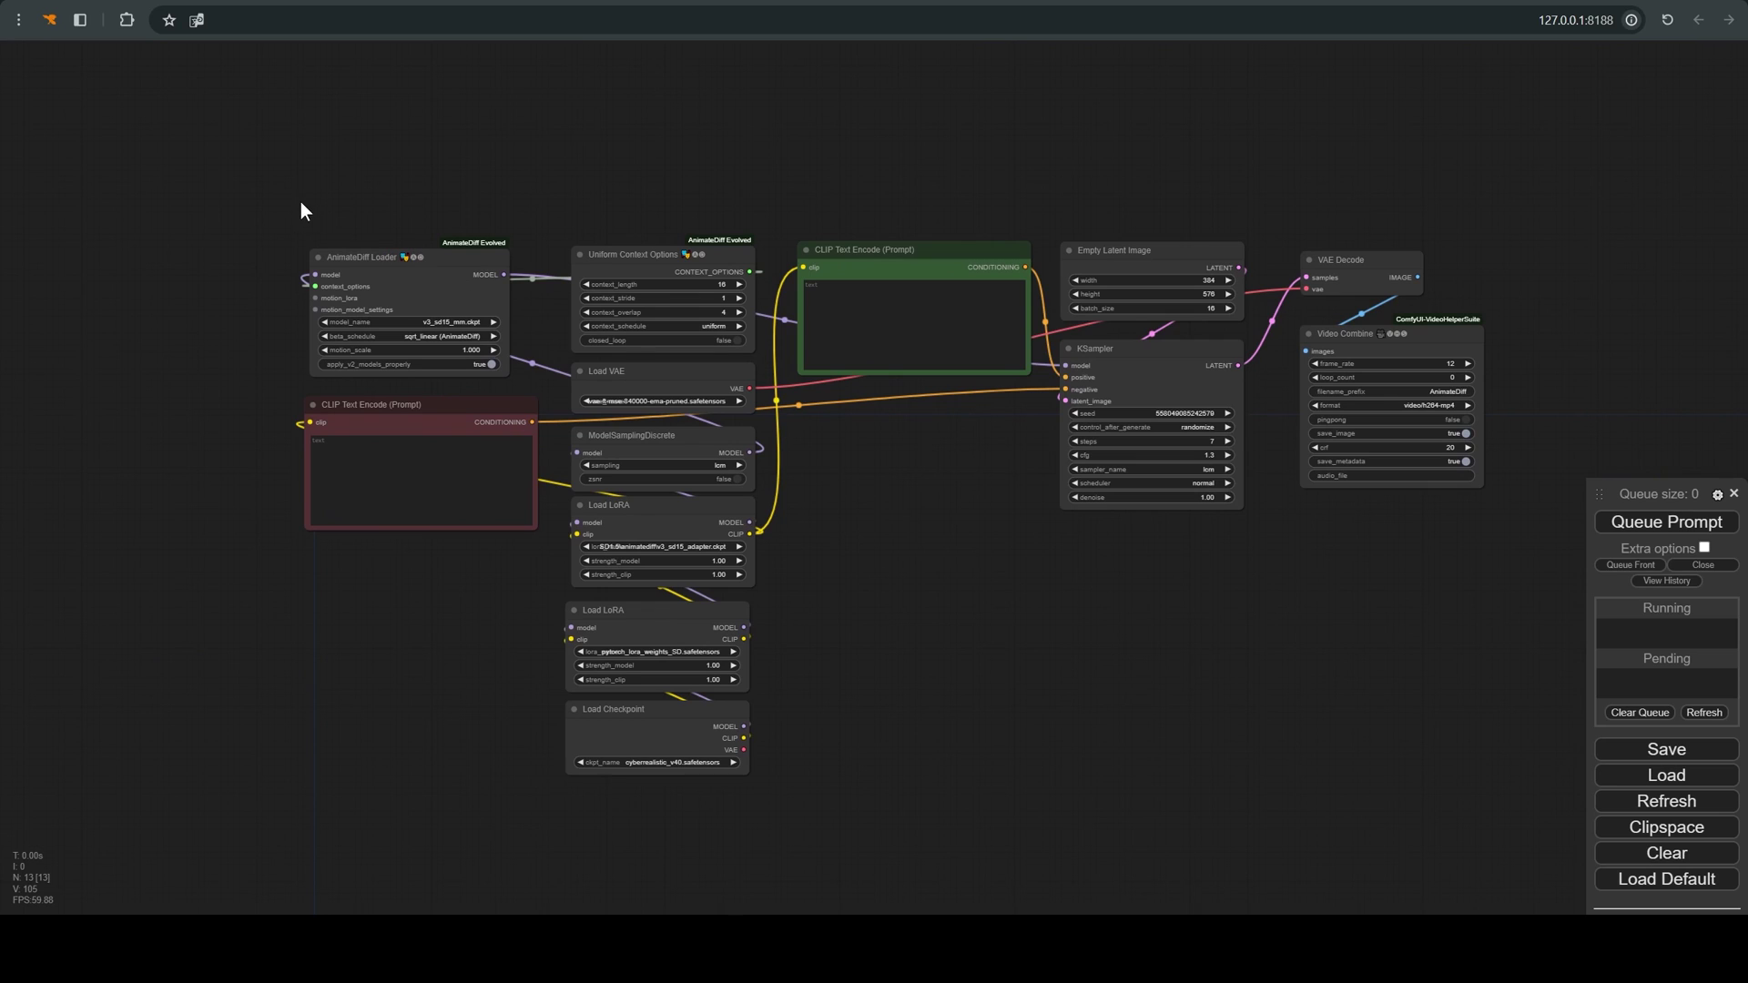
pyautogui.moveTo(313, 266); pyautogui.dragTo(1469, 779)
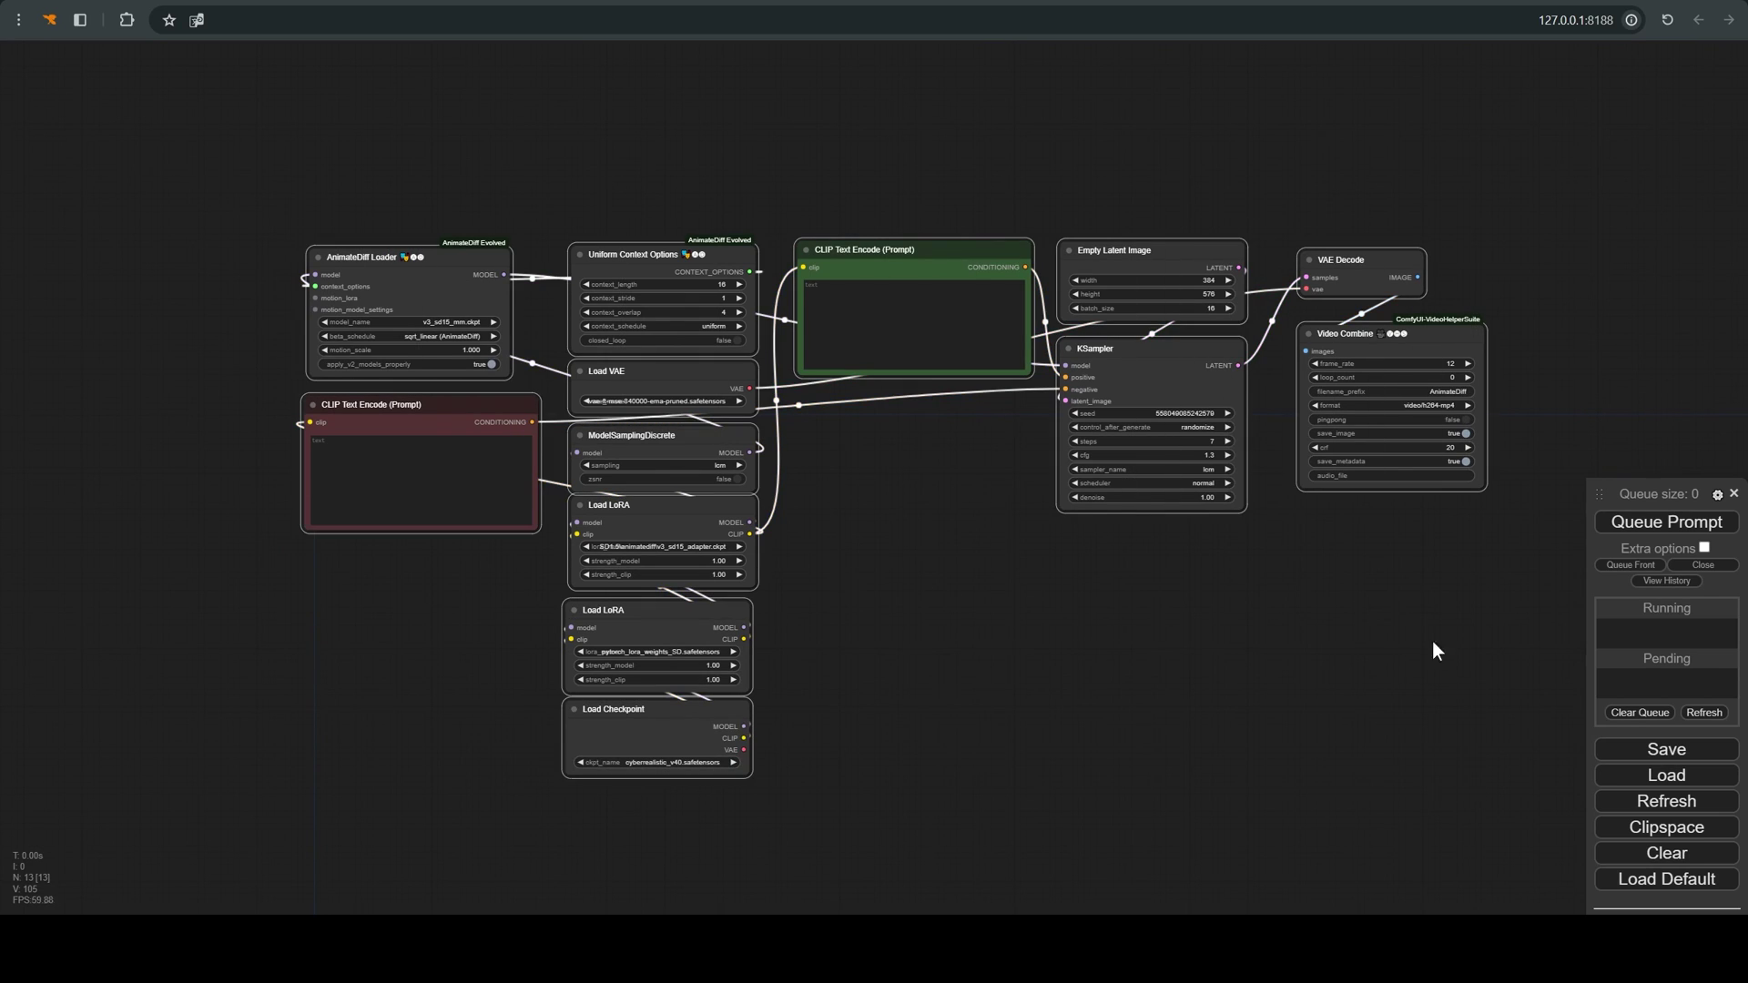
# Save the selected nodes as a node template named ANIMALCM
pyautogui.rightClick(940, 266)
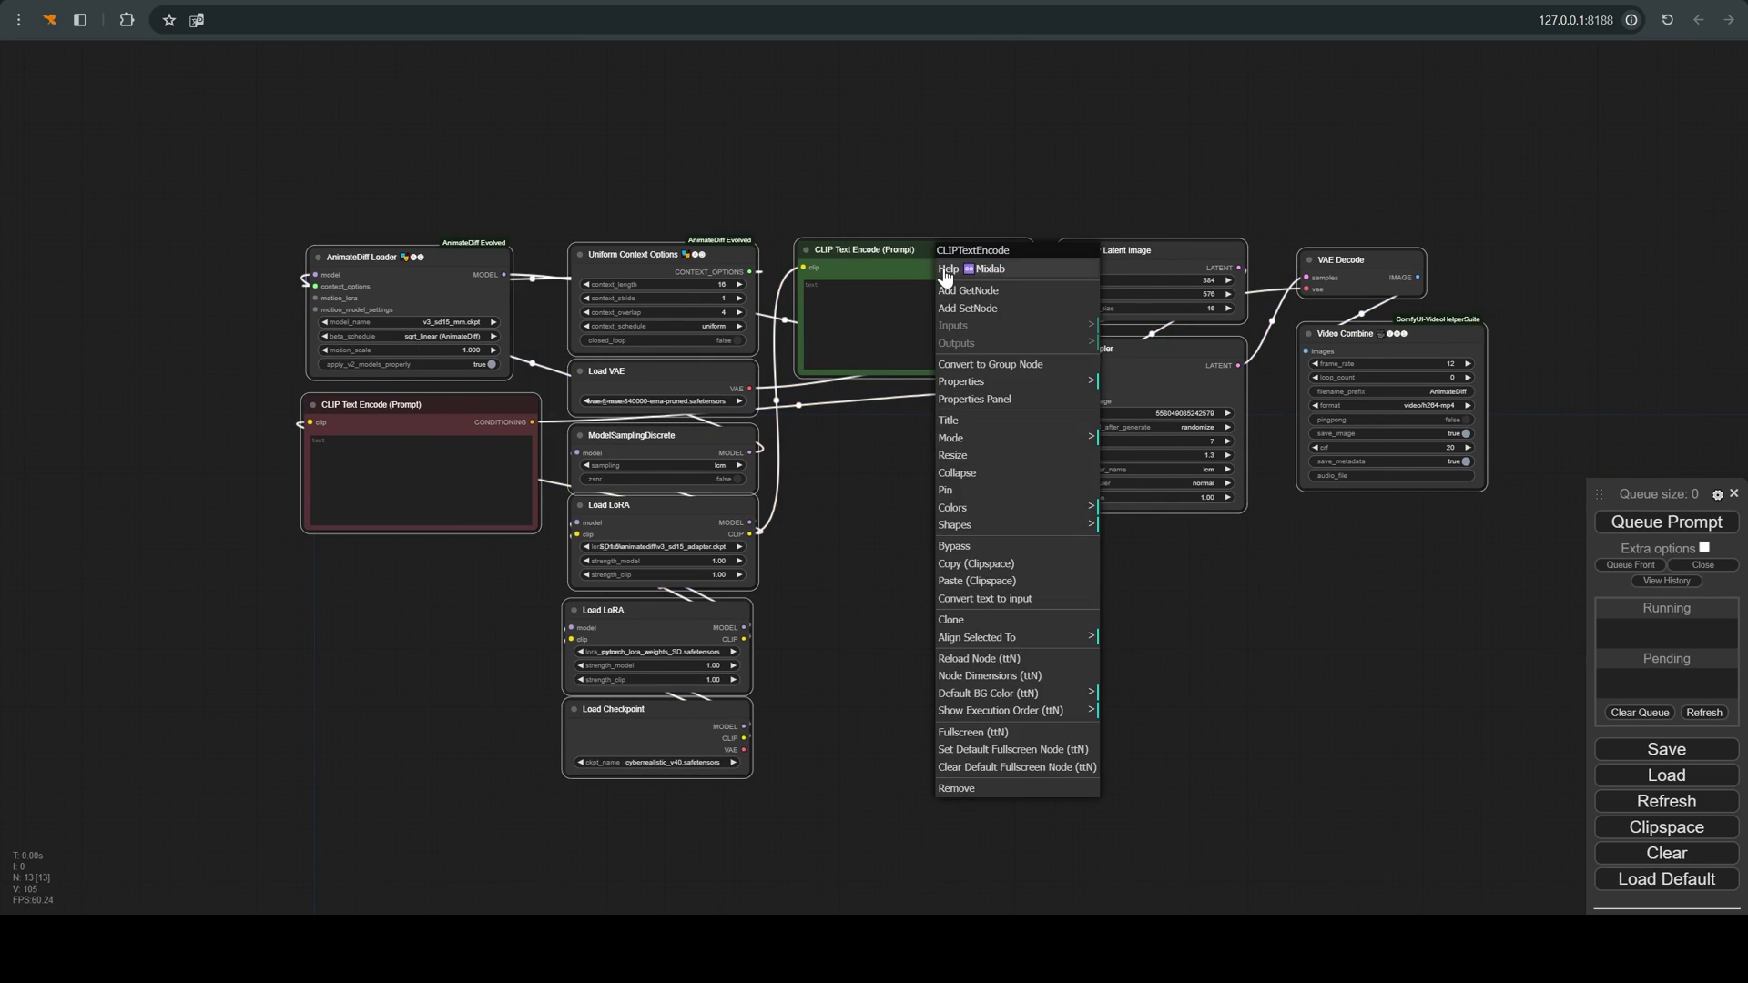
pyautogui.rightClick(880, 437)
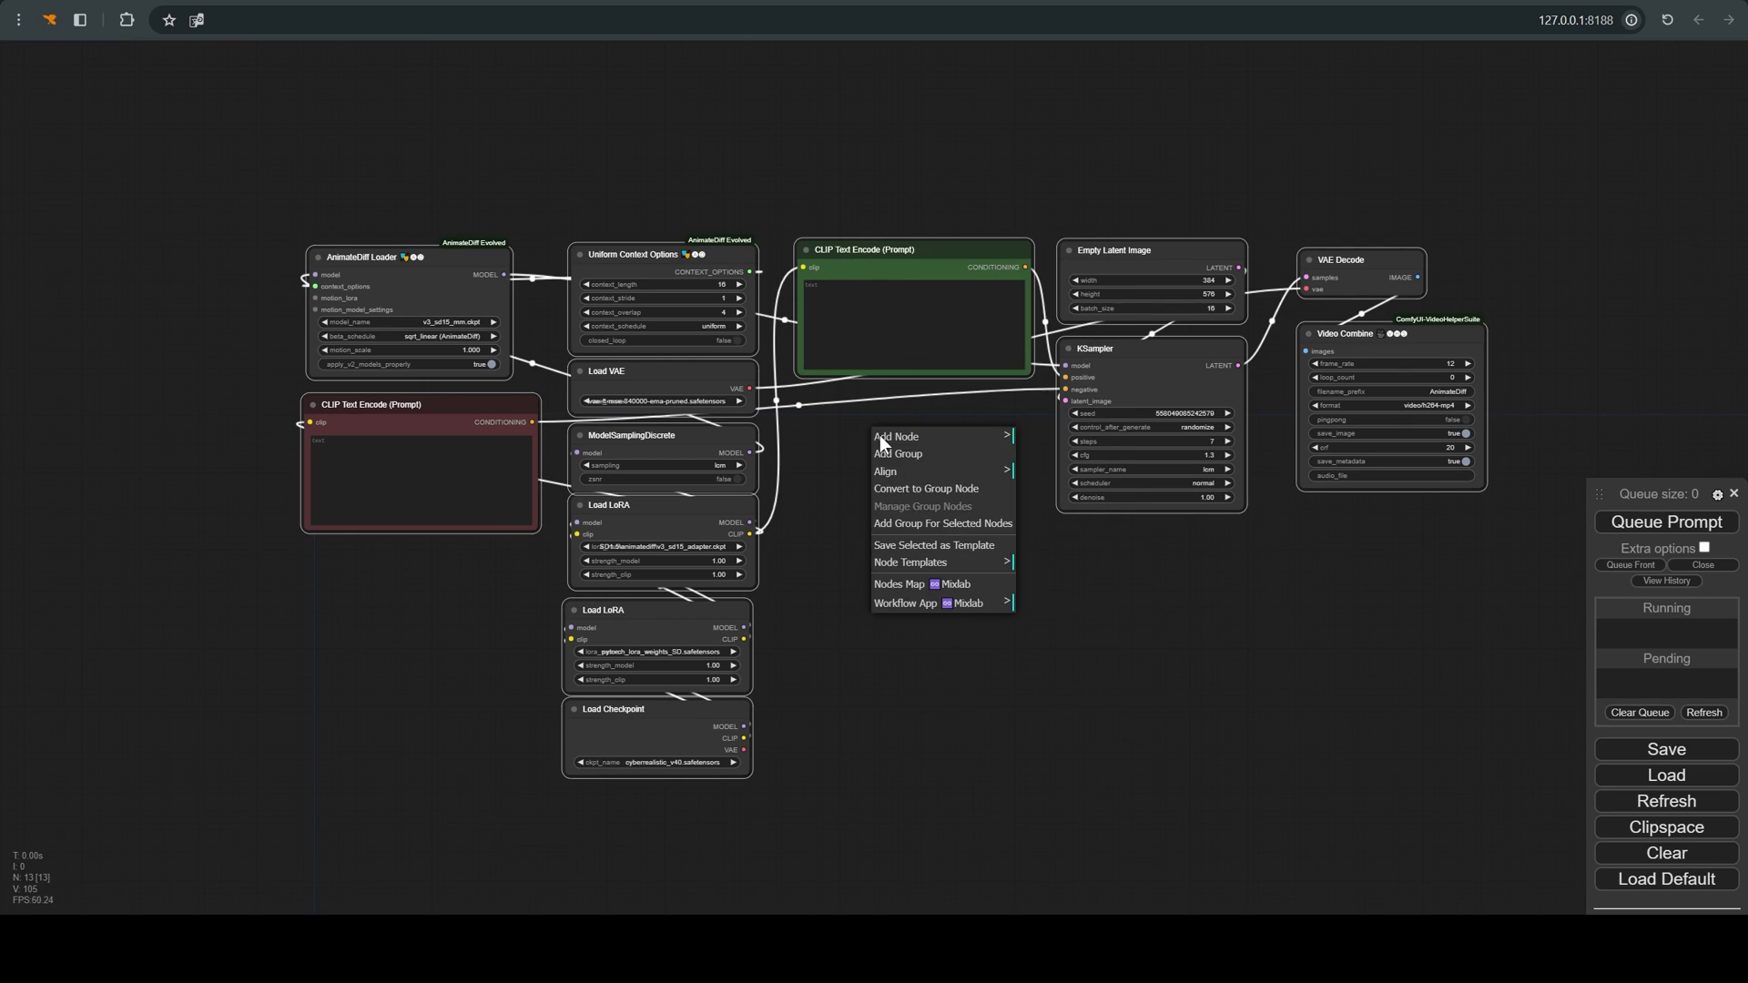
pyautogui.rightClick(942, 250)
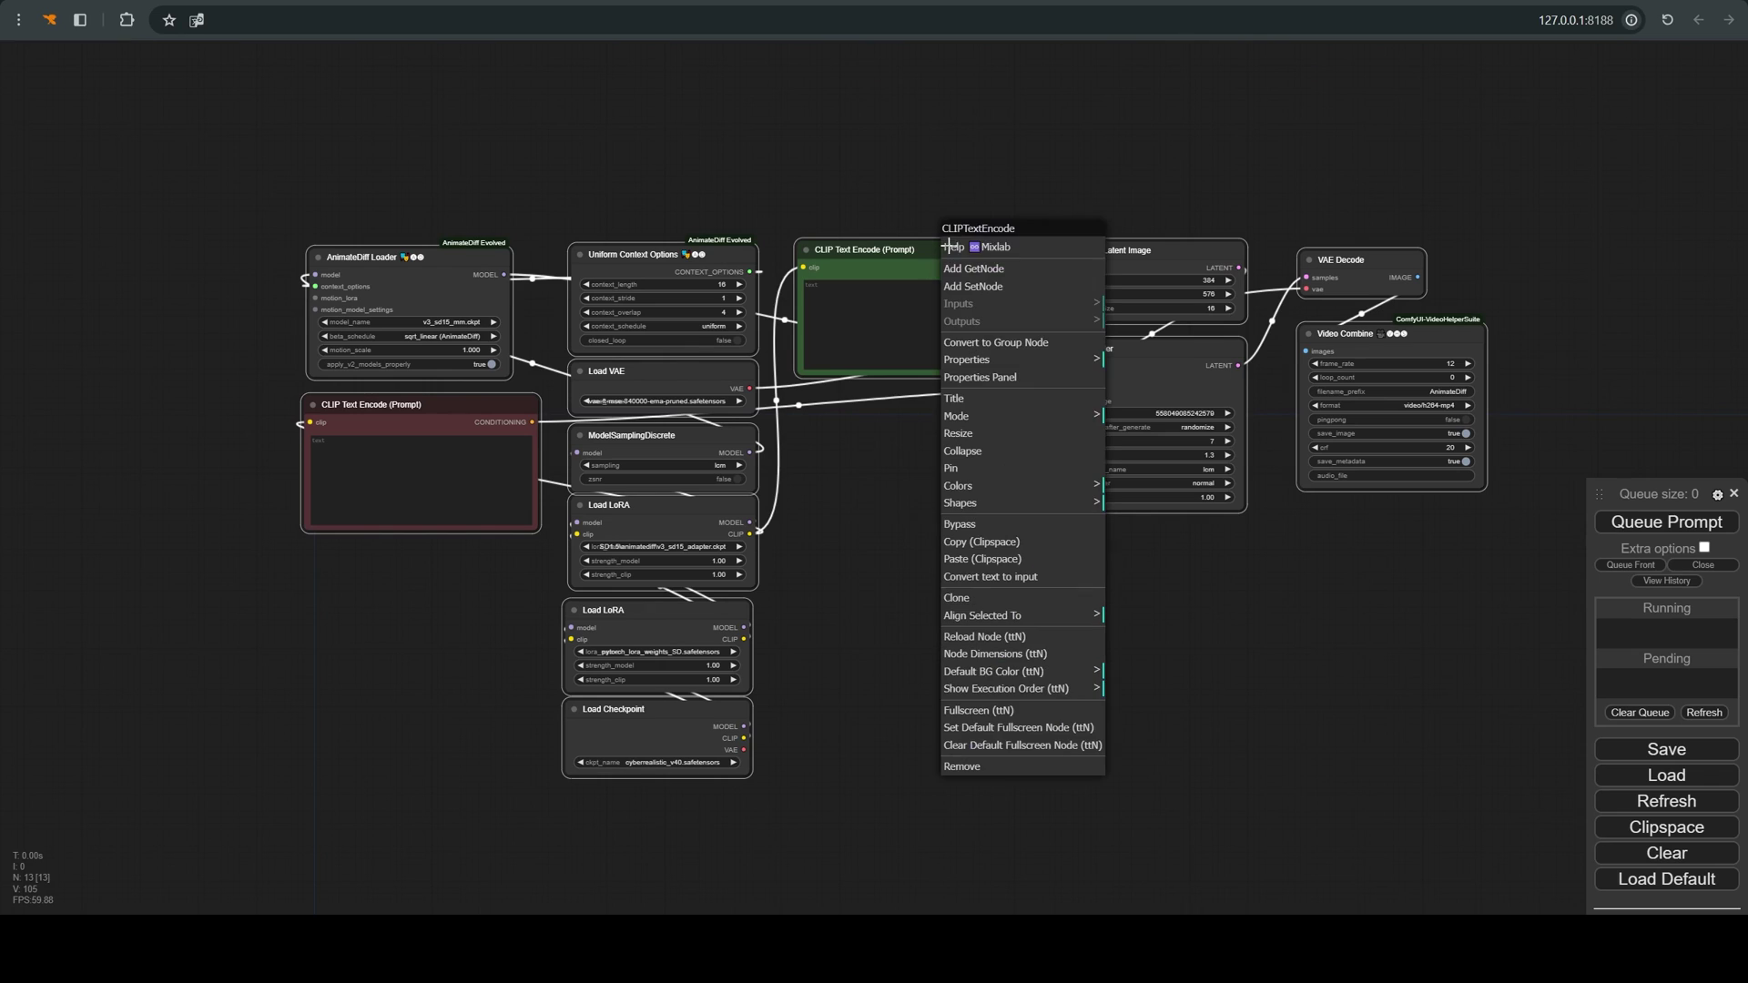
pyautogui.rightClick(689, 257)
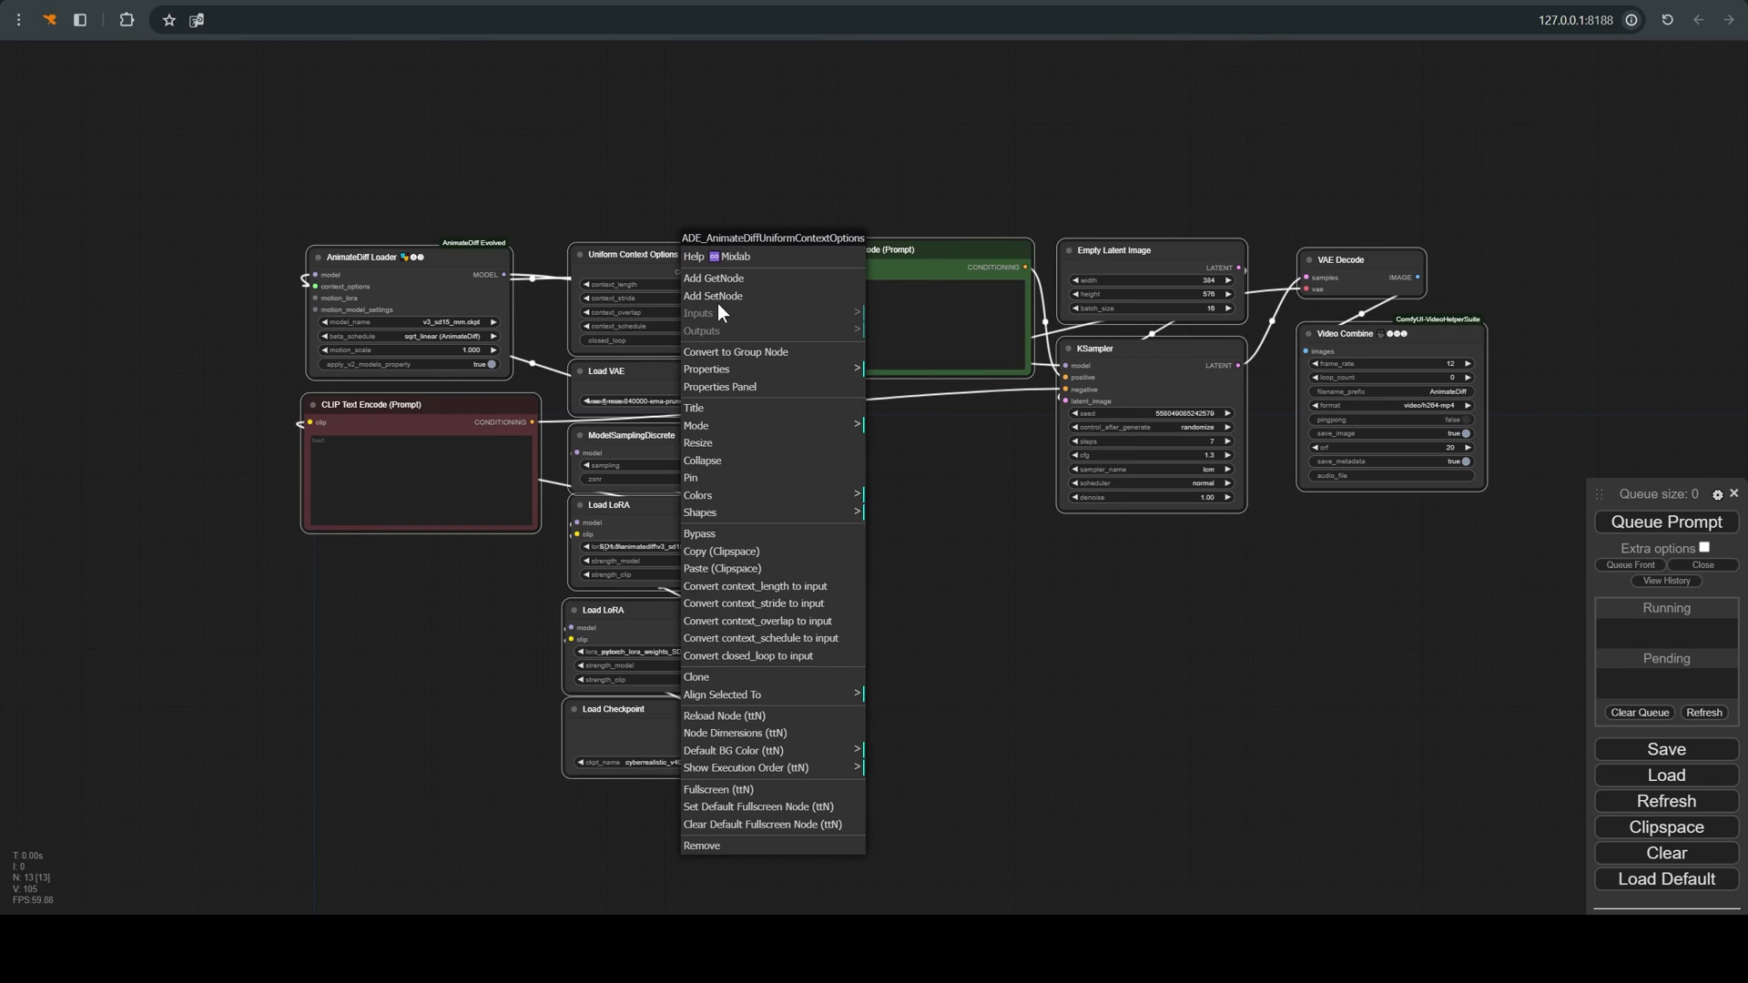
pyautogui.rightClick(963, 456)
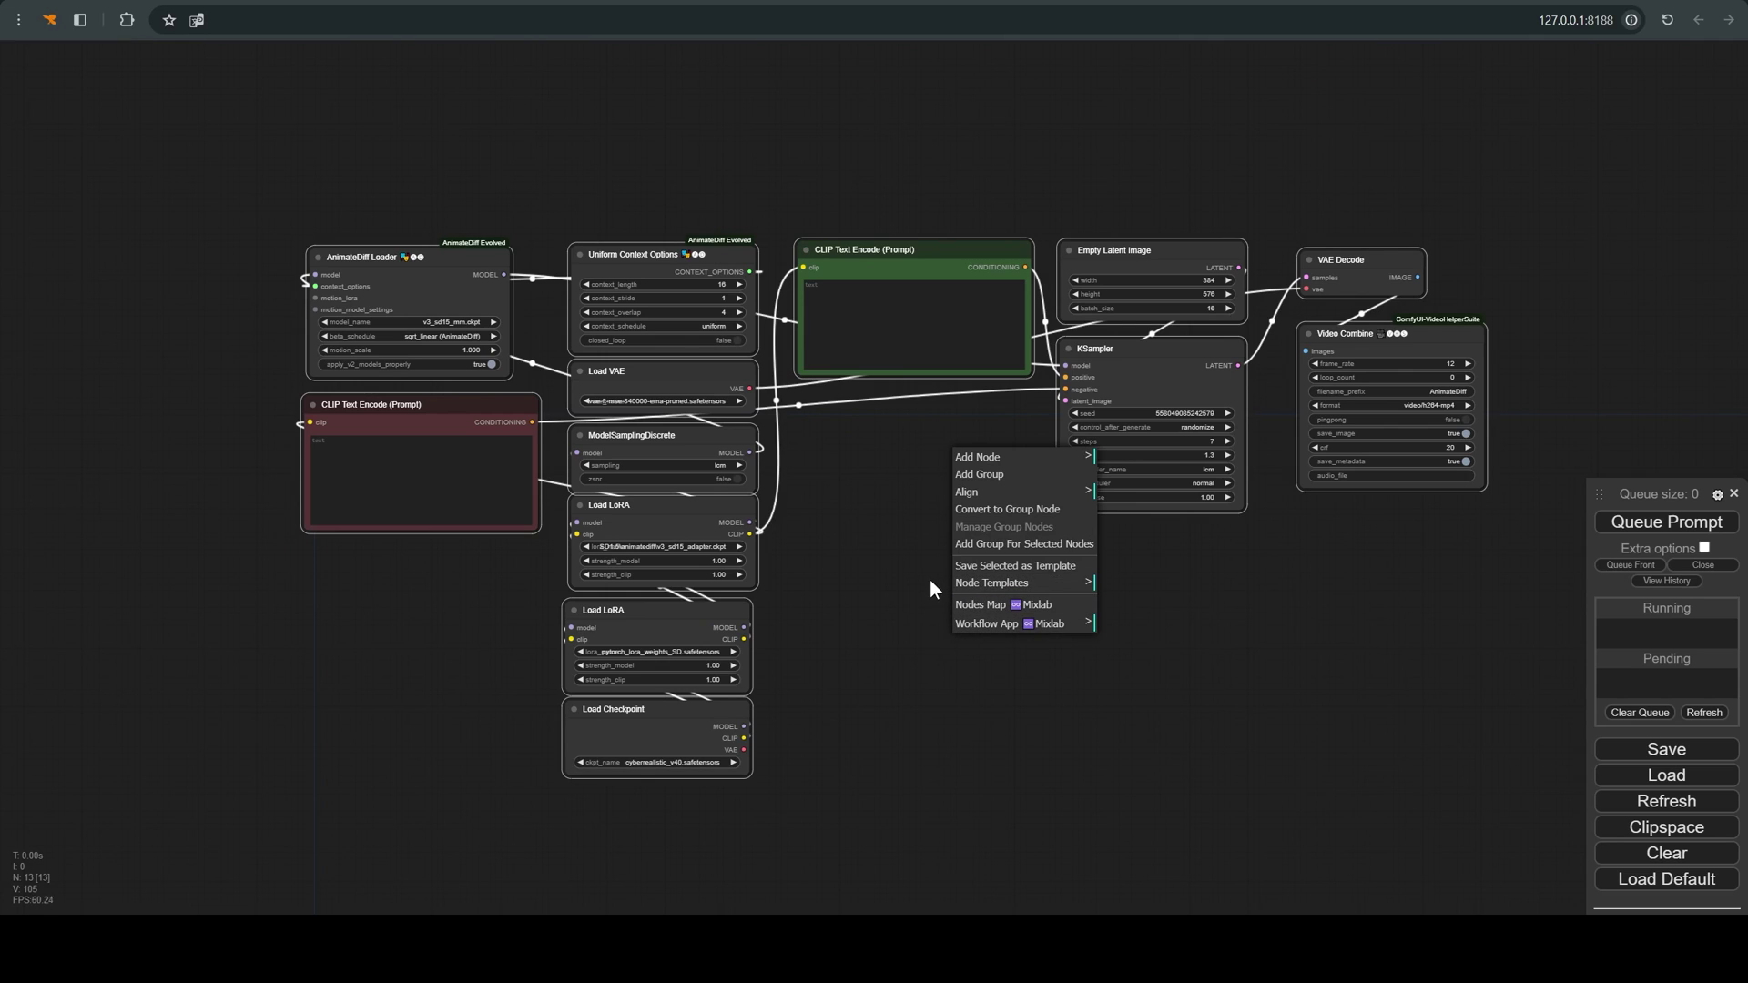
pyautogui.click(1018, 592)
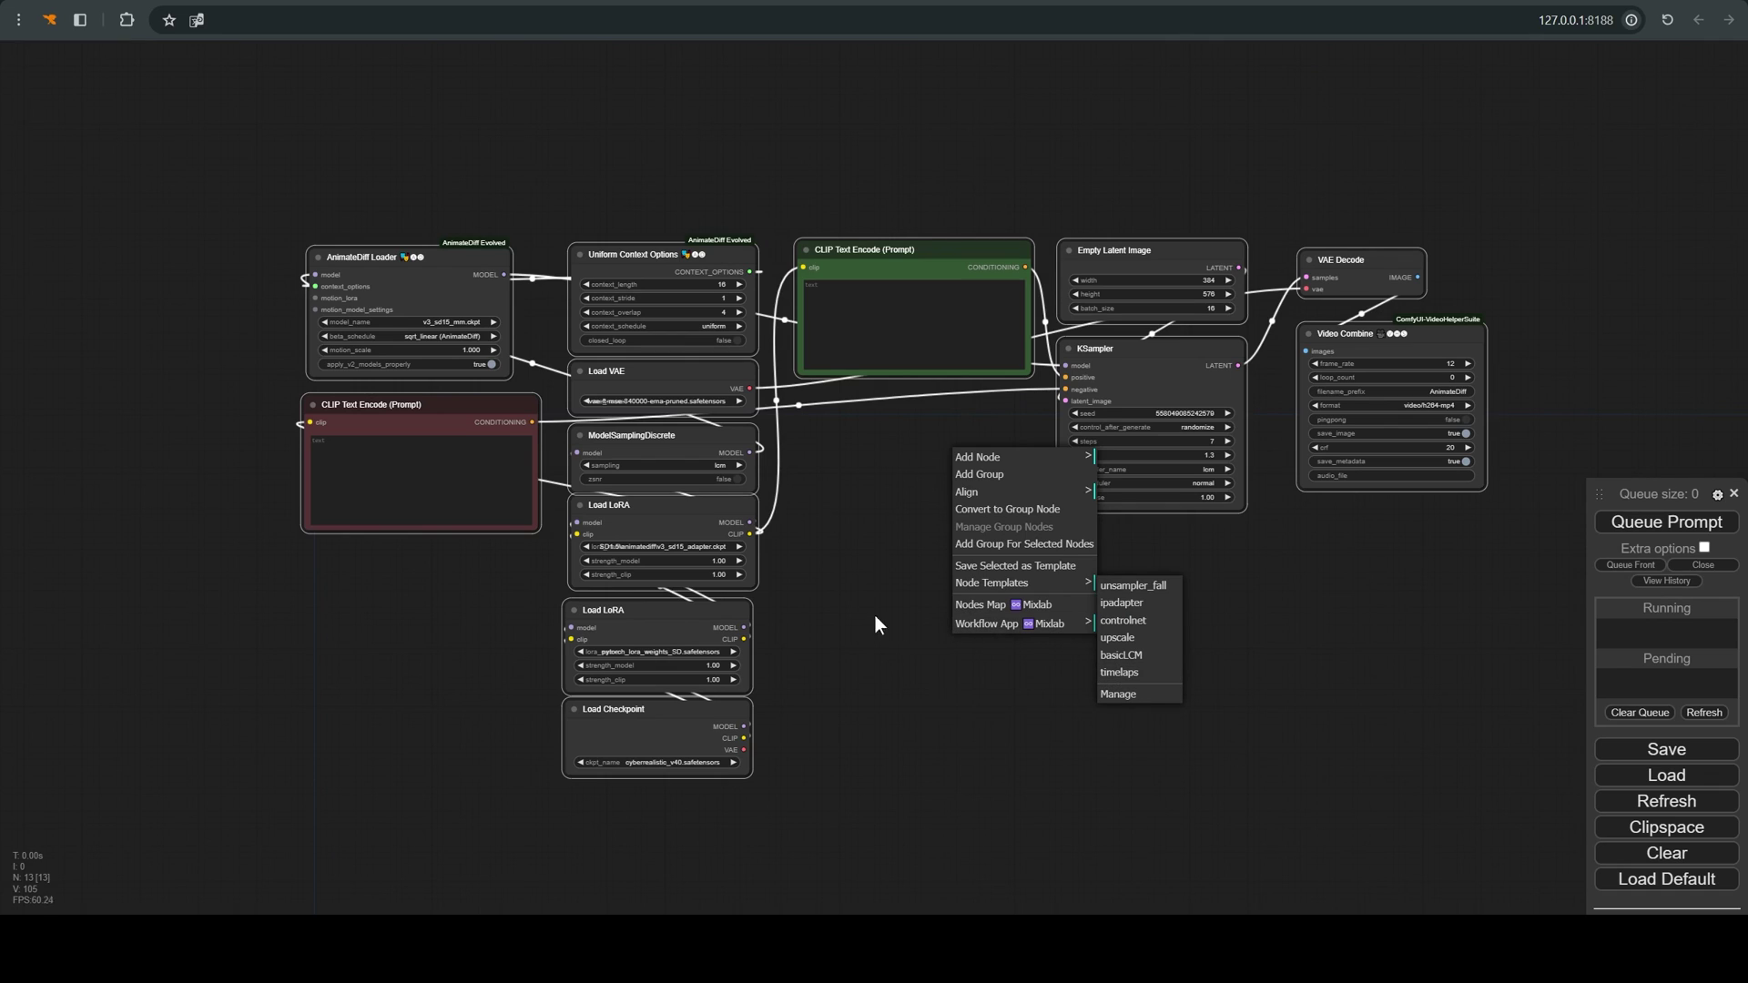
pyautogui.click(1038, 569)
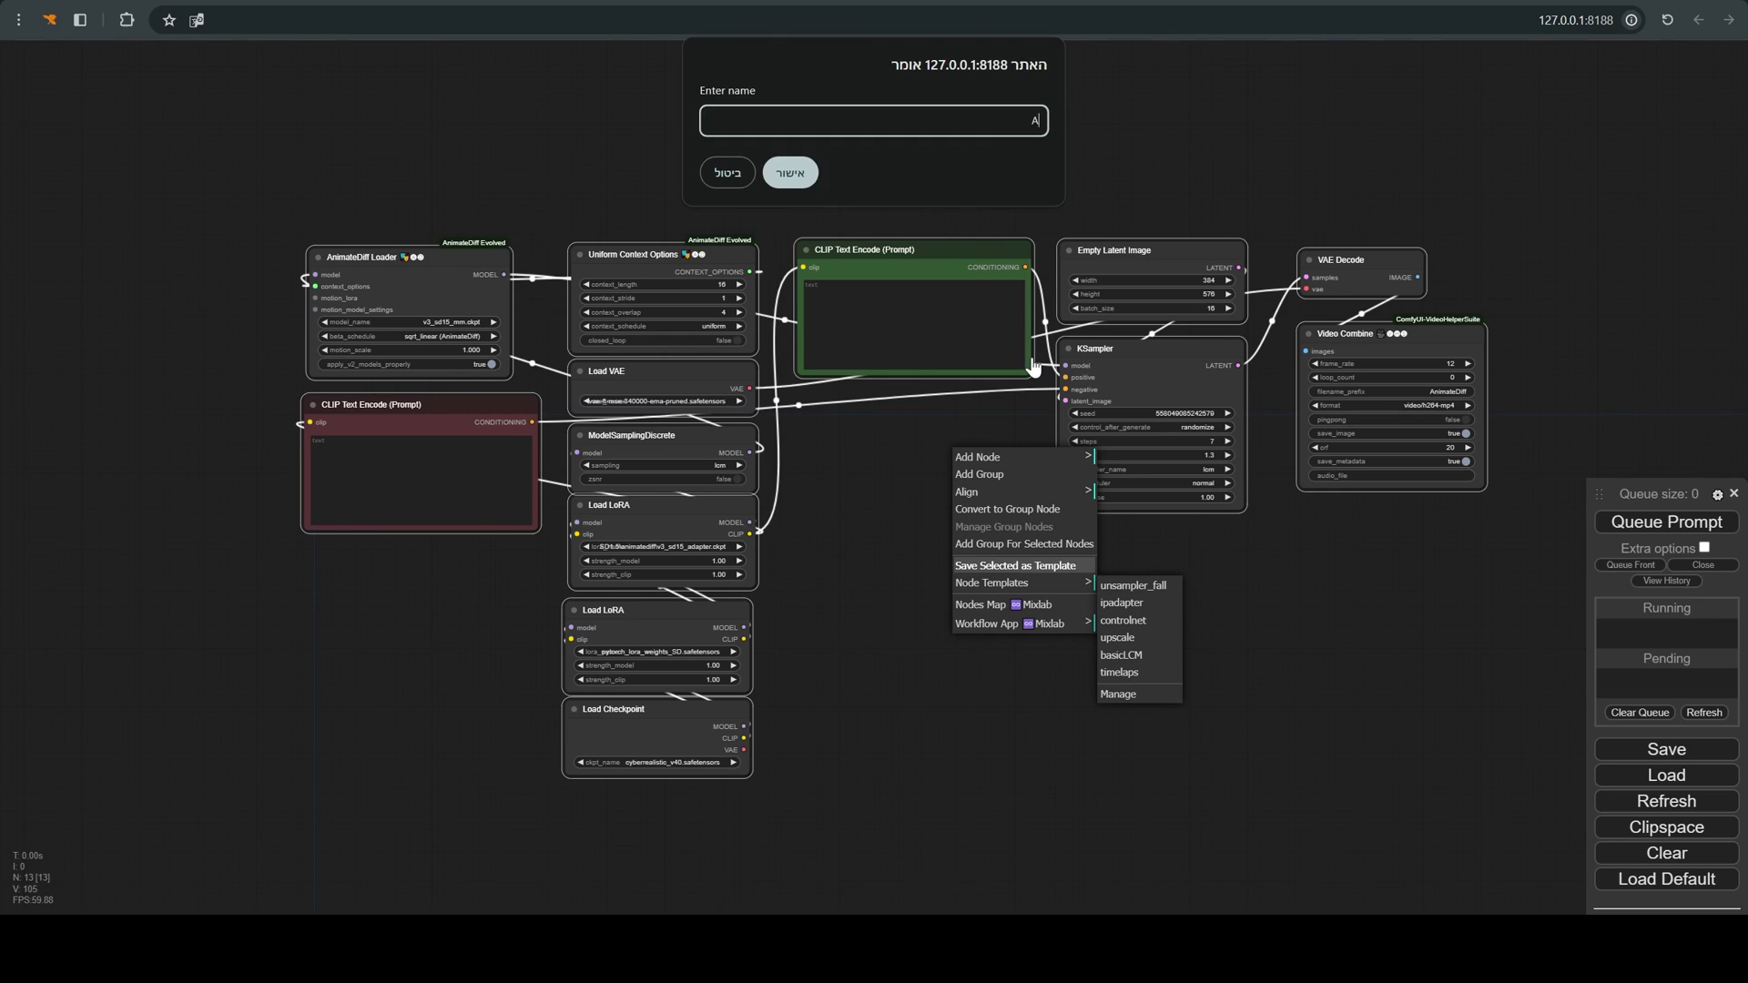
pyautogui.press('Return')
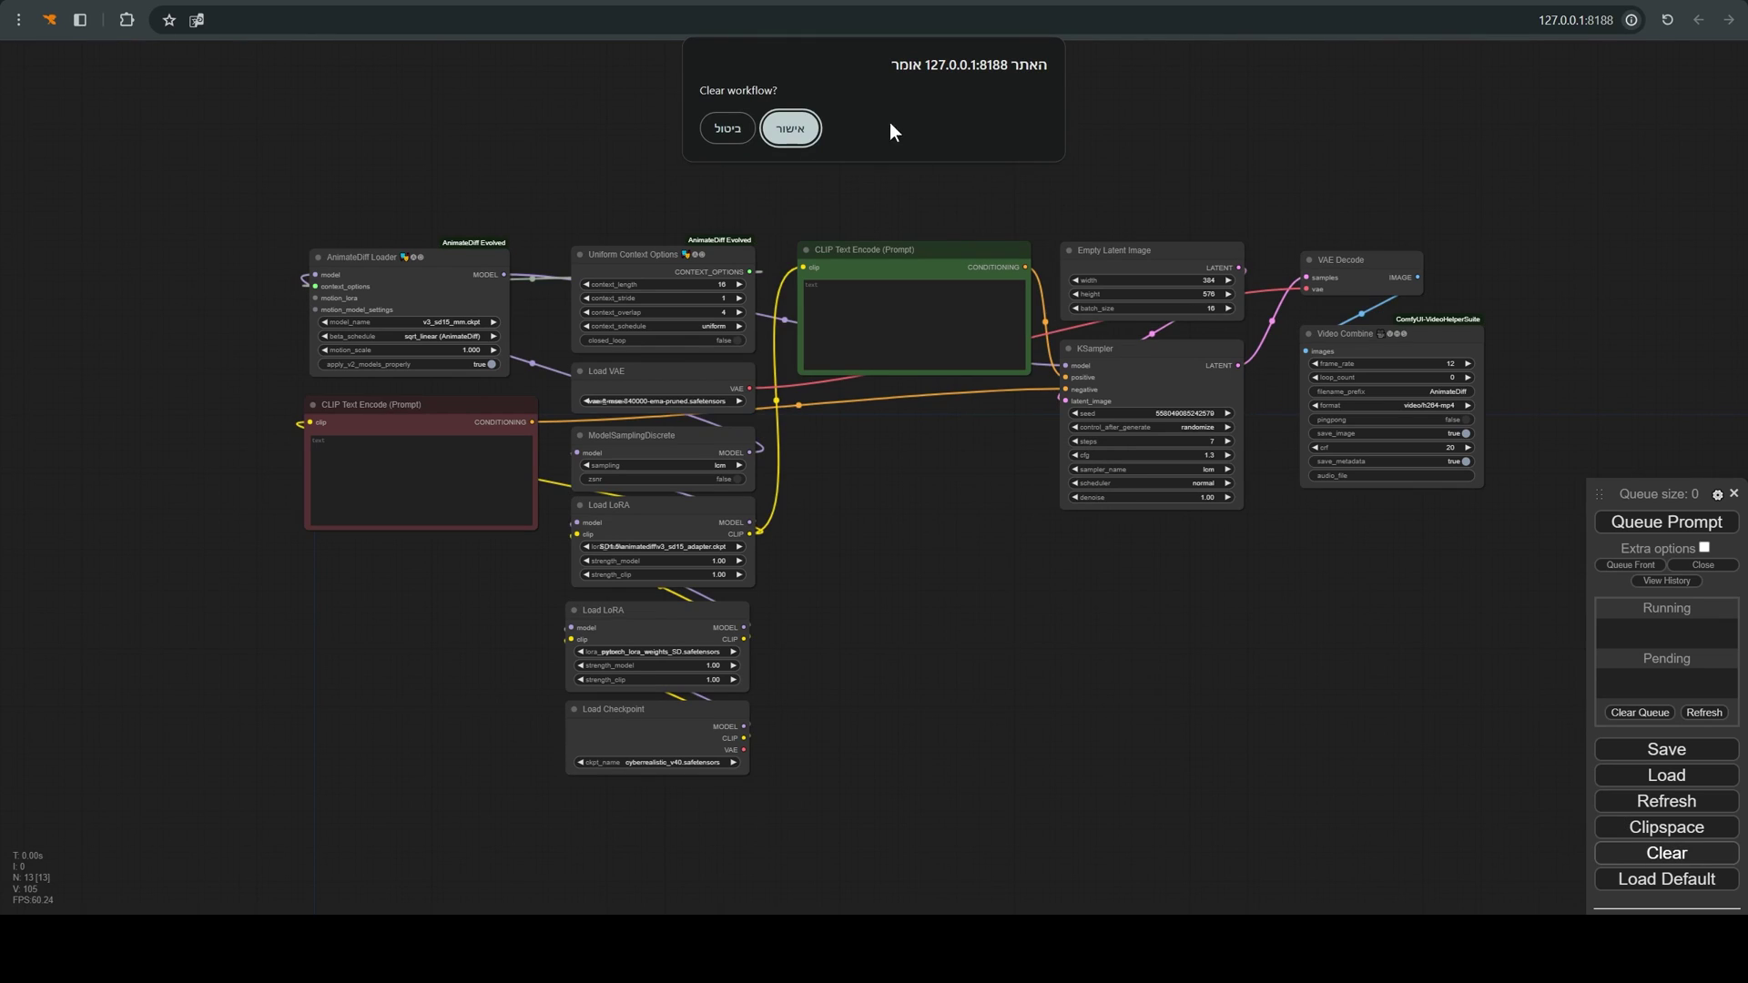
# Clear the workflow and insert the ANIMALCM template back onto the canvas
pyautogui.click(788, 122)
pyautogui.rightClick(849, 202)
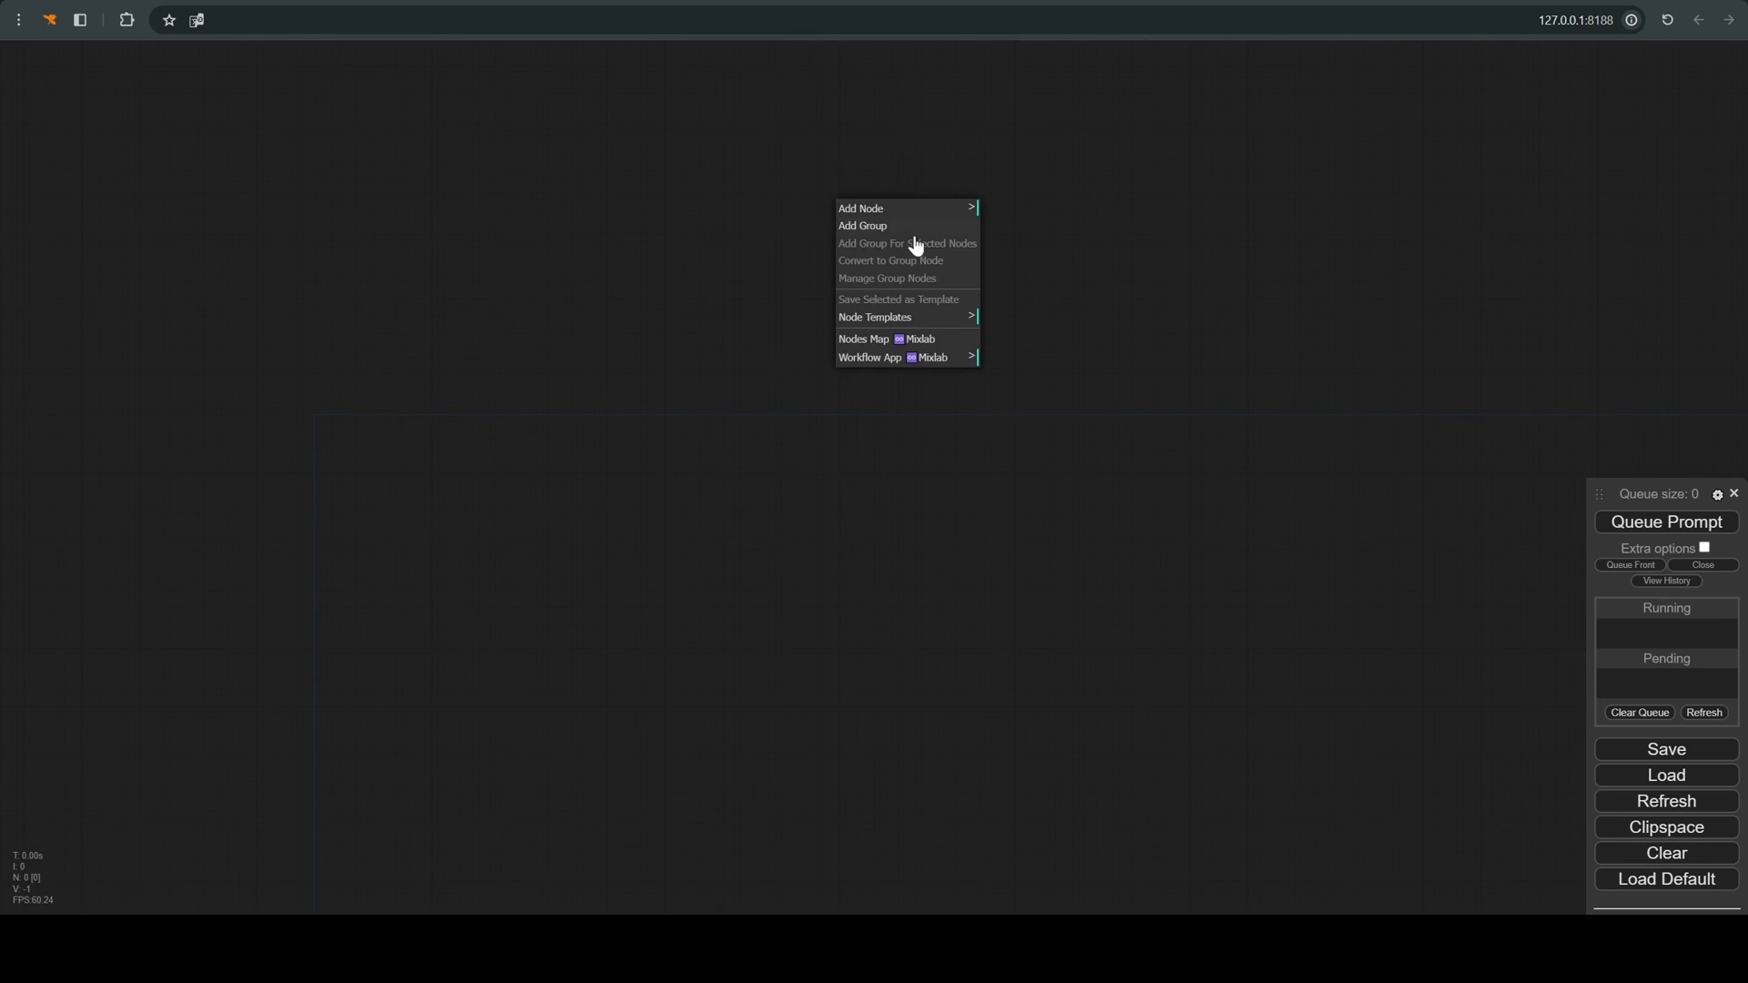
pyautogui.click(900, 320)
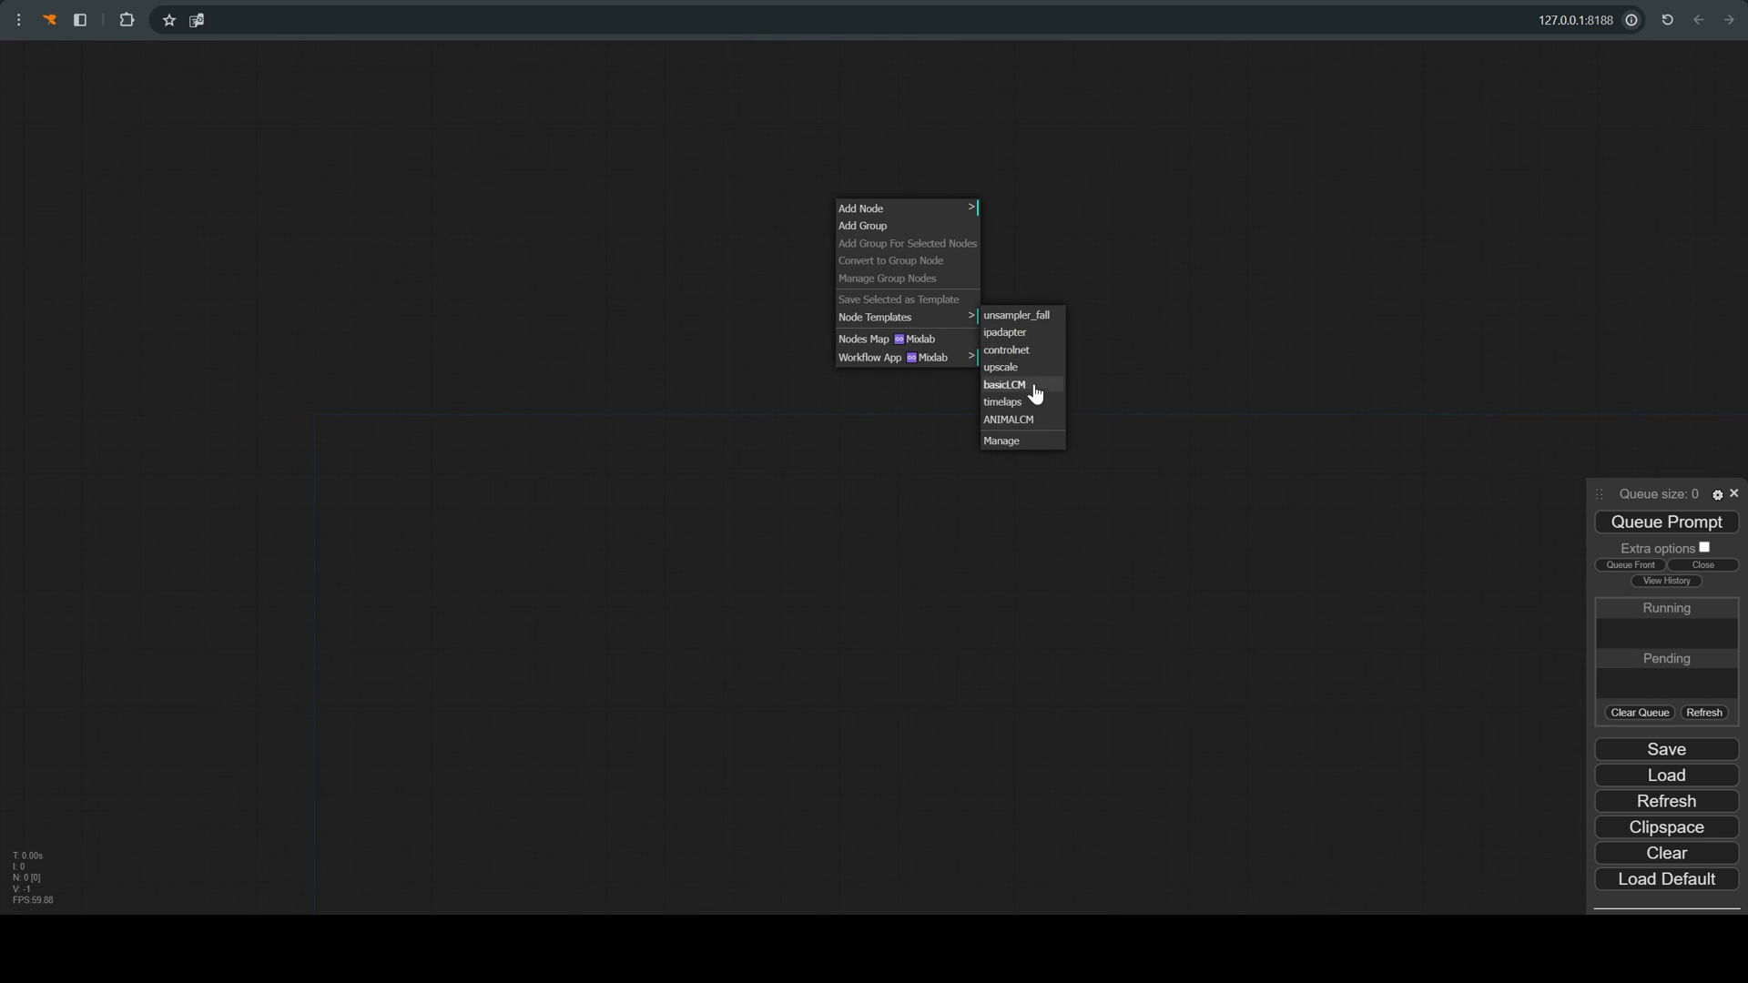
pyautogui.click(1037, 421)
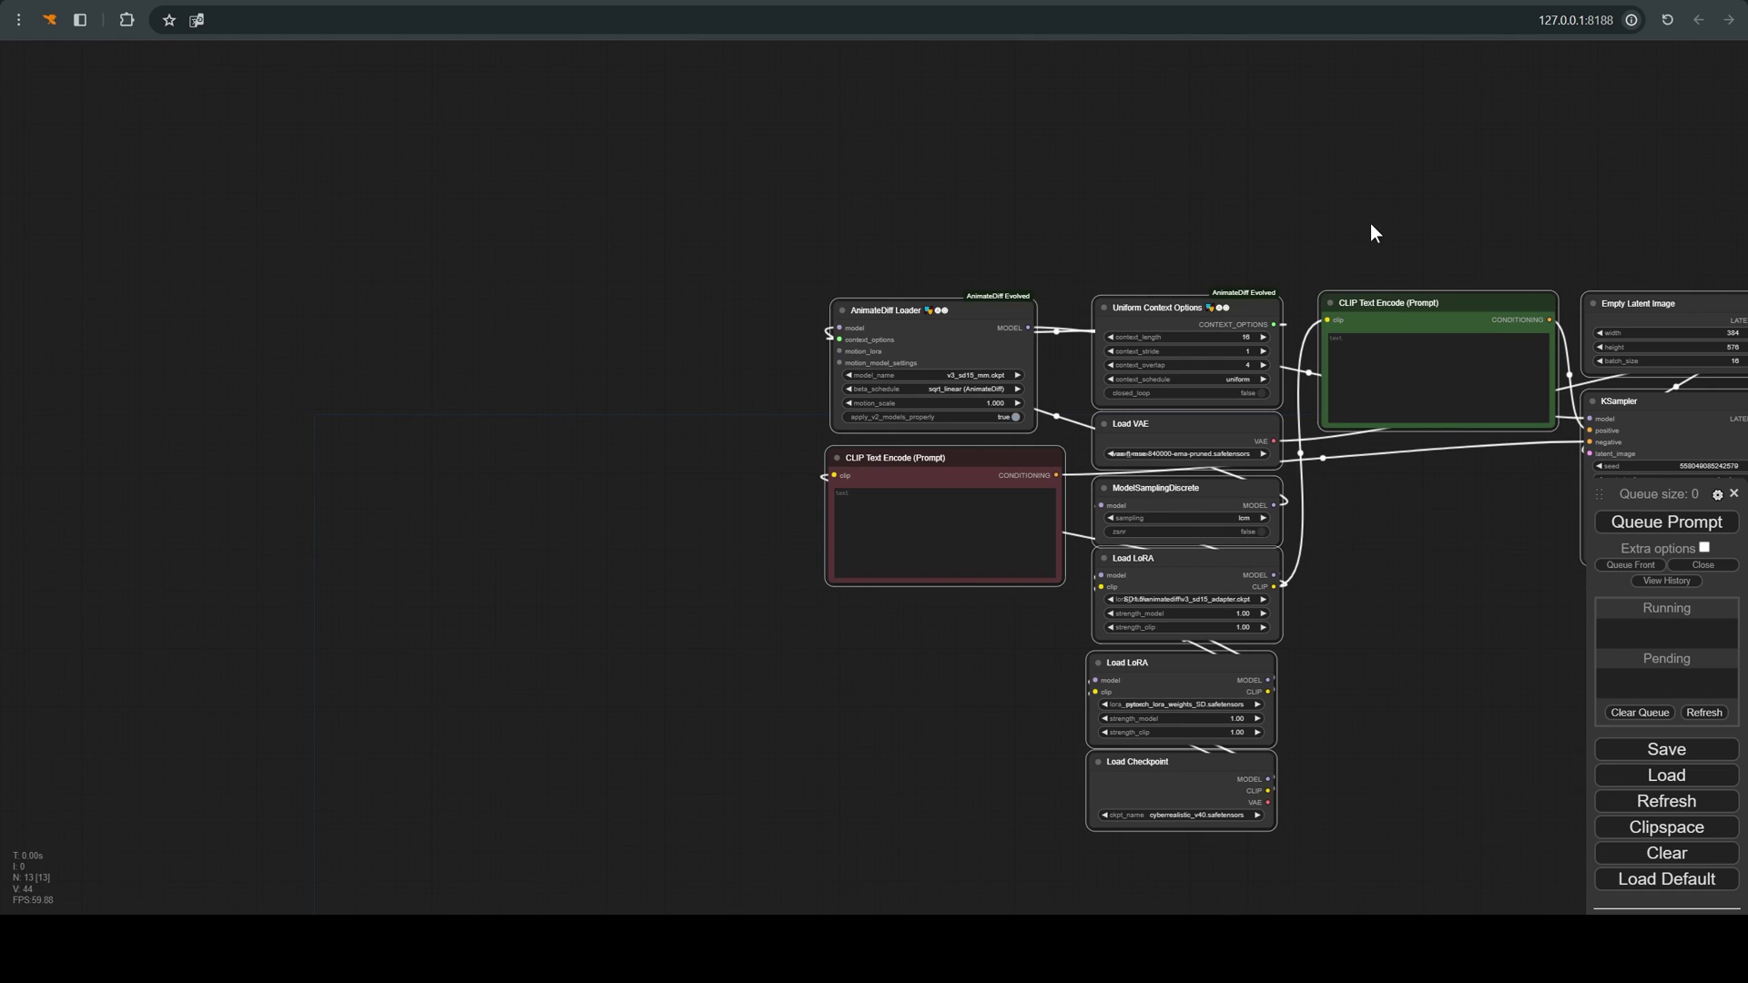
pyautogui.moveTo(1374, 233); pyautogui.dragTo(773, 188)
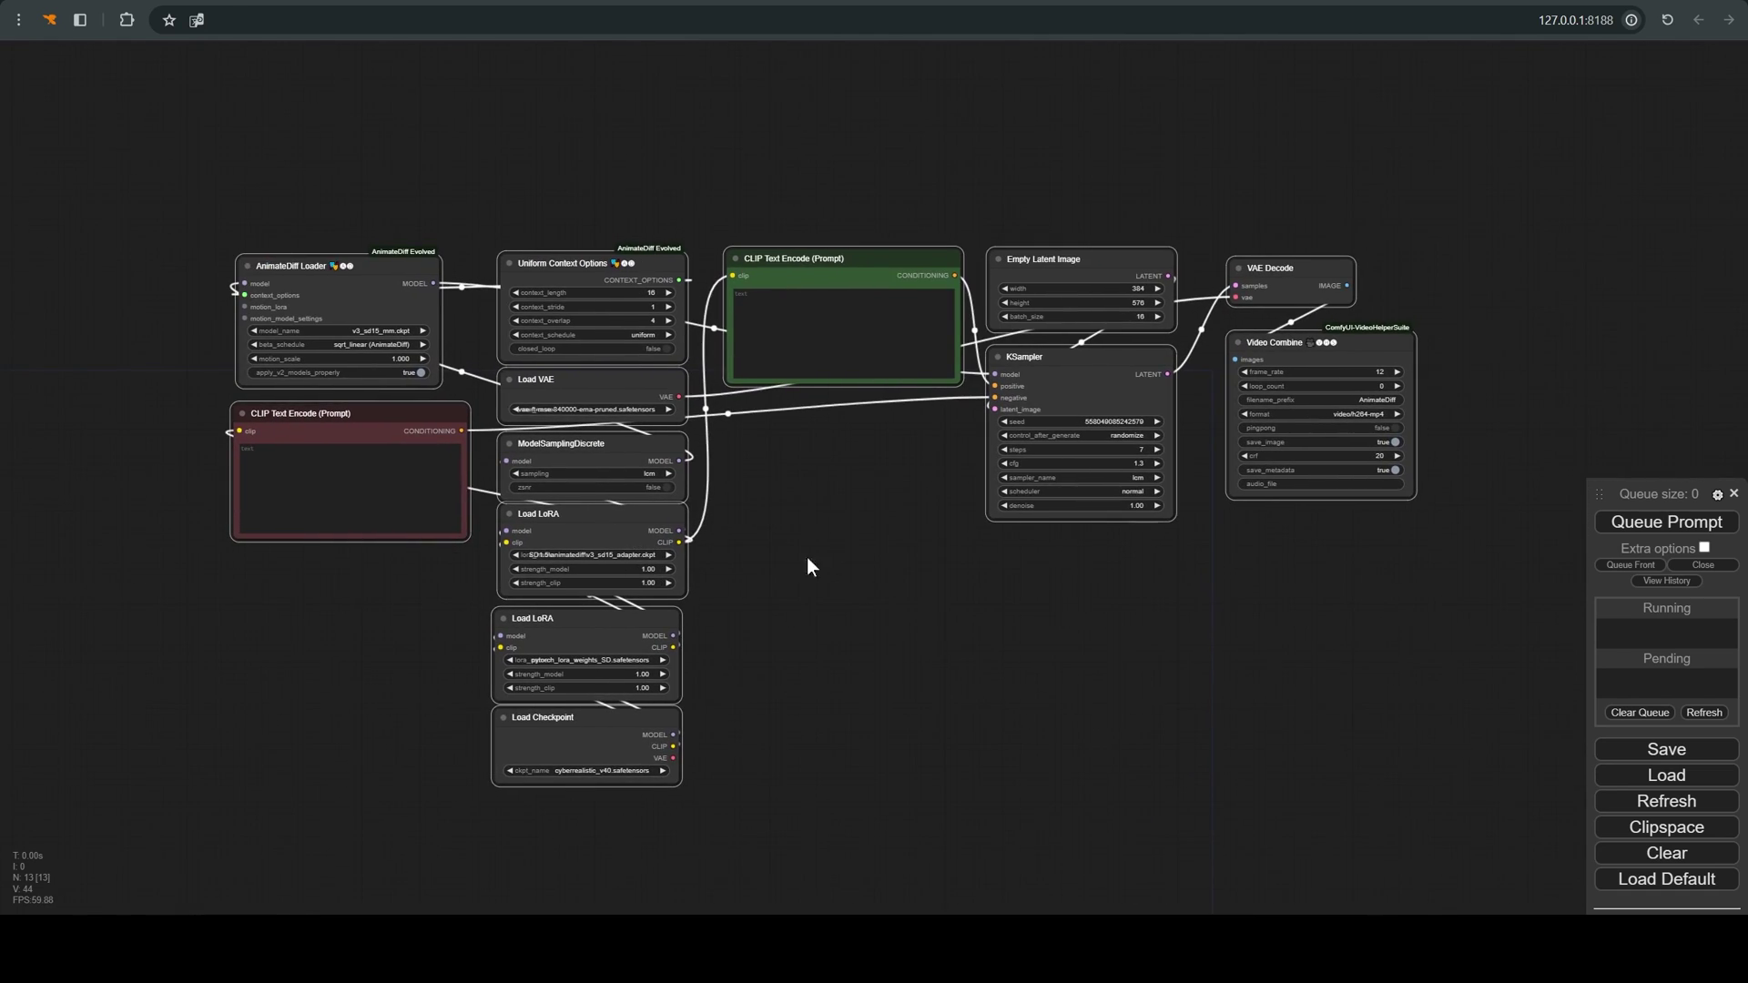
# Add a Load Video node via the LOADV search, loading a clip with frame_limit 16
pyautogui.click(828, 538)
pyautogui.moveTo(828, 537); pyautogui.dragTo(965, 504)
pyautogui.doubleClick(365, 551)
pyautogui.write('LOAD')
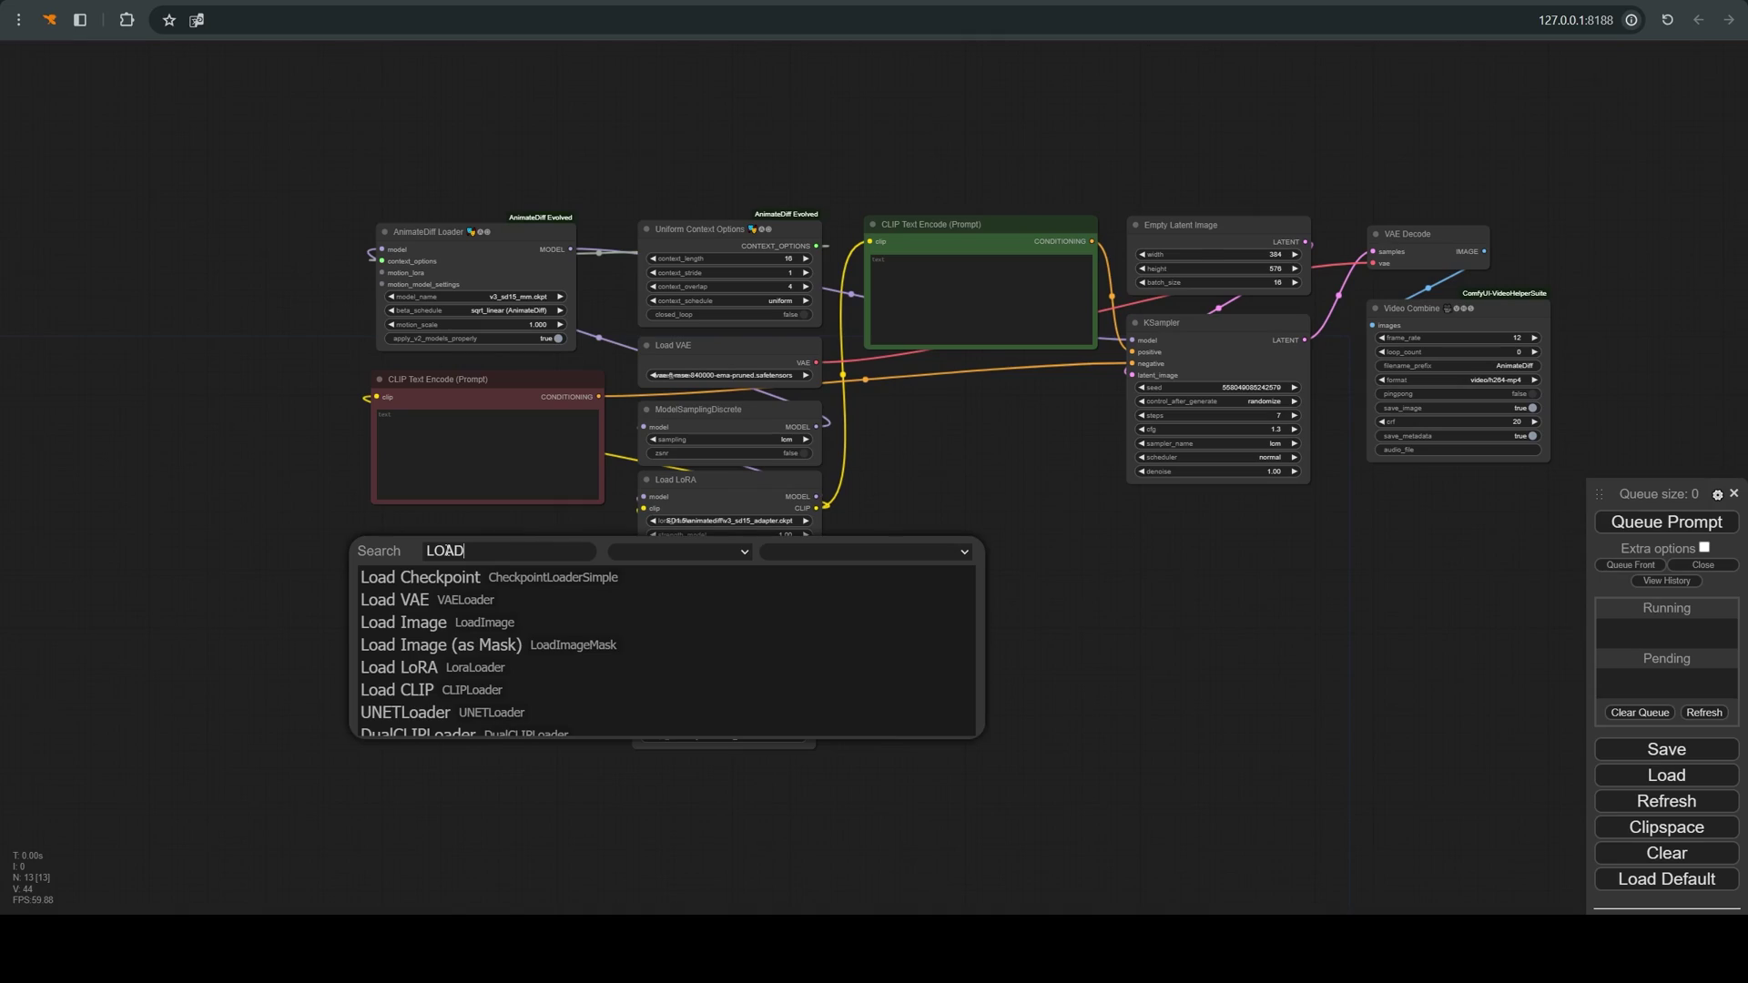
pyautogui.write('VI')
pyautogui.press('Return')
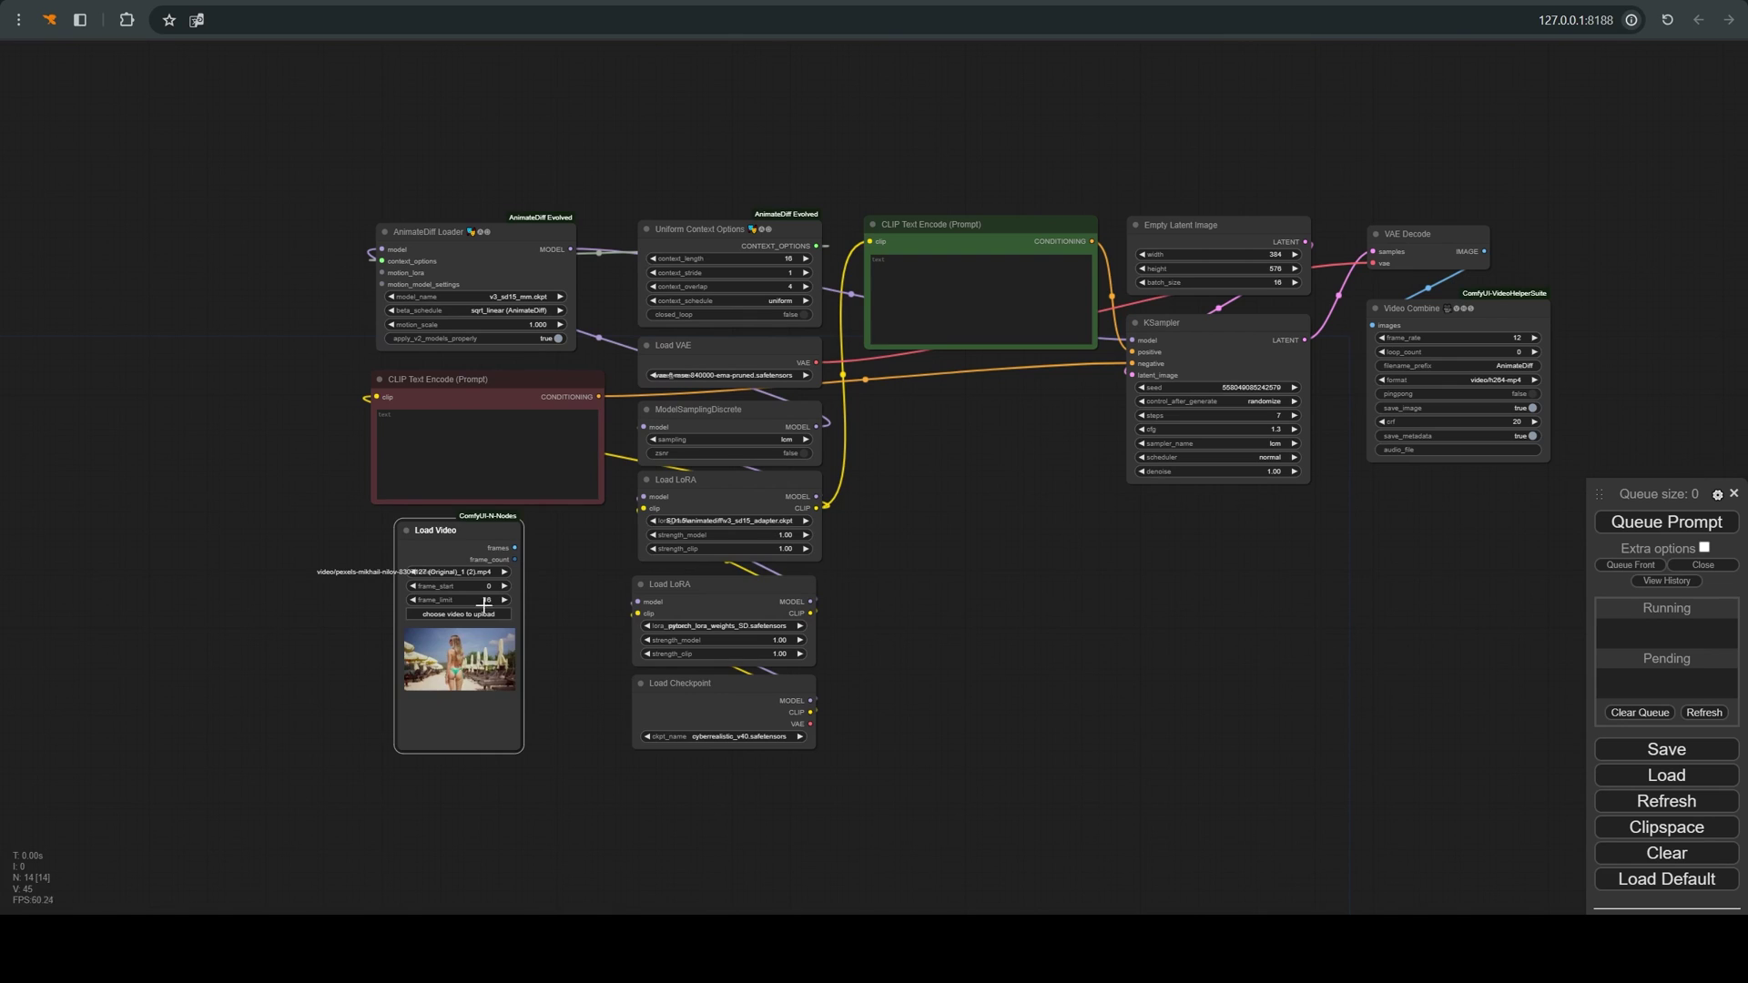
pyautogui.scroll(10, 455, 656)
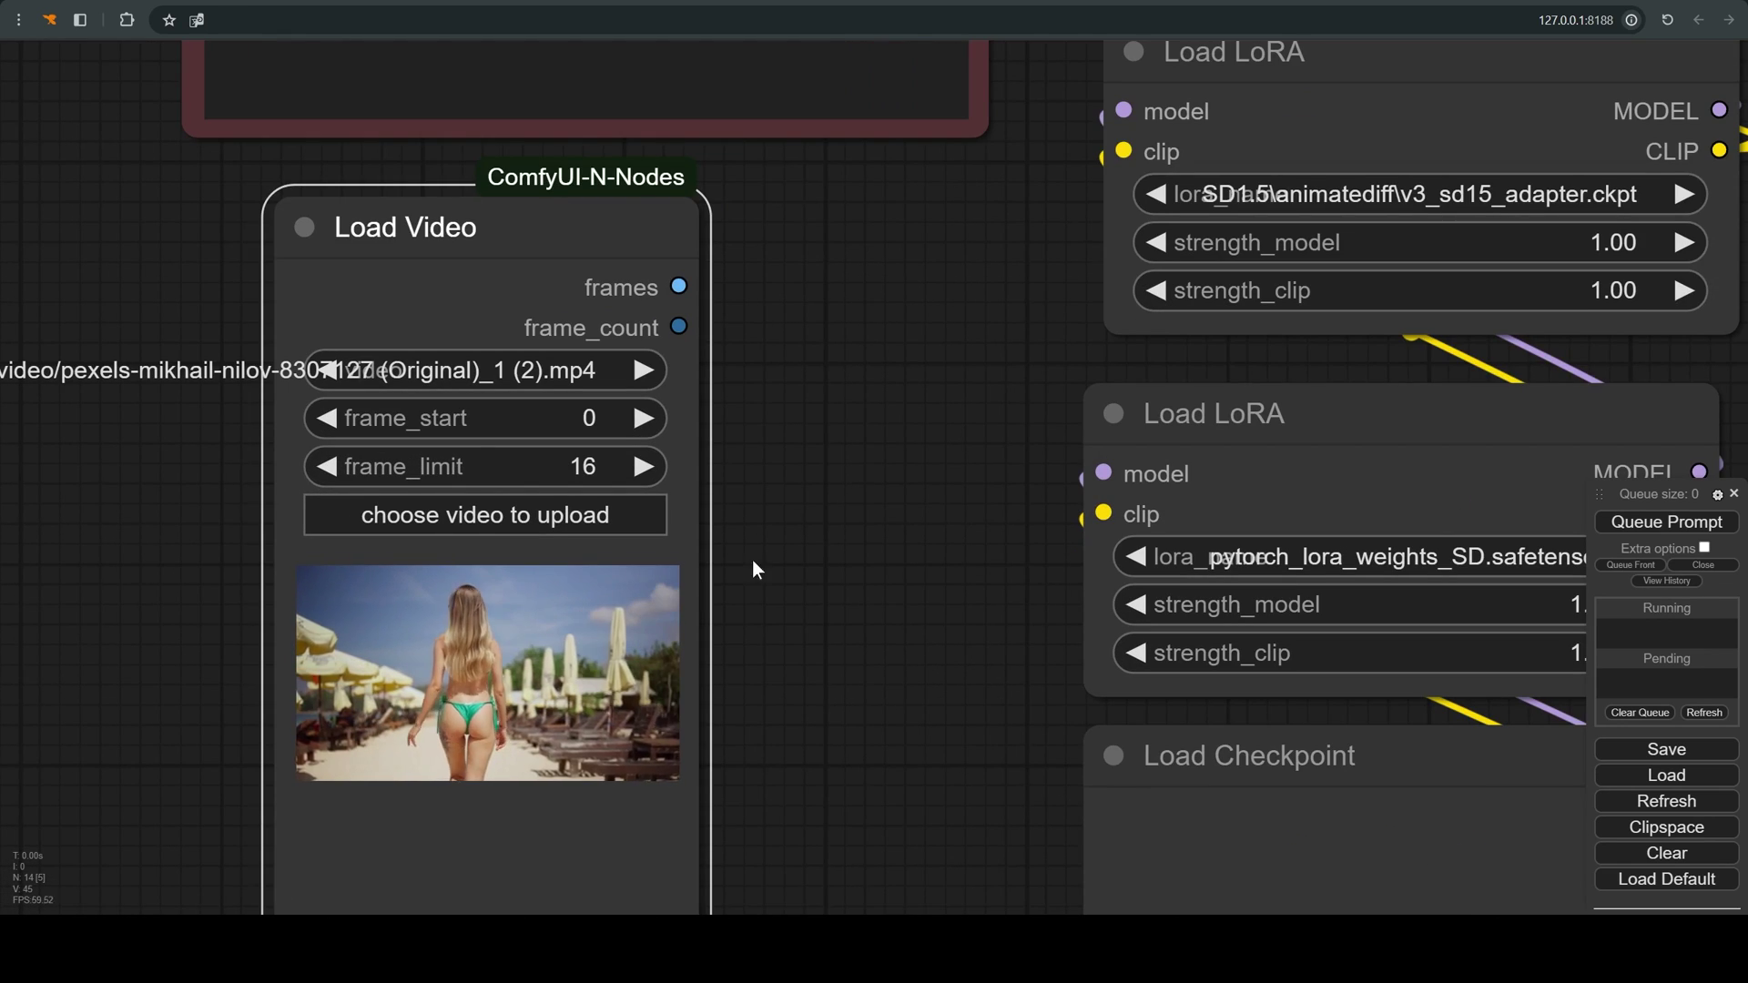
pyautogui.scroll(-5, 850, 453)
pyautogui.scroll(-3, 854, 450)
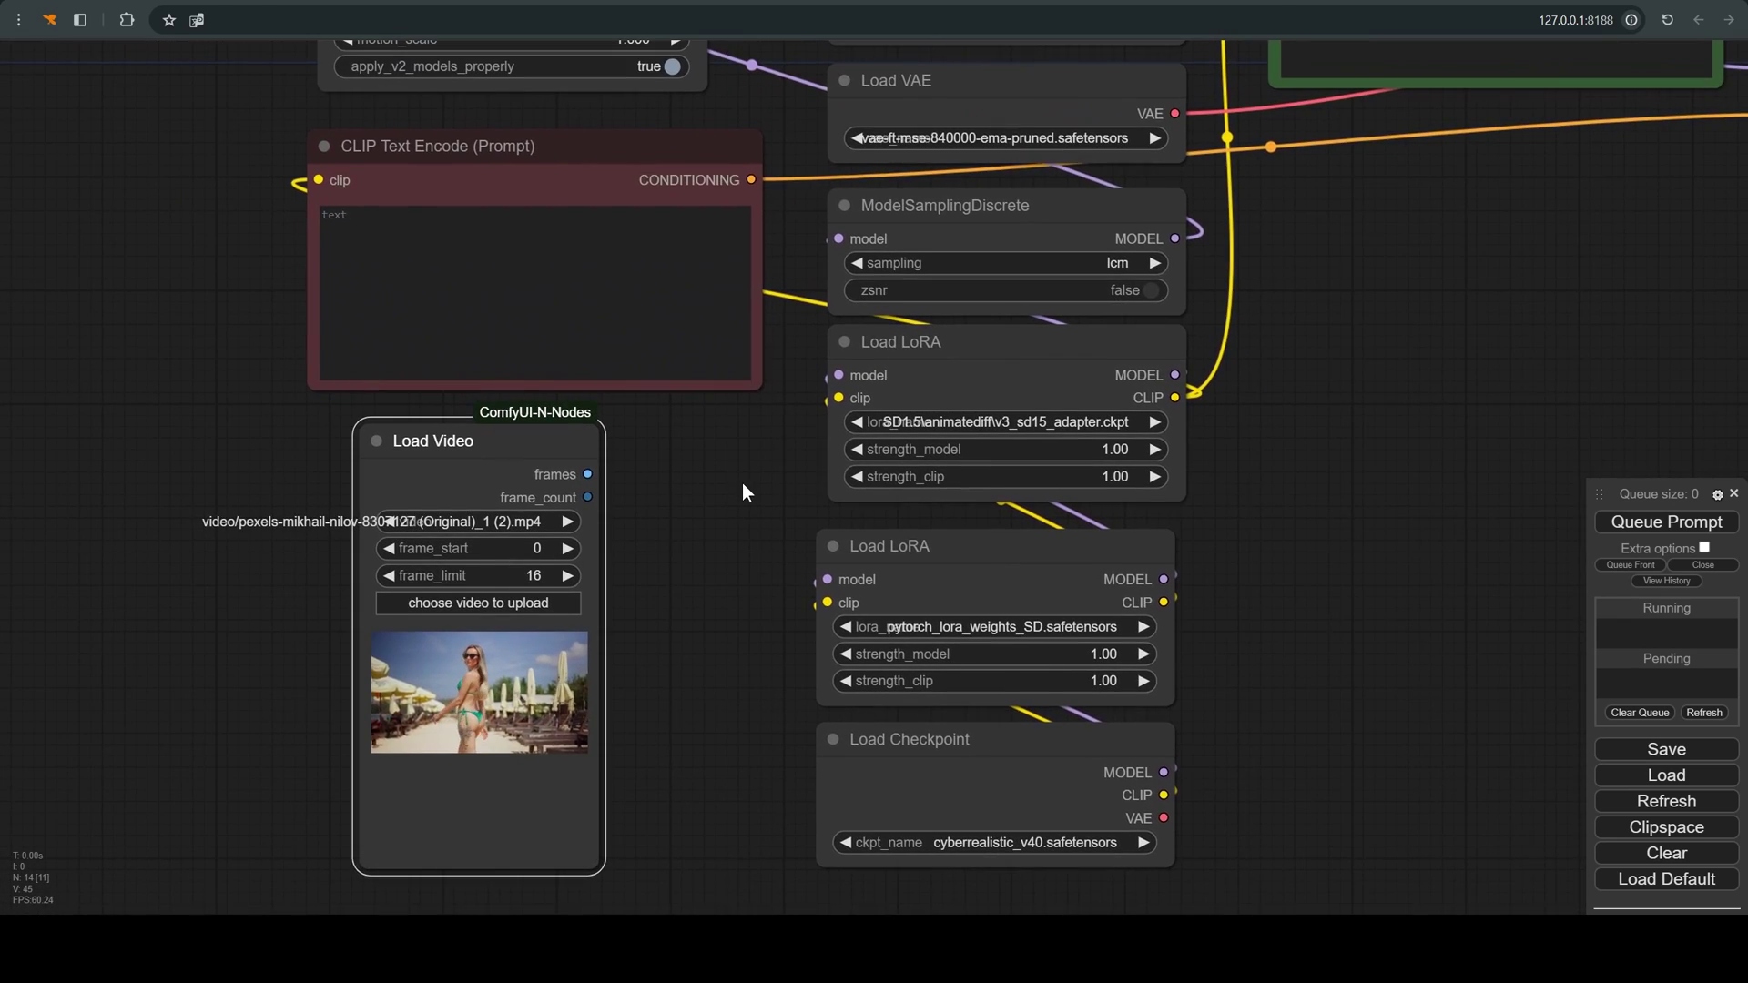
pyautogui.moveTo(1377, 379); pyautogui.dragTo(1169, 446)
pyautogui.scroll(-2, 1125, 438)
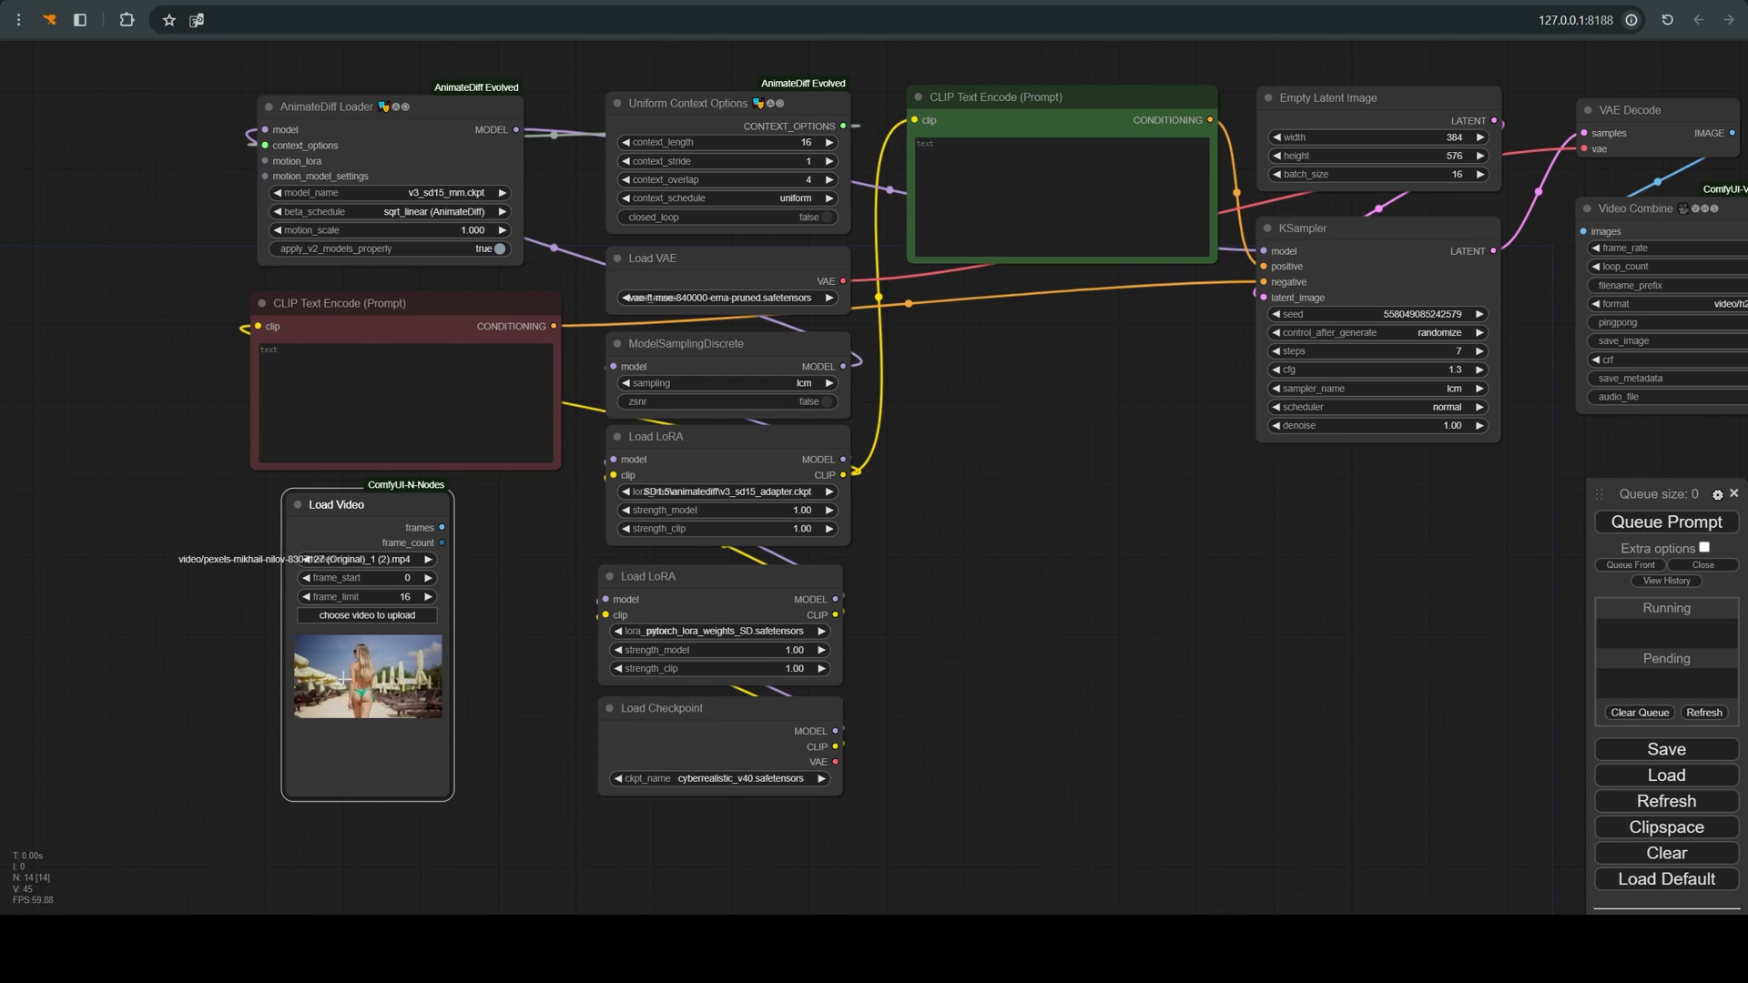
# Insert the ControlNet pose template and place DWPose Estimation beside Apply ControlNet
pyautogui.rightClick(984, 497)
pyautogui.click(1026, 498)
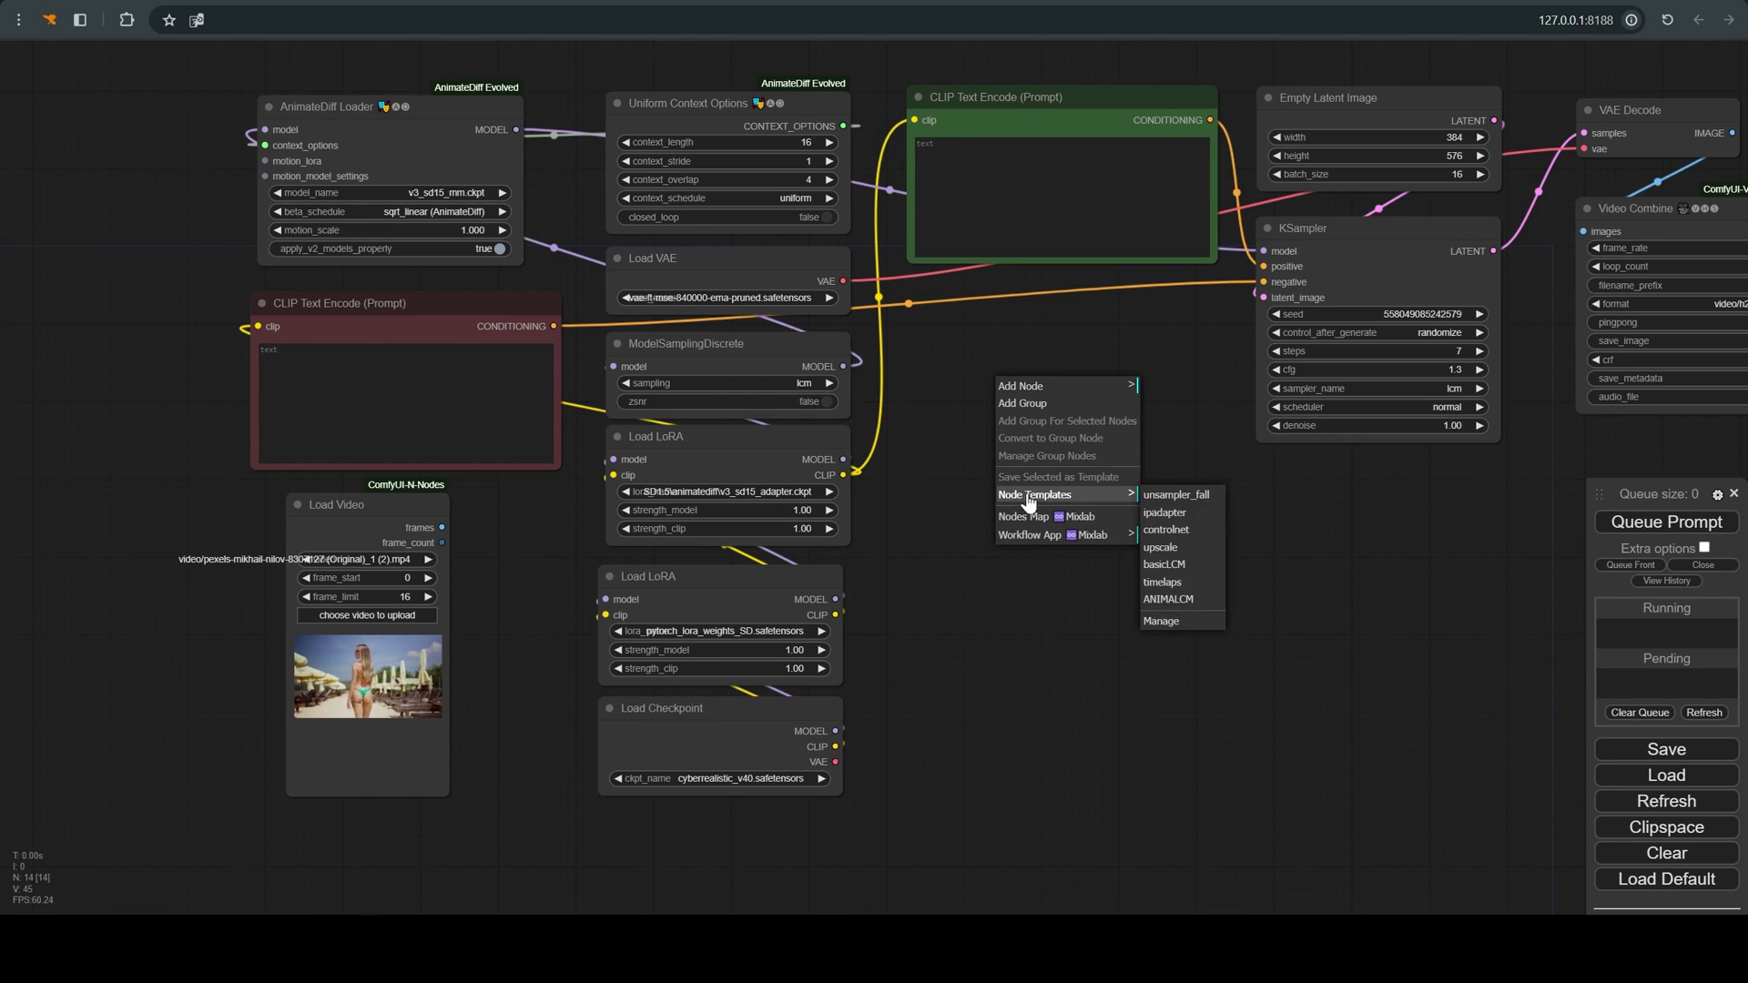
pyautogui.click(1182, 535)
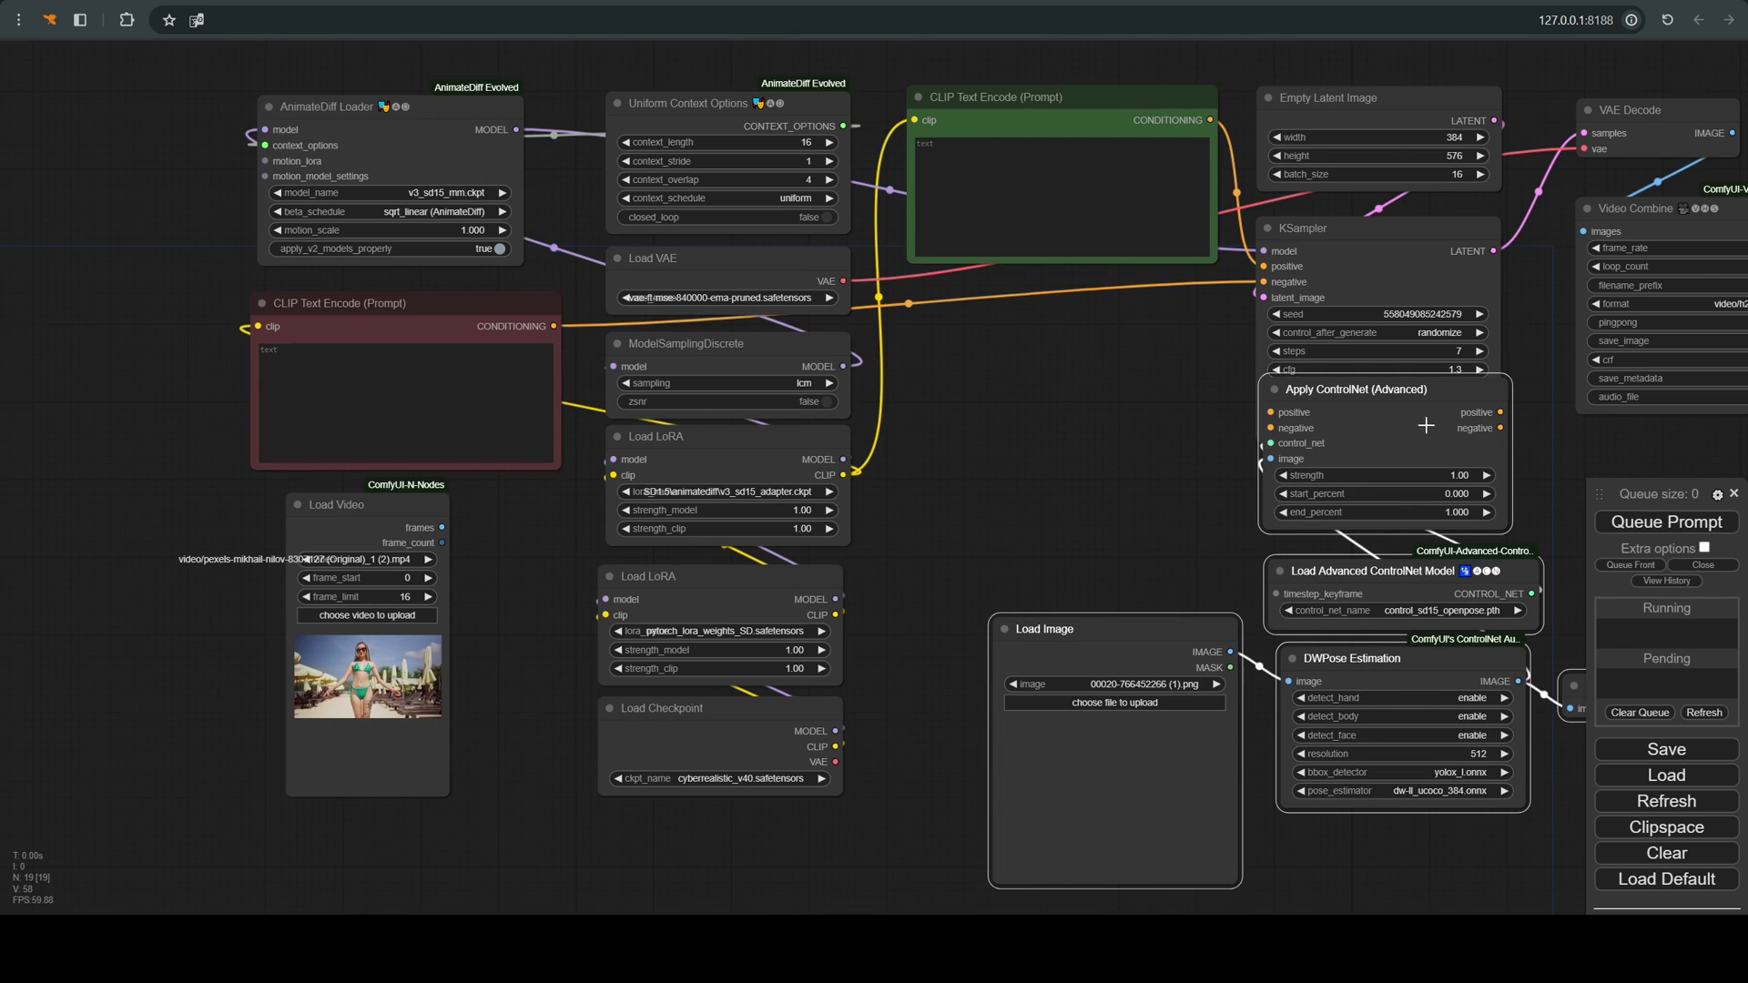
pyautogui.moveTo(1433, 407); pyautogui.dragTo(1367, 501)
pyautogui.scroll(-2, 1127, 586)
pyautogui.moveTo(1127, 586); pyautogui.dragTo(1032, 382)
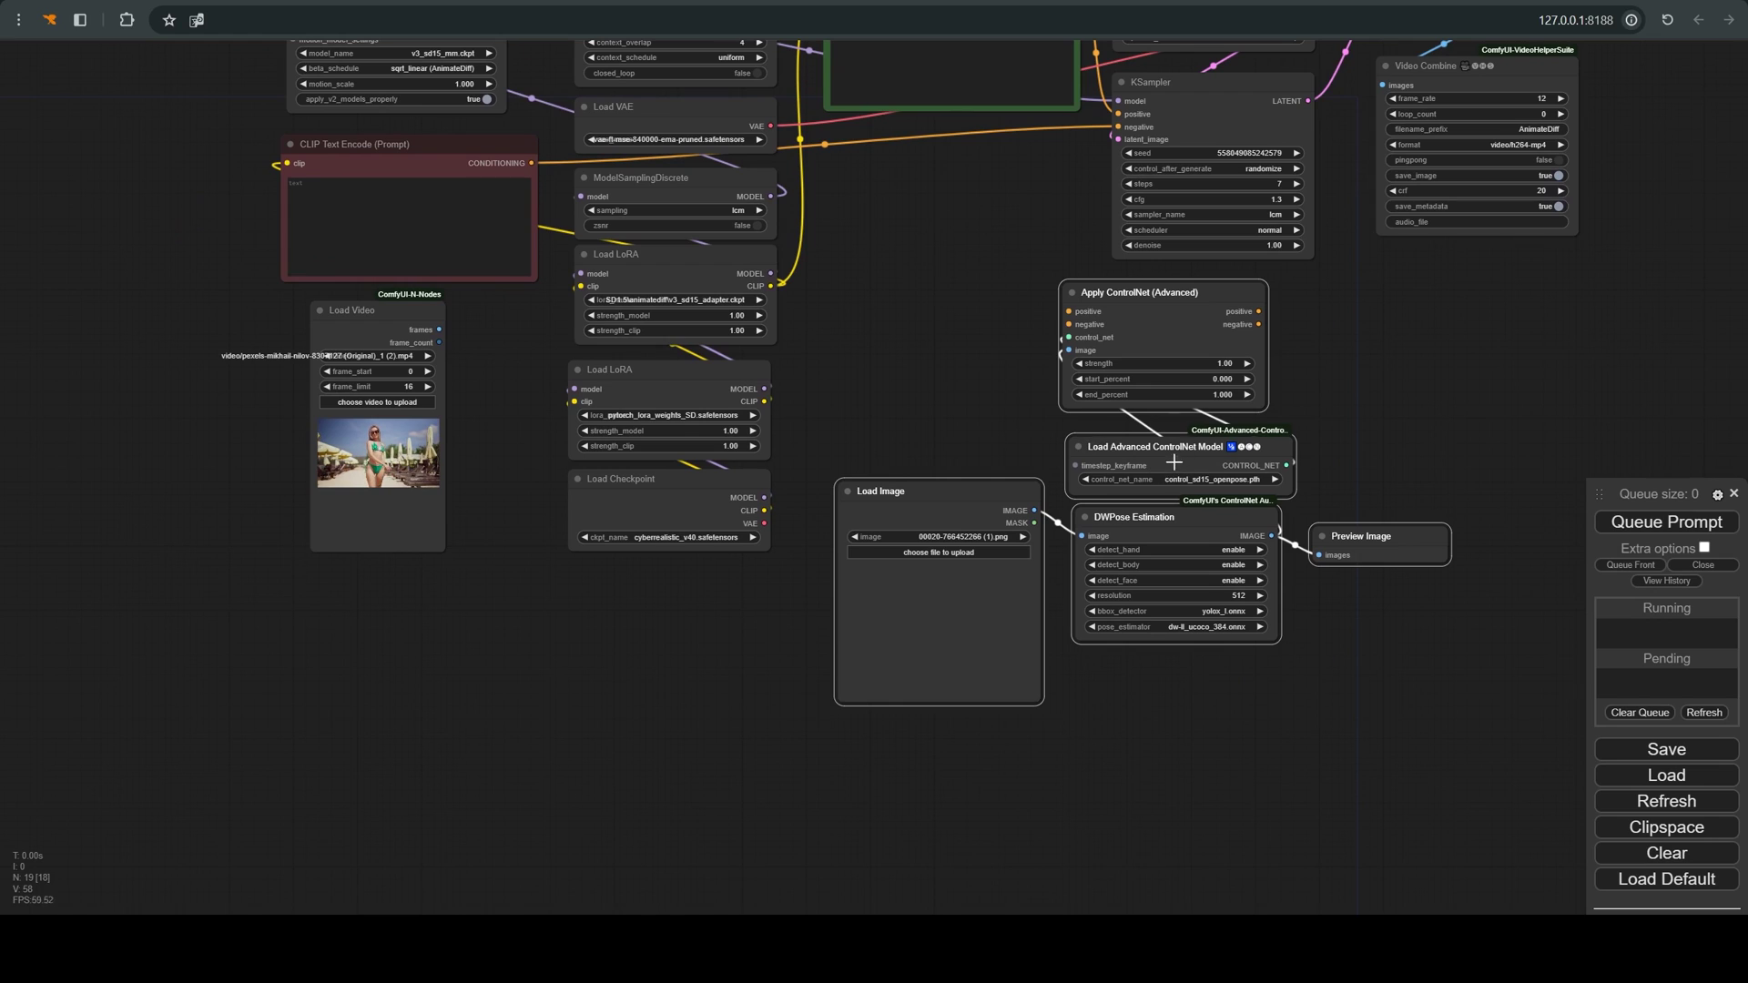
pyautogui.moveTo(1157, 524); pyautogui.dragTo(916, 299)
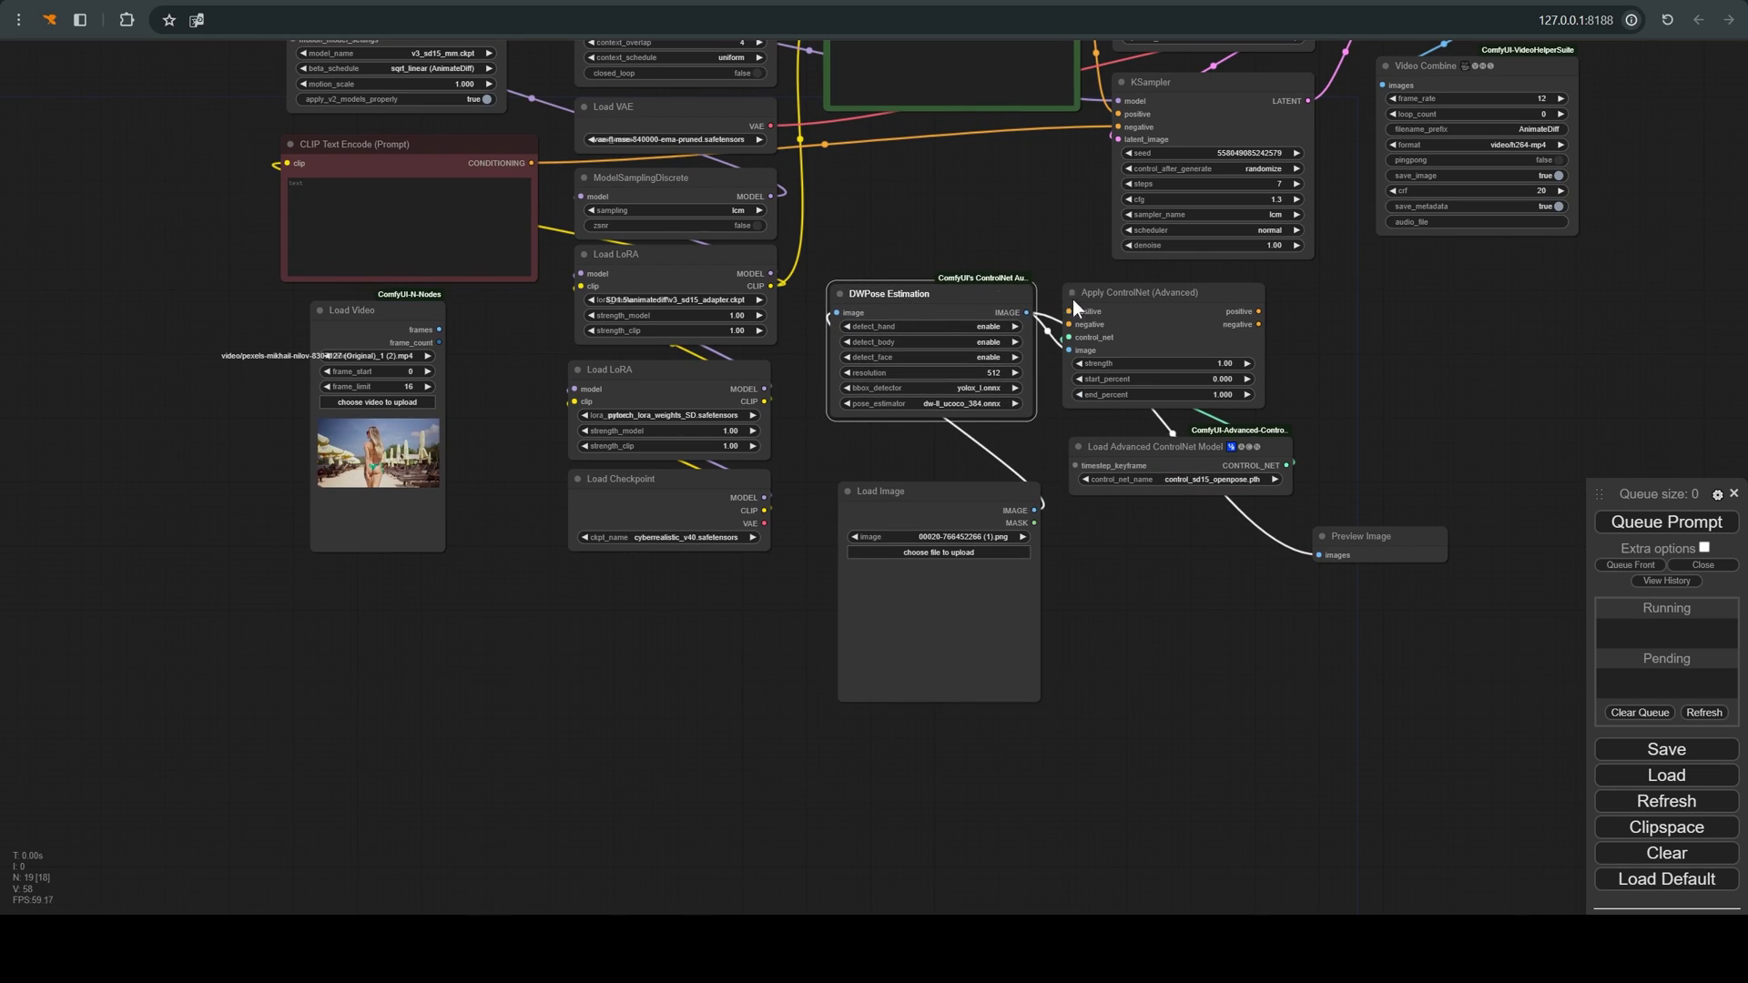
pyautogui.moveTo(1170, 303); pyautogui.dragTo(1172, 300)
# Delete the spare Load Image node and connect Load Video frames to DWPose's image input
pyautogui.moveTo(966, 498); pyautogui.dragTo(954, 470)
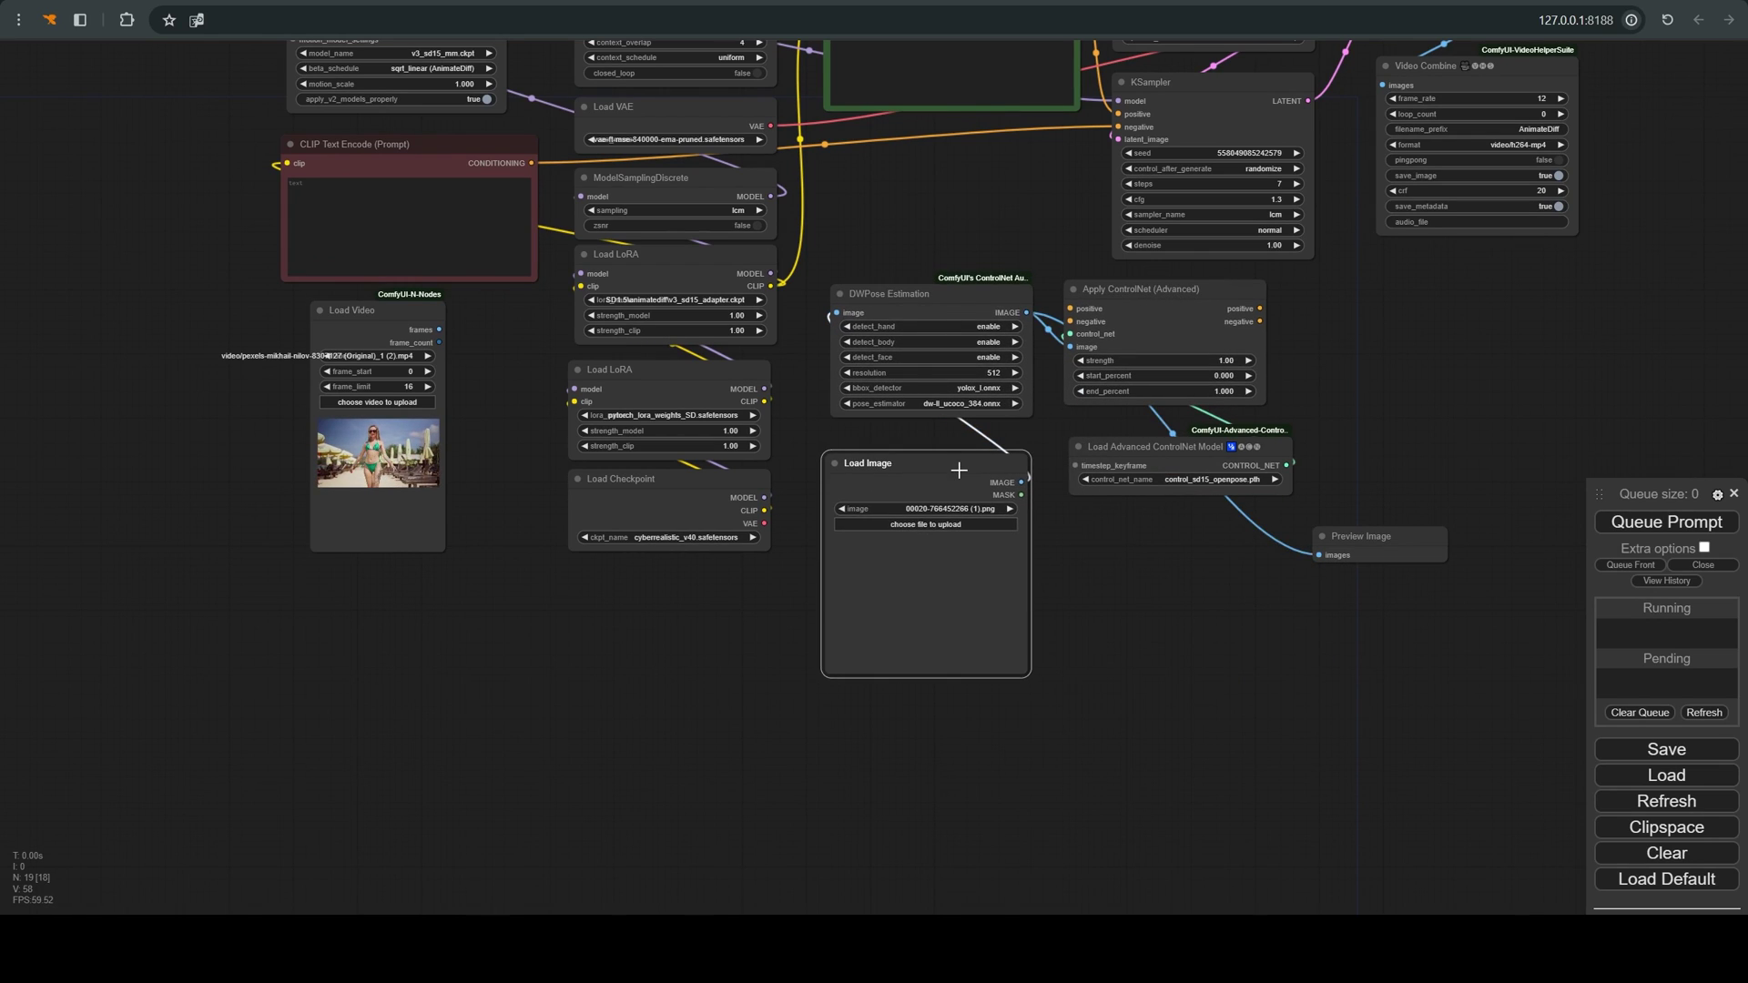
pyautogui.press('Delete')
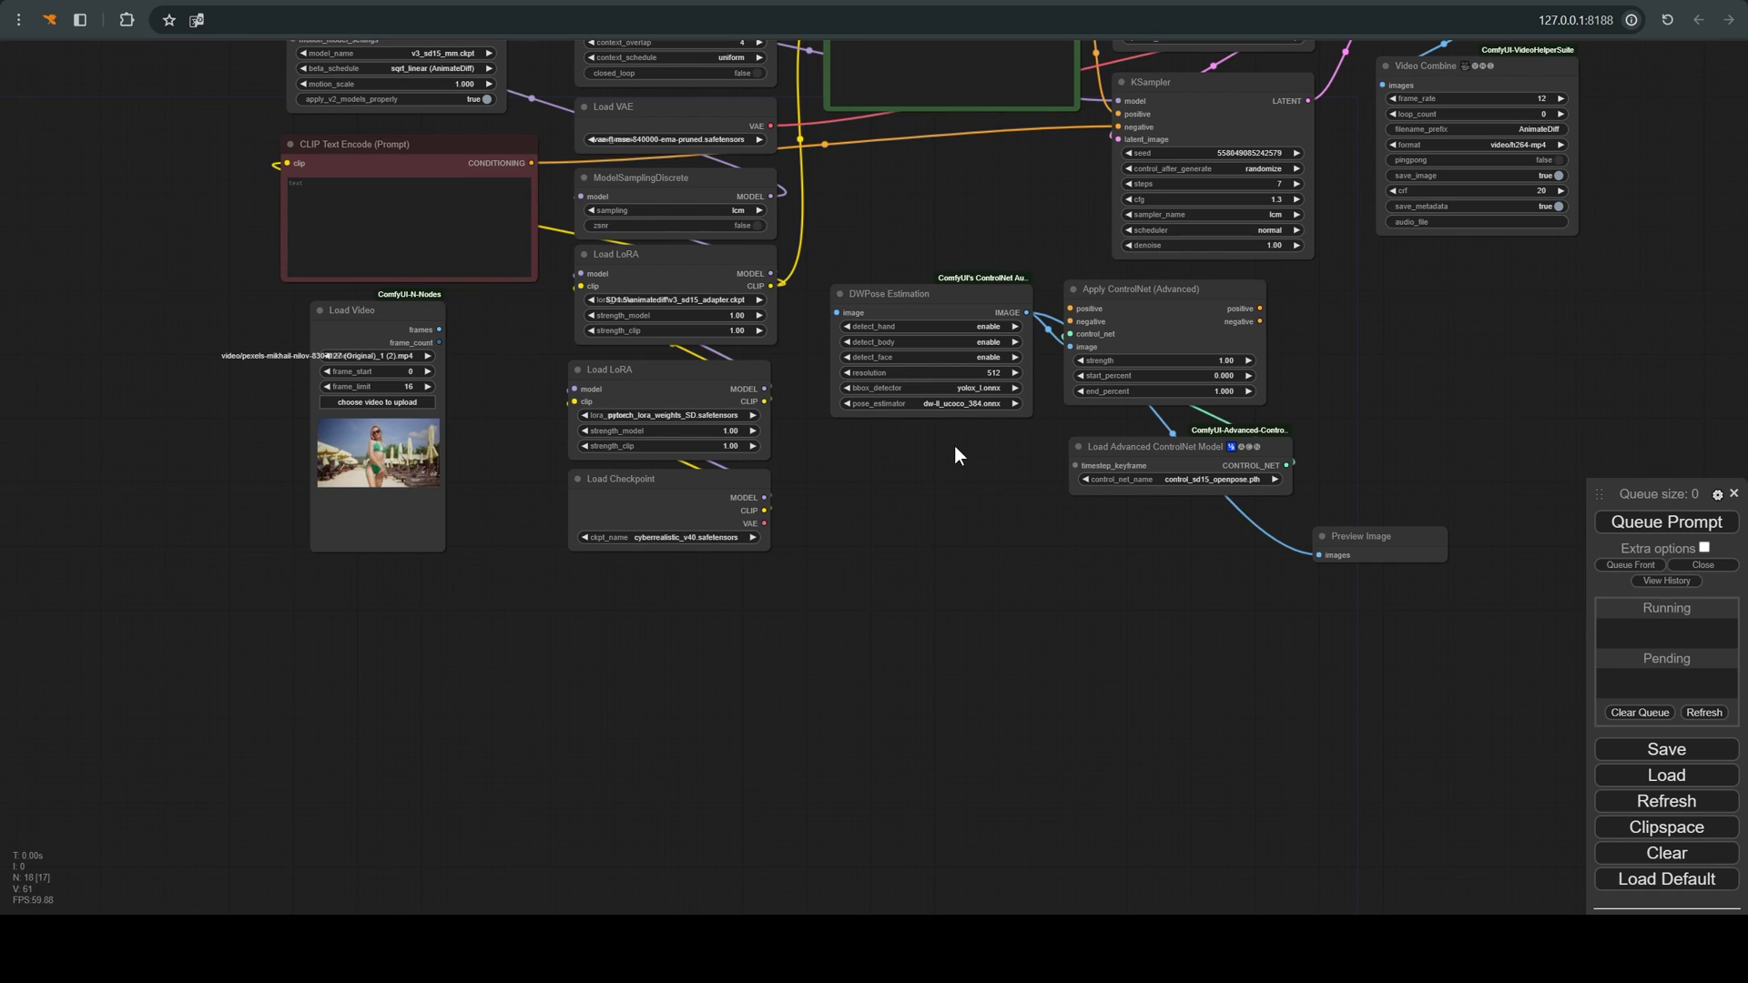
pyautogui.moveTo(438, 330); pyautogui.dragTo(937, 307)
pyautogui.moveTo(1198, 290); pyautogui.dragTo(1203, 297)
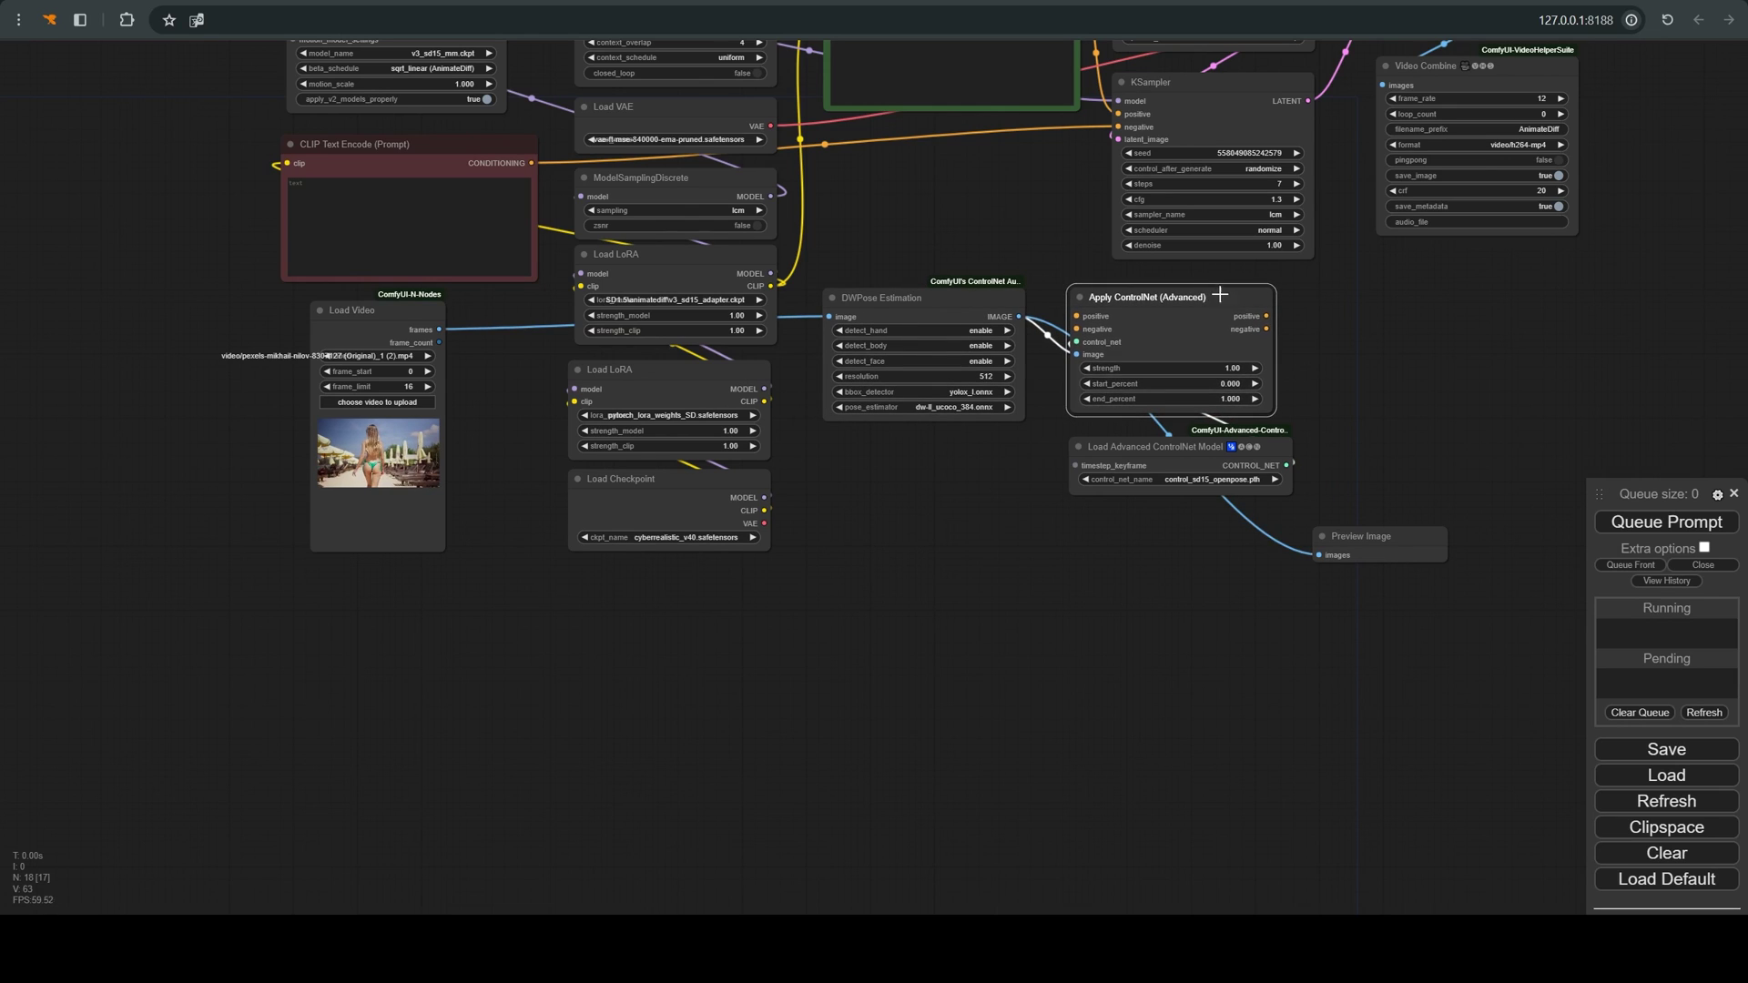
# Wire both prompts through Apply ControlNet into KSampler, and move Load Advanced ControlNet Model up
pyautogui.scroll(-2, 1345, 303)
pyautogui.moveTo(1345, 303); pyautogui.dragTo(1303, 395)
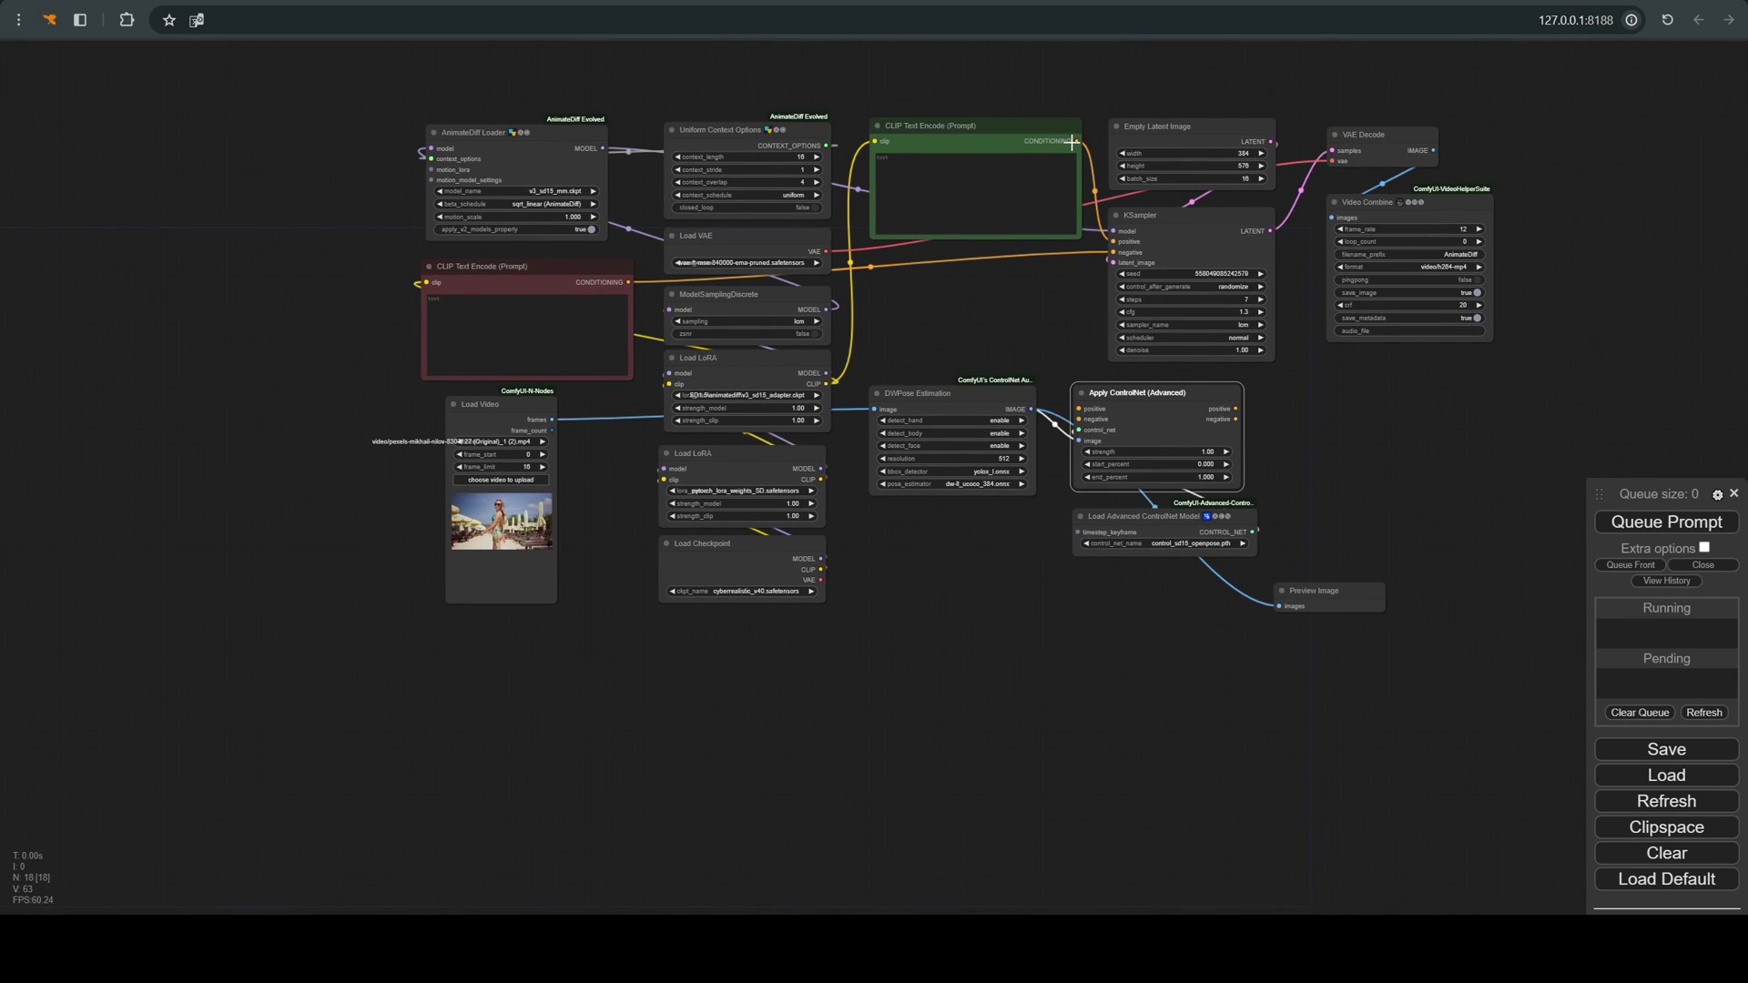
pyautogui.moveTo(1072, 141); pyautogui.dragTo(1078, 409)
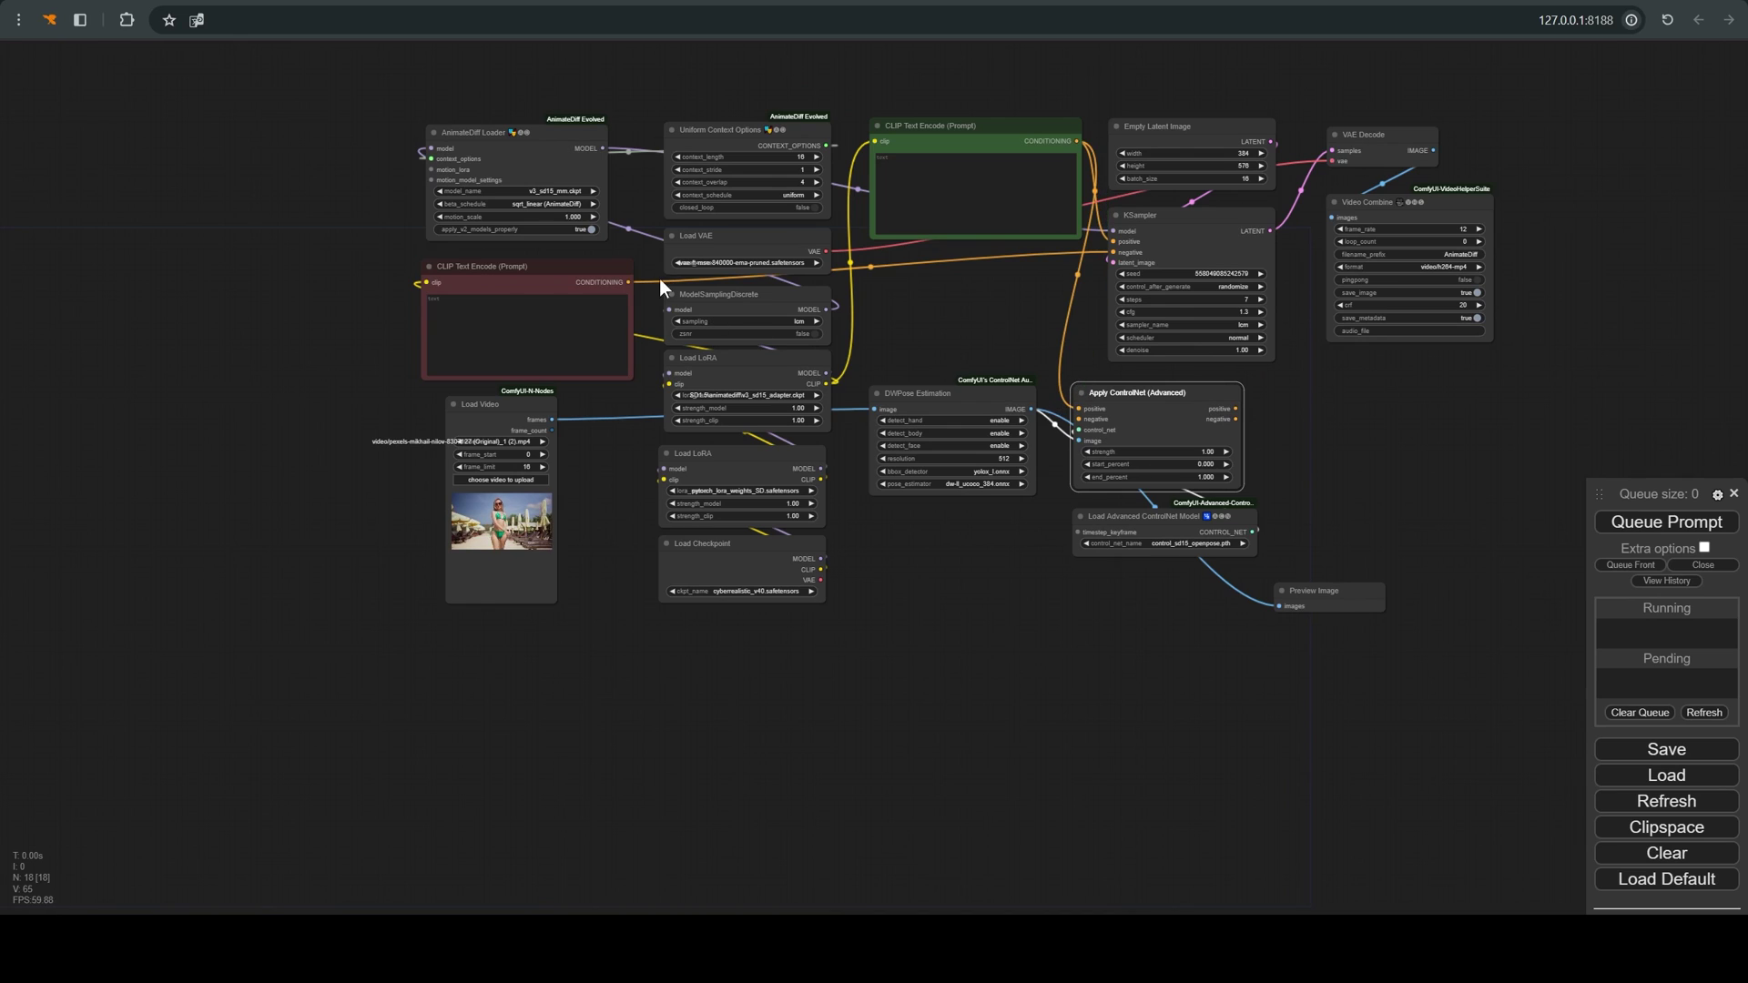
pyautogui.moveTo(627, 282); pyautogui.dragTo(1079, 418)
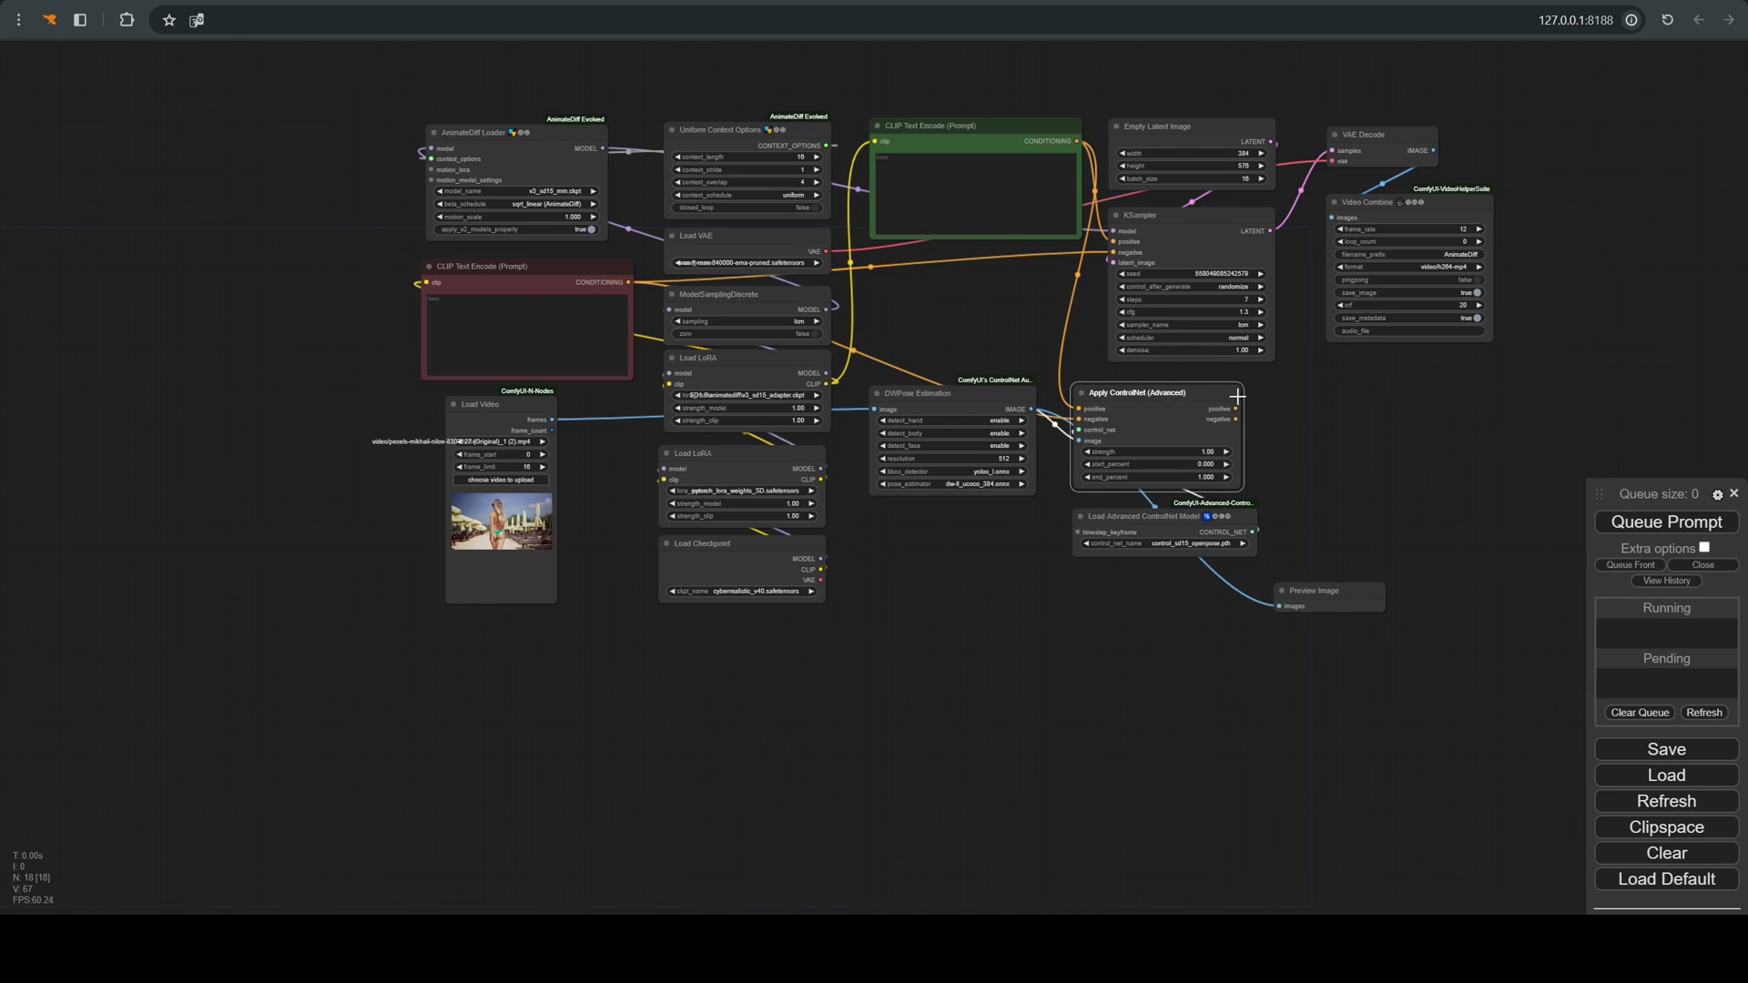
pyautogui.moveTo(1236, 408); pyautogui.dragTo(1140, 266)
pyautogui.scroll(6, 1141, 265)
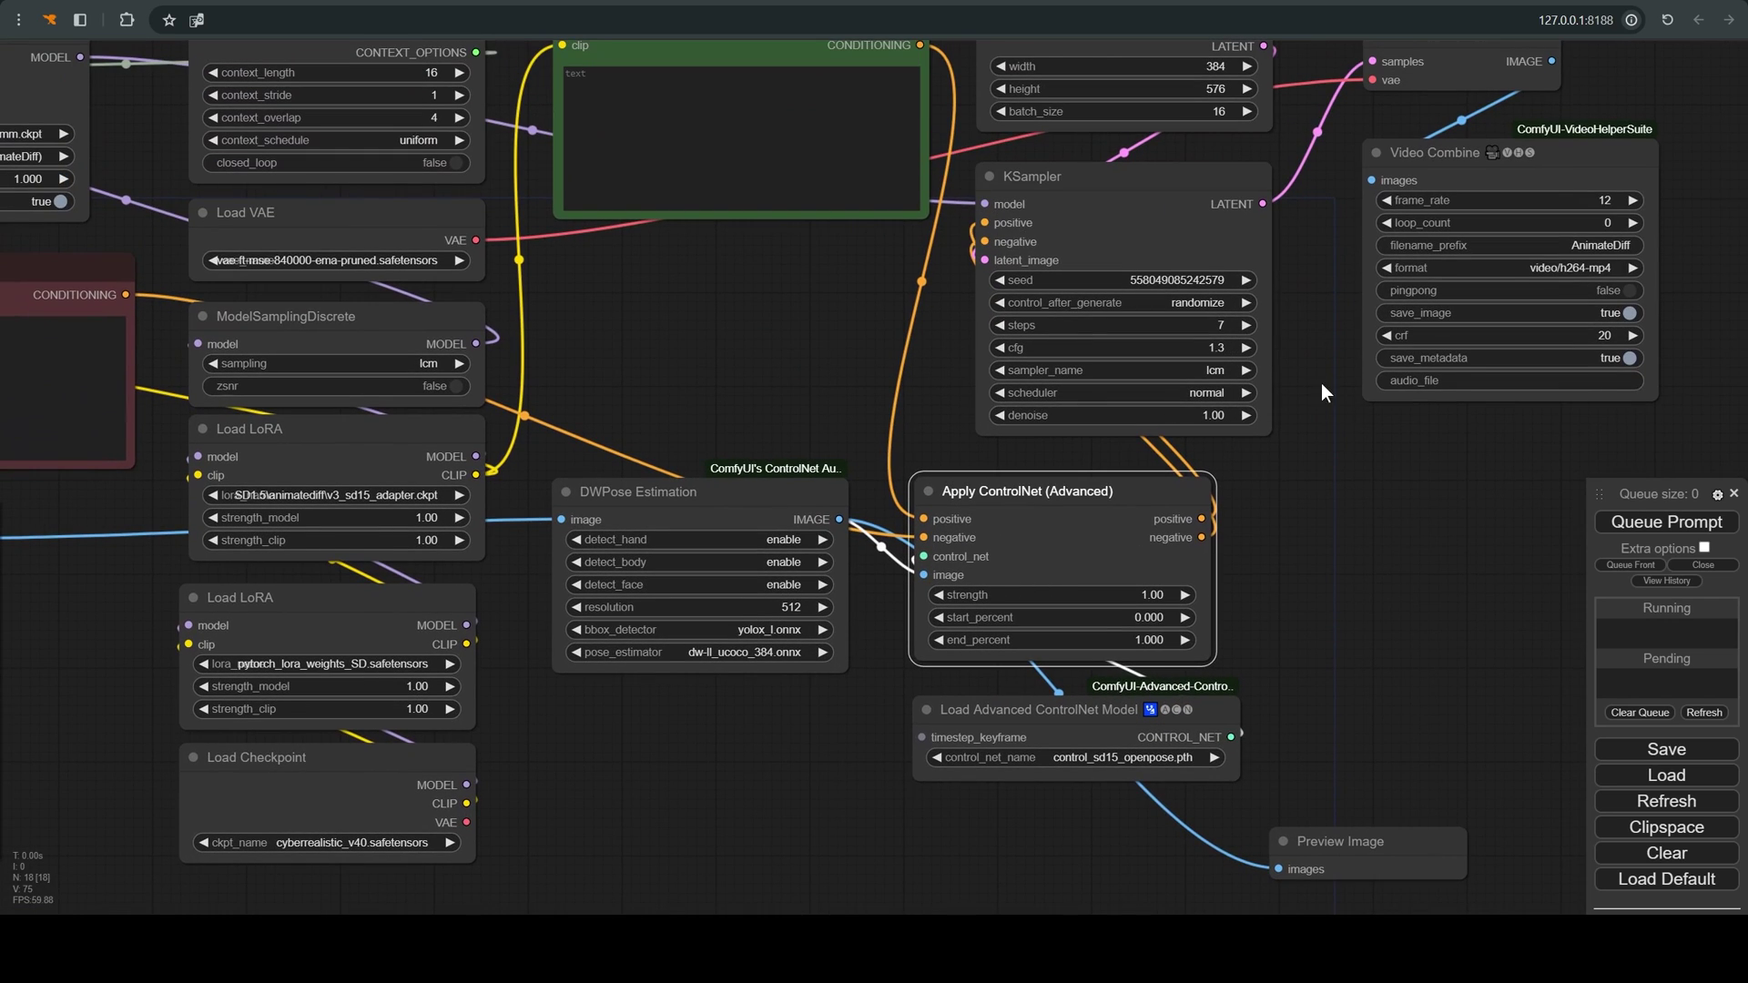
pyautogui.scroll(-2, 1319, 384)
pyautogui.moveTo(1147, 665); pyautogui.dragTo(778, 352)
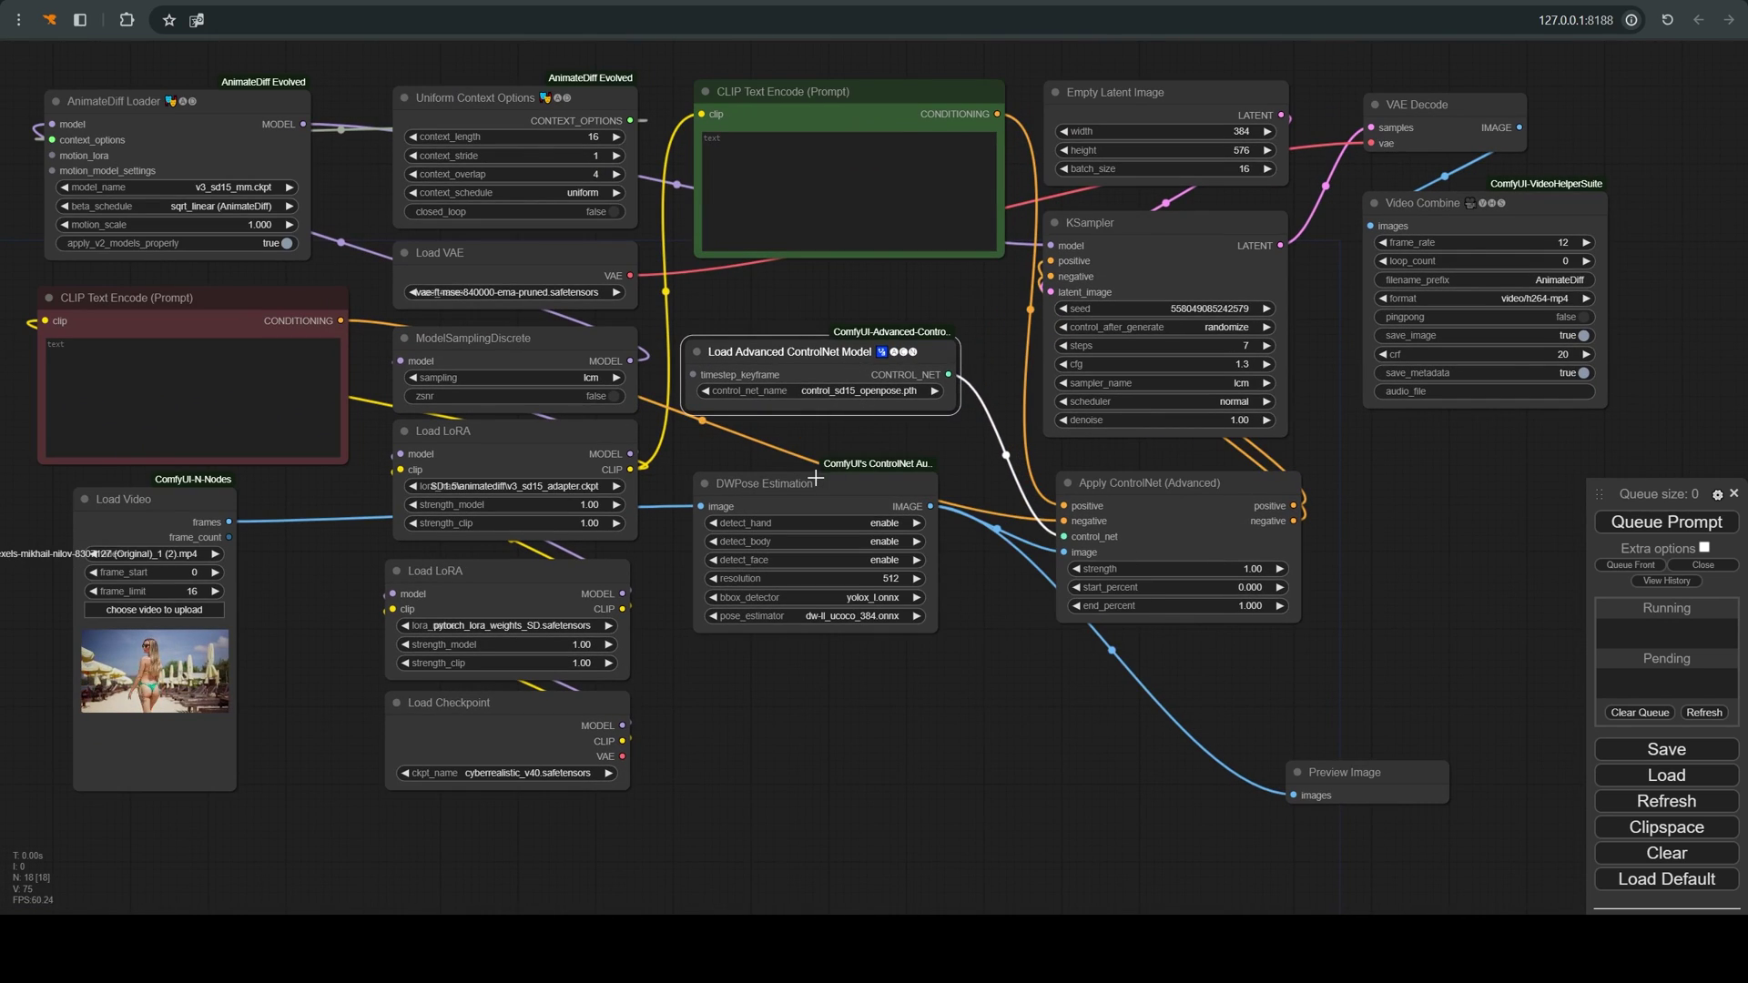
# Place Preview Image below DWPose Estimation and queue the run to view the pose skeletons
pyautogui.moveTo(816, 477); pyautogui.dragTo(814, 481)
pyautogui.moveTo(1389, 766); pyautogui.dragTo(797, 660)
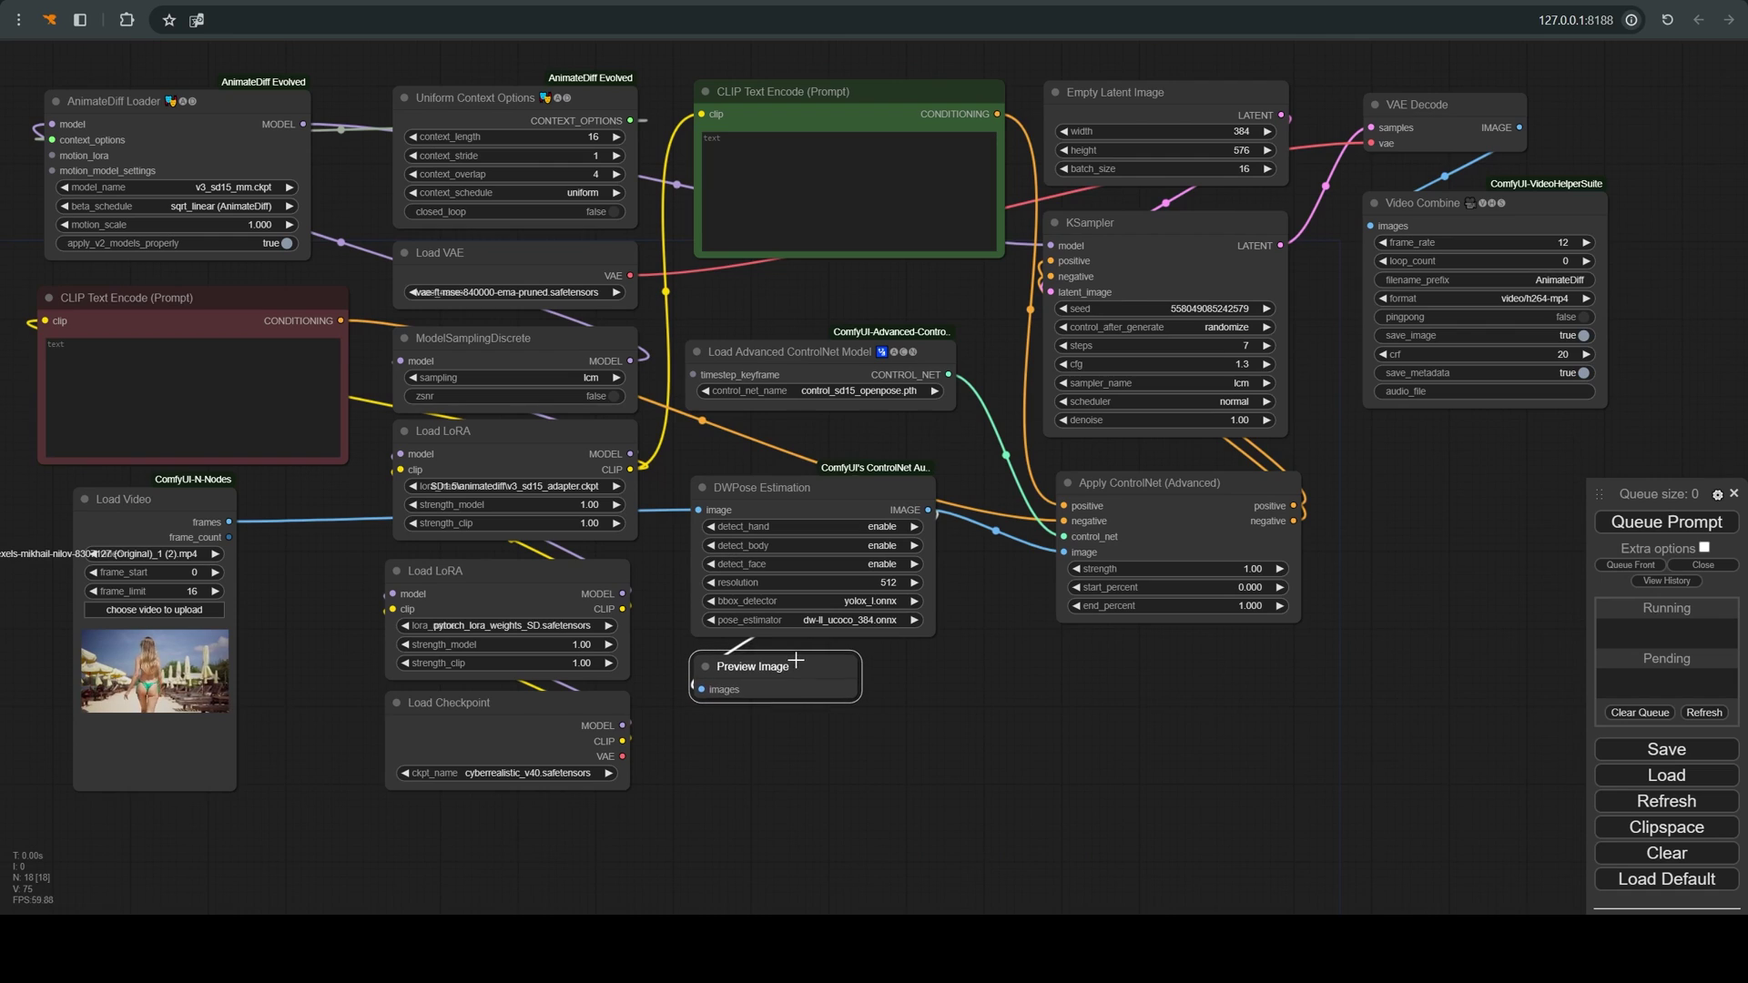
pyautogui.scroll(-2, 1113, 699)
pyautogui.hotkey('ctrl', 'Return')
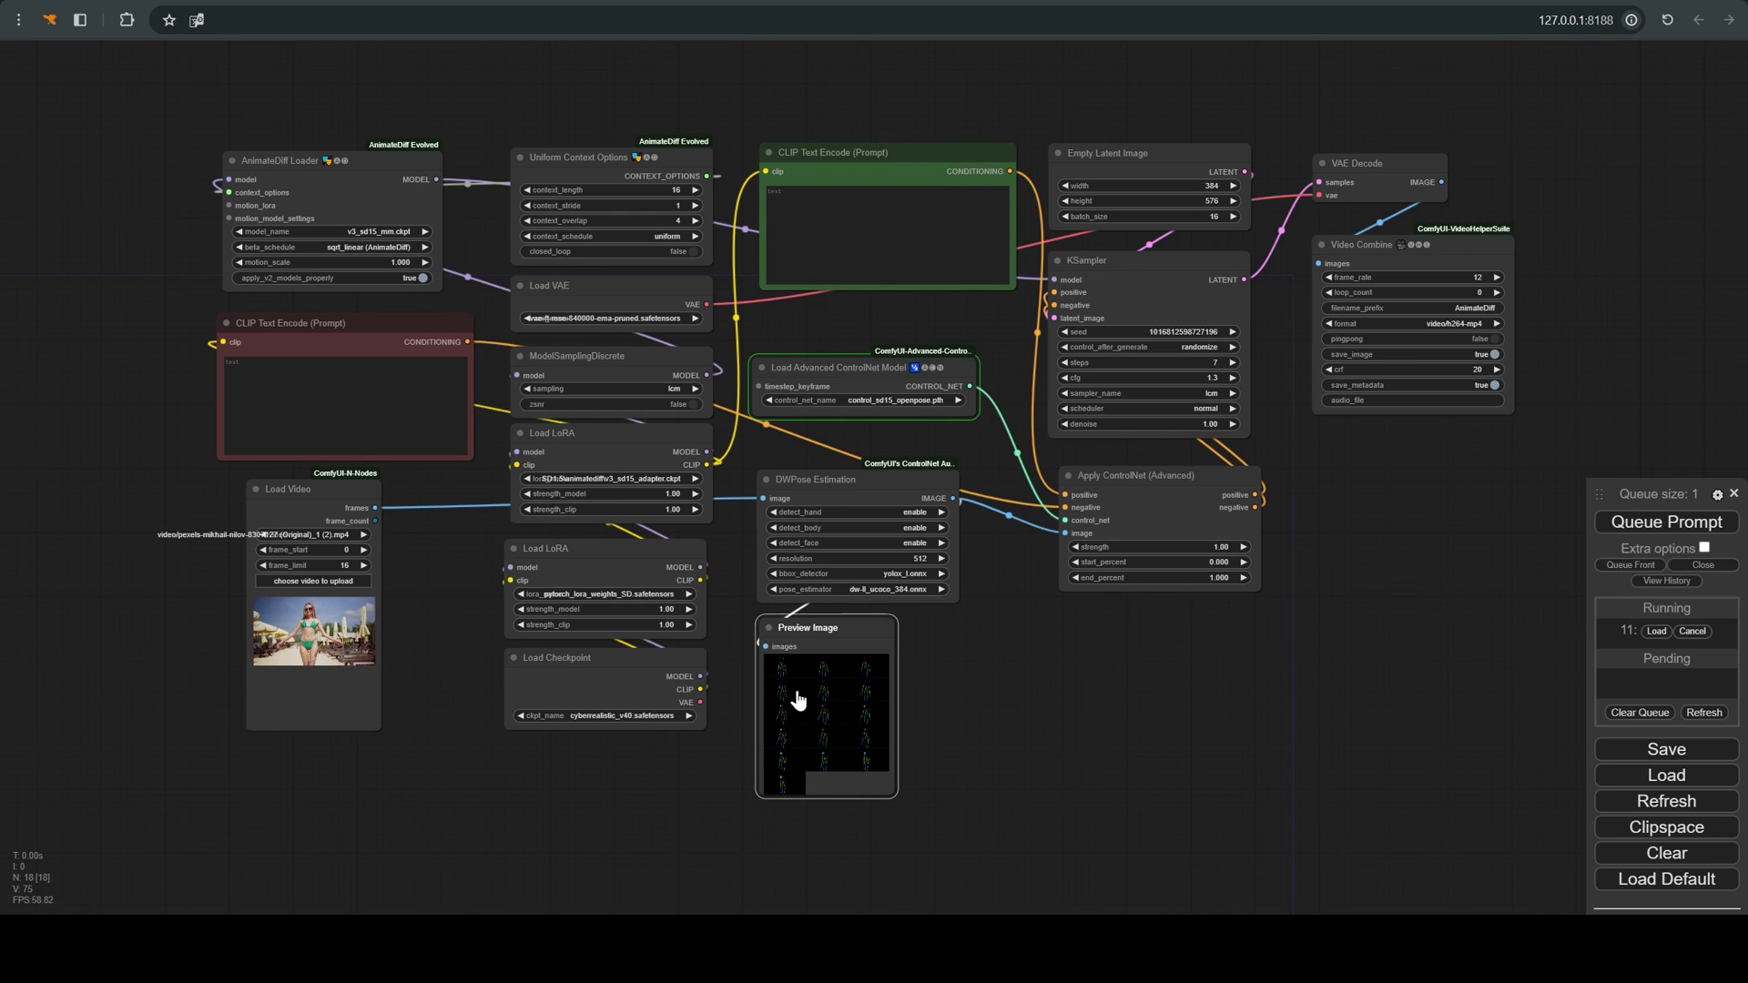
pyautogui.scroll(8, 800, 728)
pyautogui.scroll(5, 824, 773)
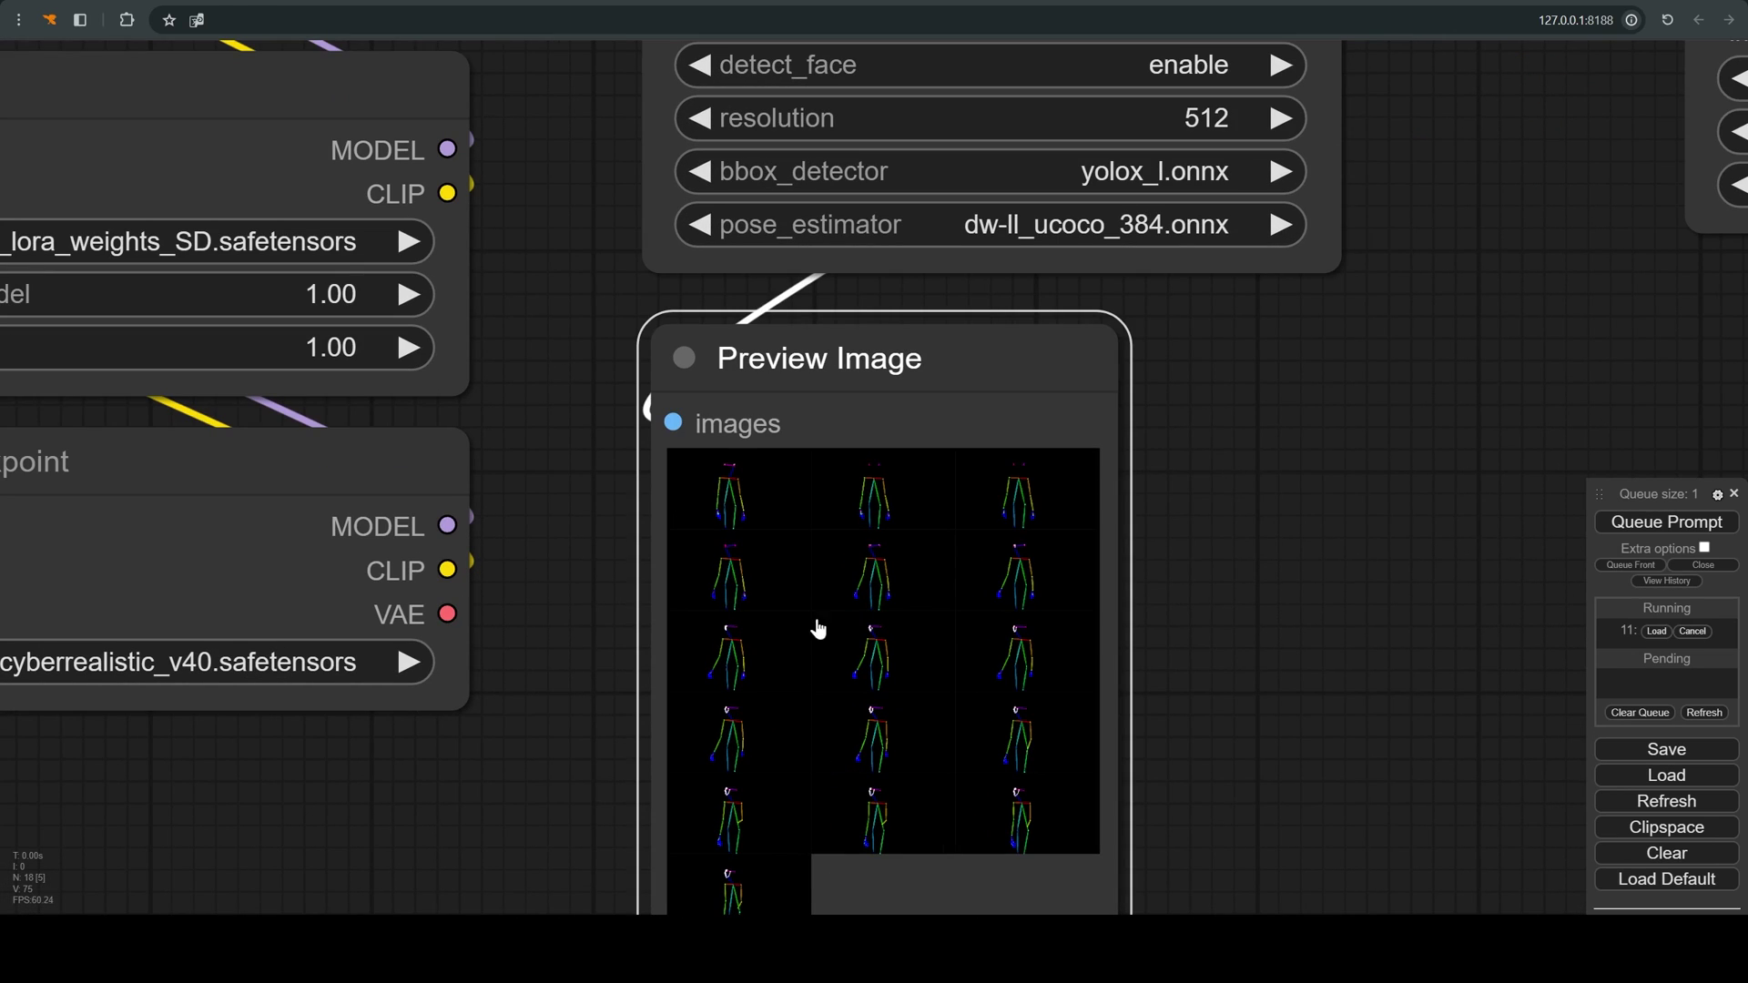
pyautogui.scroll(9, 719, 524)
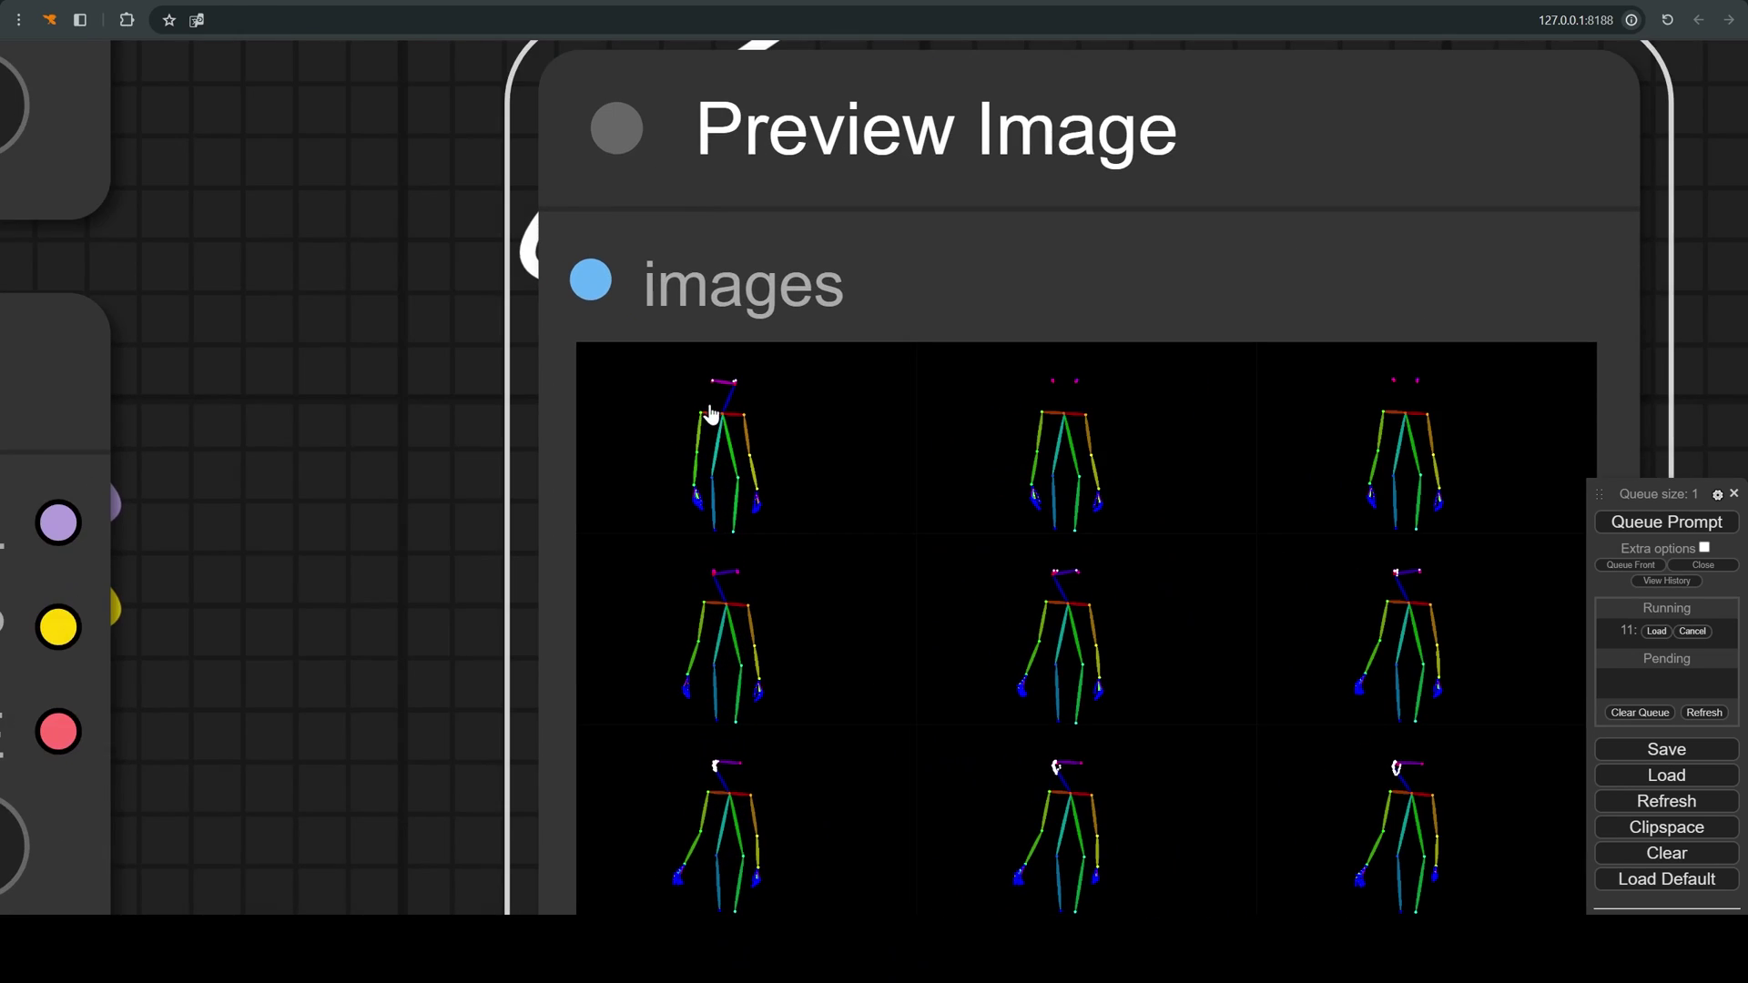
pyautogui.scroll(-12, 935, 625)
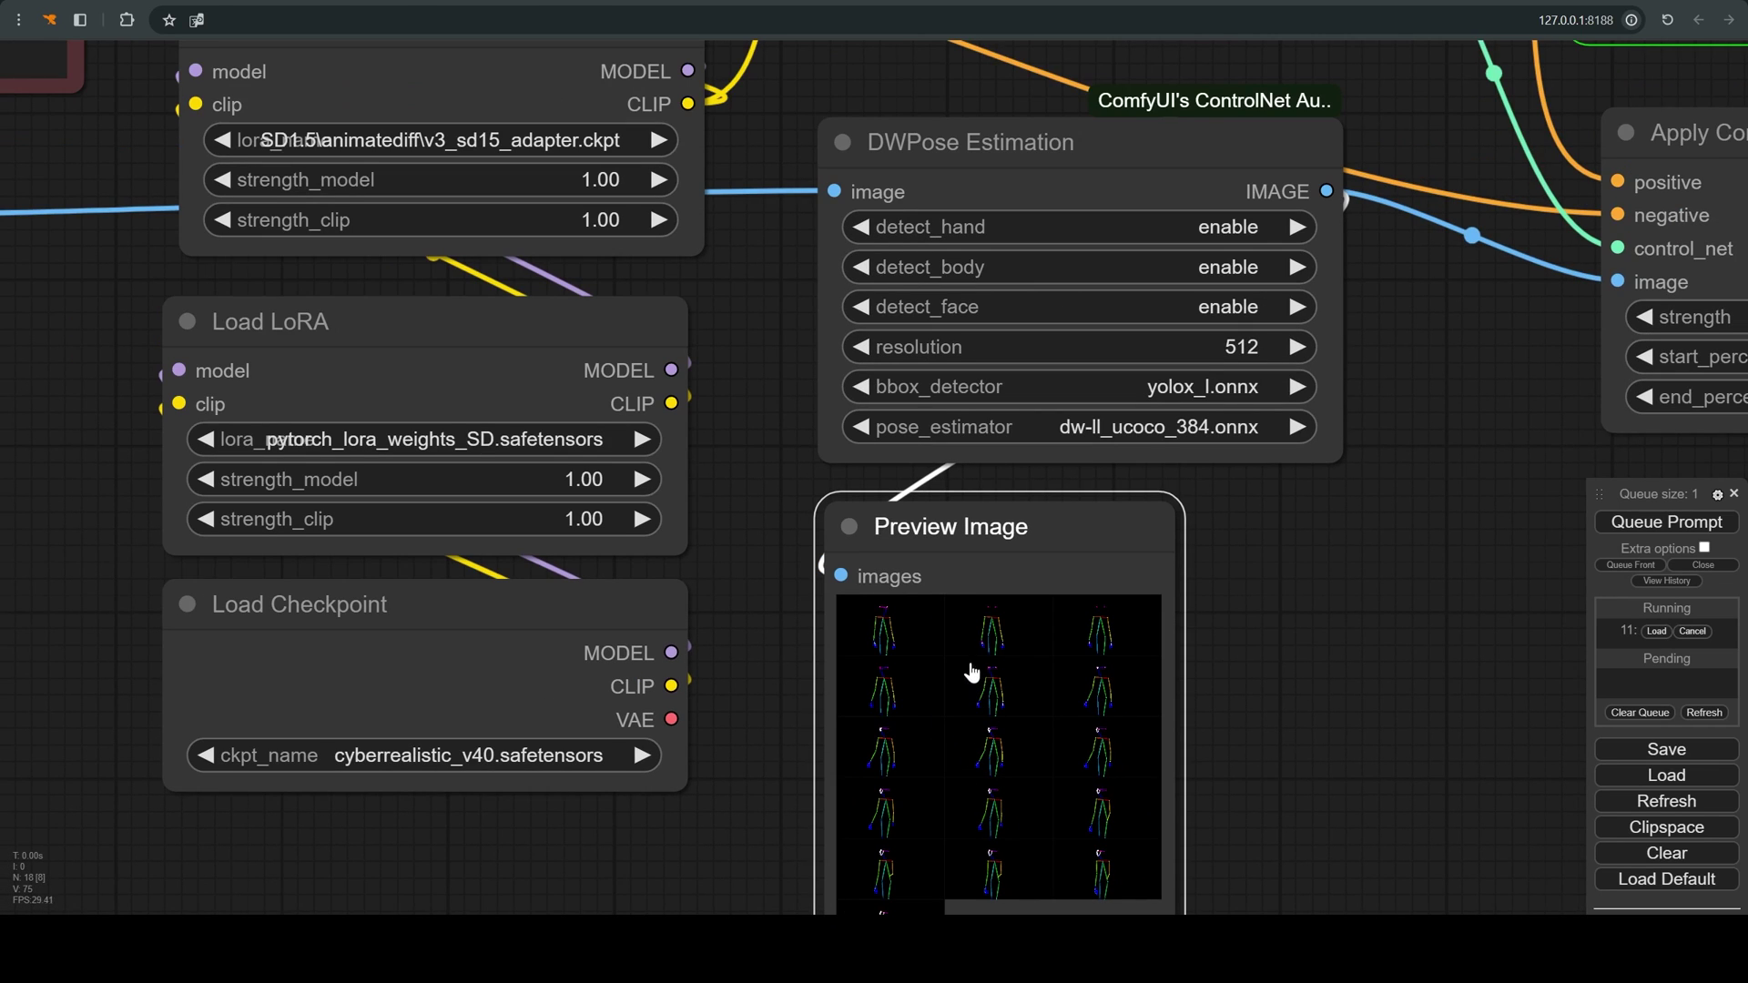
pyautogui.scroll(-2, 1056, 651)
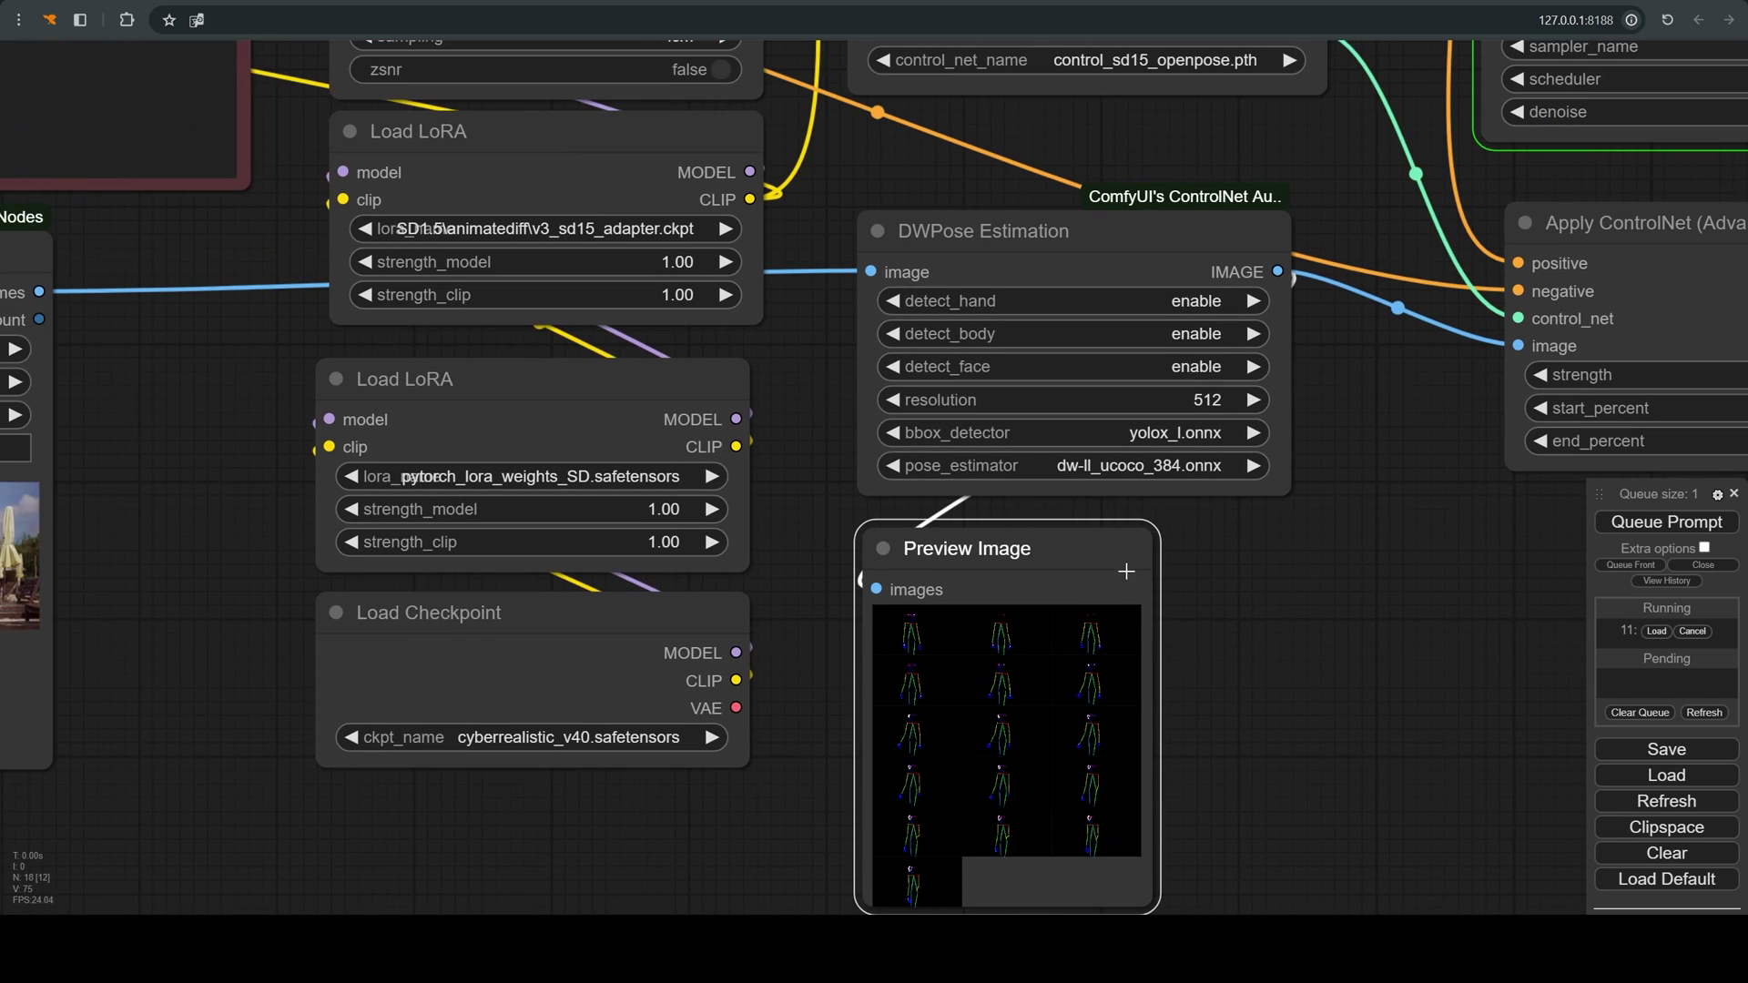
pyautogui.scroll(-3, 1199, 597)
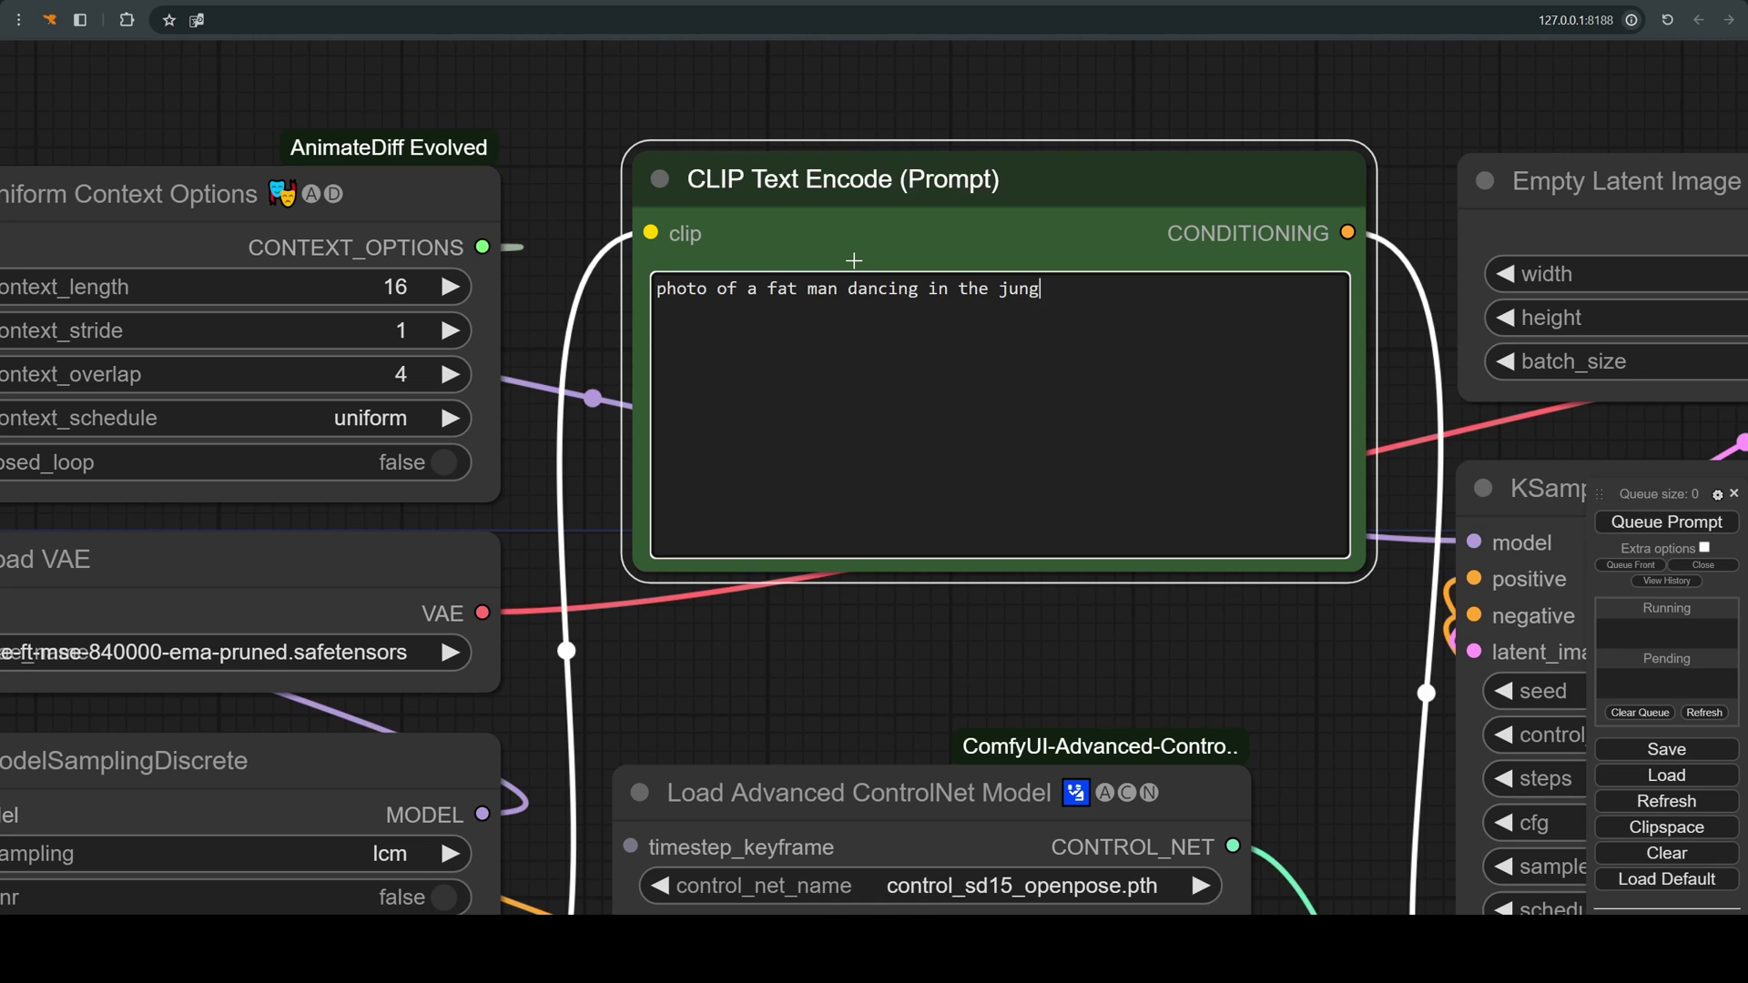
# Queue the fat-man jungle-dance generation and inspect the rendered clip in Video Combine
pyautogui.scroll(-9, 853, 260)
pyautogui.click(1667, 521)
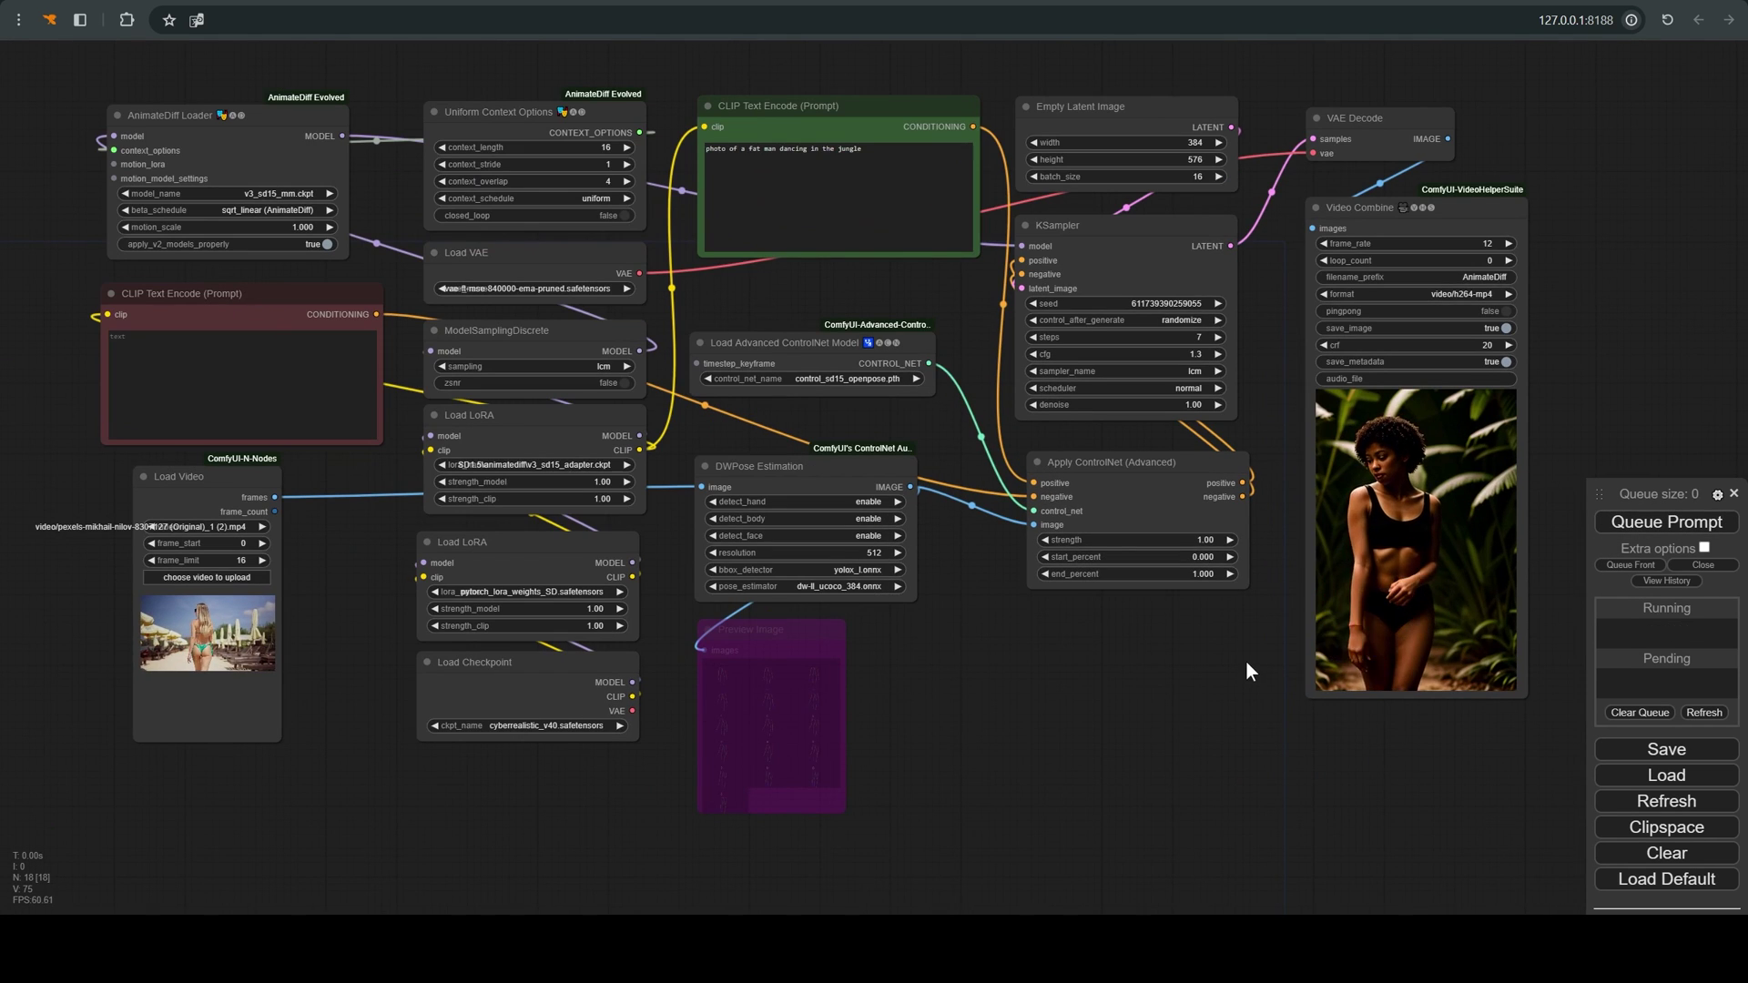
pyautogui.moveTo(1247, 663); pyautogui.dragTo(1162, 696)
pyautogui.scroll(4, 1368, 505)
pyautogui.scroll(1, 1368, 505)
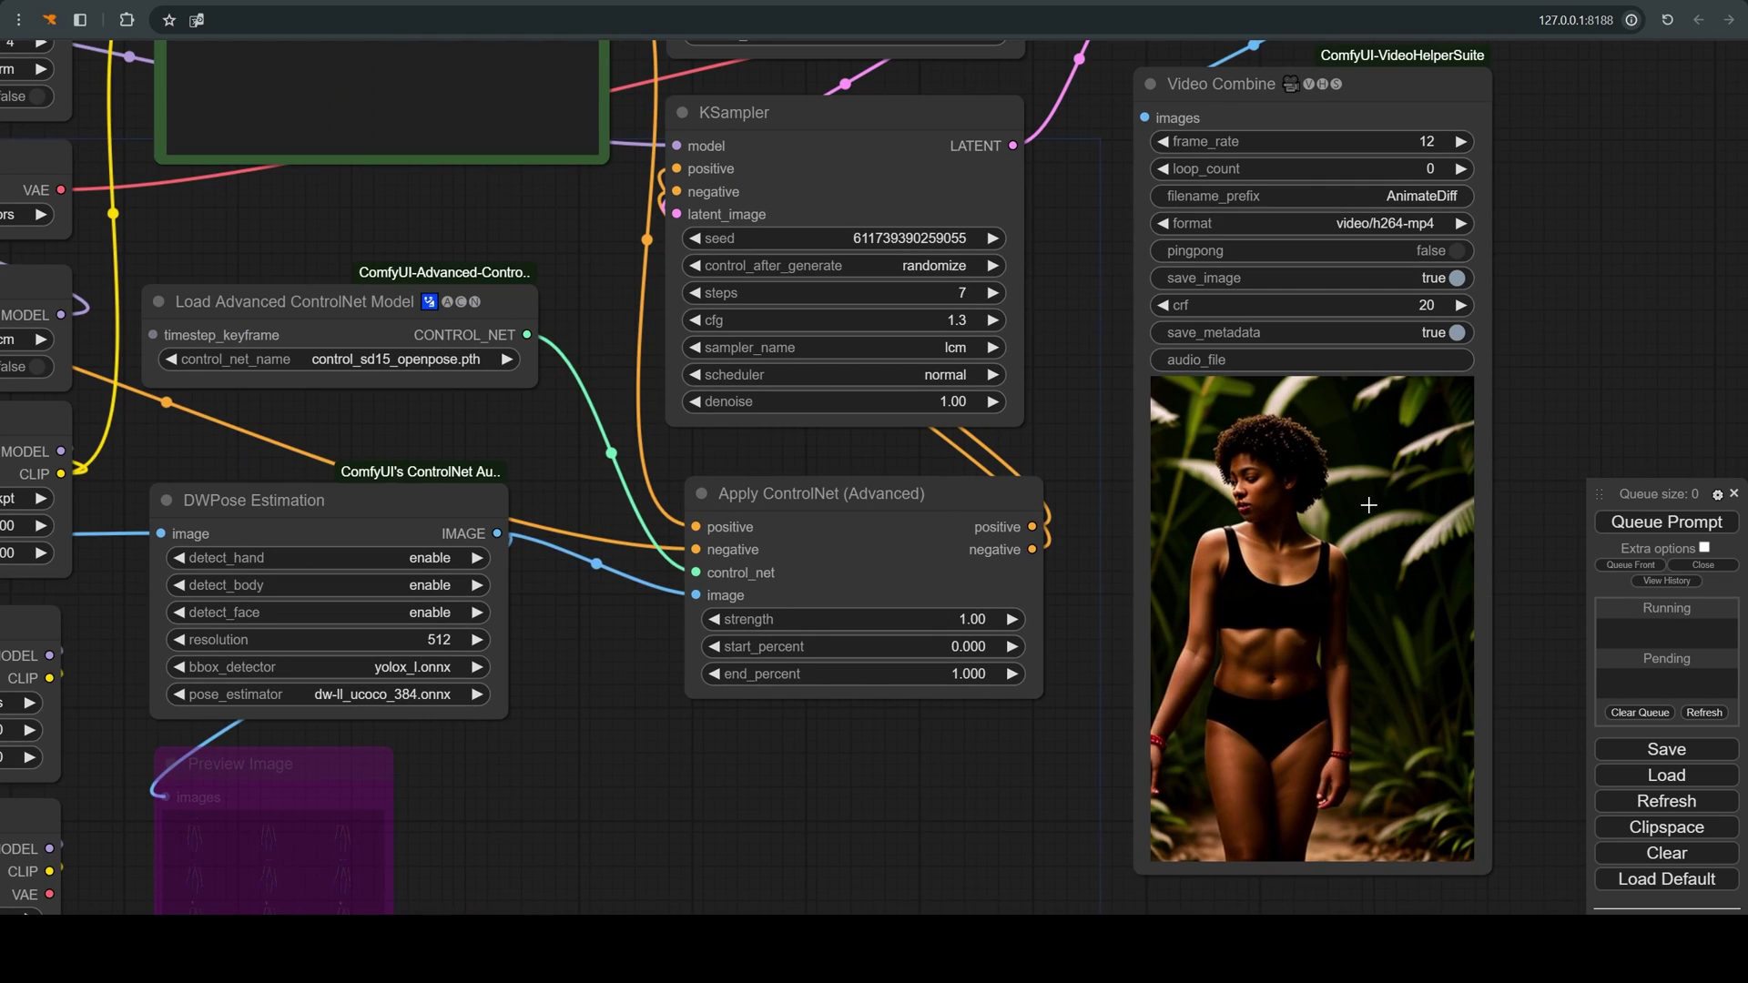
pyautogui.scroll(-4, 1184, 573)
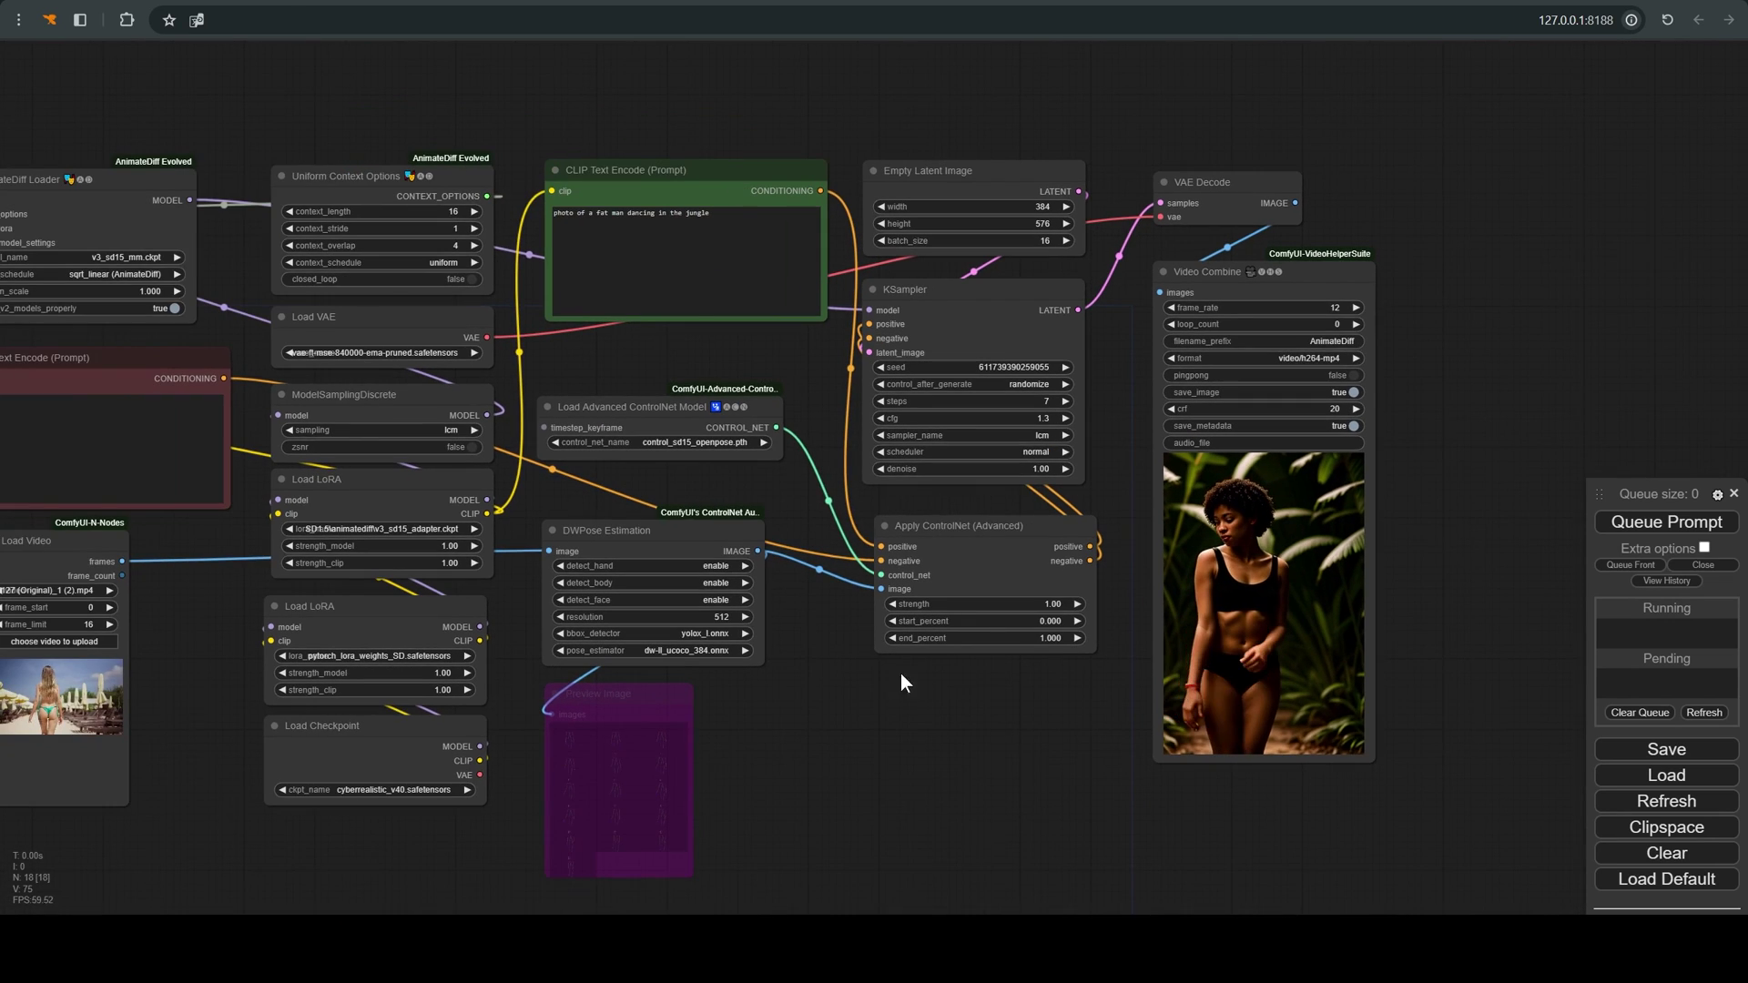
pyautogui.moveTo(904, 683); pyautogui.dragTo(956, 702)
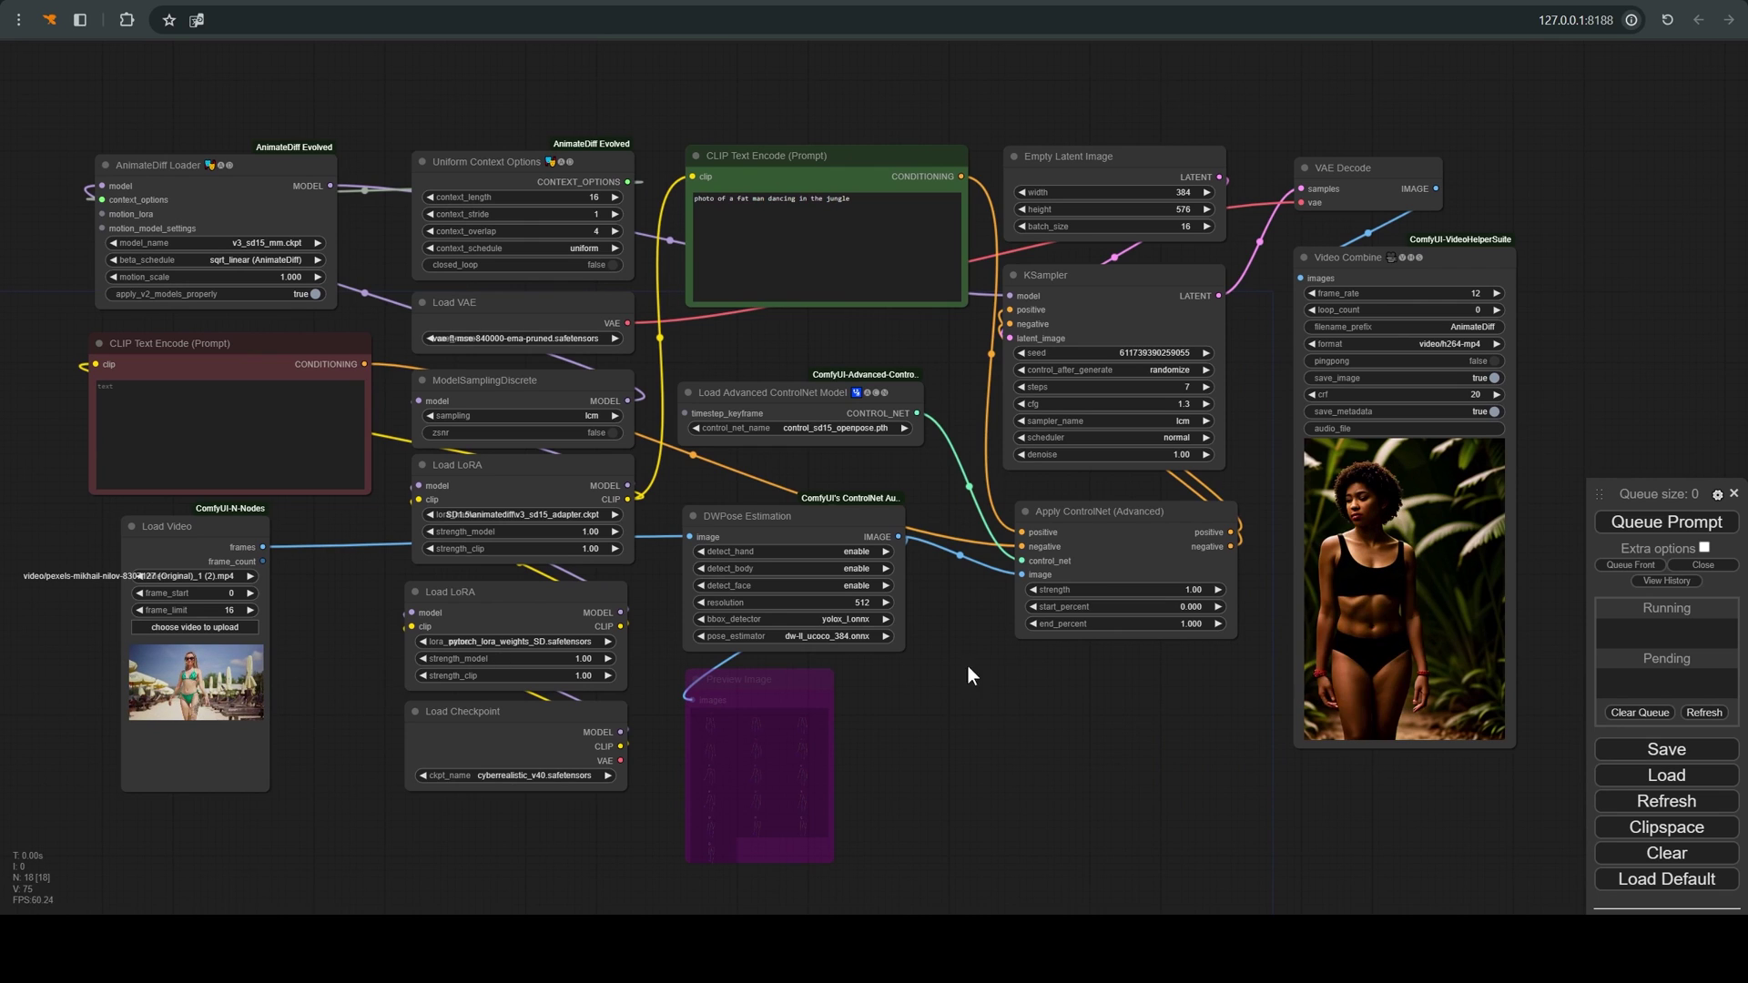
pyautogui.scroll(2, 1009, 679)
pyautogui.scroll(-2, 1009, 679)
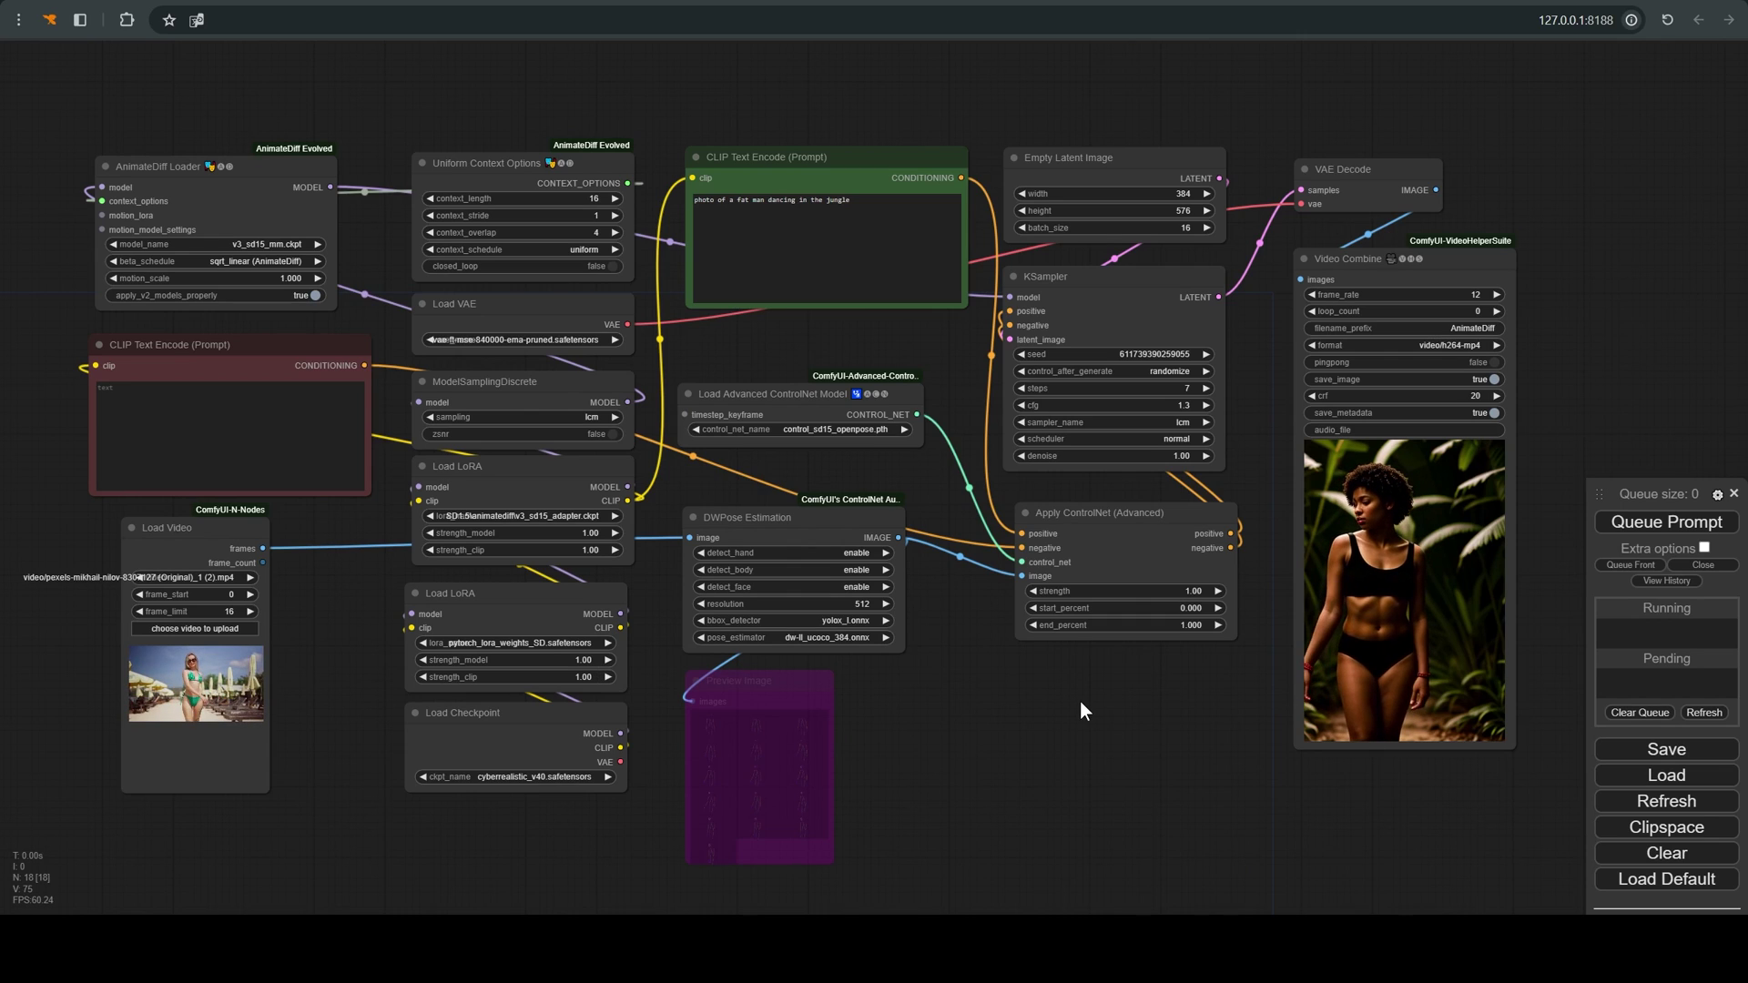
# Set Empty Latent Image width to 576 and height to 384
pyautogui.click(1164, 194)
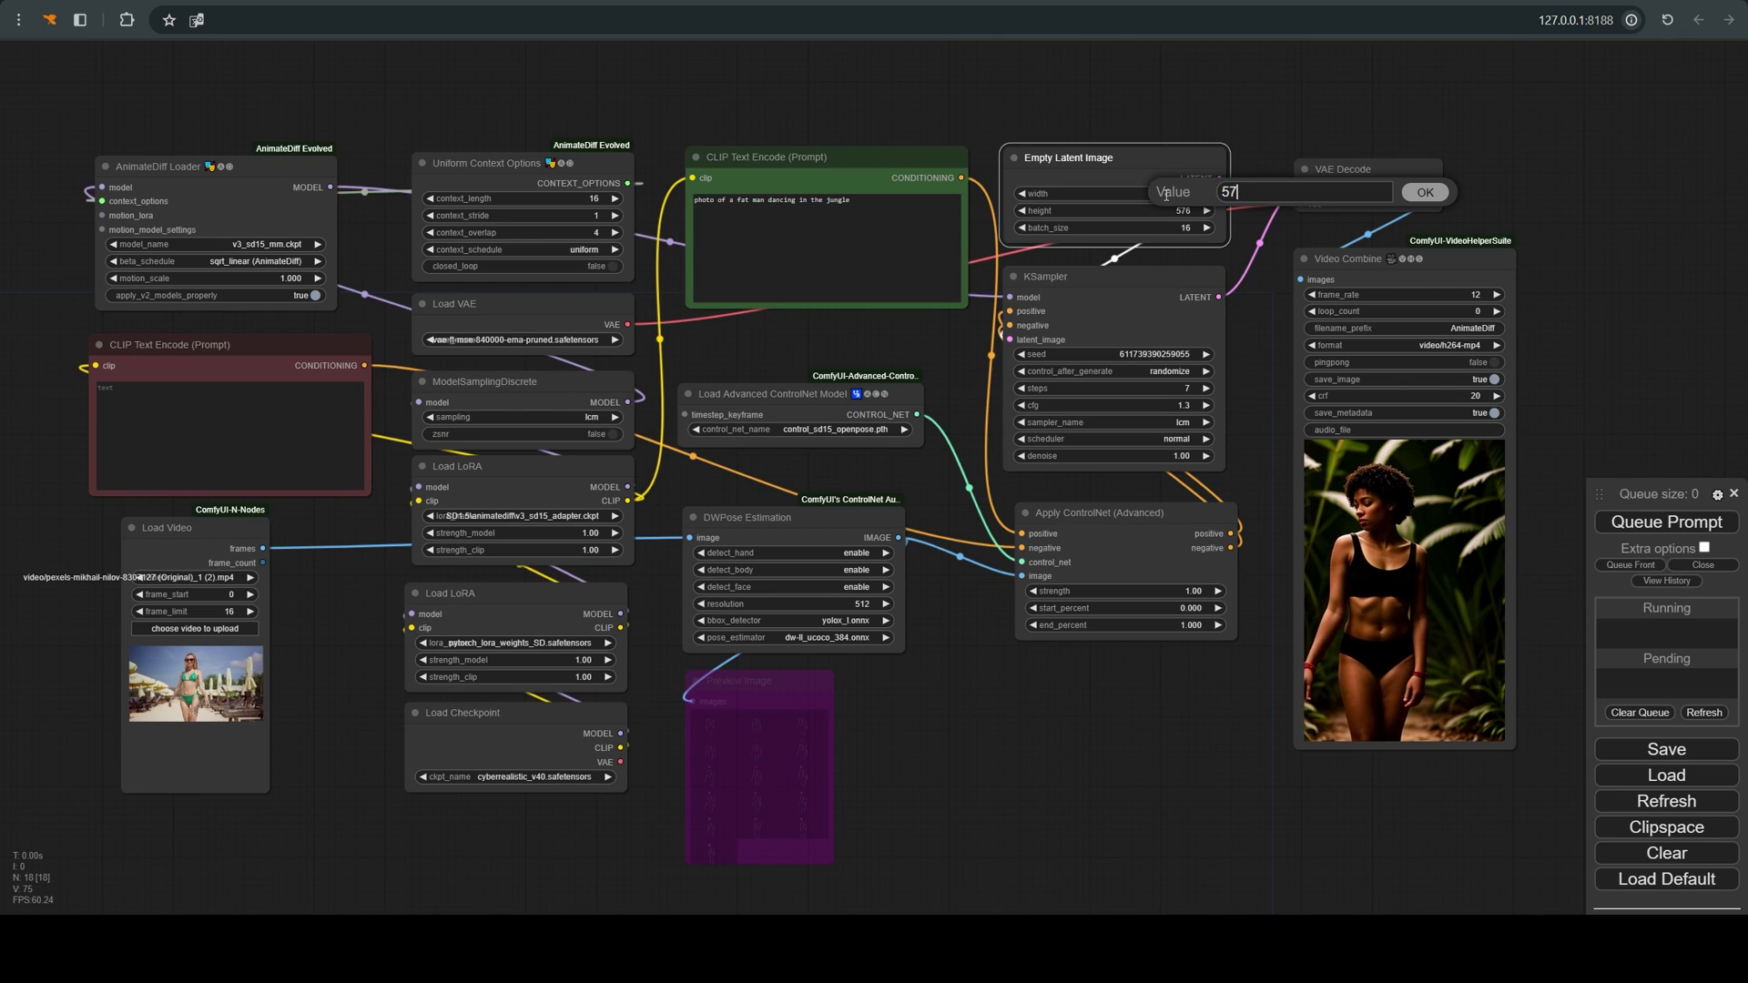
pyautogui.press('Escape')
pyautogui.click(1164, 194)
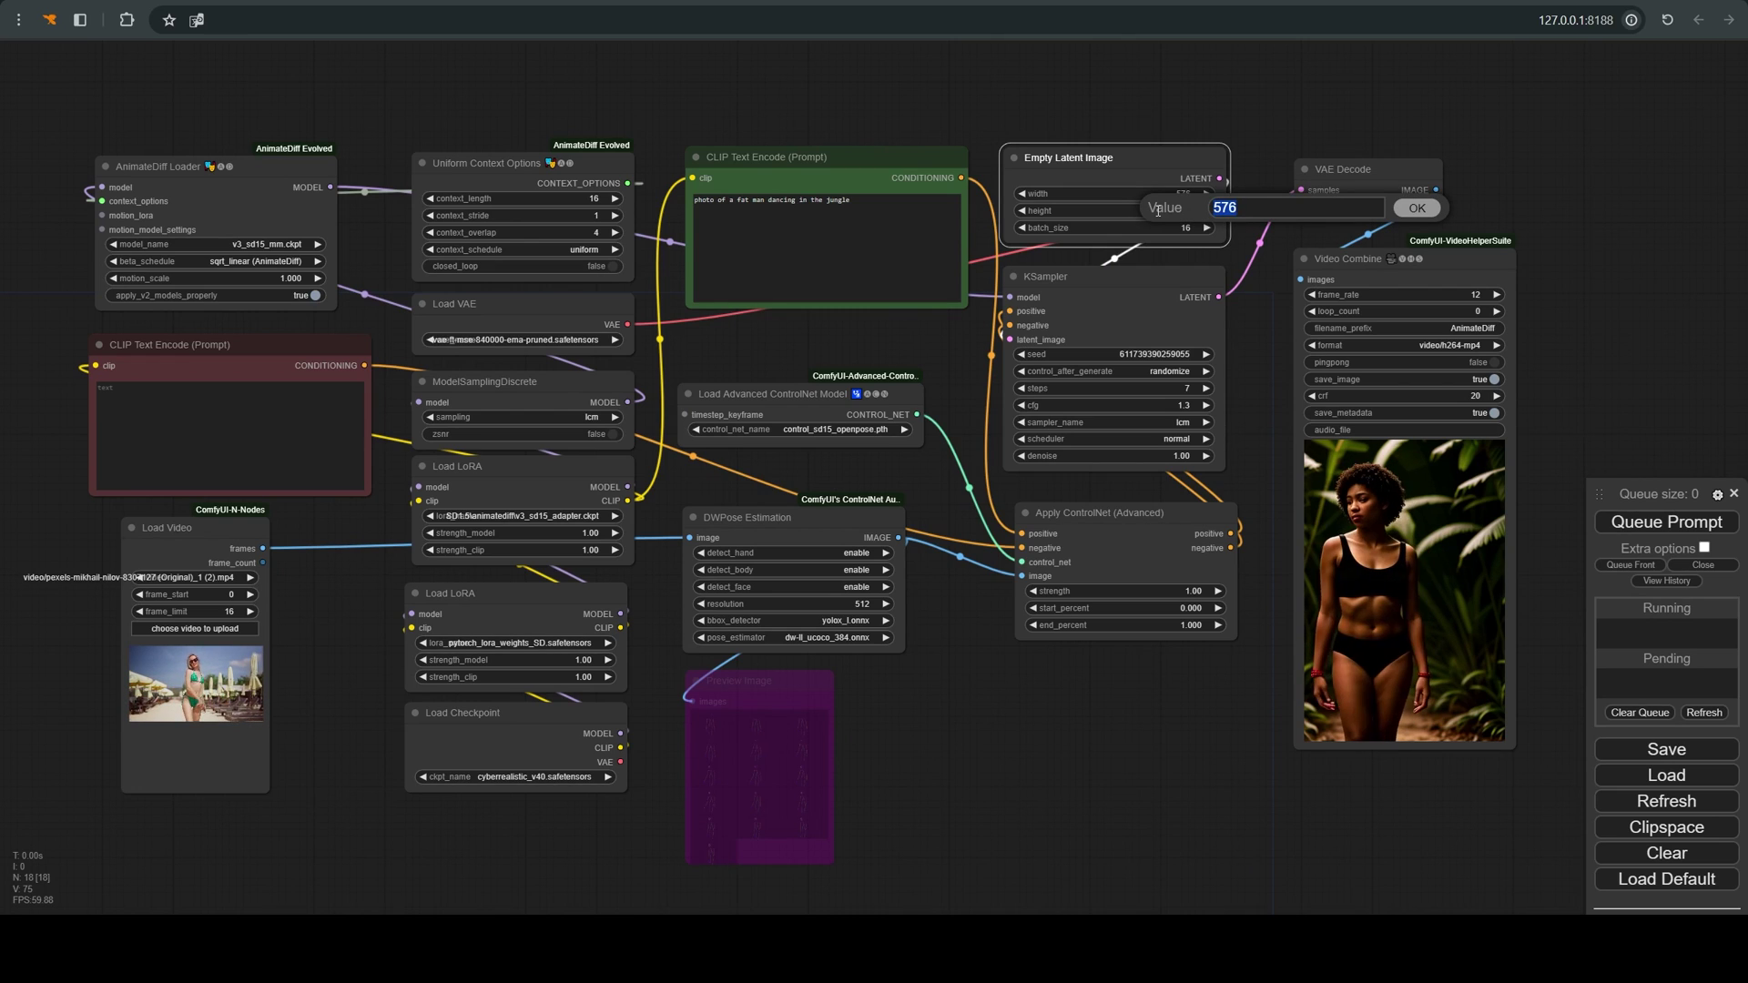
pyautogui.write('384')
pyautogui.press('Return')
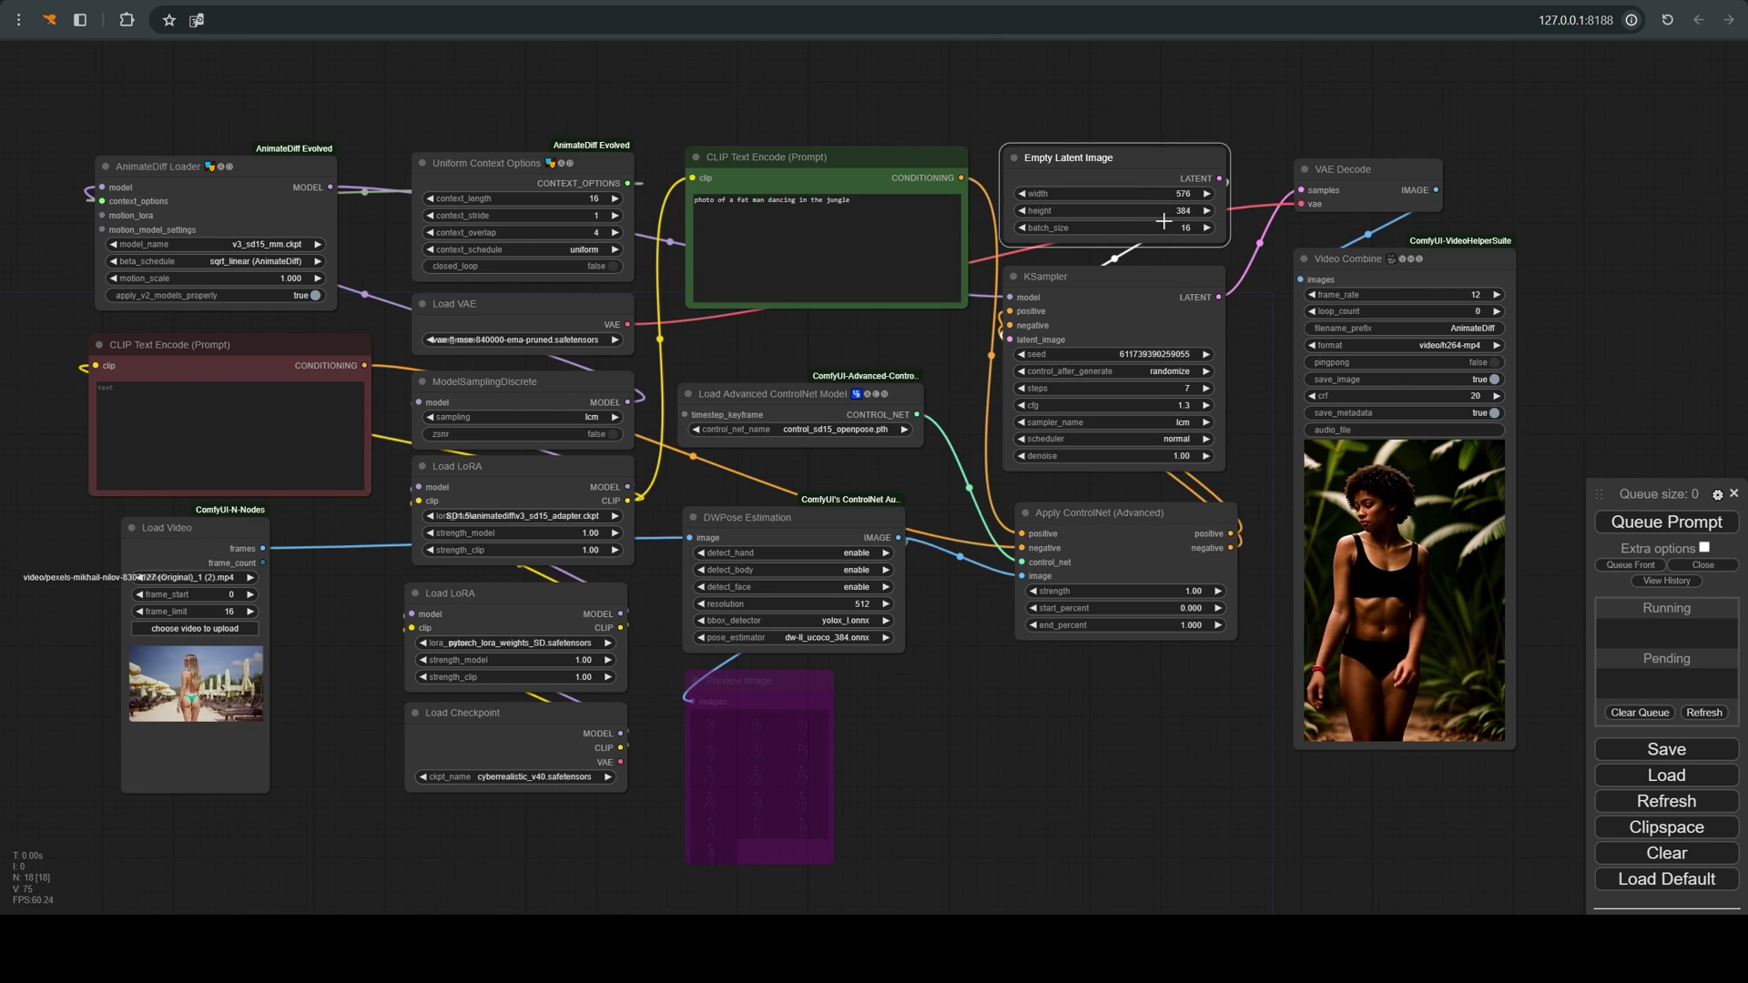
# Insert the ipadapter node template and move it clear of the existing graph
pyautogui.scroll(-6, 1256, 819)
pyautogui.rightClick(668, 316)
pyautogui.moveTo(773, 440)
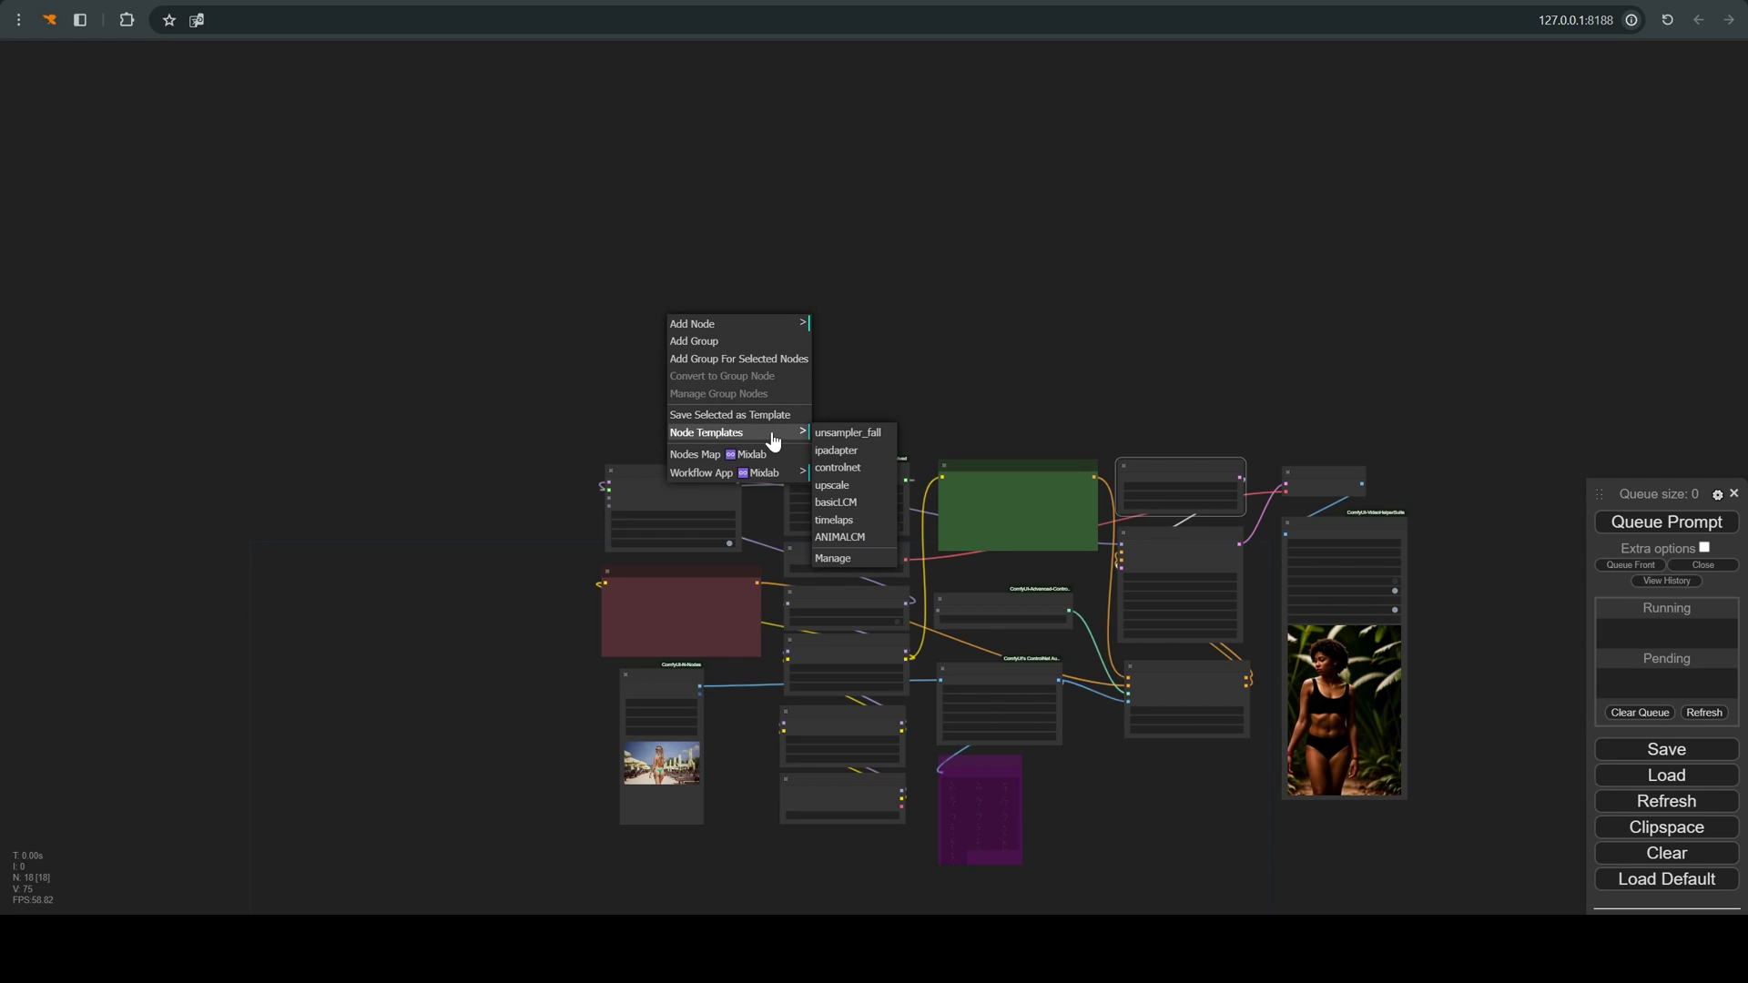
pyautogui.click(838, 450)
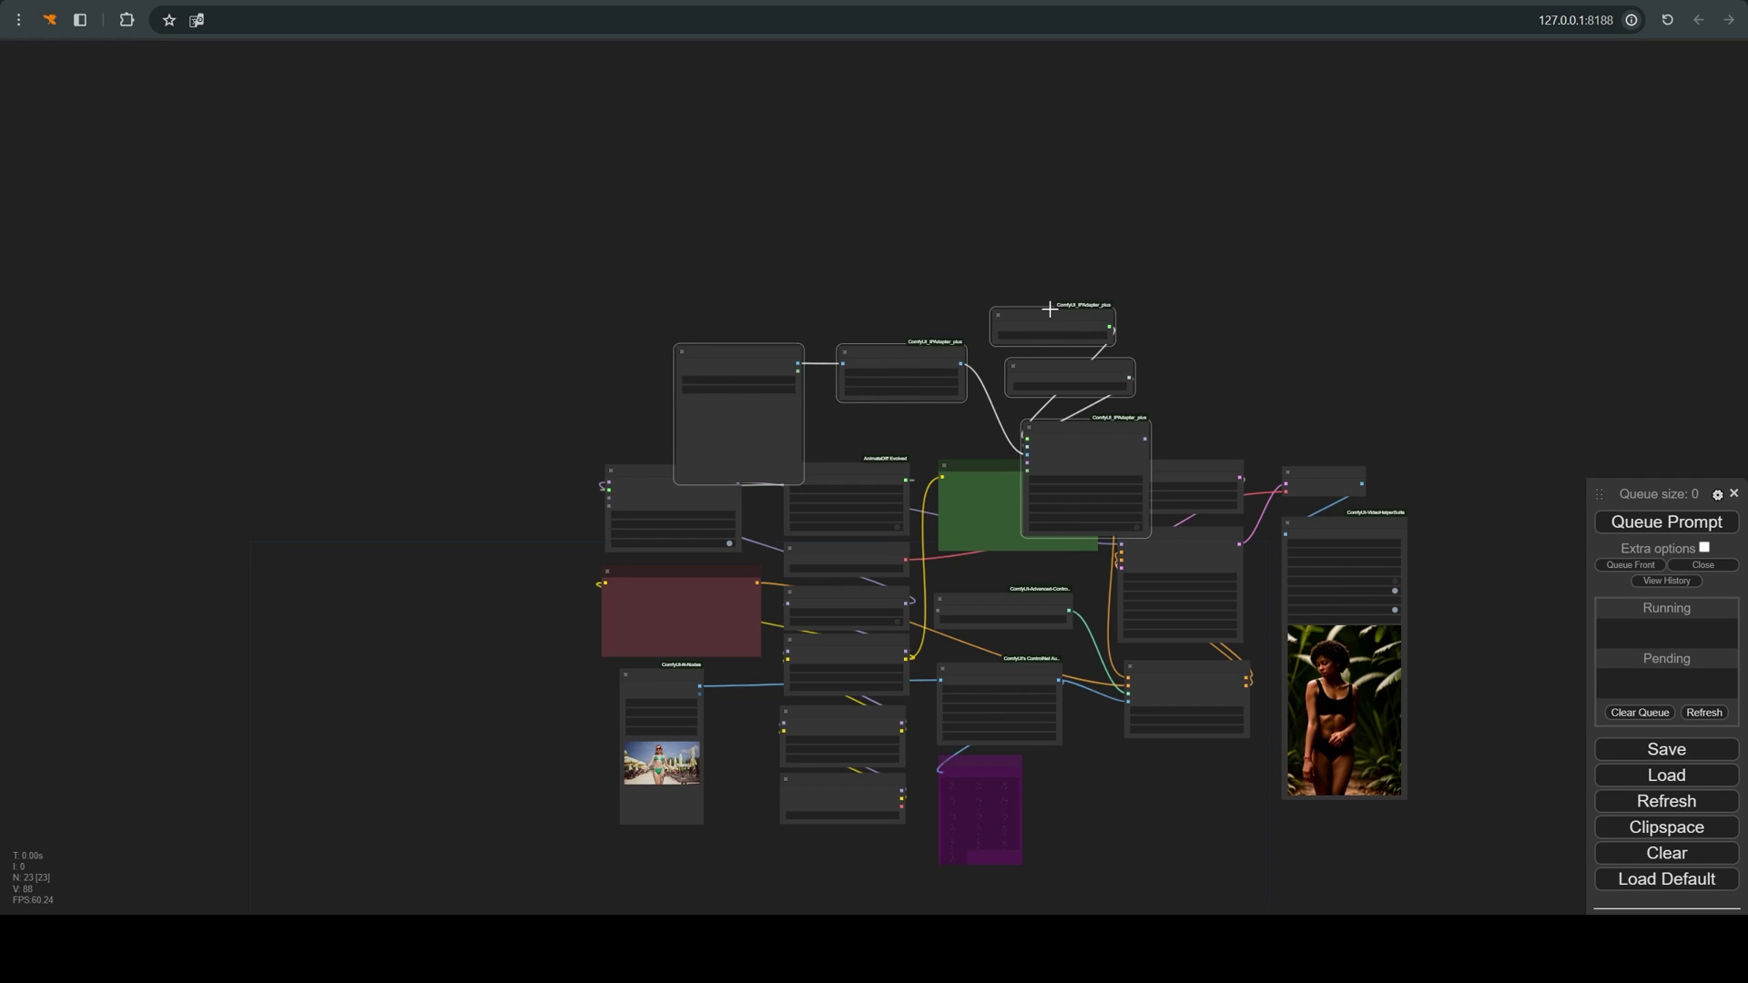
pyautogui.moveTo(1050, 309); pyautogui.dragTo(691, 211)
pyautogui.scroll(1, 533, 322)
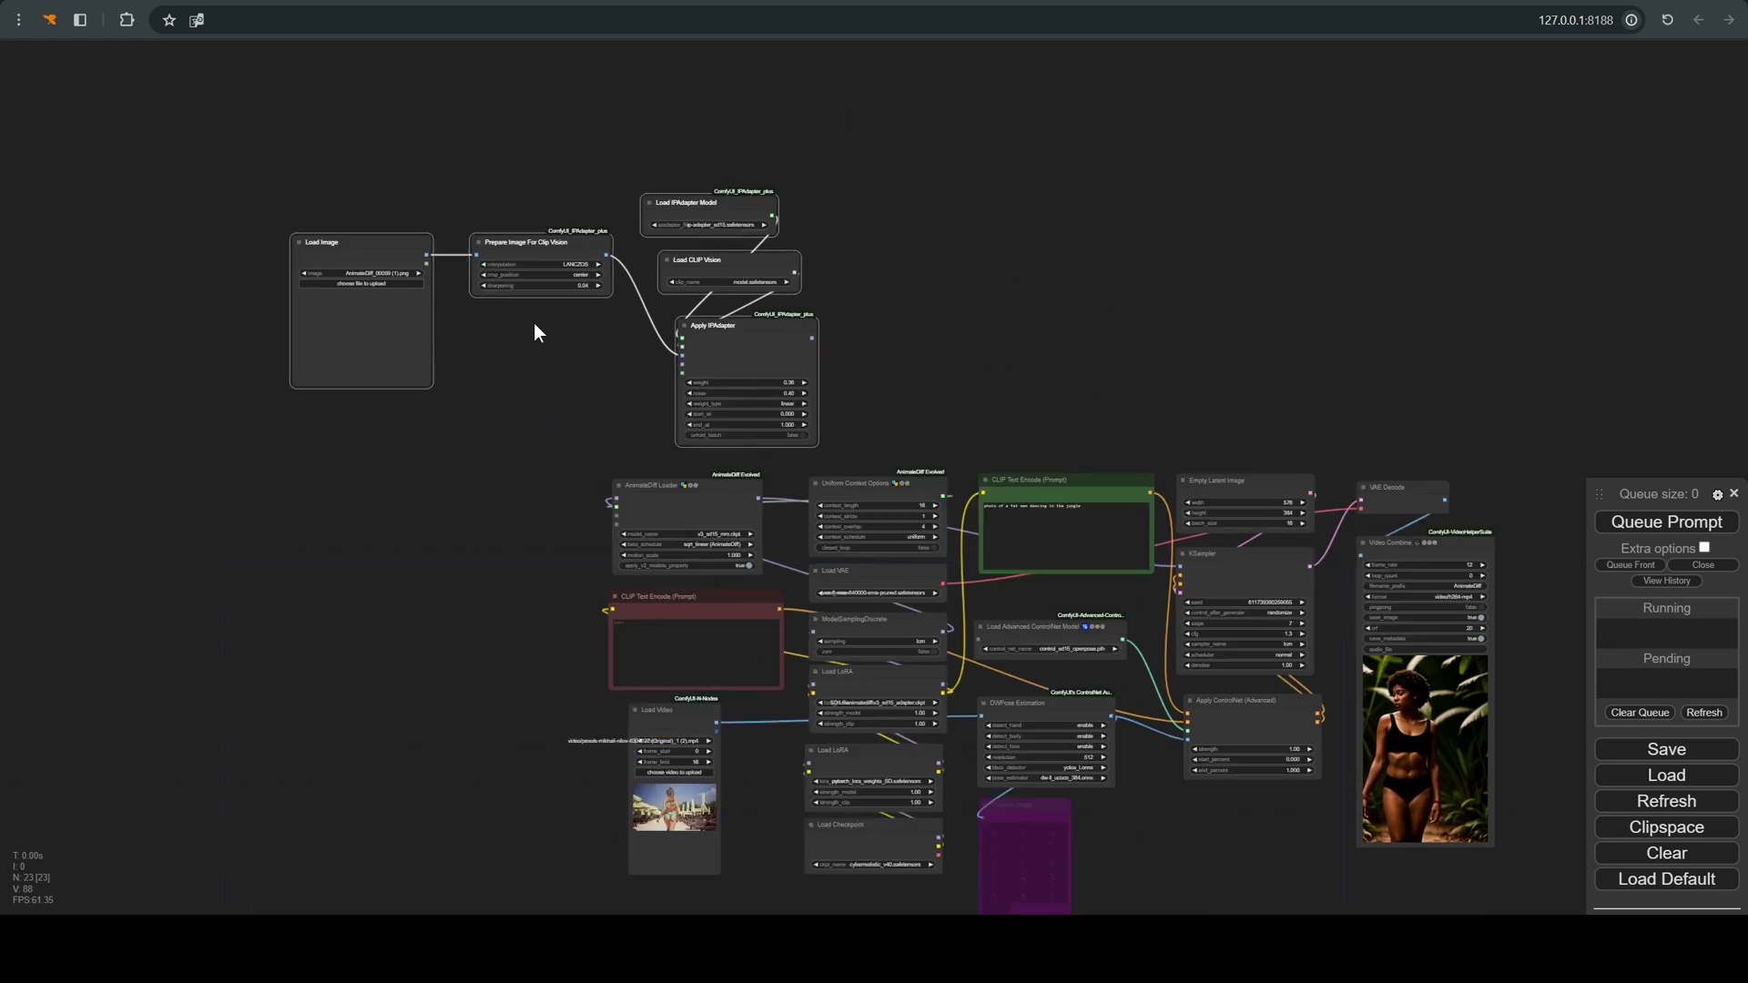
pyautogui.scroll(7, 541, 320)
pyautogui.scroll(4, 874, 207)
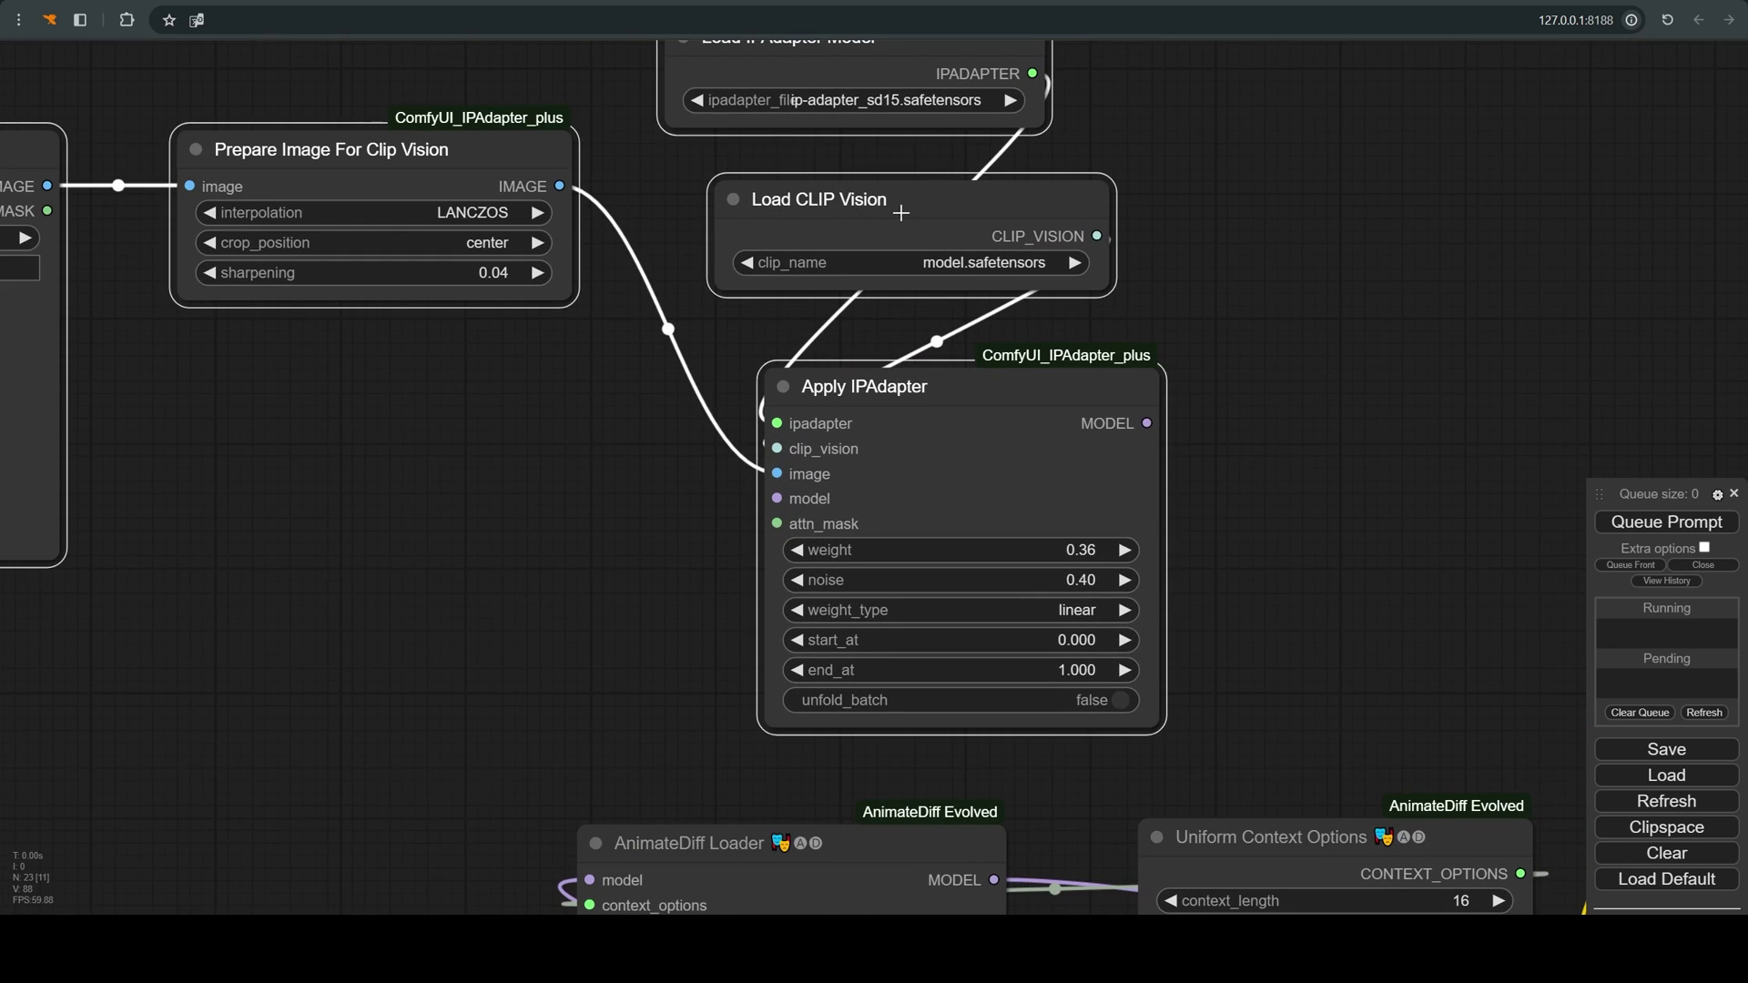
# Choose ip-adapter-plus_sd15.safetensors in Load IPAdapter Model, arranging it beside Load CLIP Vision
pyautogui.moveTo(905, 202); pyautogui.dragTo(955, 222)
pyautogui.scroll(-4, 956, 222)
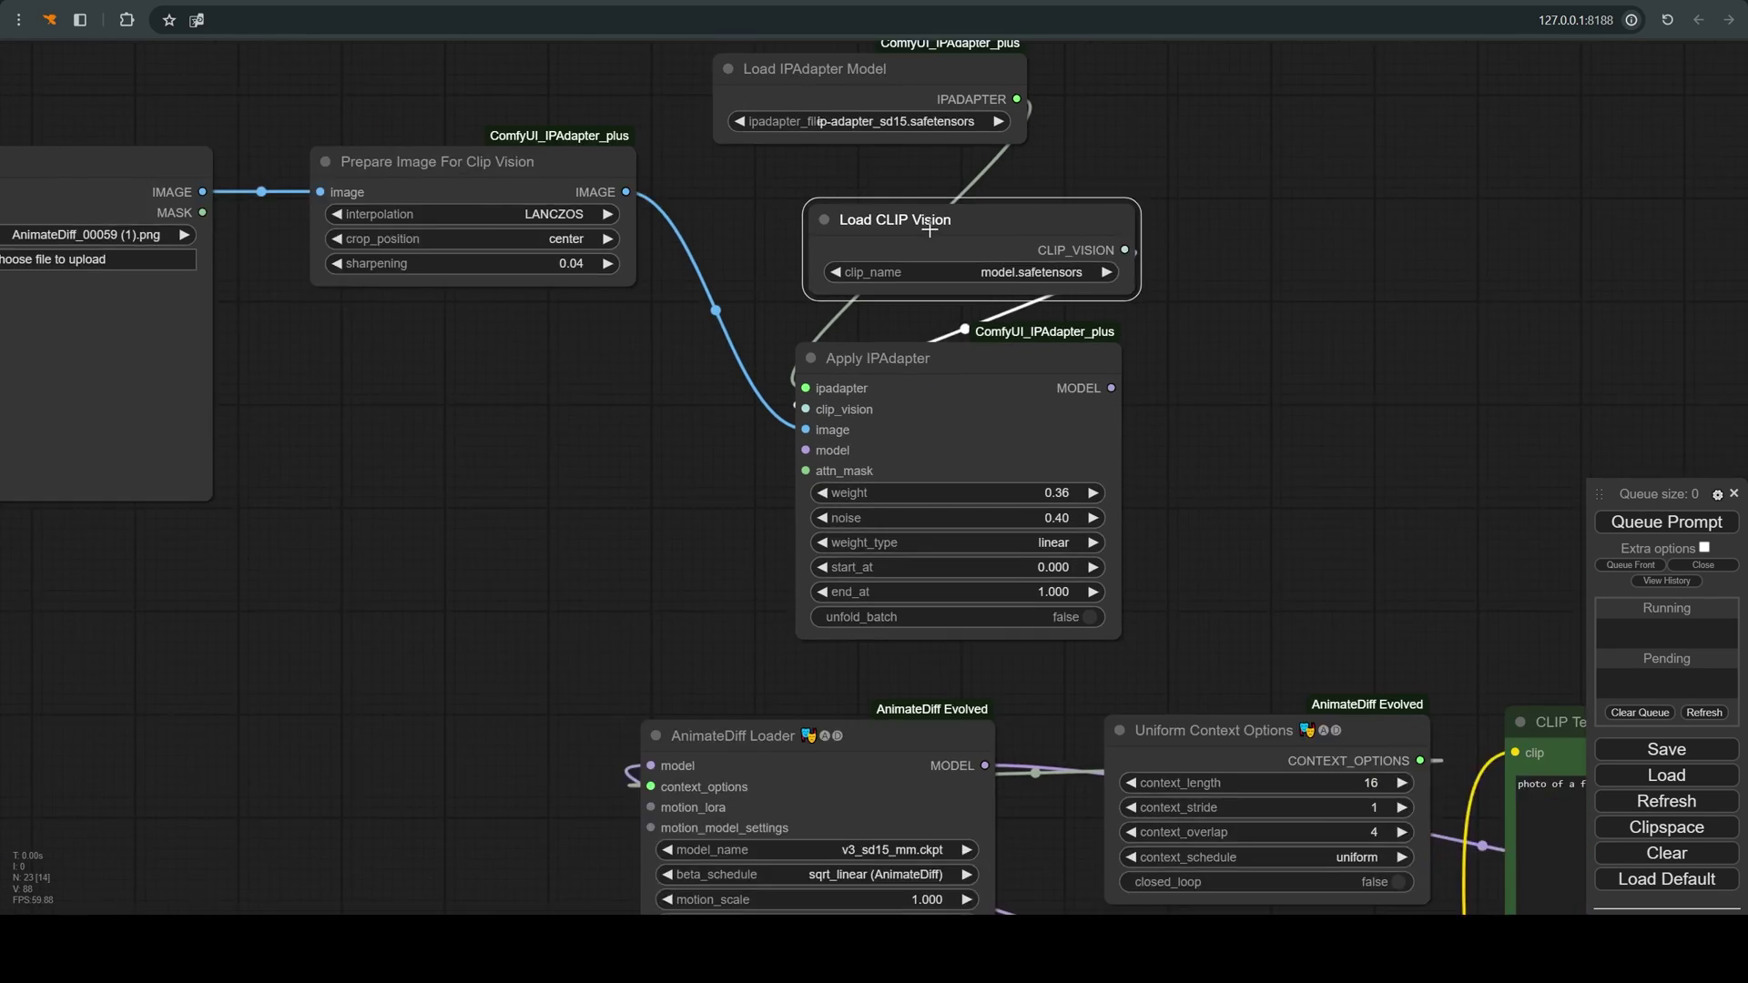
pyautogui.moveTo(875, 75); pyautogui.dragTo(960, 108)
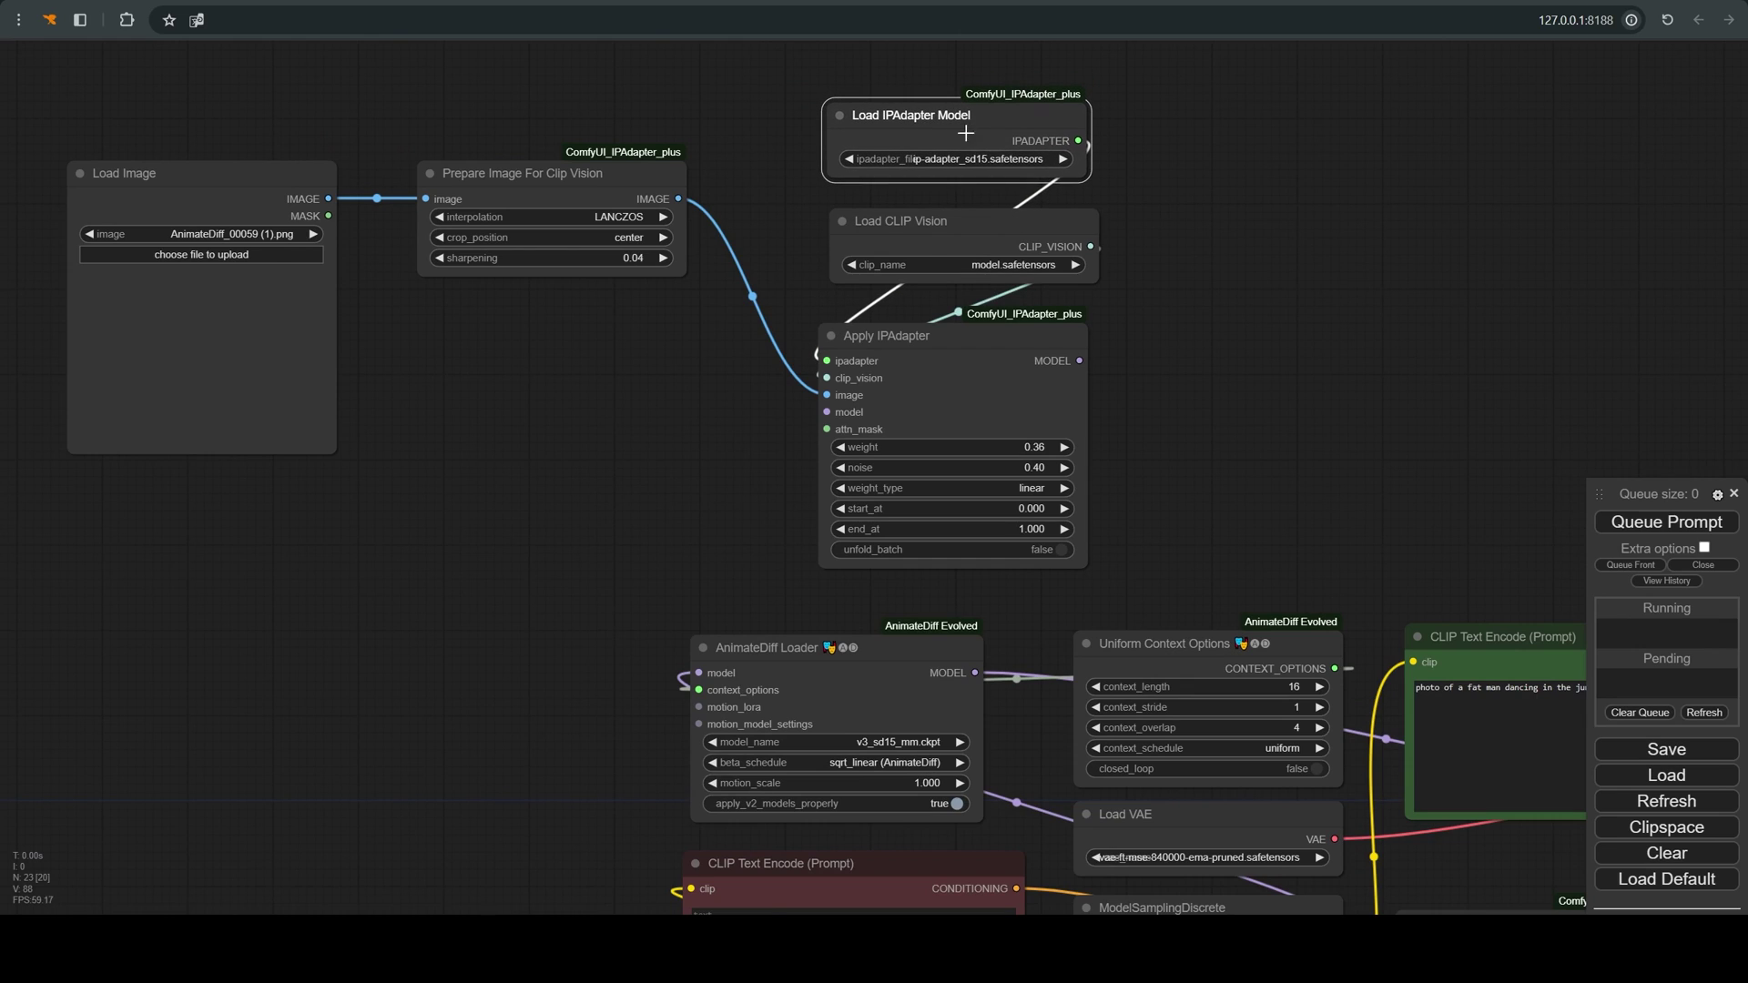
pyautogui.click(988, 159)
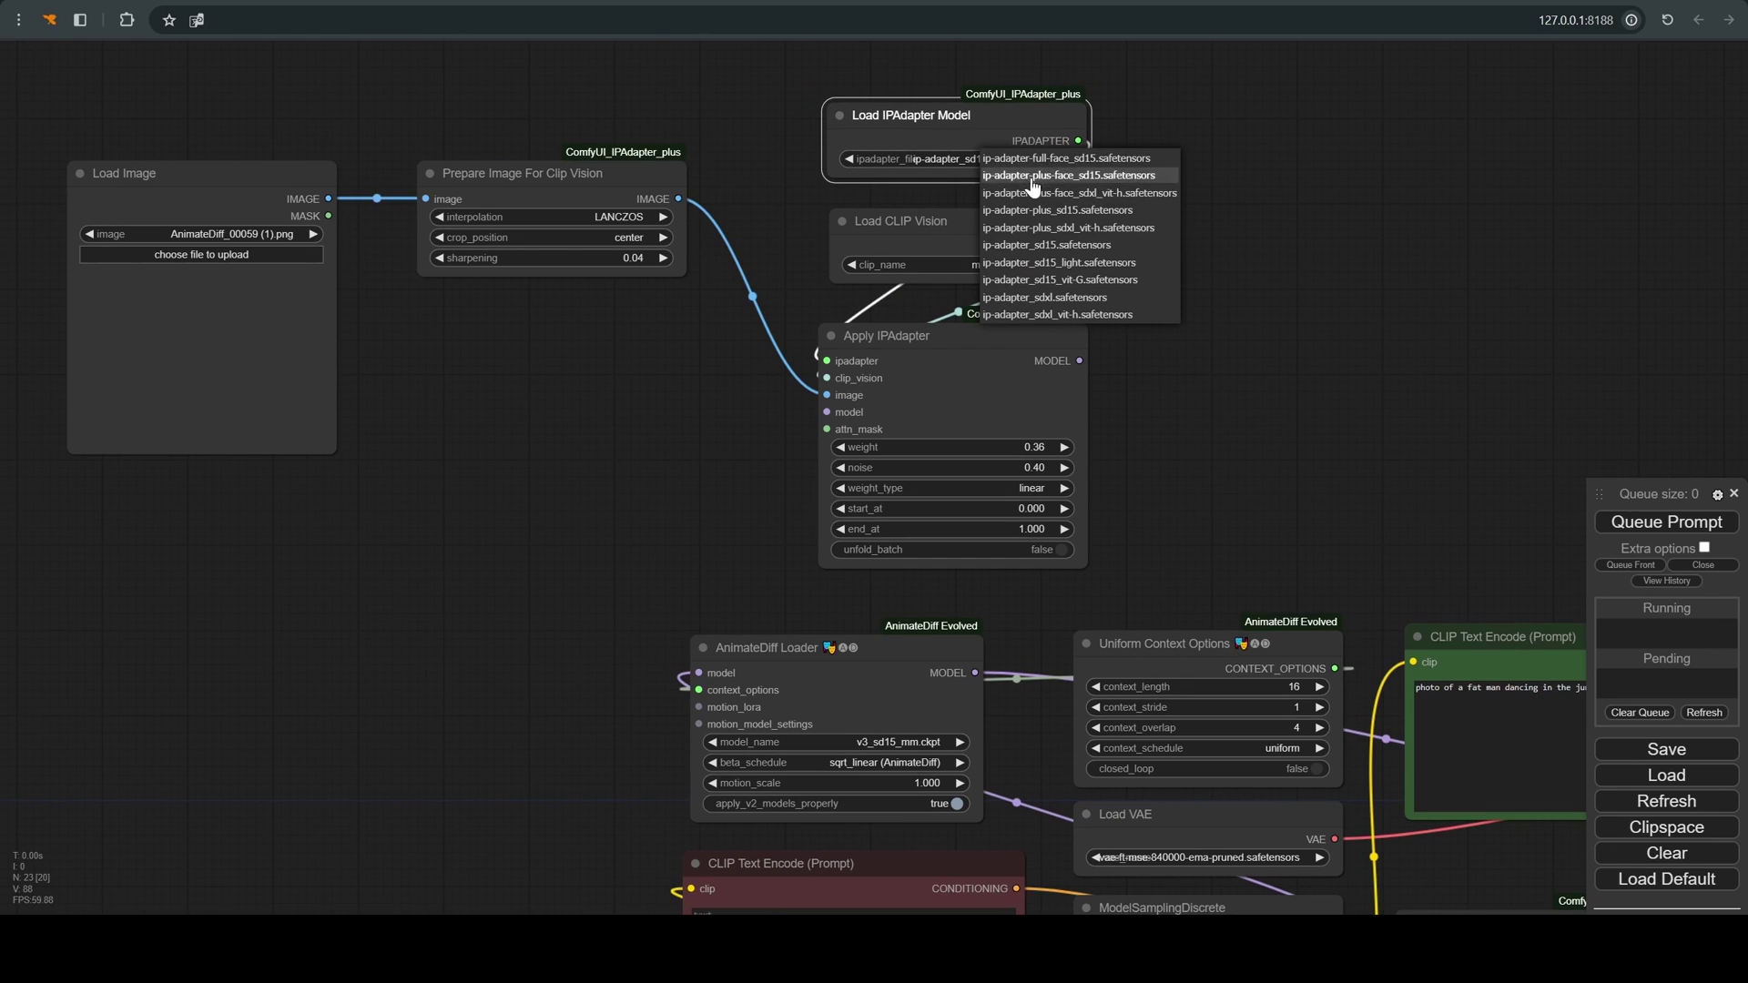
pyautogui.click(1006, 211)
pyautogui.moveTo(981, 121); pyautogui.dragTo(996, 127)
pyautogui.moveTo(993, 219); pyautogui.dragTo(988, 223)
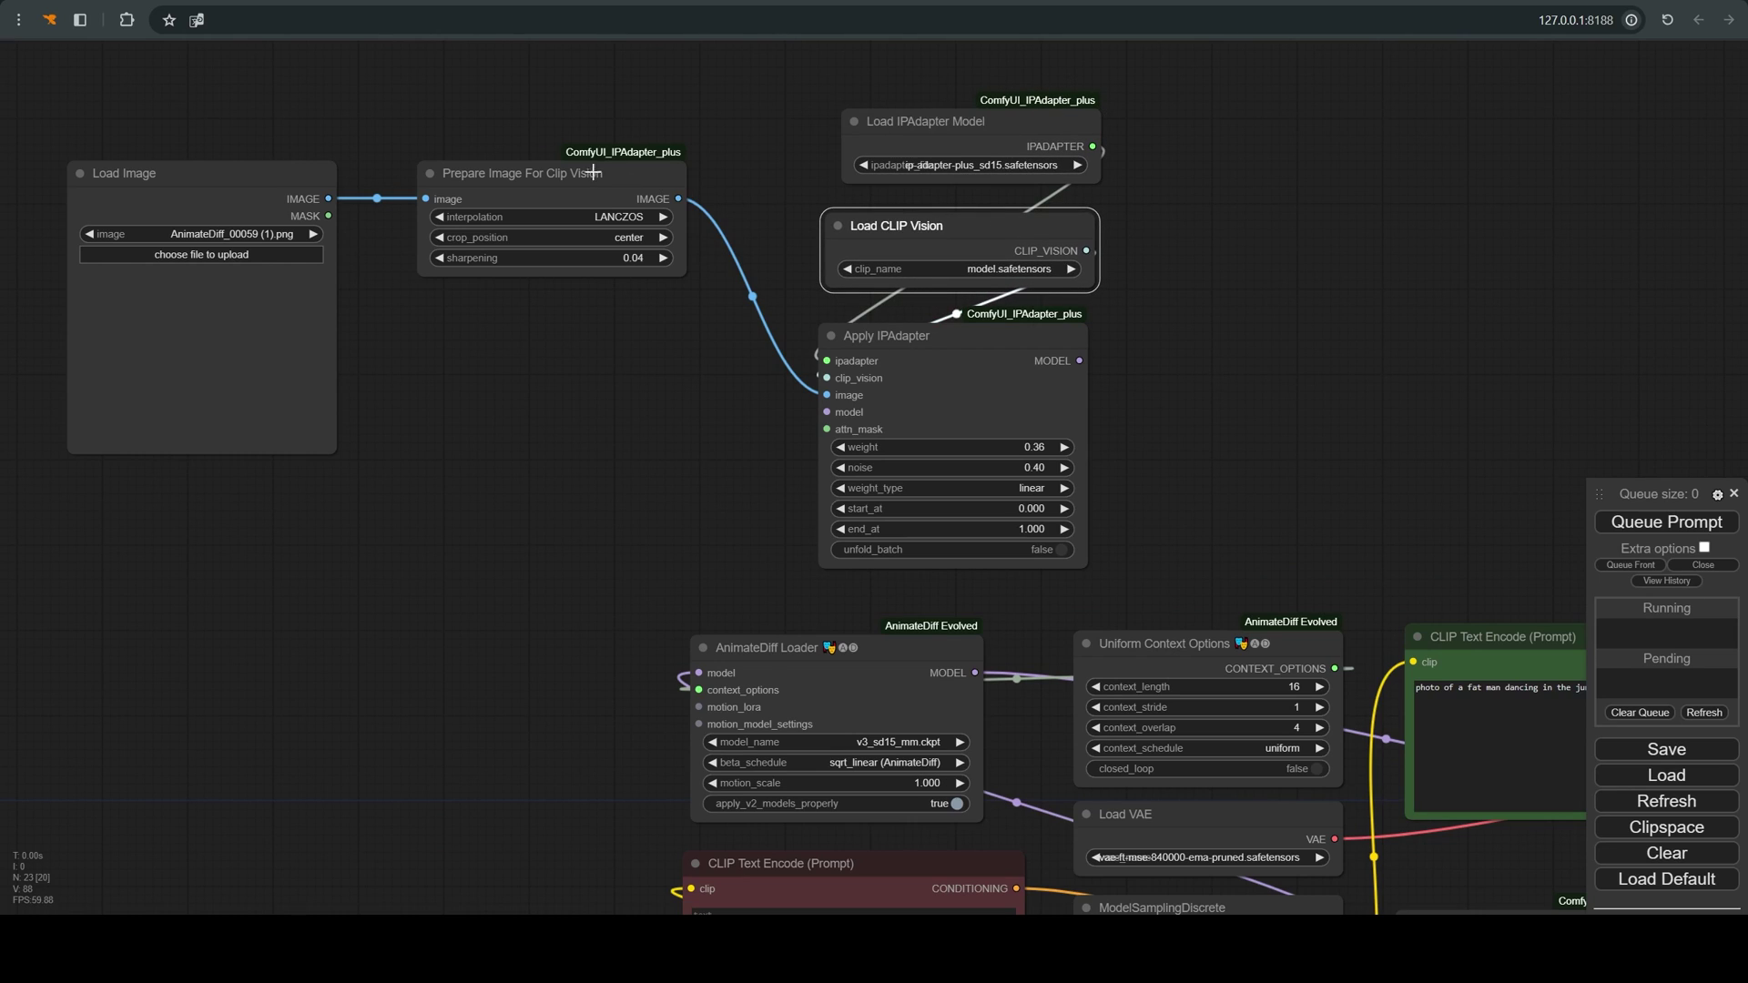
# Load the standing fat-man studio photo into Load Image beside Prepare Image For Clip Vision
pyautogui.moveTo(592, 173)
pyautogui.mouseDown()
pyautogui.moveTo(645, 142)
pyautogui.moveTo(602, 140)
pyautogui.mouseUp()
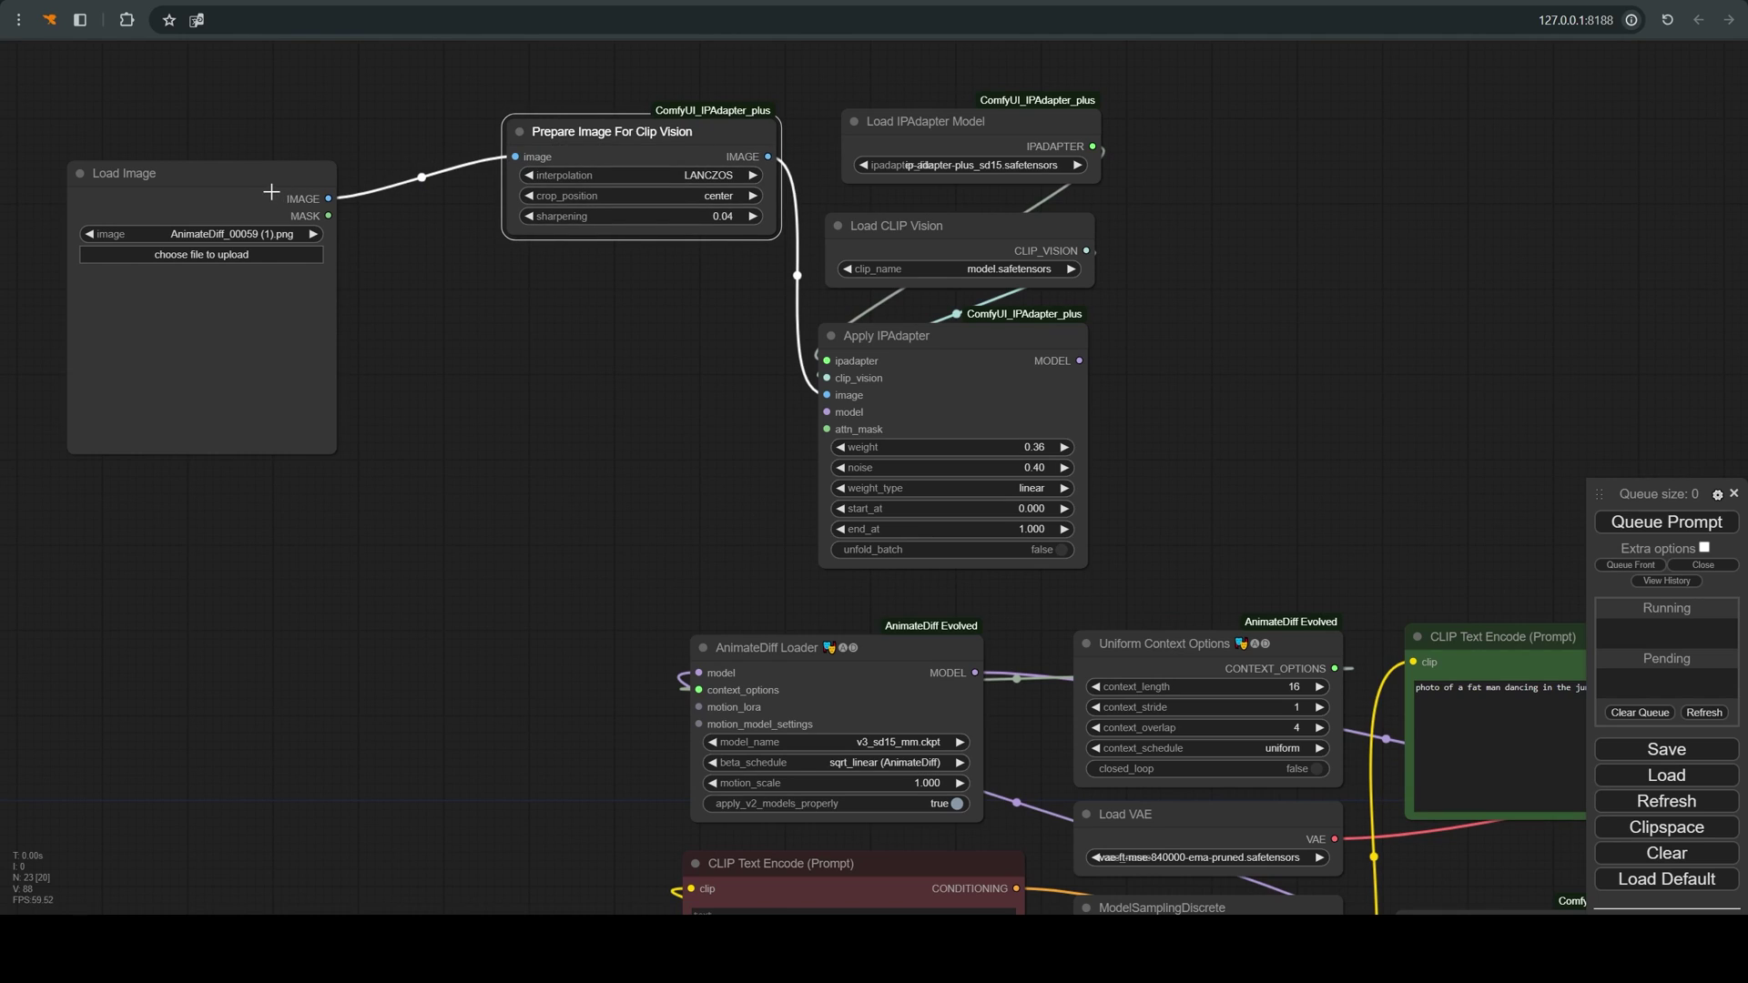
pyautogui.moveTo(271, 192); pyautogui.dragTo(368, 166)
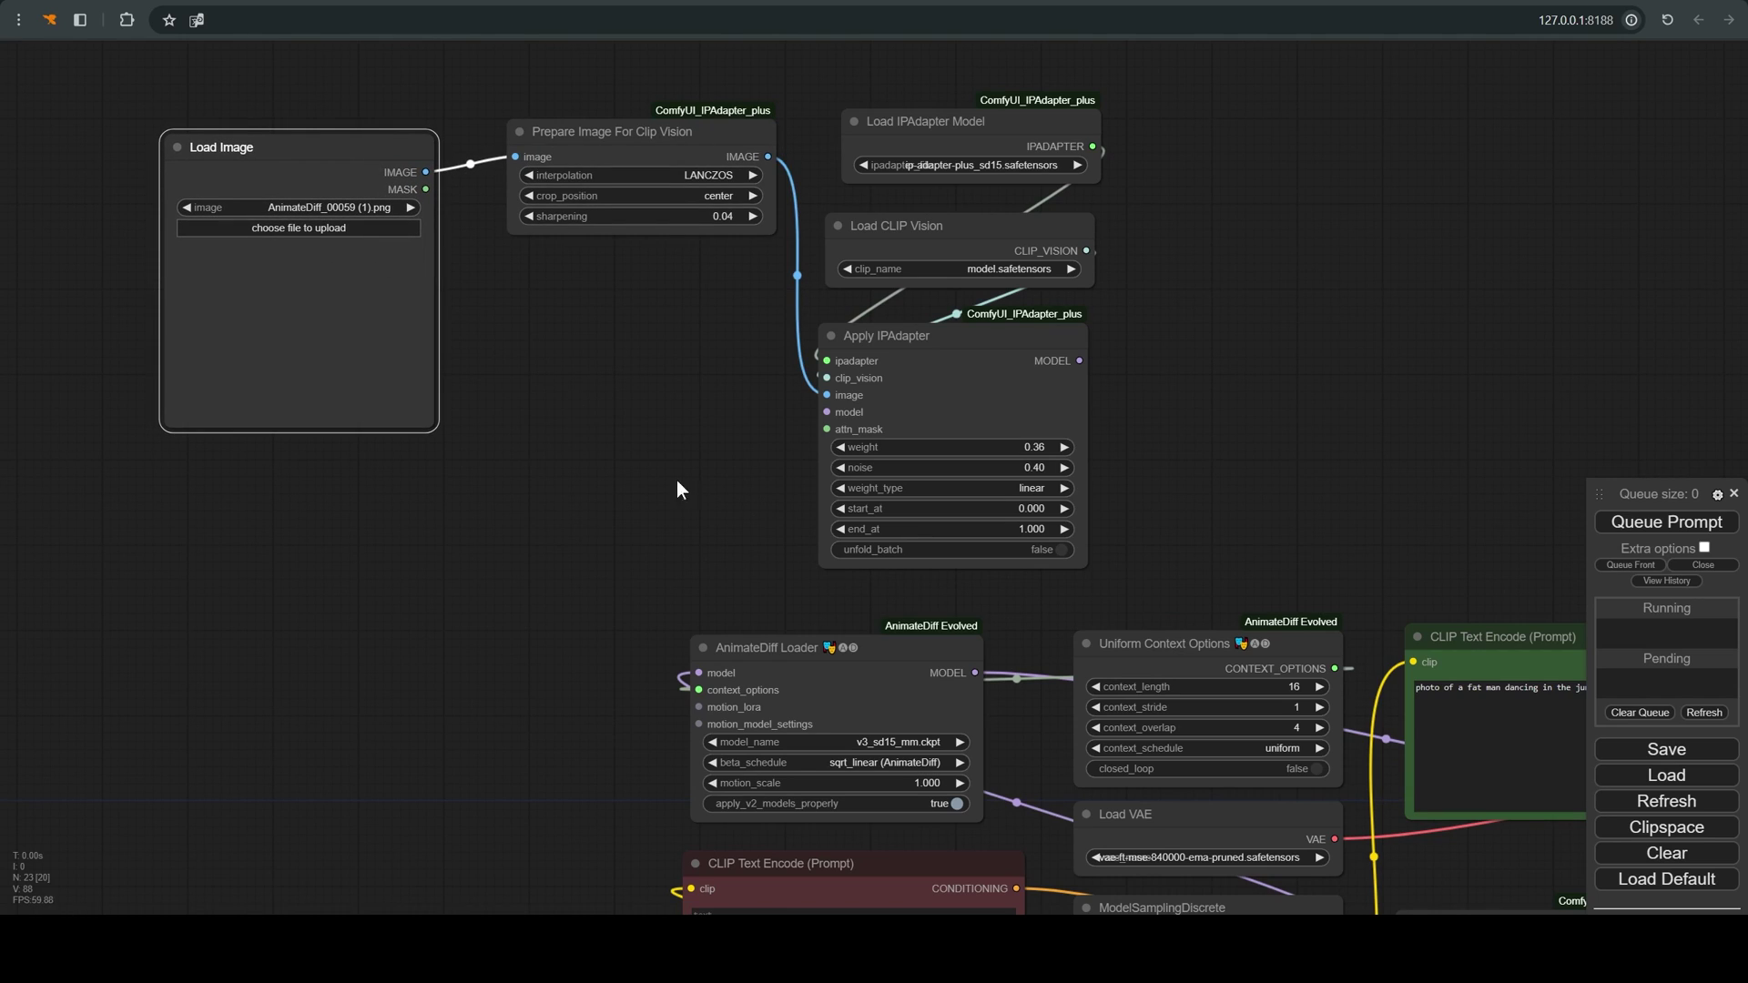
pyautogui.moveTo(270, 344); pyautogui.dragTo(297, 353)
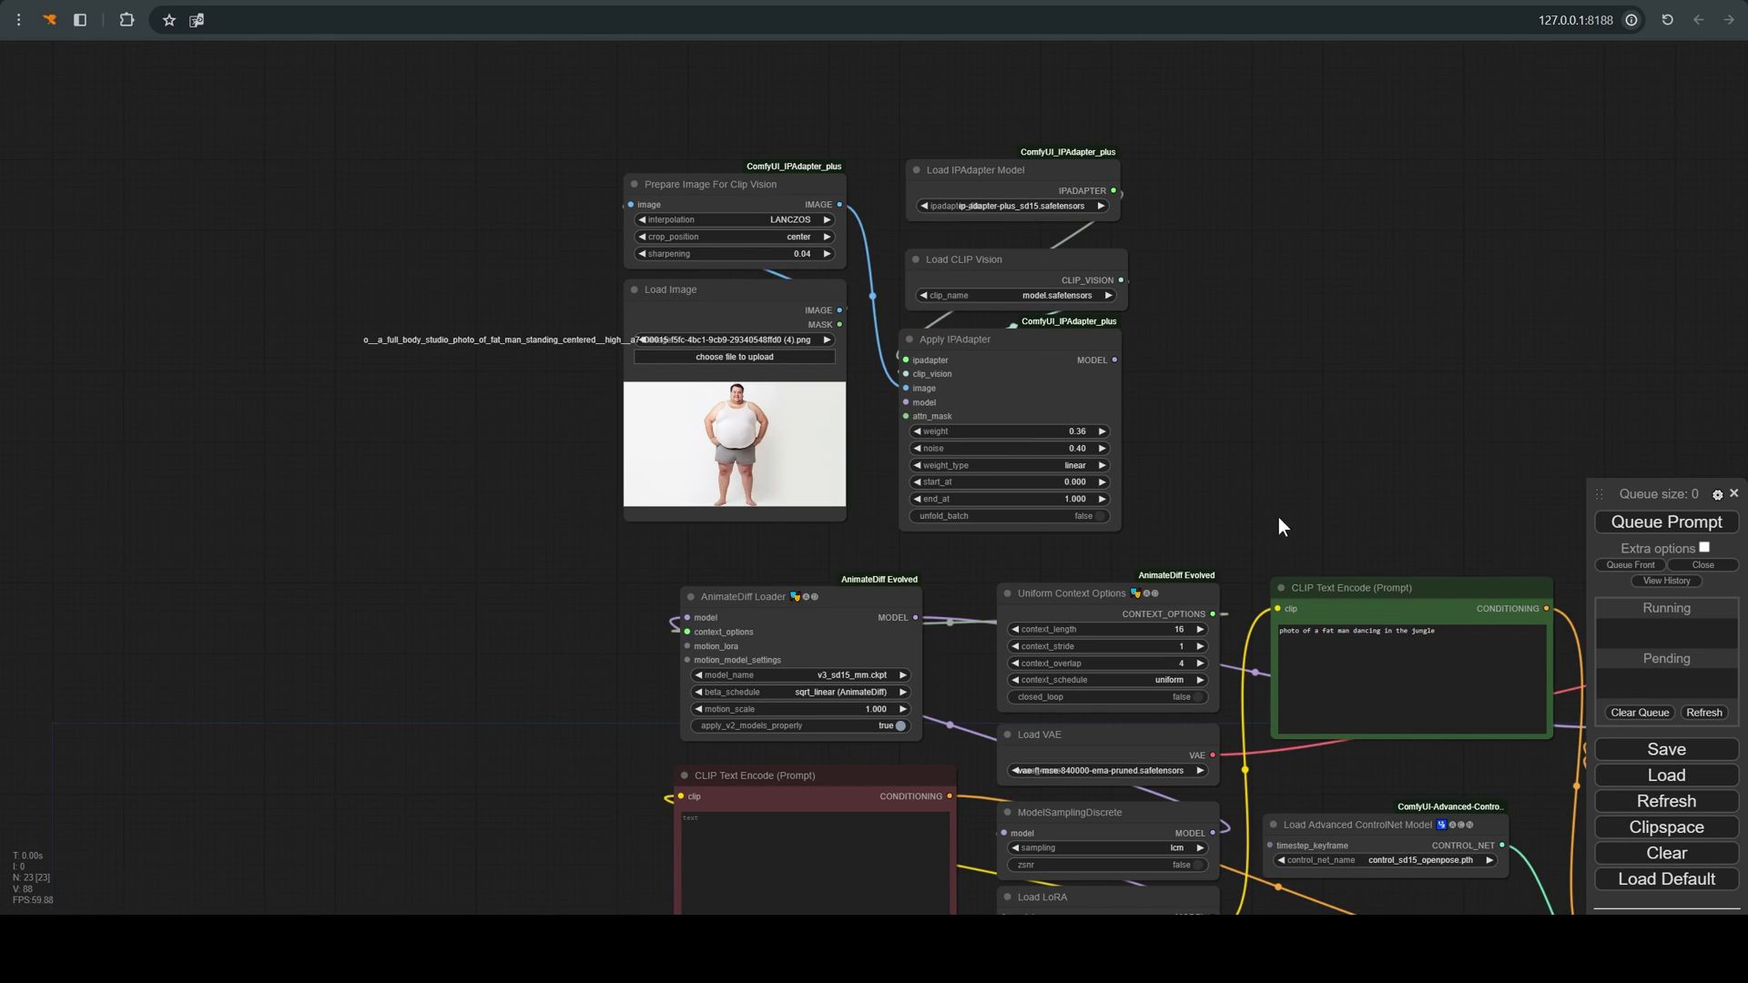
# Route the AnimateDiff model through Apply IPAdapter into the KSampler
pyautogui.moveTo(1278, 526); pyautogui.dragTo(1083, 343)
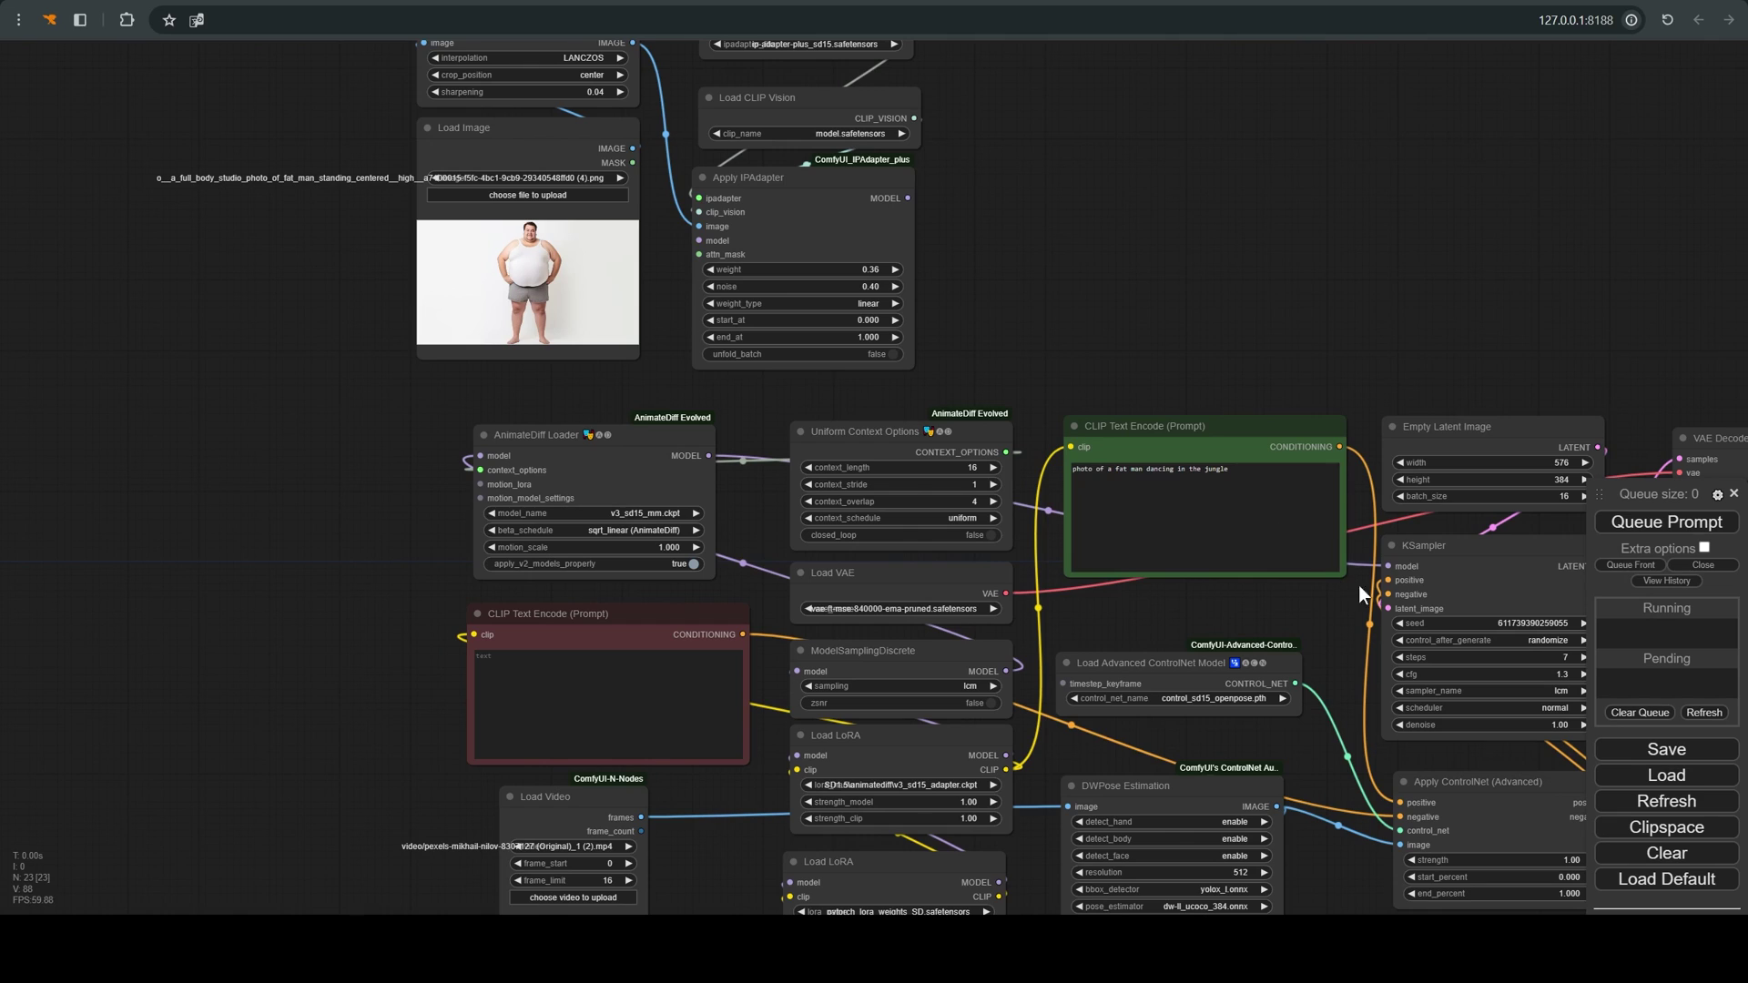
pyautogui.moveTo(1384, 568); pyautogui.dragTo(720, 238)
pyautogui.moveTo(908, 199); pyautogui.dragTo(1388, 566)
# Set Apply IPAdapter to weight 0.72, noise 0.22 and weight_type channel penalty
pyautogui.scroll(2, 1087, 295)
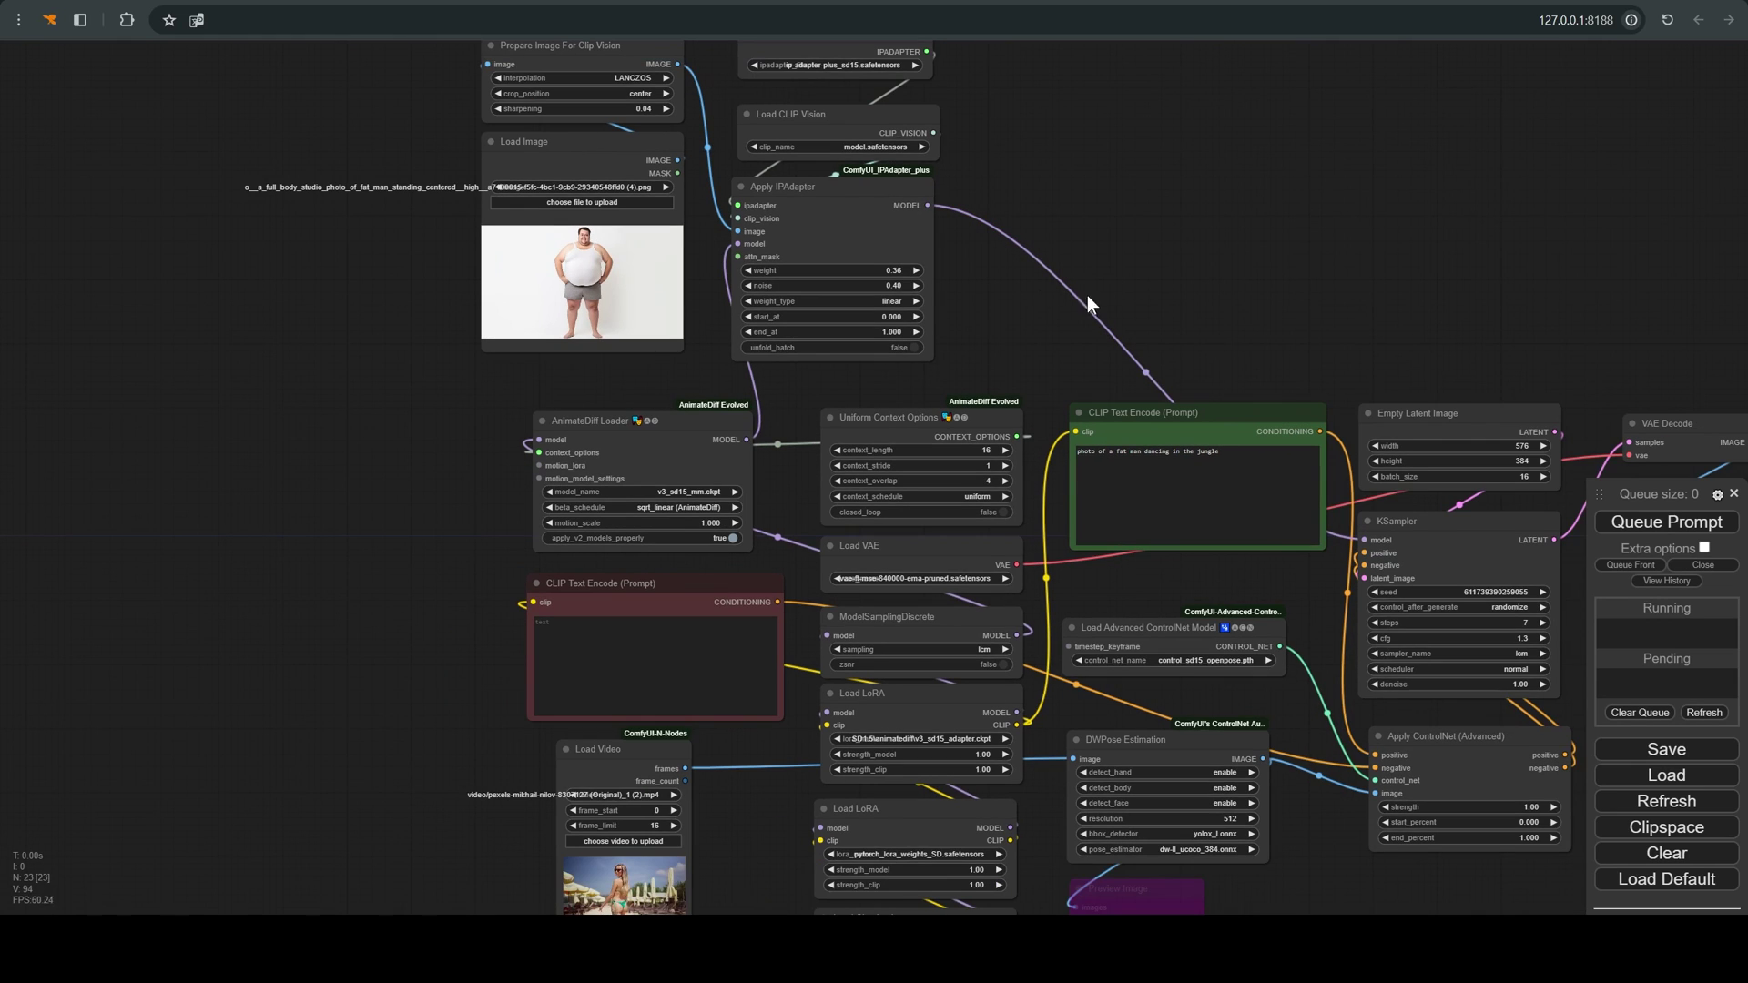
pyautogui.click(905, 270)
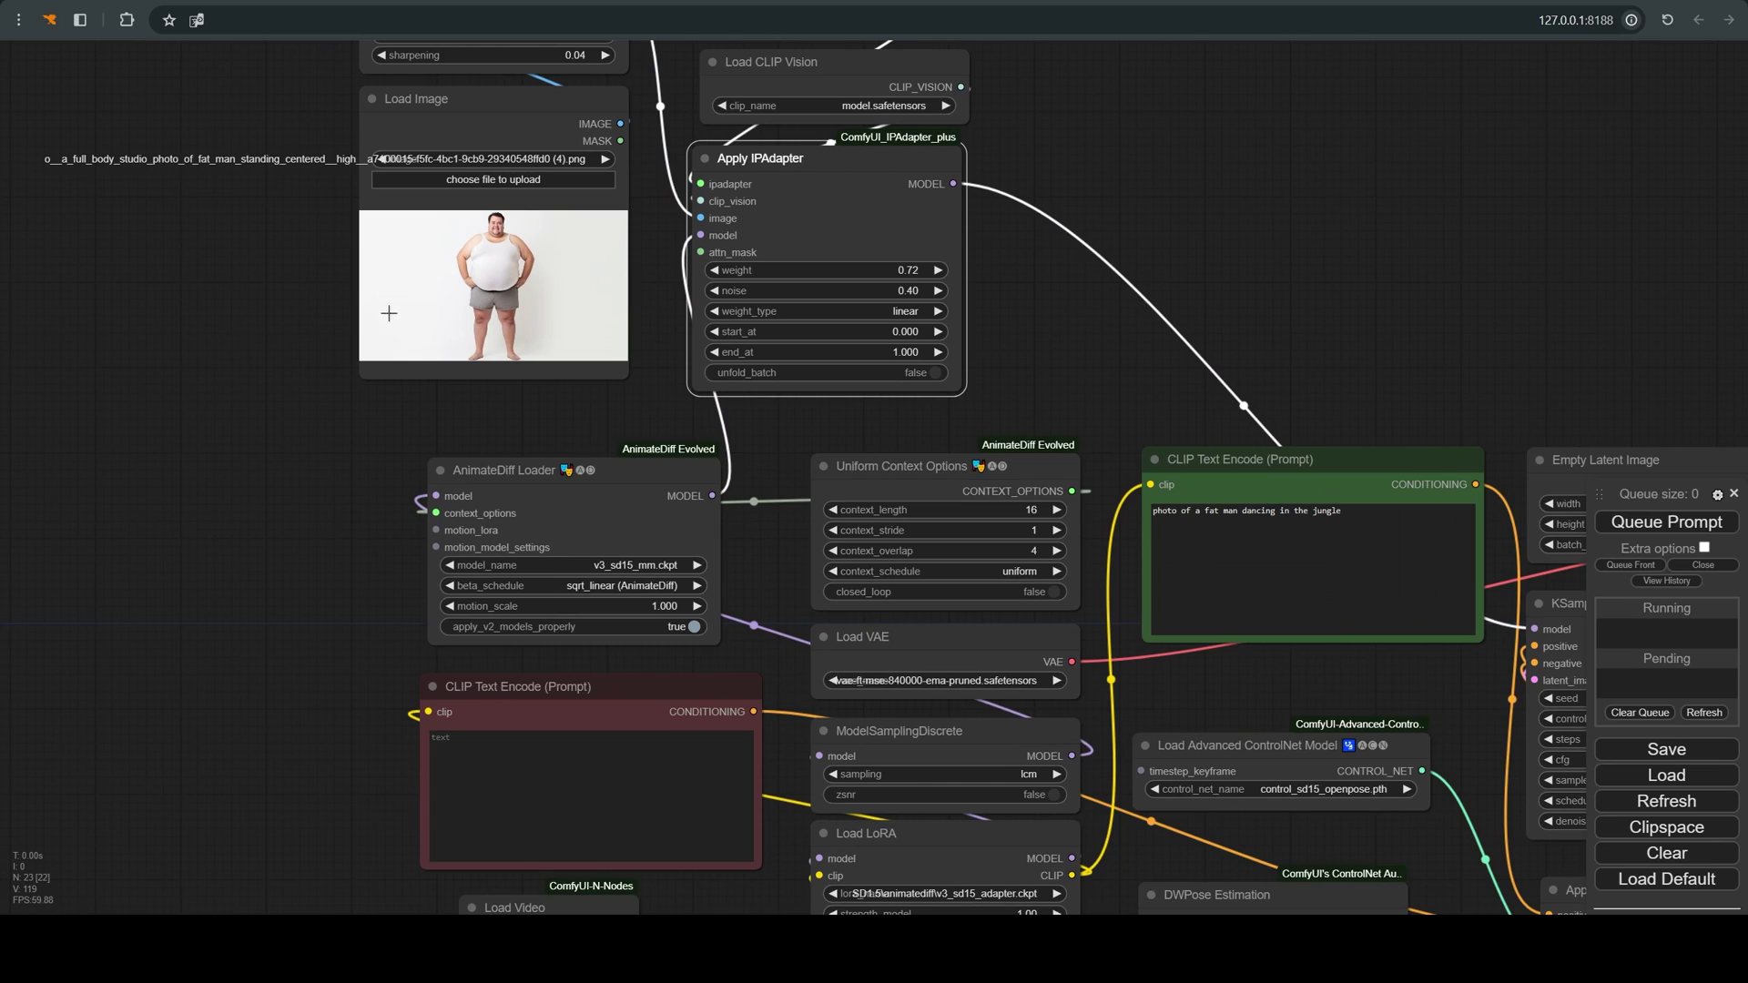
pyautogui.click(879, 311)
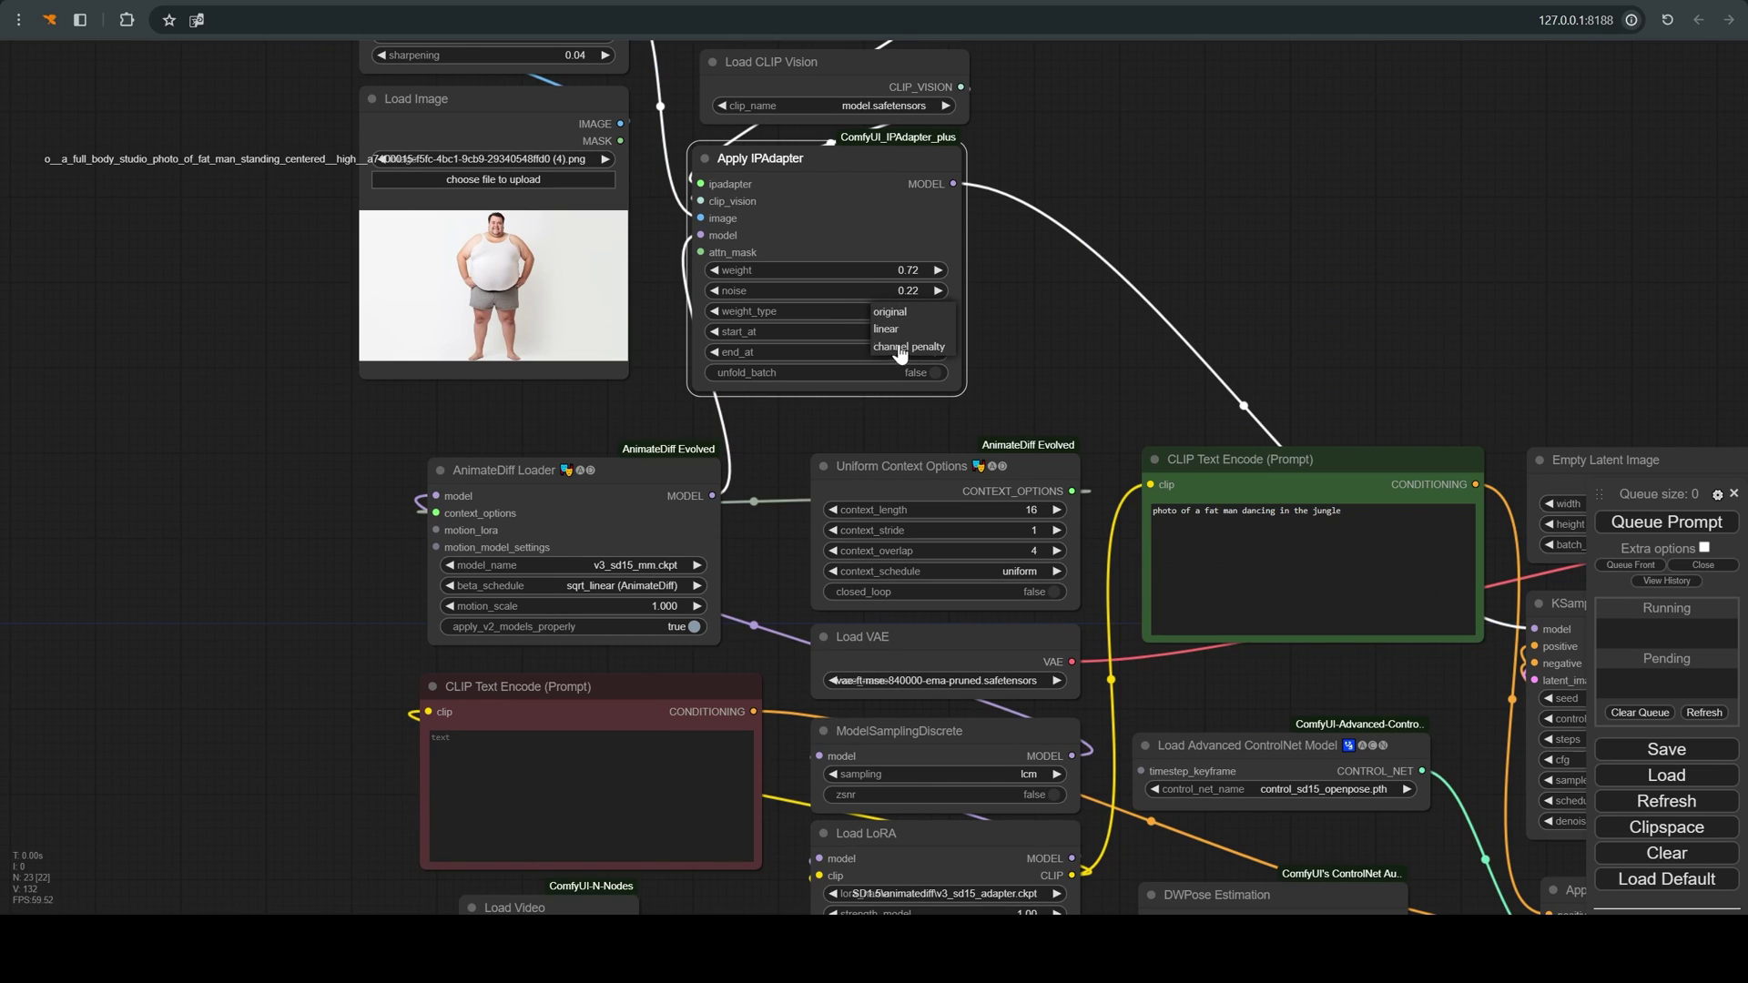
pyautogui.click(899, 347)
pyautogui.click(1123, 301)
pyautogui.scroll(-4, 1096, 340)
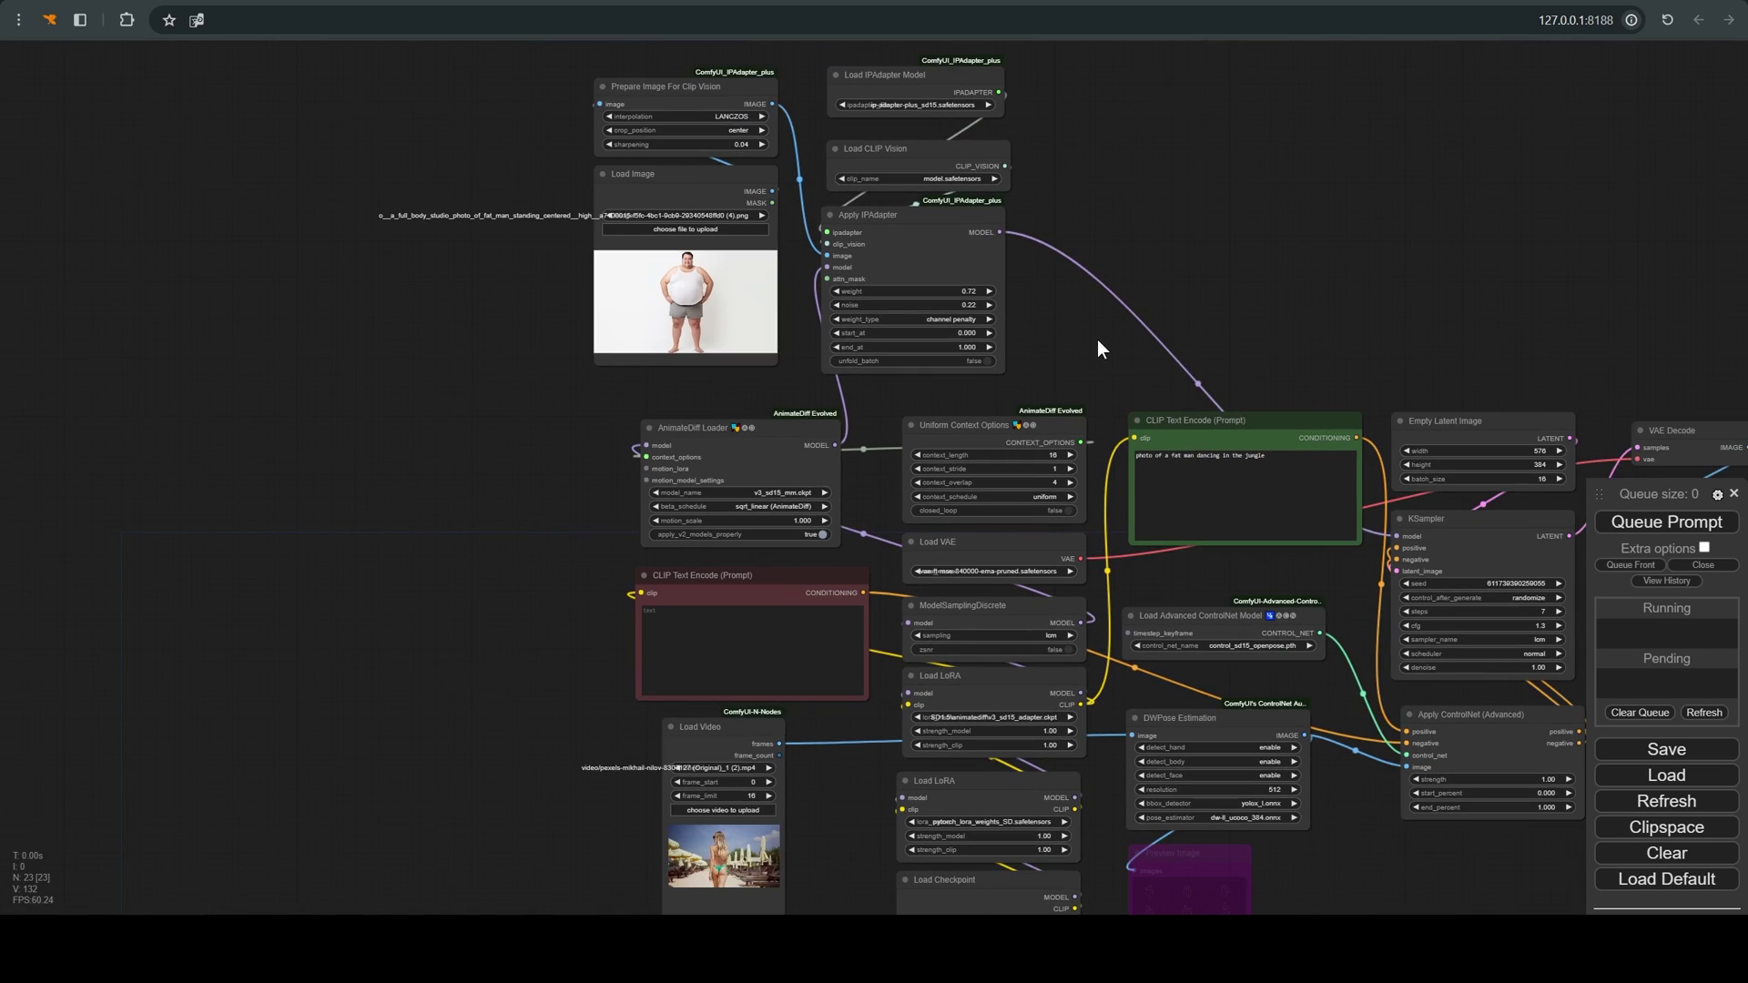
pyautogui.scroll(-3, 797, 328)
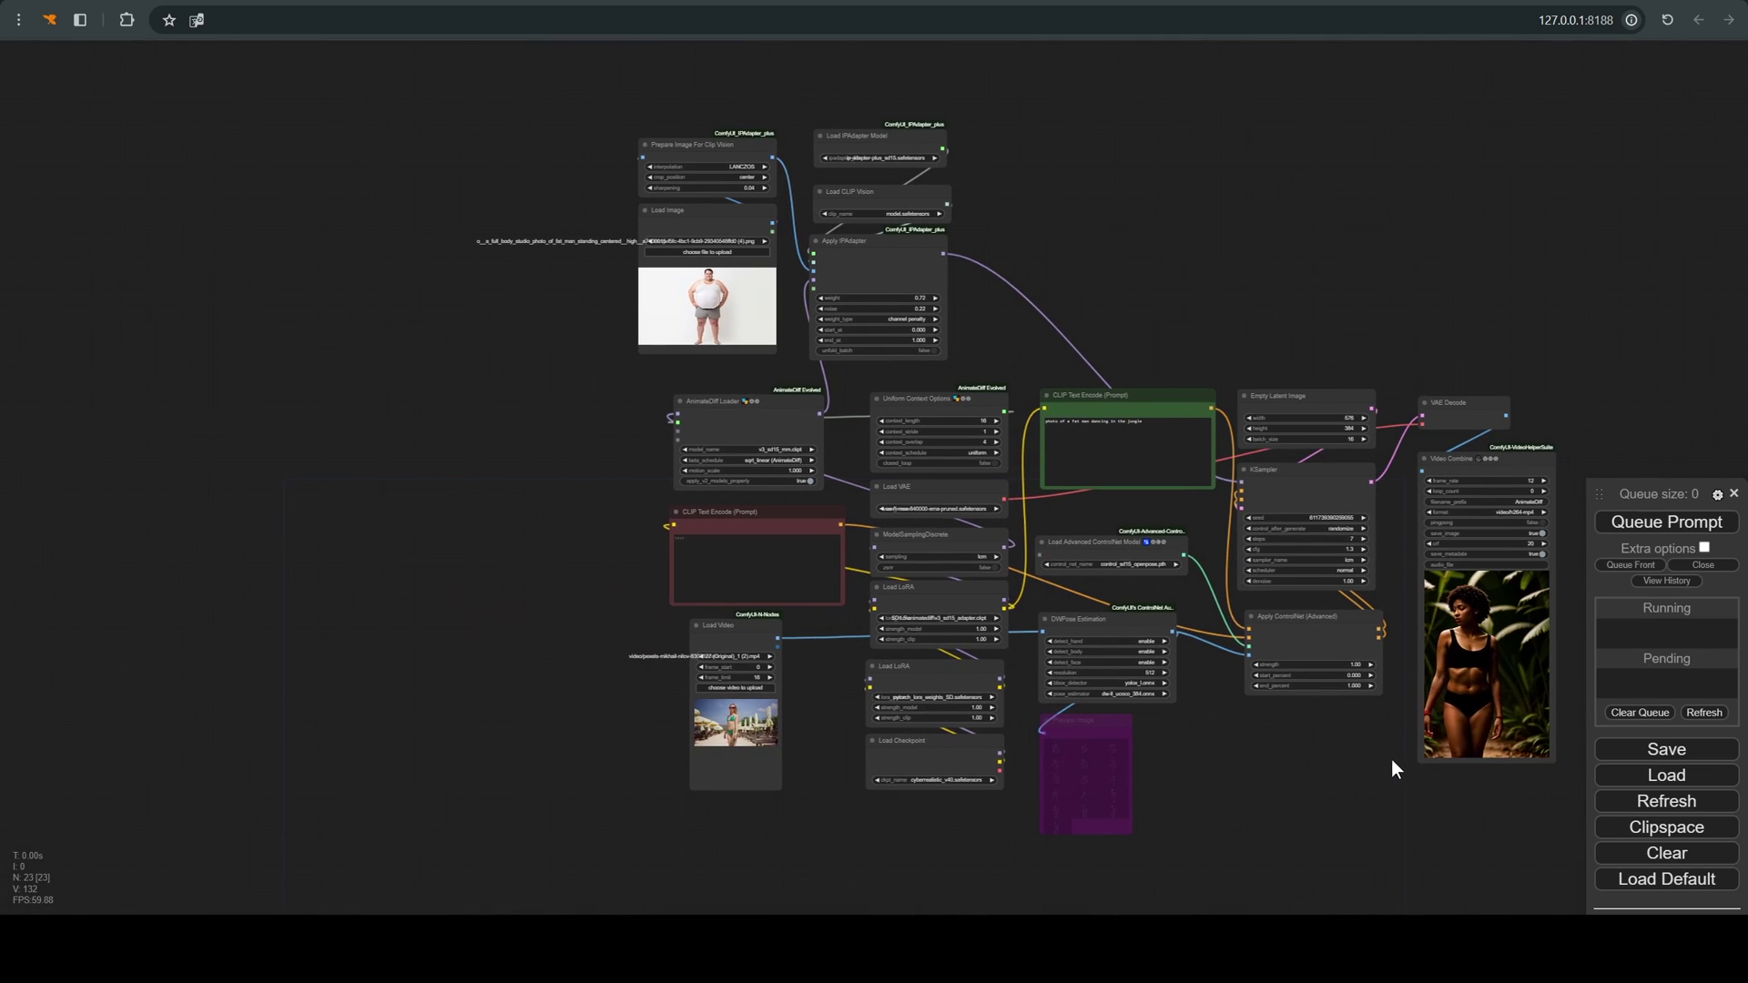
pyautogui.moveTo(1391, 760); pyautogui.dragTo(1210, 752)
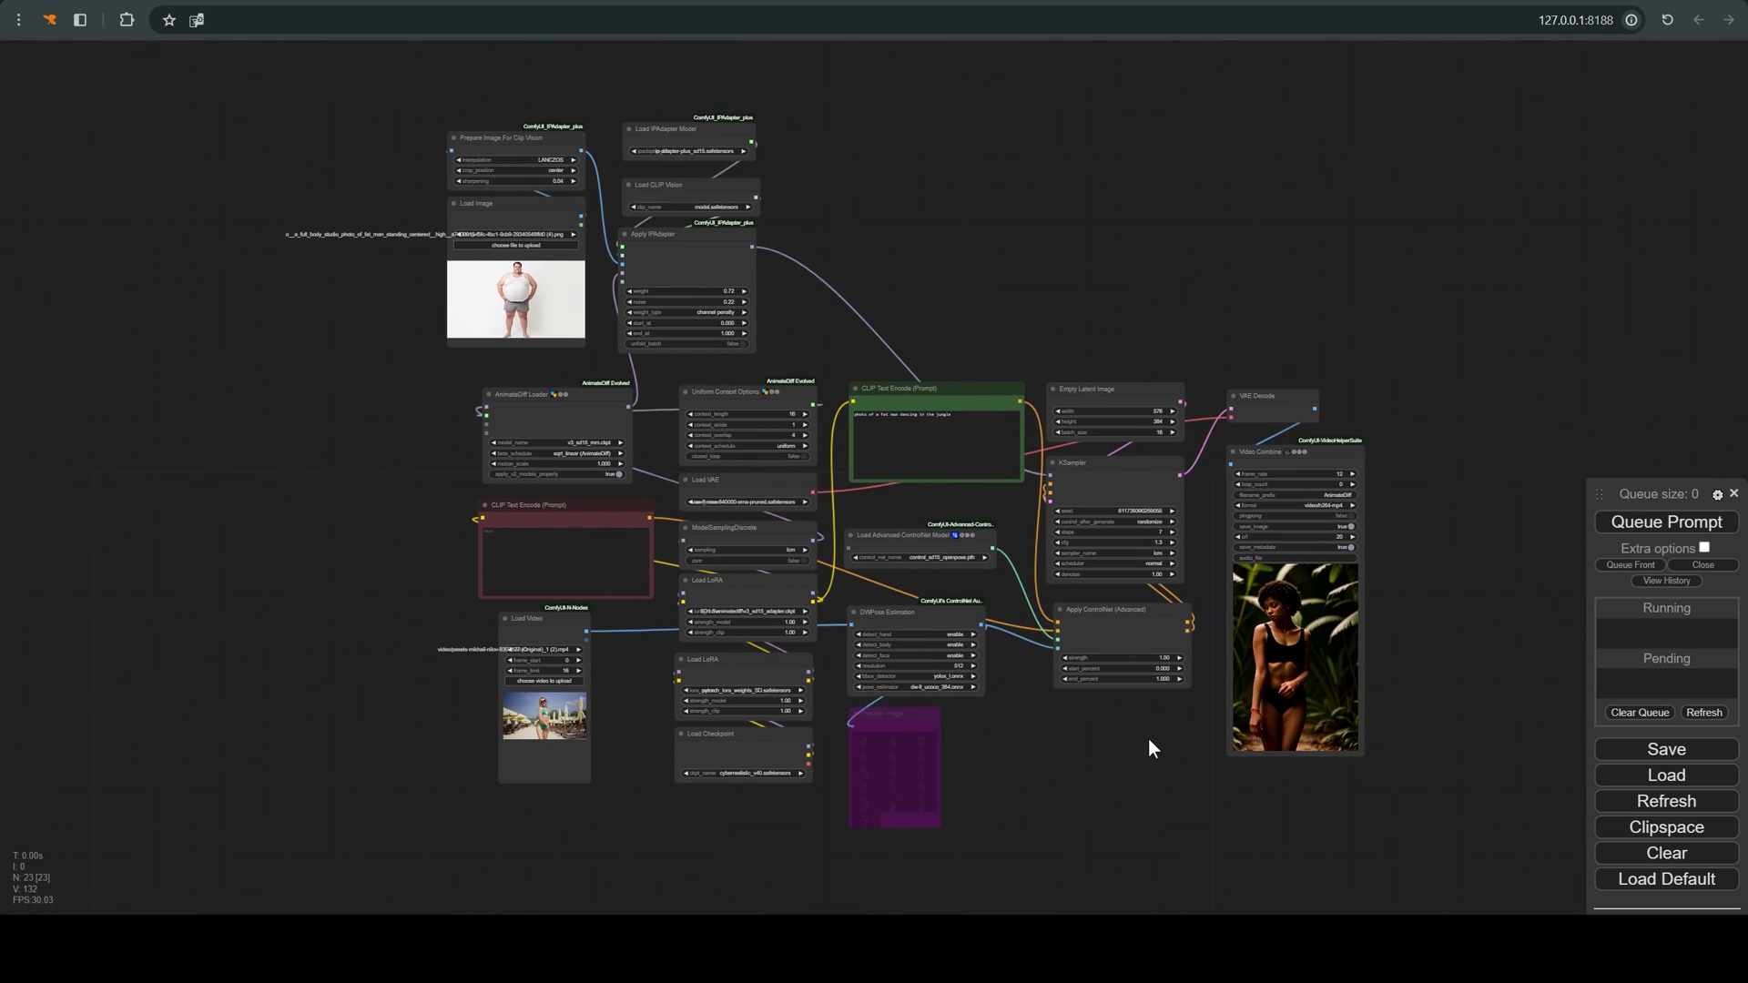
# Queue the run and zoom into the Video Combine clip of the heavyset man
pyautogui.click(1705, 524)
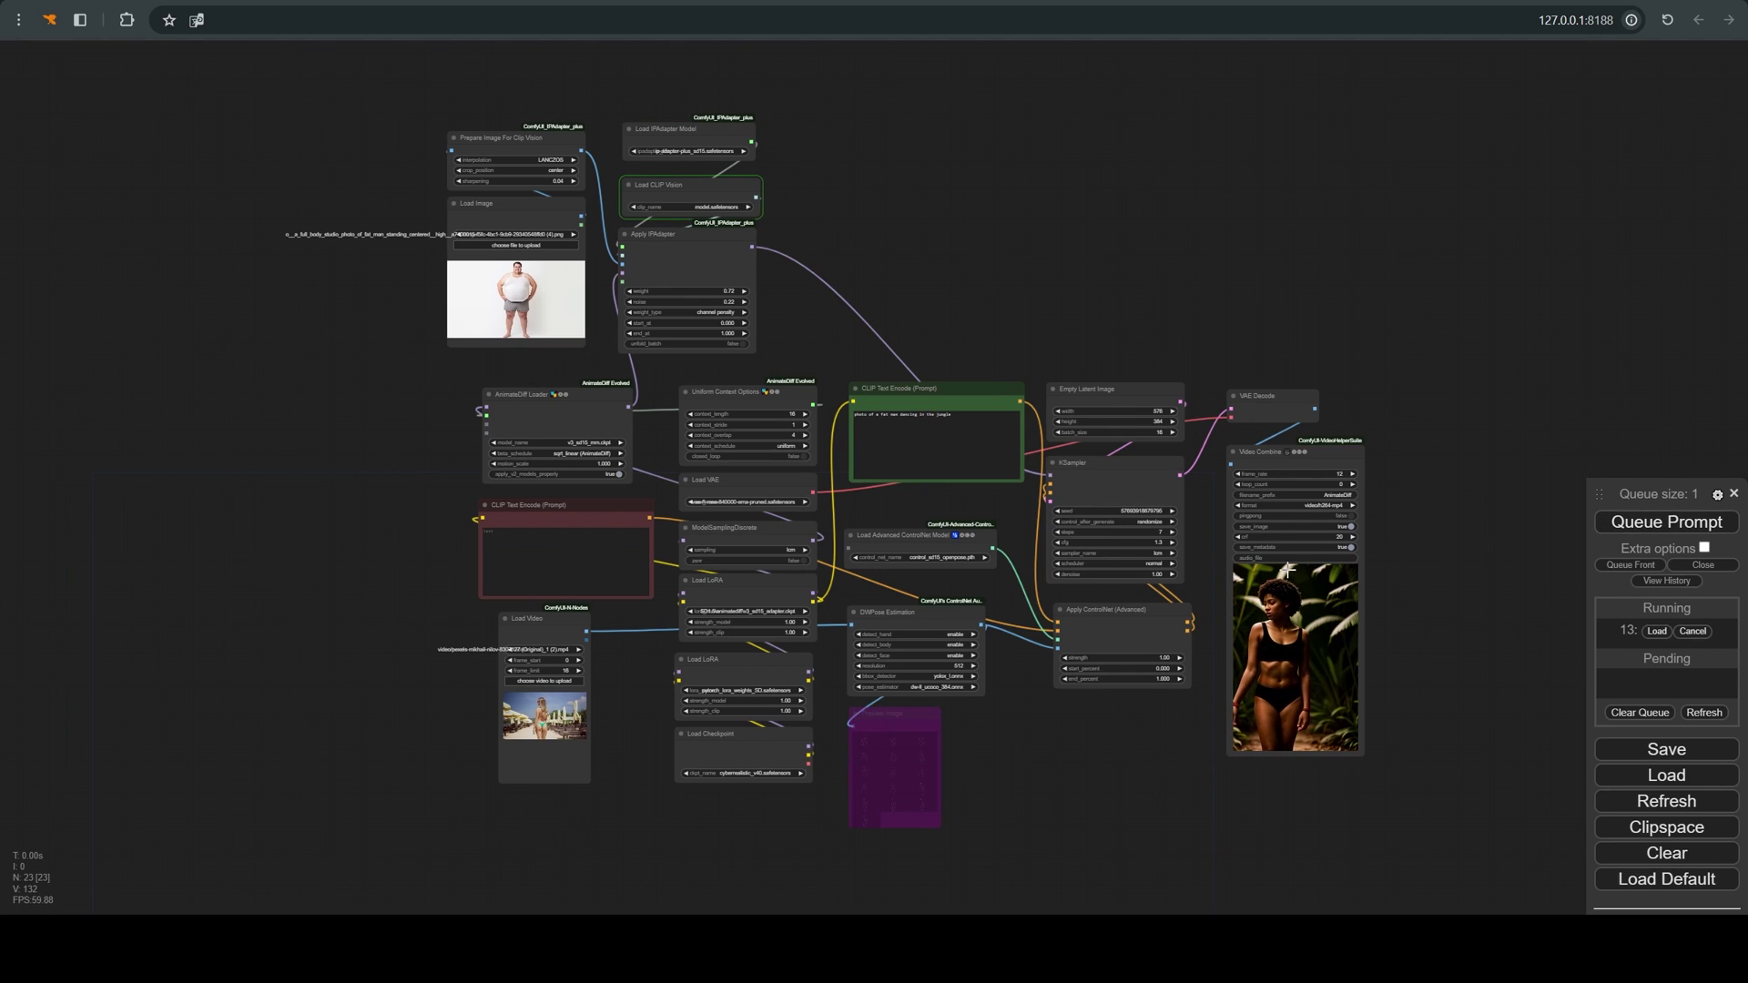
pyautogui.moveTo(663, 341); pyautogui.dragTo(860, 552)
pyautogui.scroll(-2, 1151, 399)
pyautogui.moveTo(1151, 399); pyautogui.dragTo(964, 223)
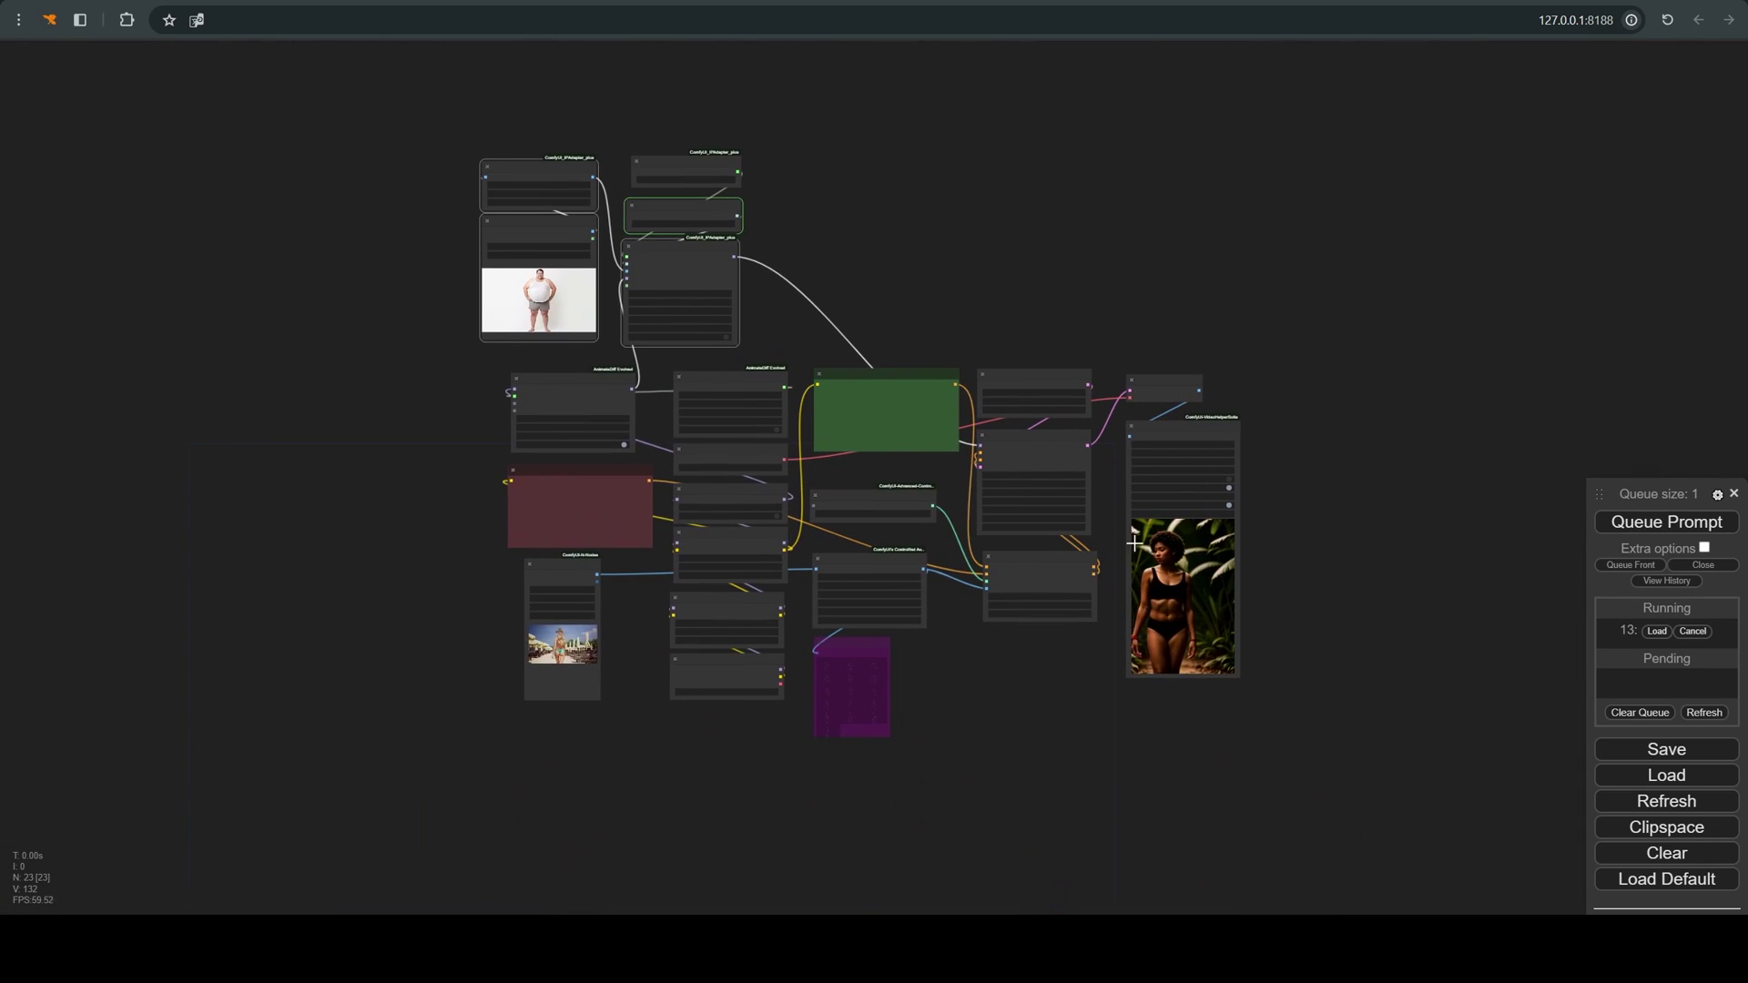
pyautogui.scroll(5, 1084, 678)
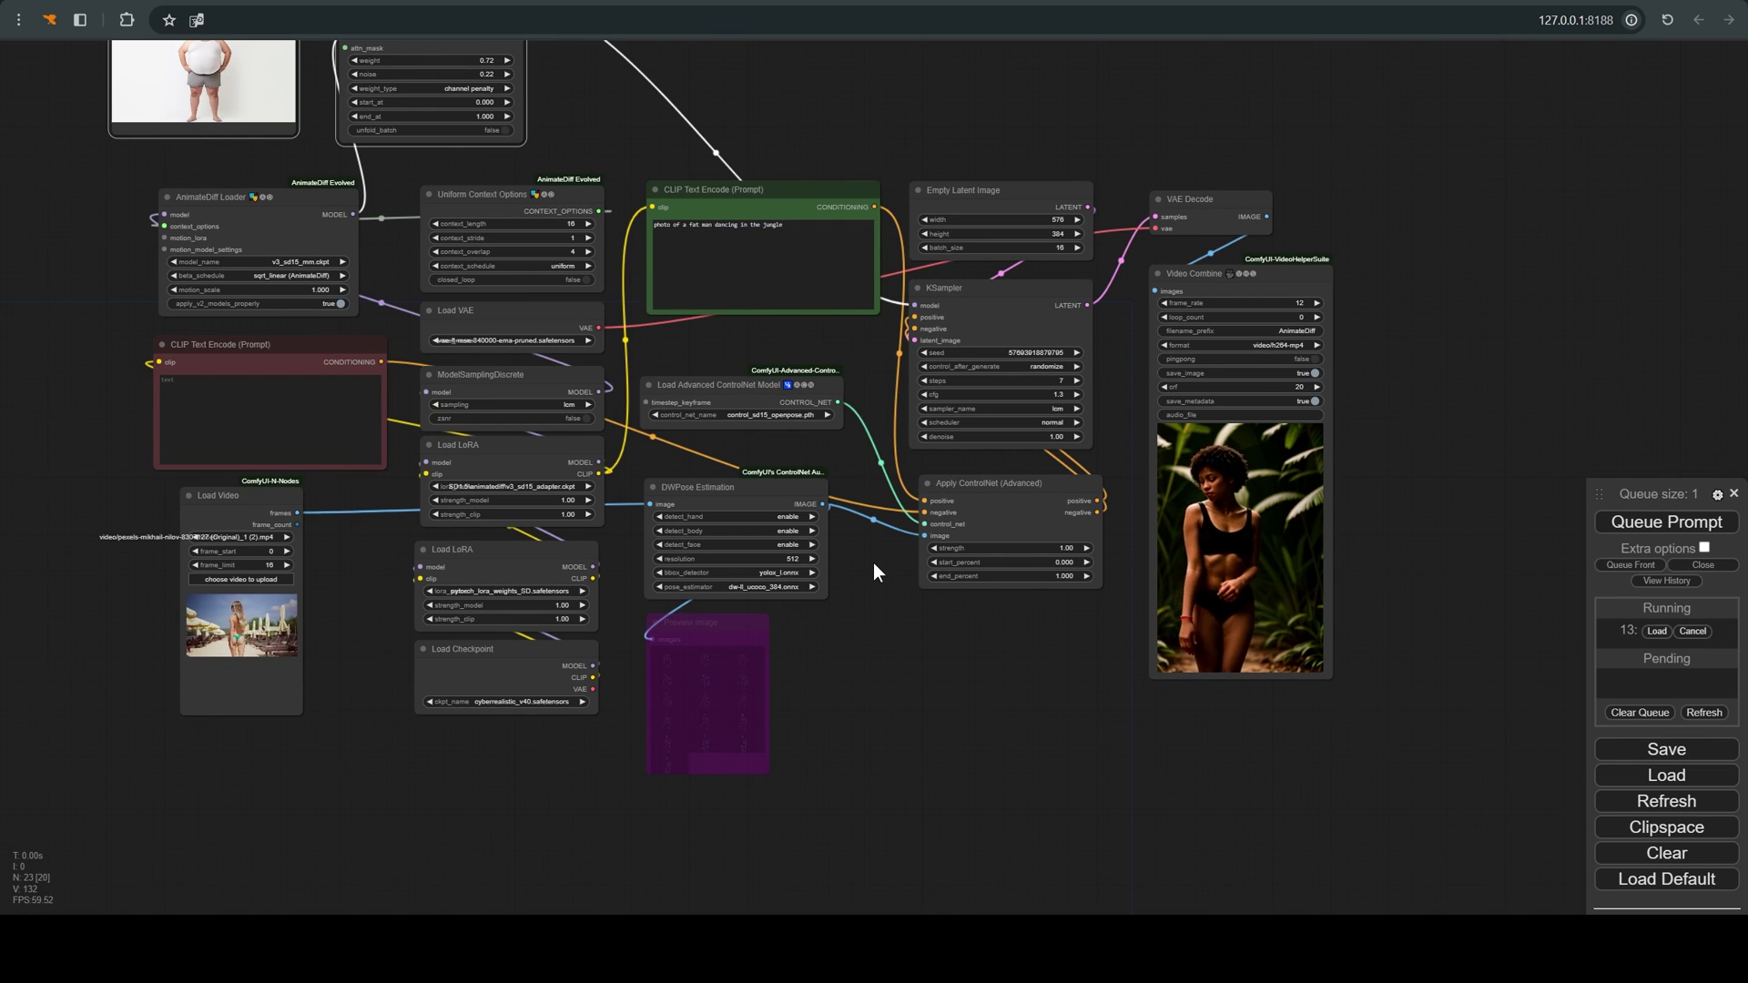
pyautogui.scroll(-2, 872, 563)
pyautogui.scroll(-1, 872, 563)
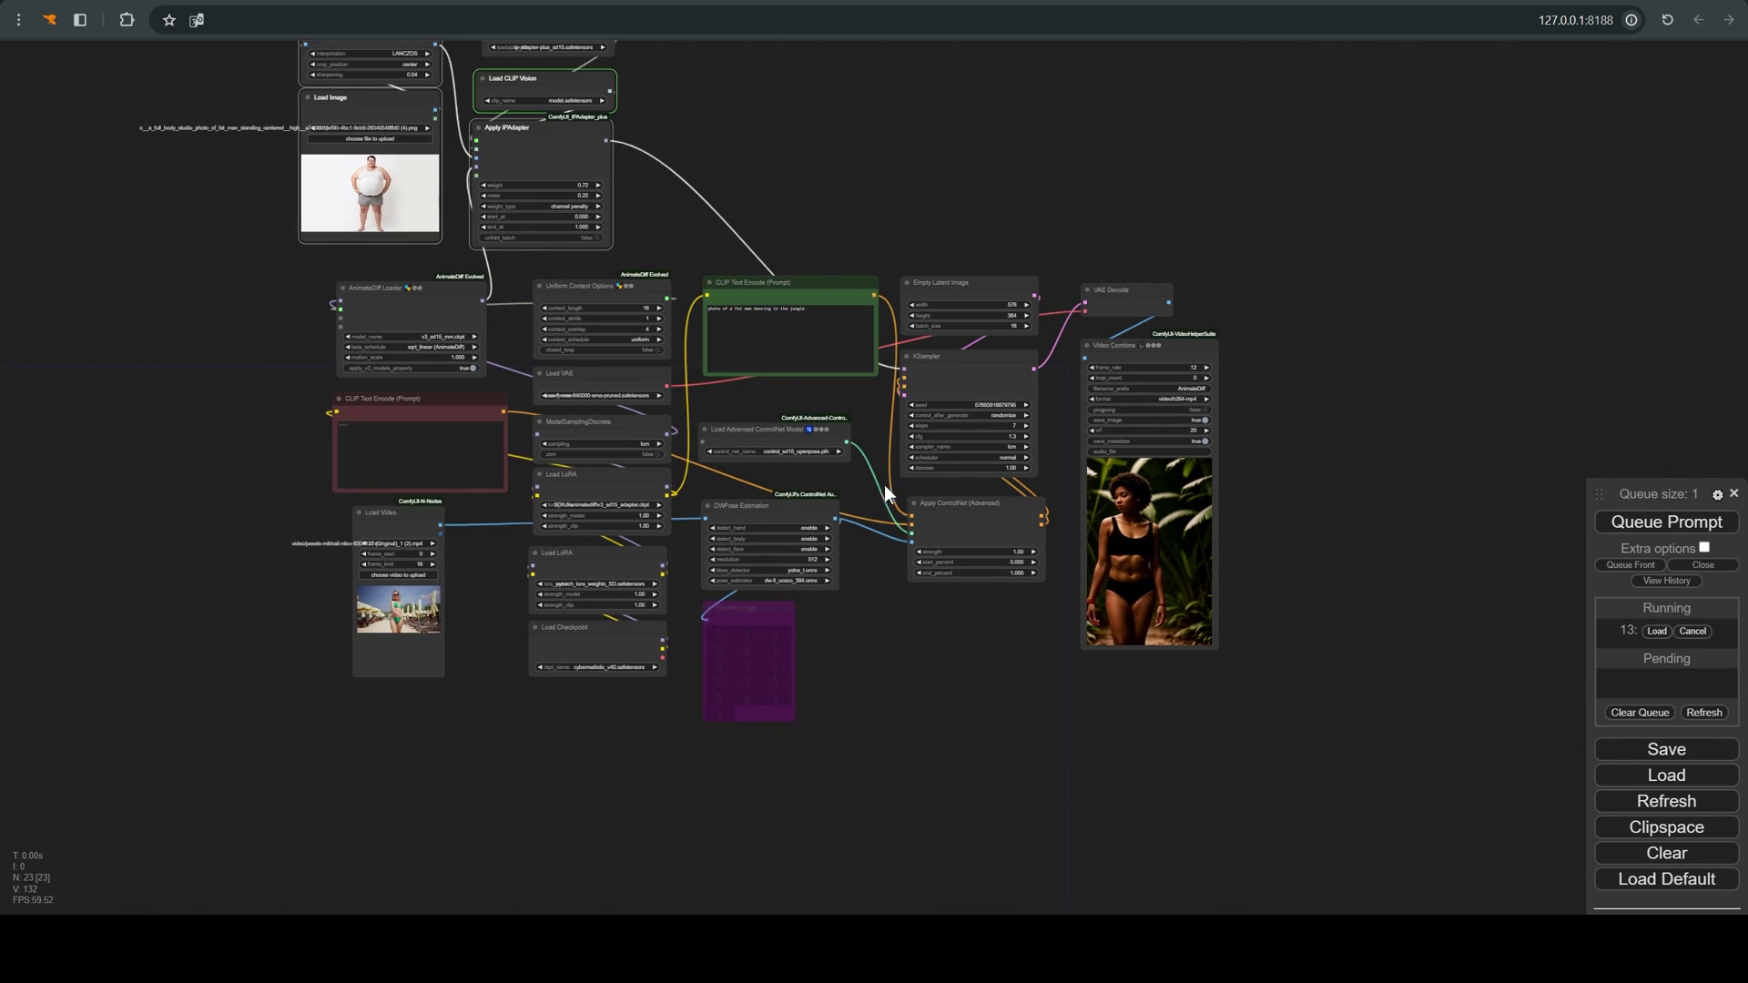
pyautogui.scroll(4, 1069, 734)
pyautogui.scroll(3, 1069, 734)
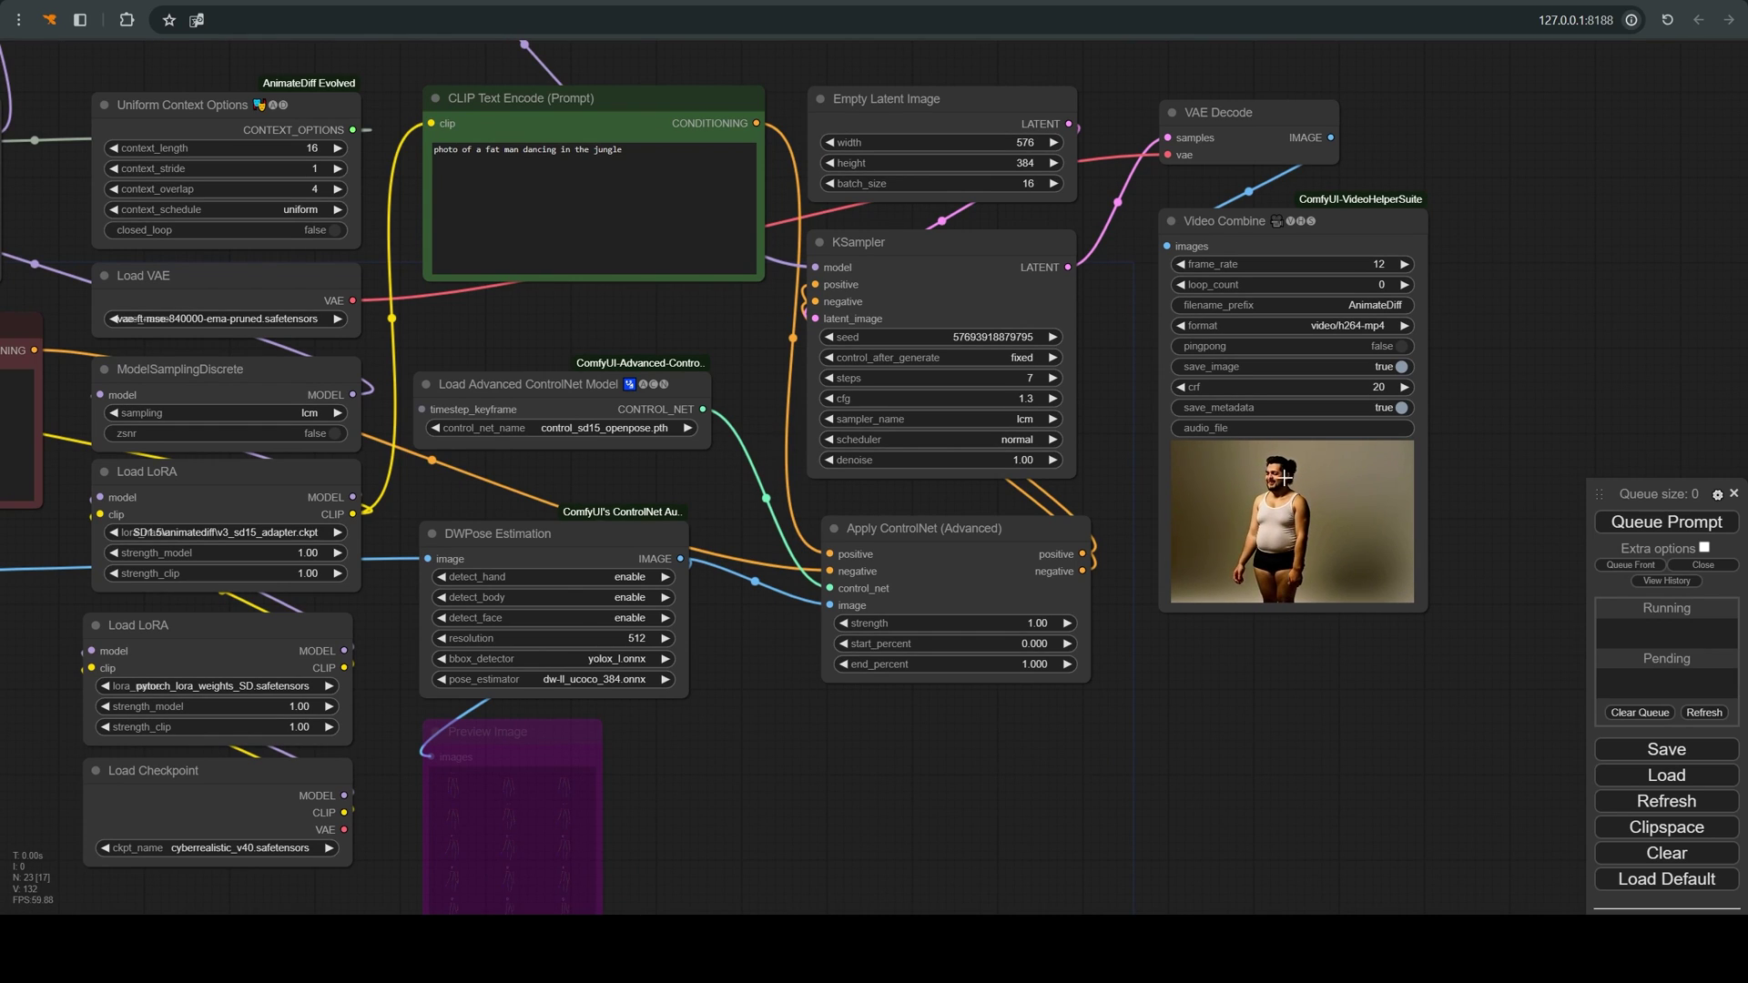
pyautogui.scroll(2, 1256, 510)
pyautogui.scroll(-1, 1160, 569)
# Pan back across the AnimateDiff Loader and IPAdapter nodes to the Load Image node
pyautogui.moveTo(455, 437); pyautogui.dragTo(1119, 701)
pyautogui.scroll(3, 305, 253)
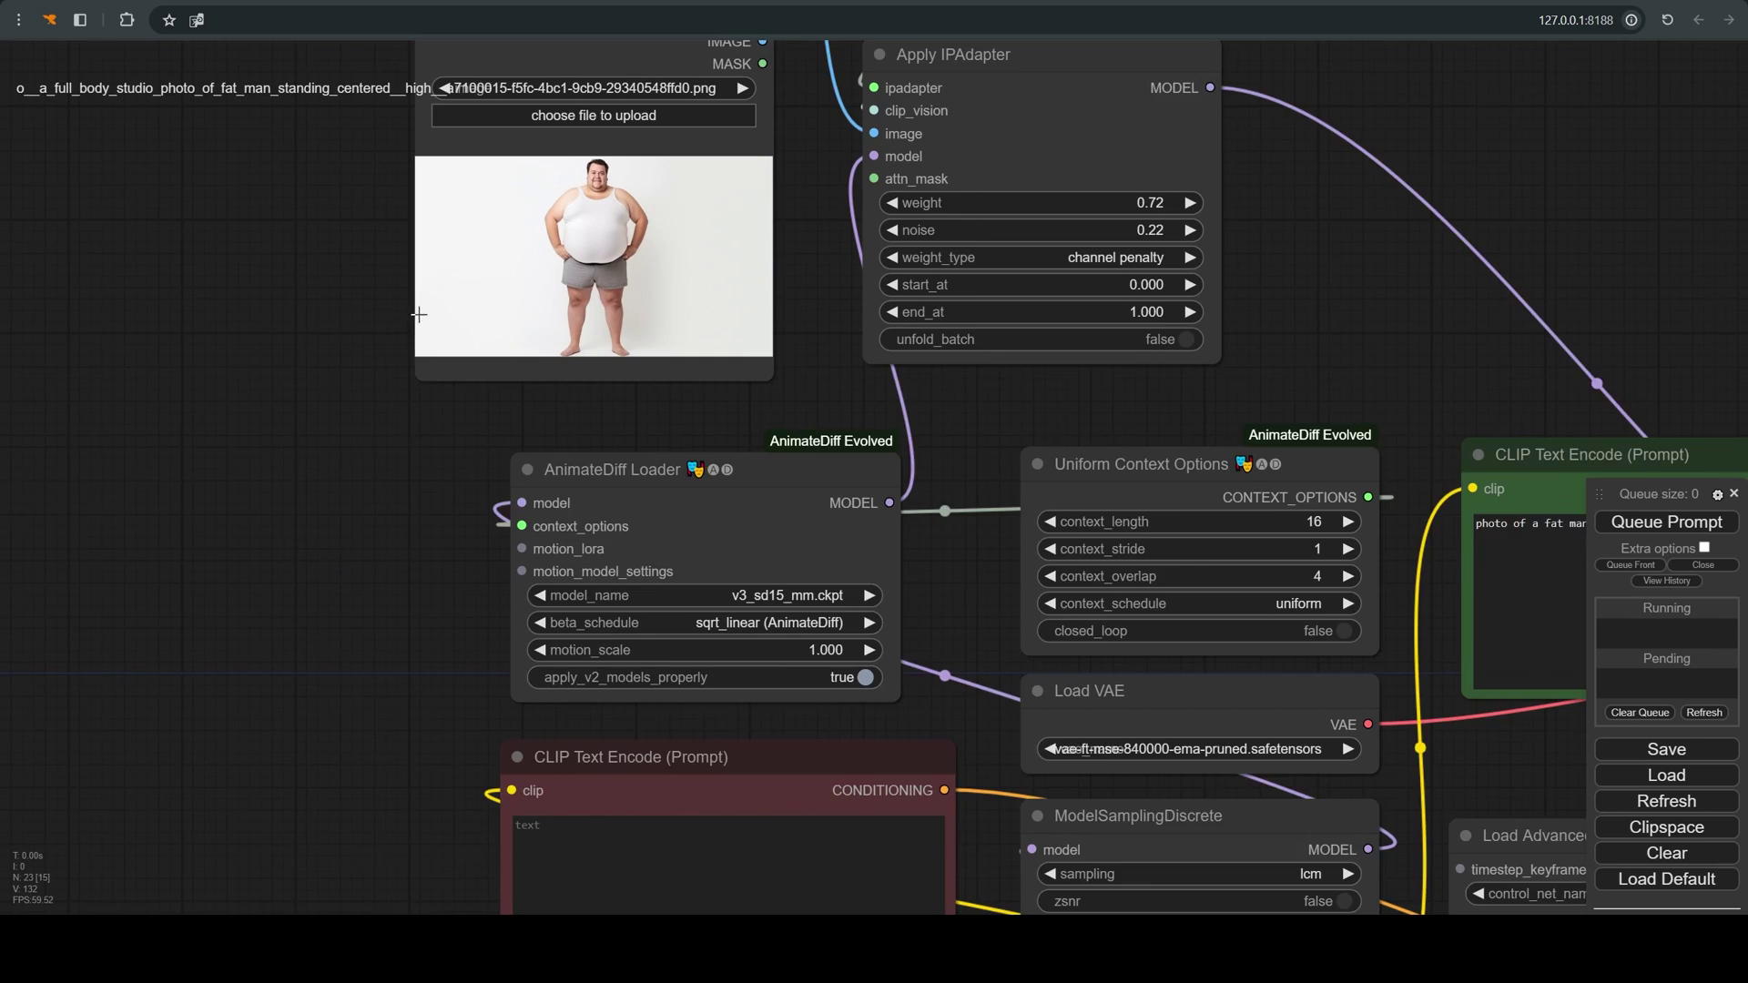
pyautogui.moveTo(305, 254); pyautogui.dragTo(285, 527)
# Open the reference photo from the Load Image node in the SAM Detector
pyautogui.rightClick(587, 469)
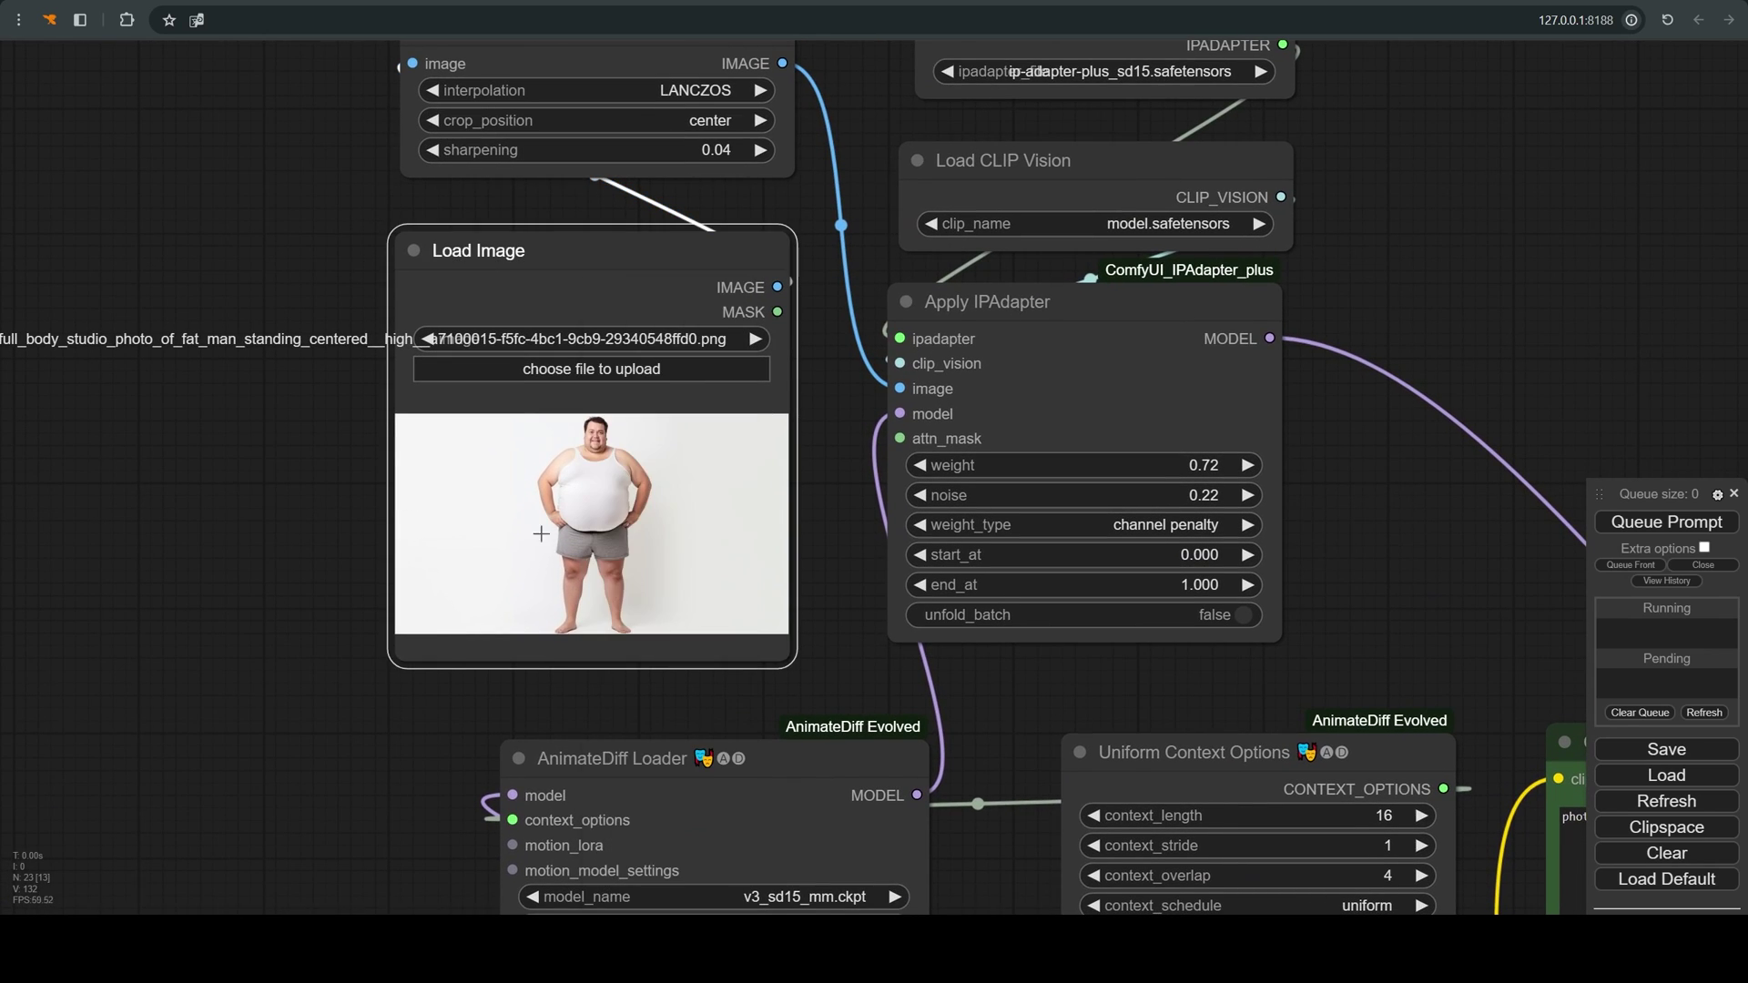
pyautogui.rightClick(538, 452)
pyautogui.click(590, 366)
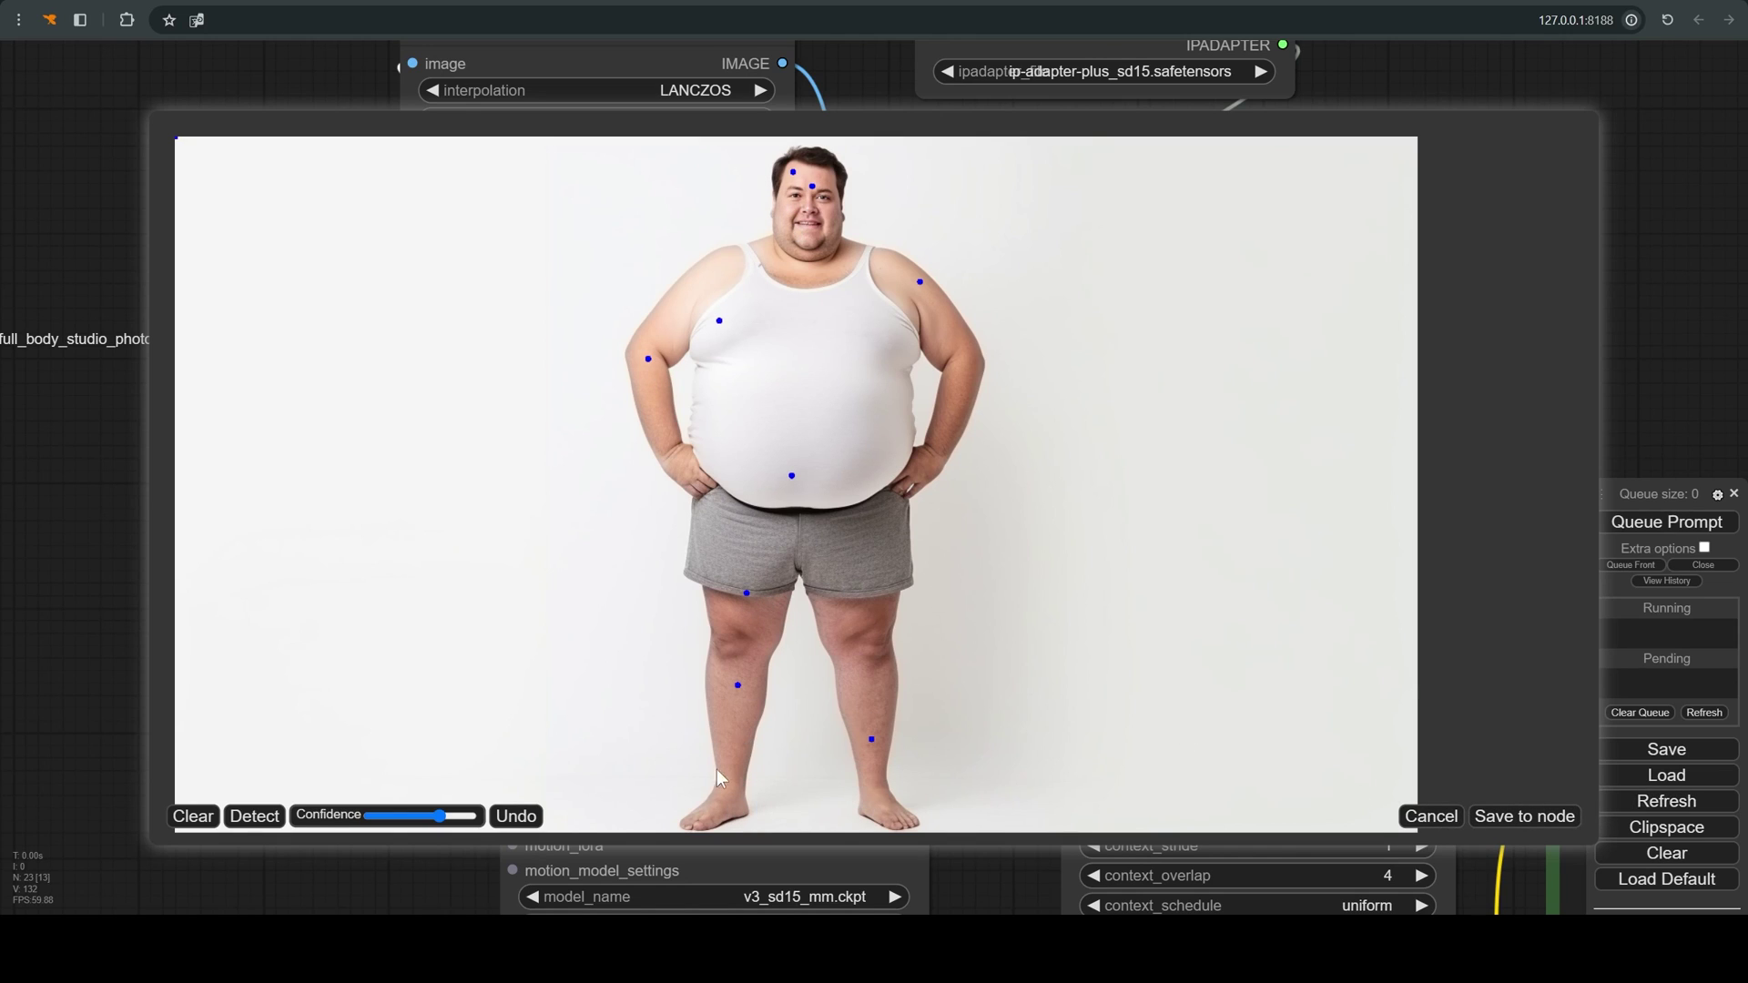
# Detect the man's mask, save it to Load Image, and wire it to Apply IPAdapter's attn_mask
pyautogui.click(246, 818)
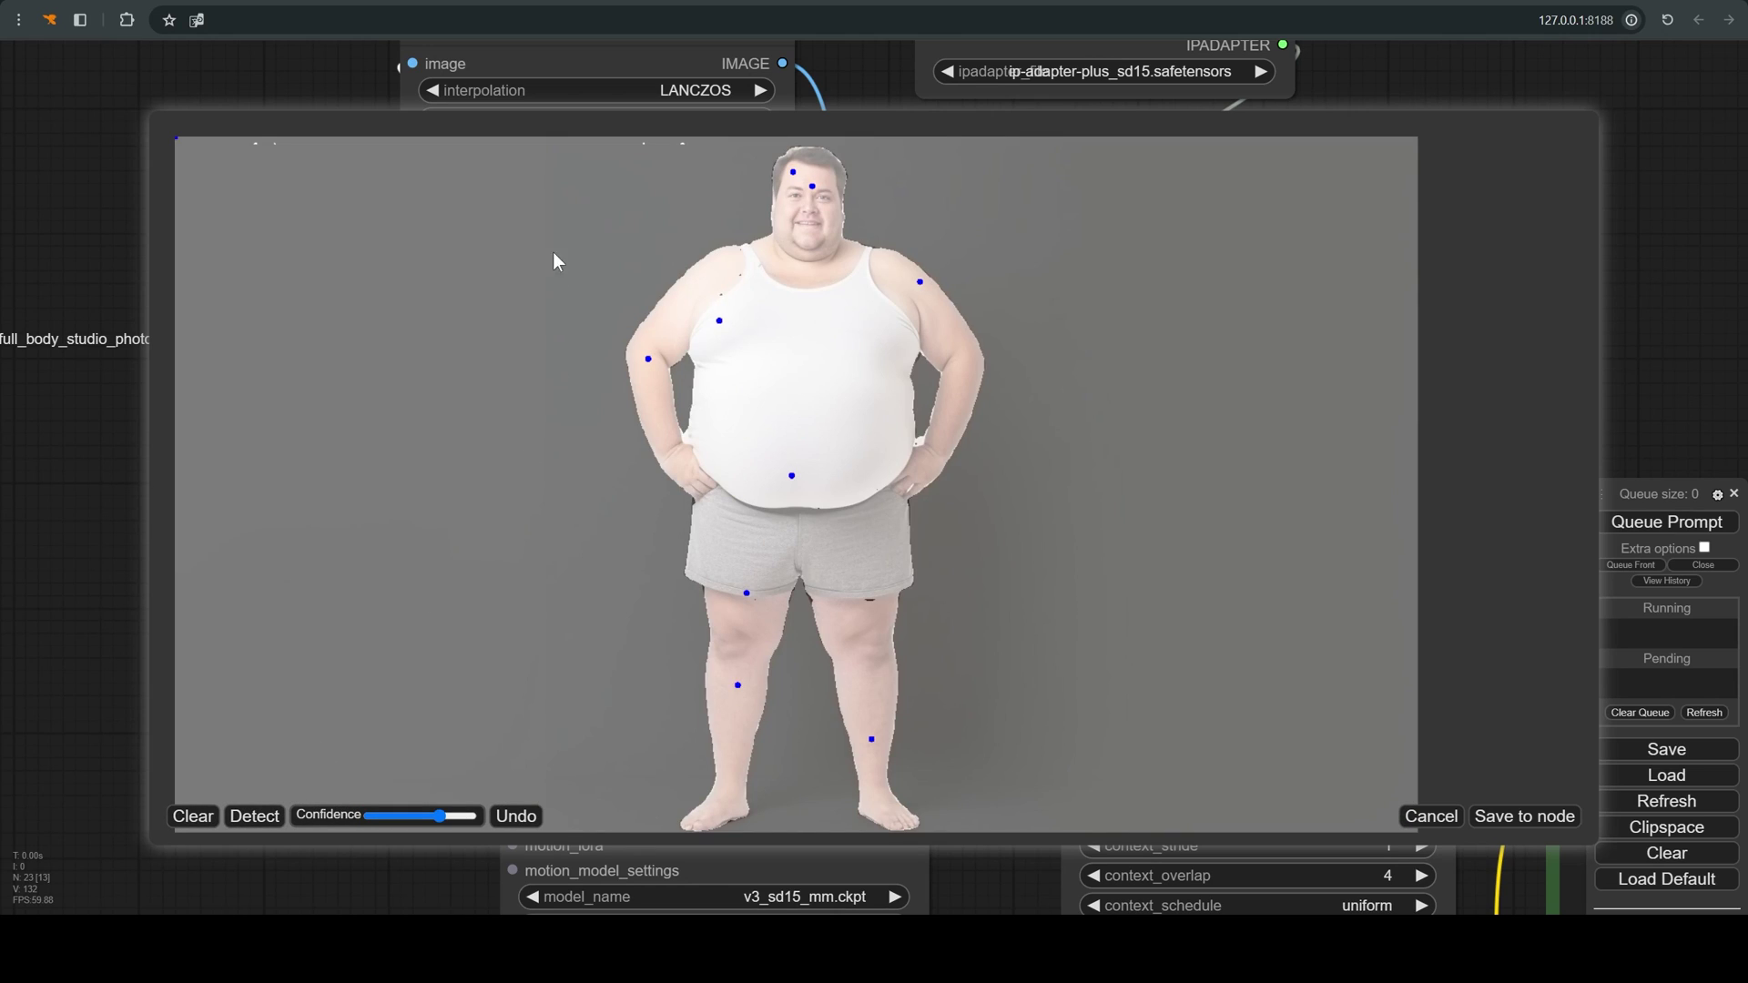
pyautogui.click(1518, 819)
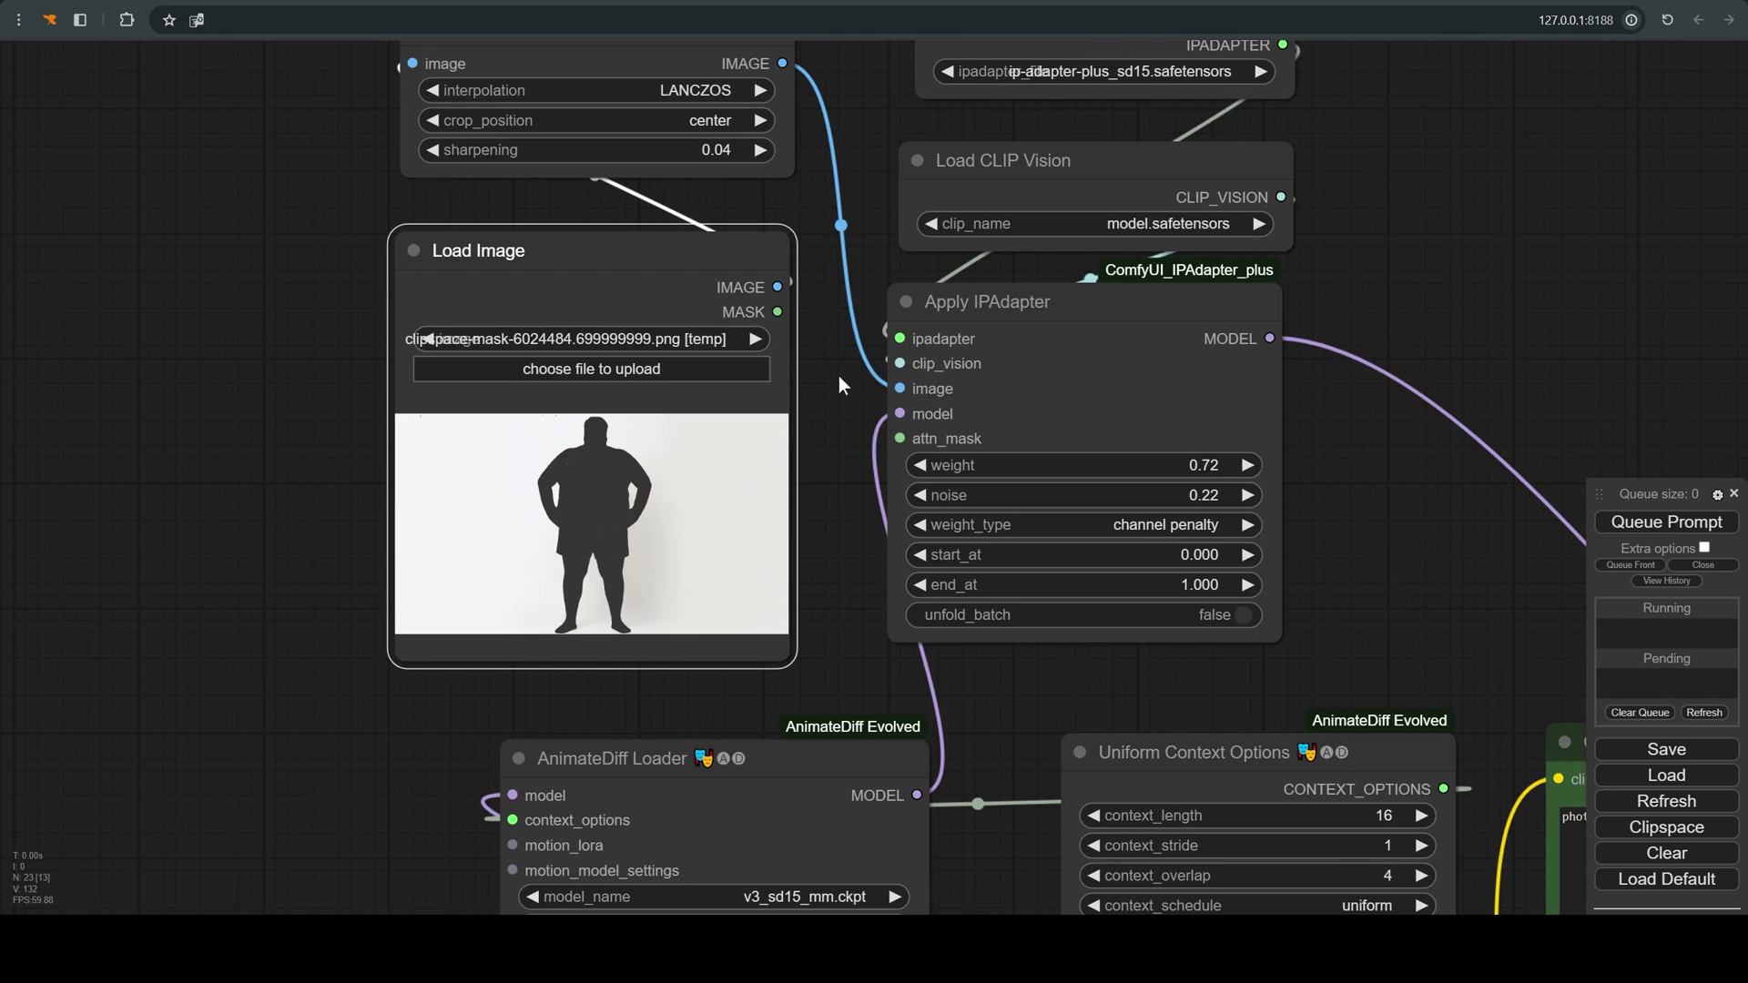
pyautogui.moveTo(782, 313); pyautogui.dragTo(899, 438)
# Queue a new generation using the mask and review the resulting jungle clip
pyautogui.scroll(-5, 1116, 561)
pyautogui.scroll(-3, 1116, 562)
pyautogui.moveTo(1451, 385); pyautogui.dragTo(925, 176)
pyautogui.scroll(2, 925, 175)
pyautogui.click(1666, 521)
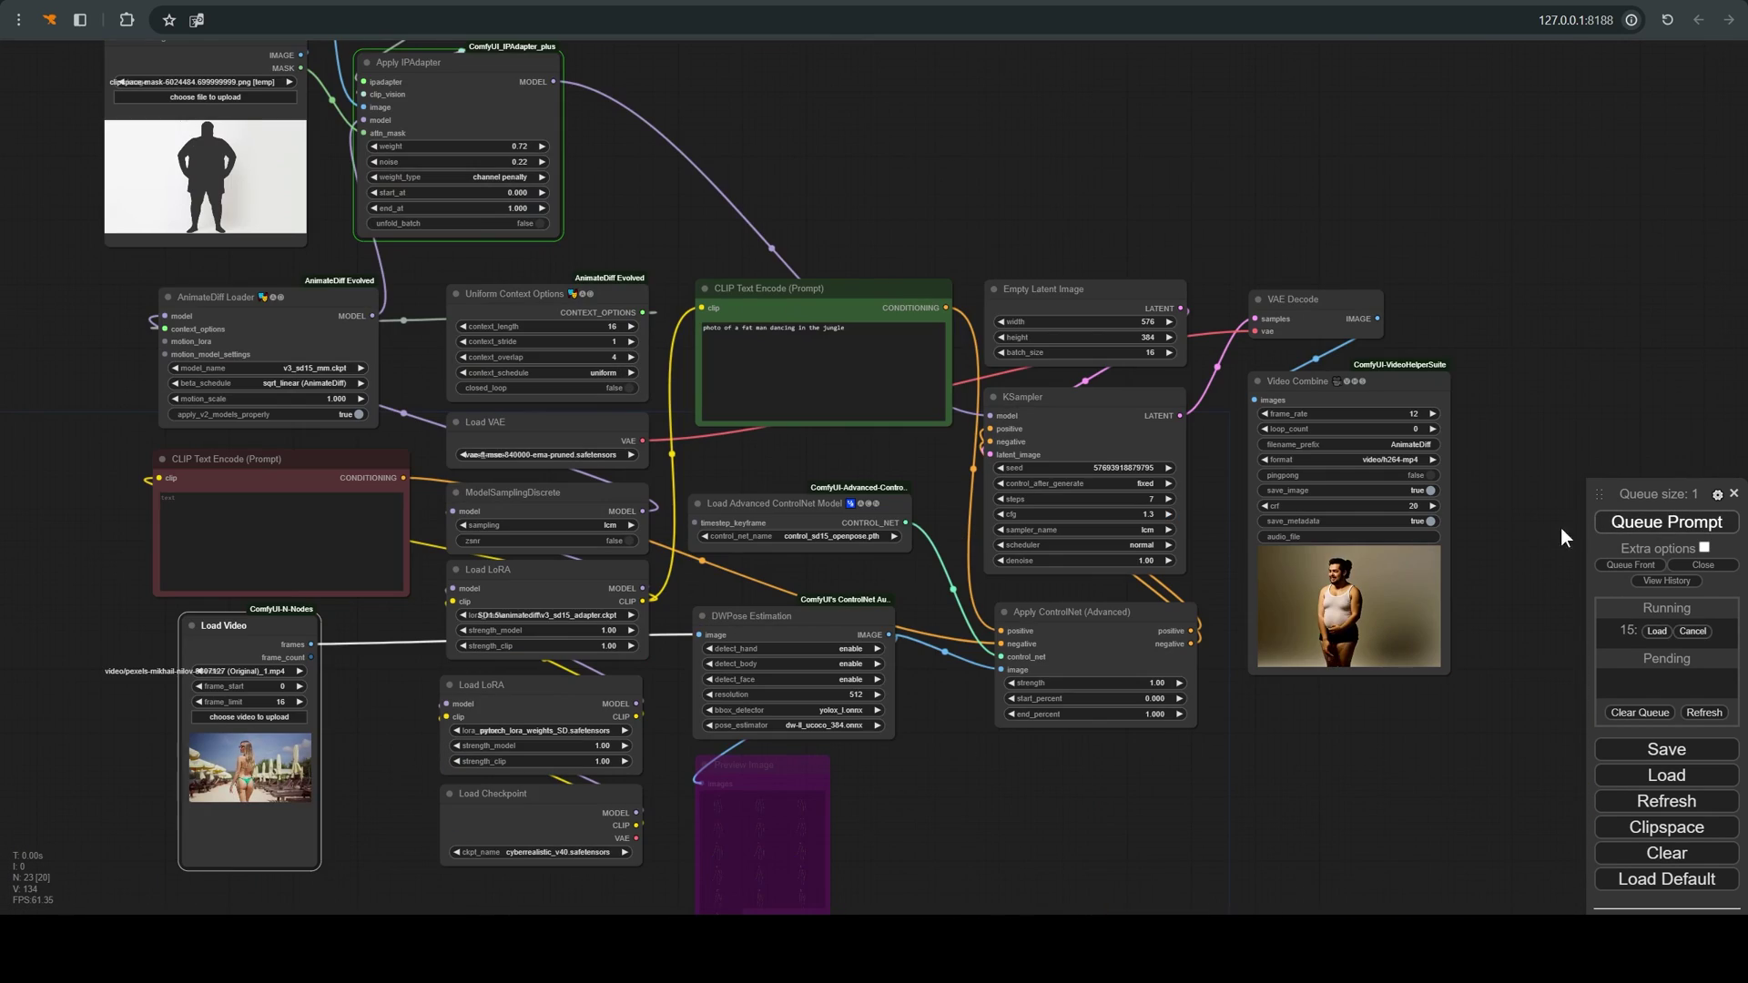
pyautogui.scroll(-2, 1385, 595)
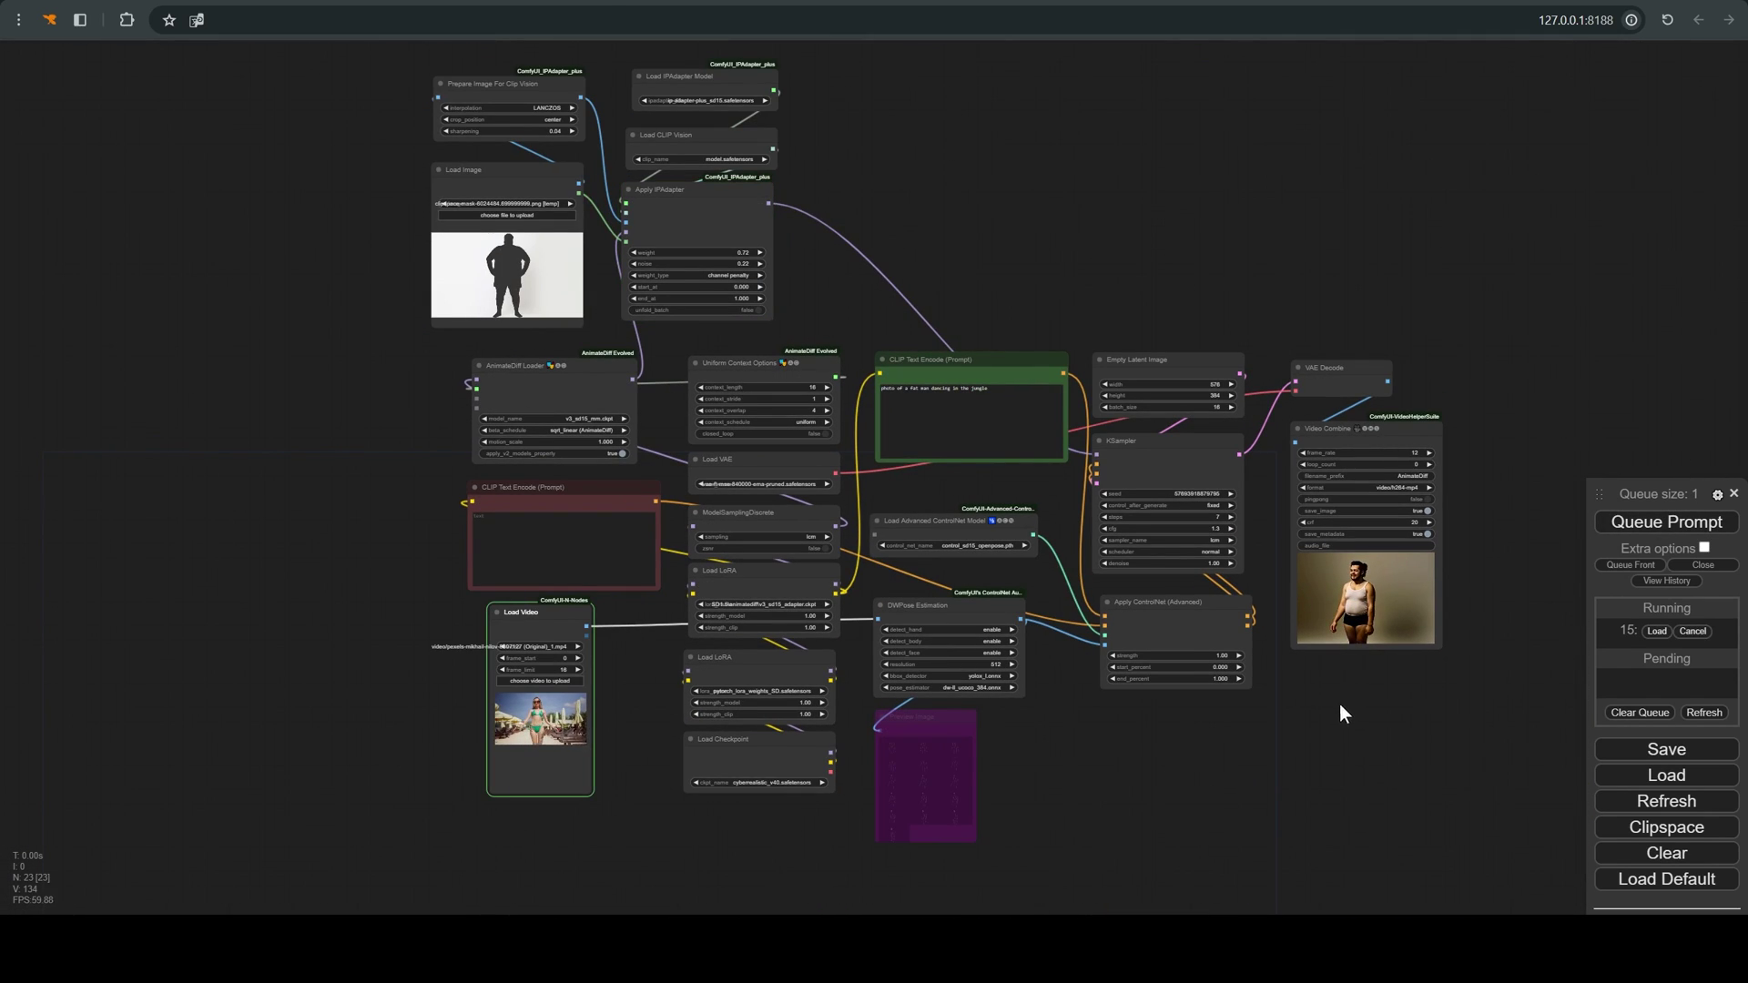
pyautogui.moveTo(1340, 703); pyautogui.dragTo(1238, 756)
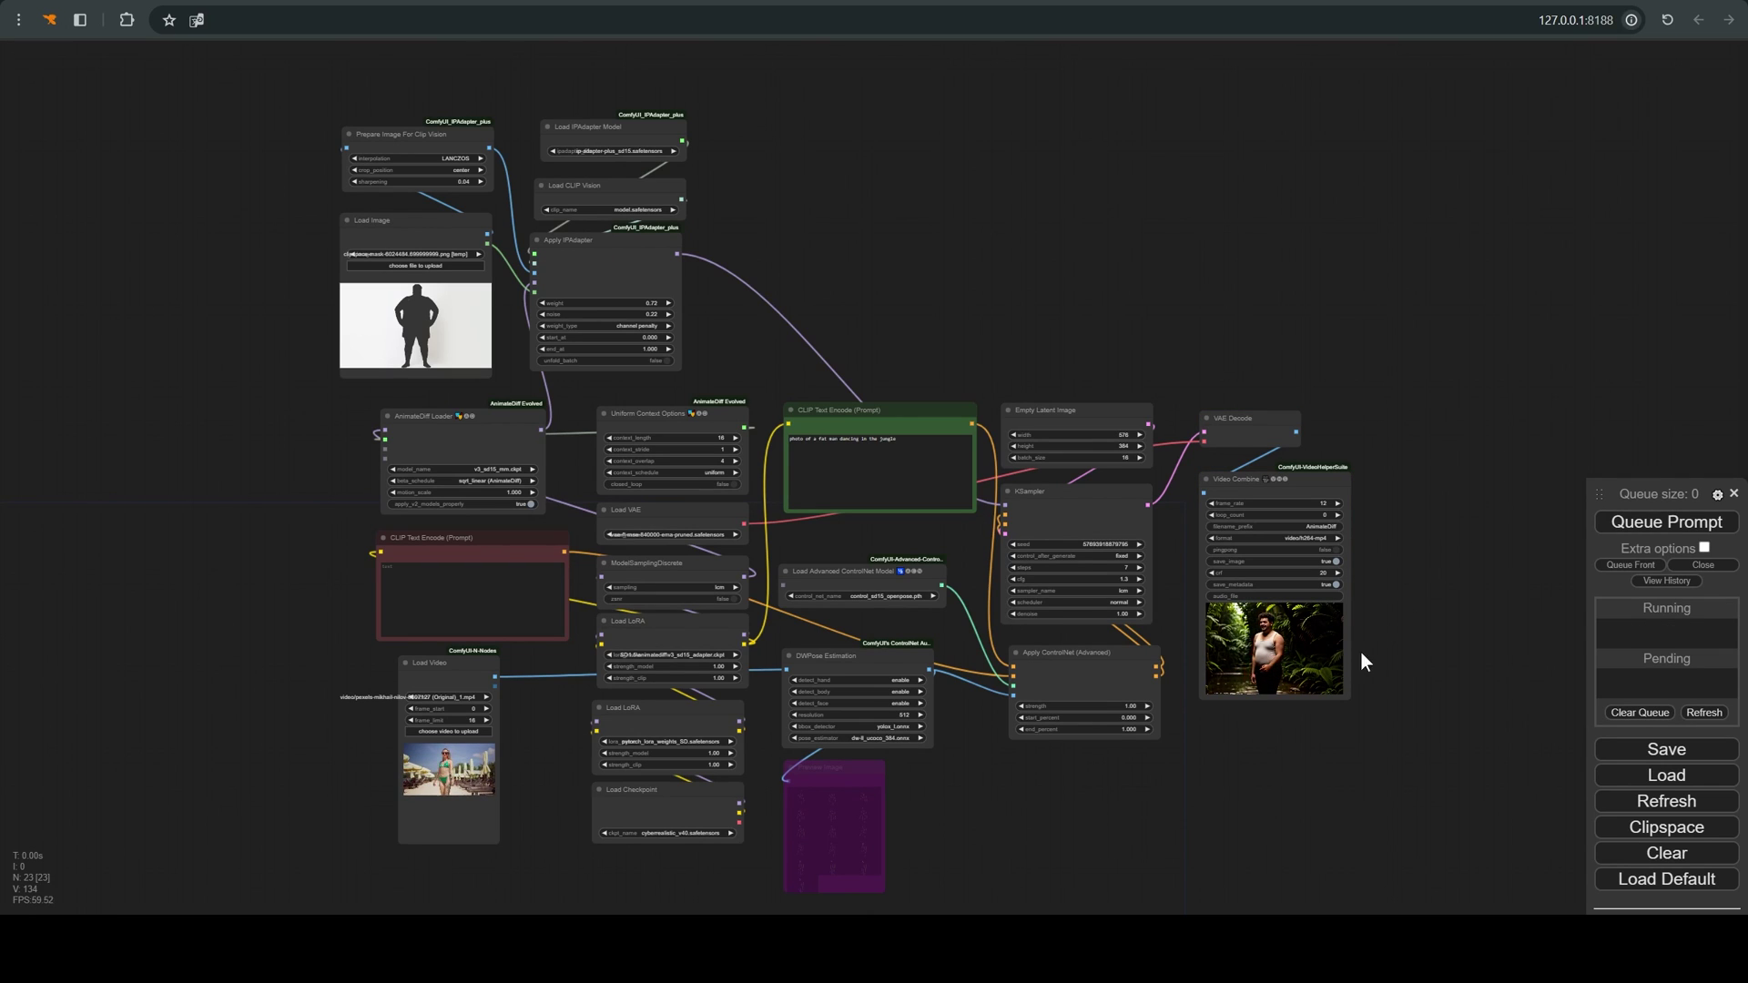
pyautogui.scroll(8, 1382, 649)
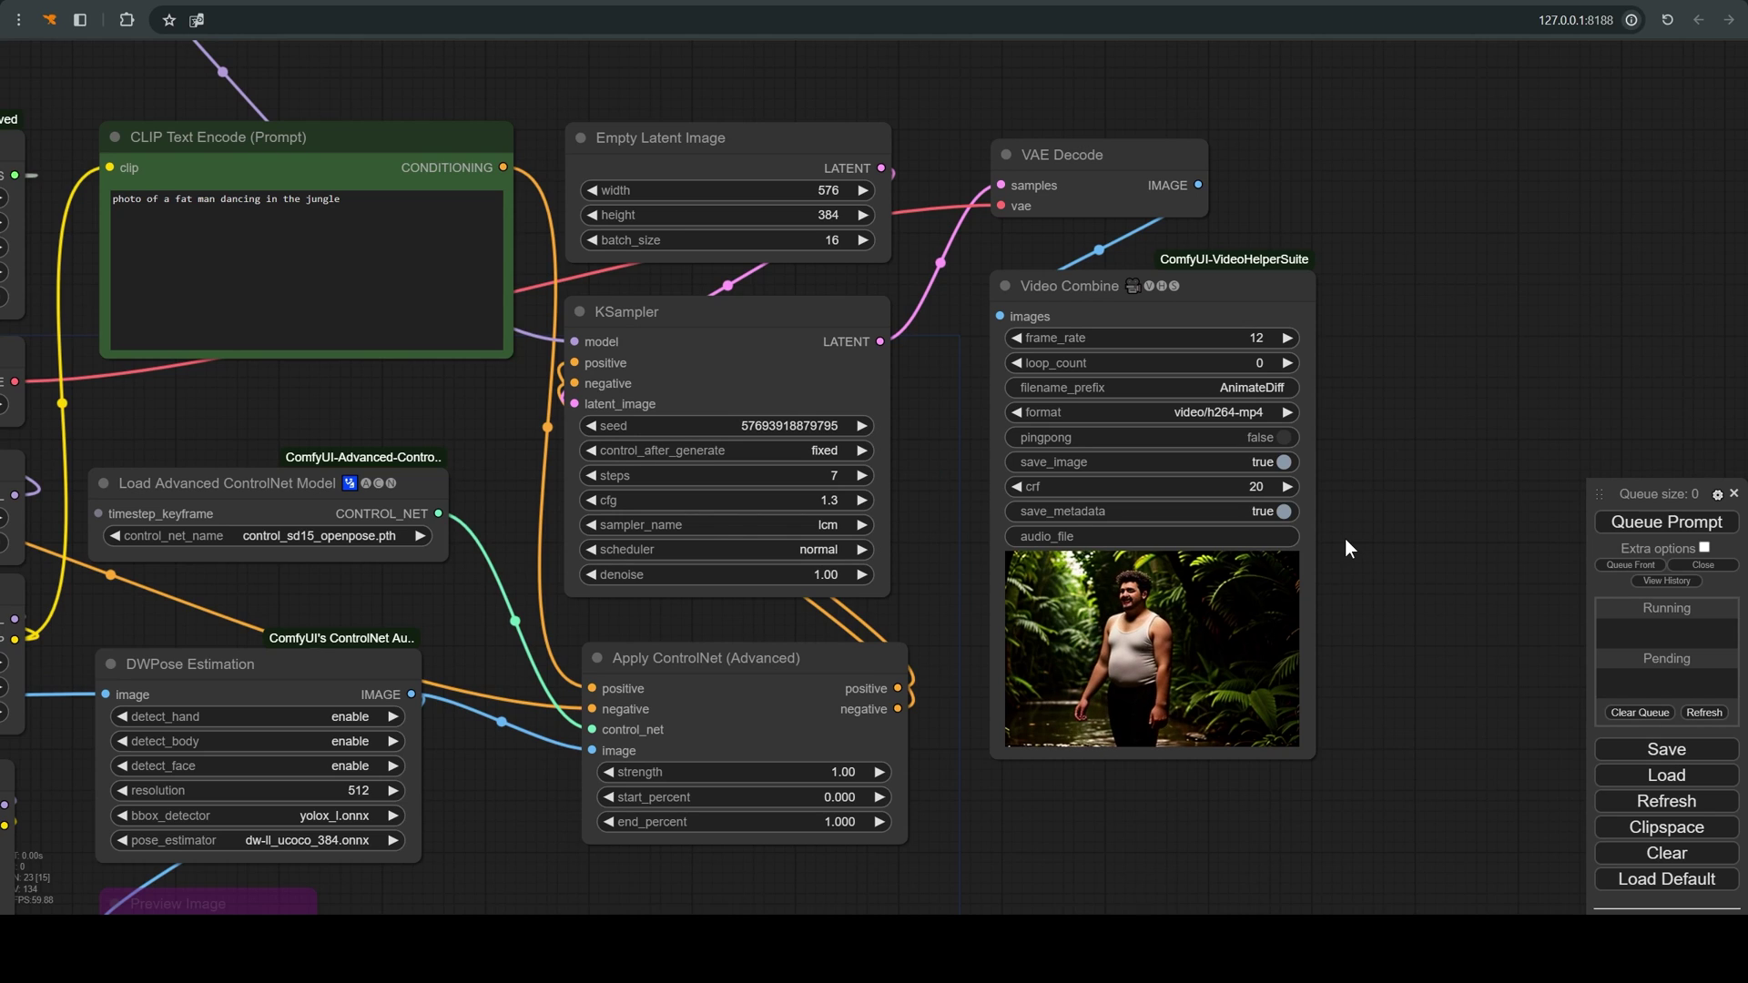
pyautogui.scroll(-5, 1346, 538)
pyautogui.scroll(-2, 1346, 545)
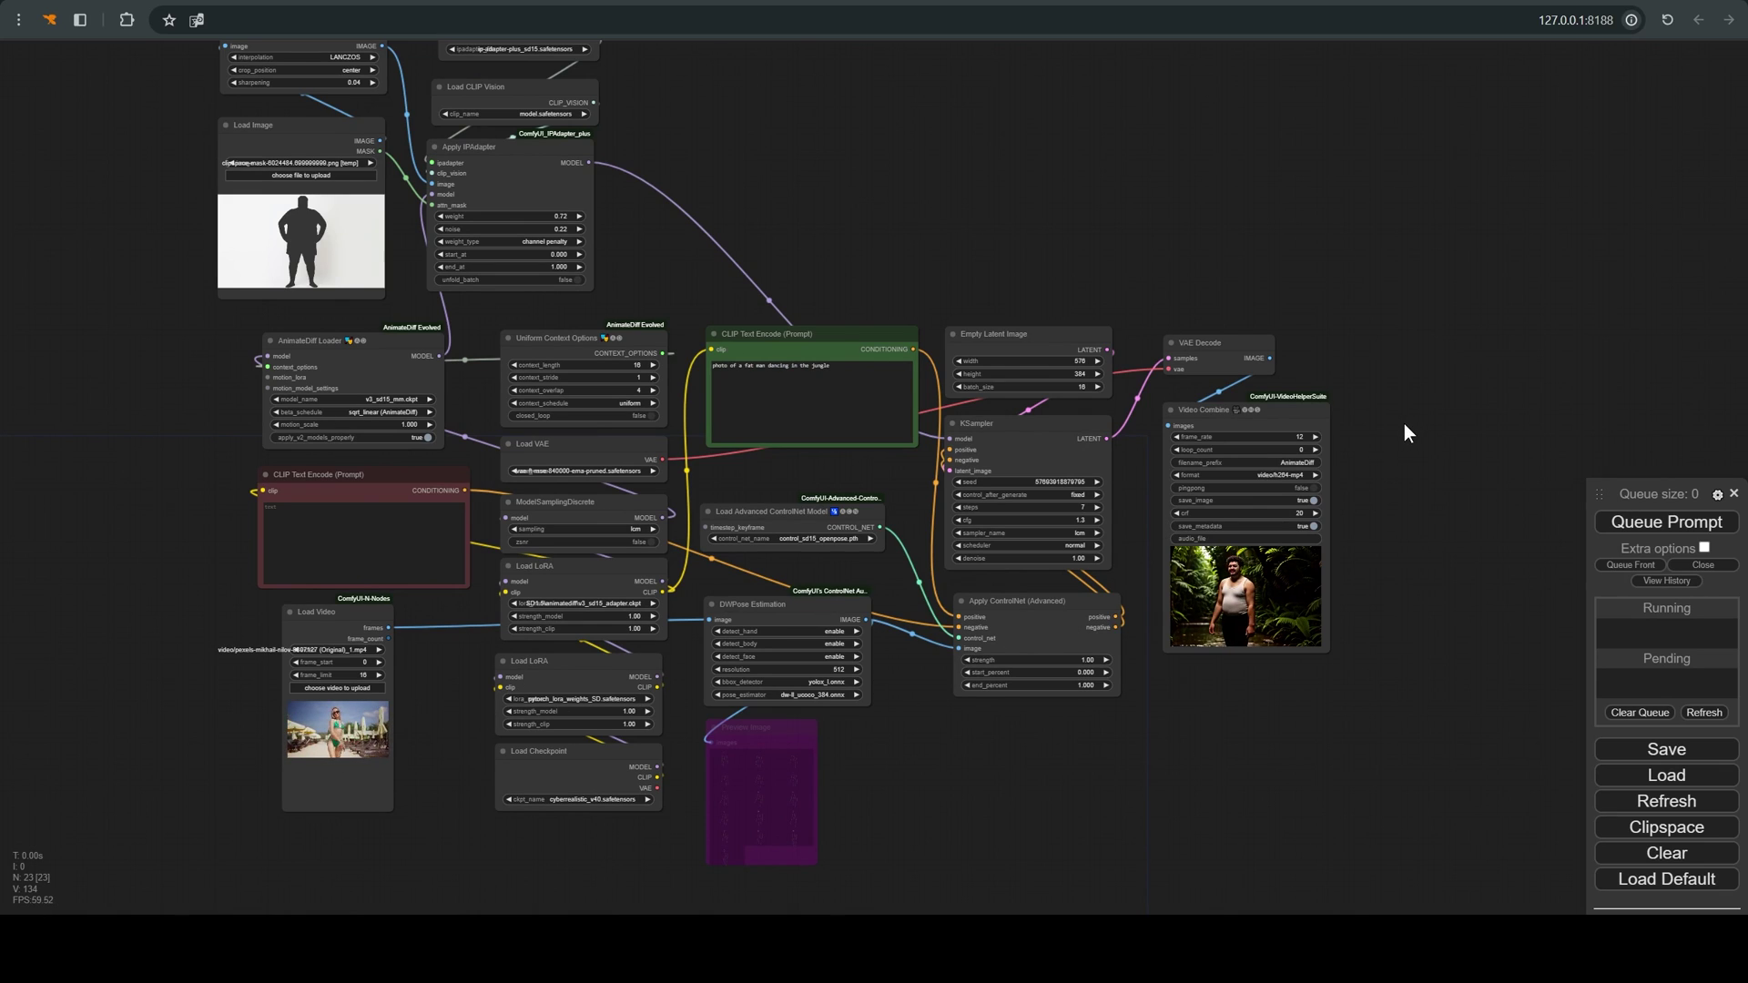
# Convert Load Video's frame_limit and Empty Latent Image's batch_size widgets into inputs
pyautogui.scroll(8, 1400, 424)
pyautogui.rightClick(590, 564)
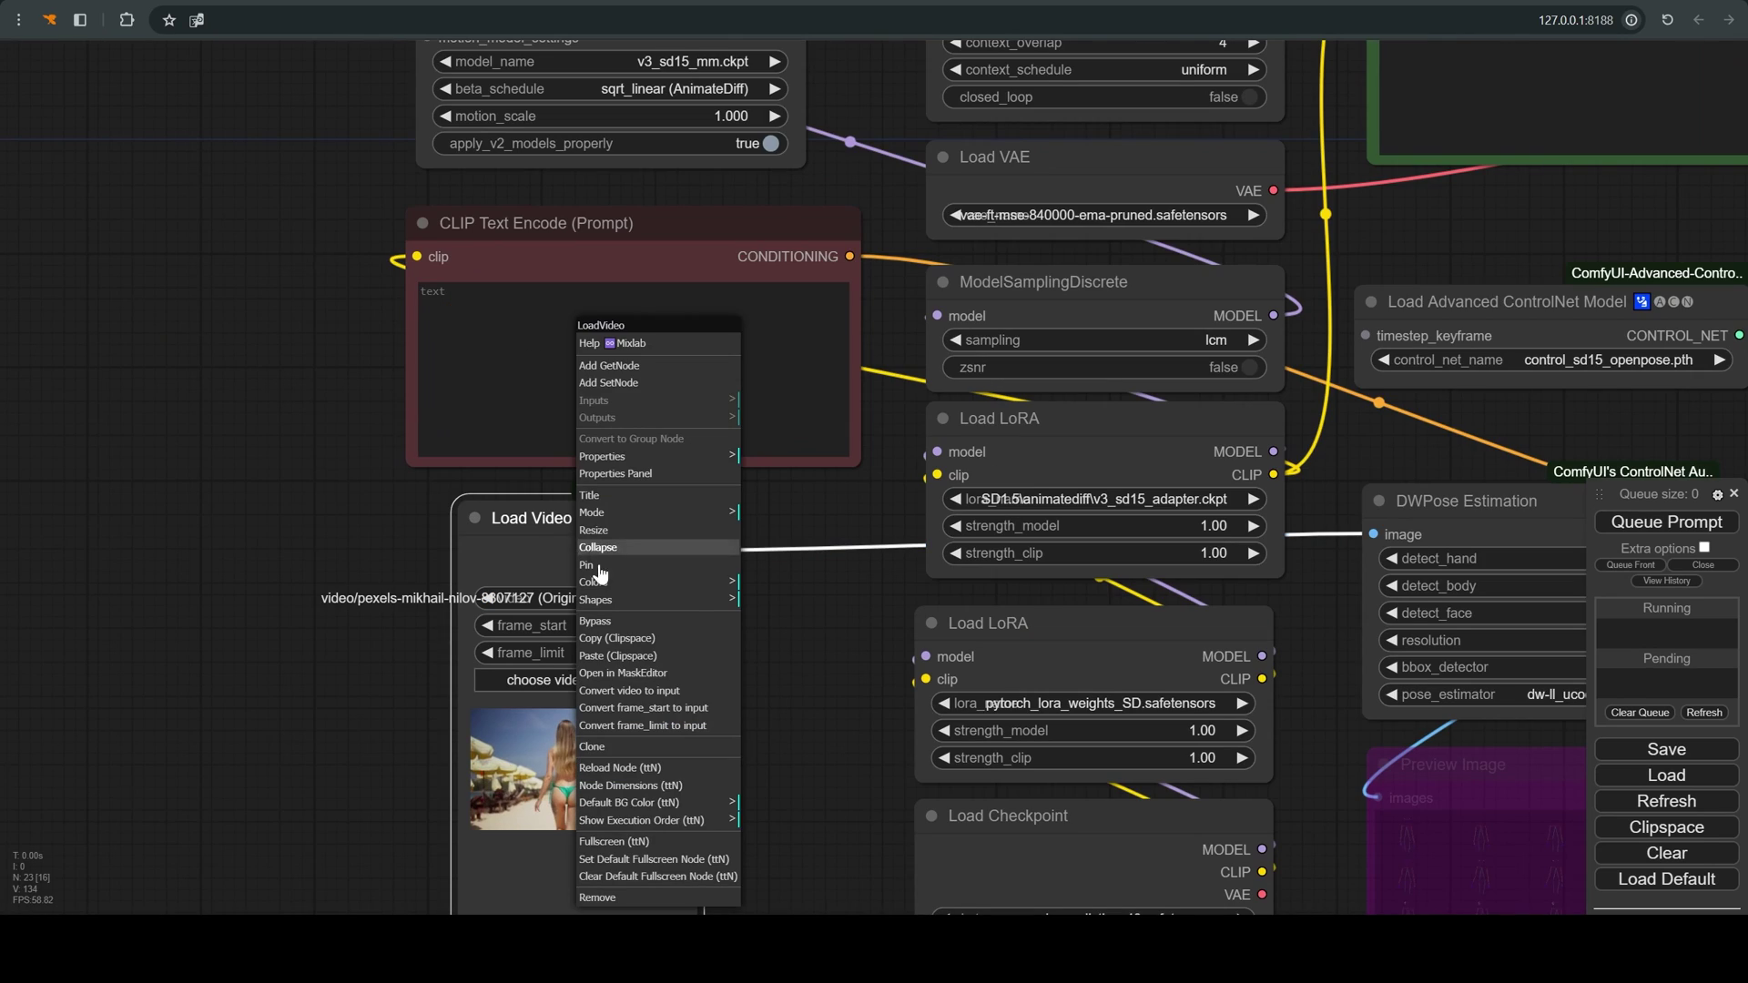
pyautogui.click(642, 726)
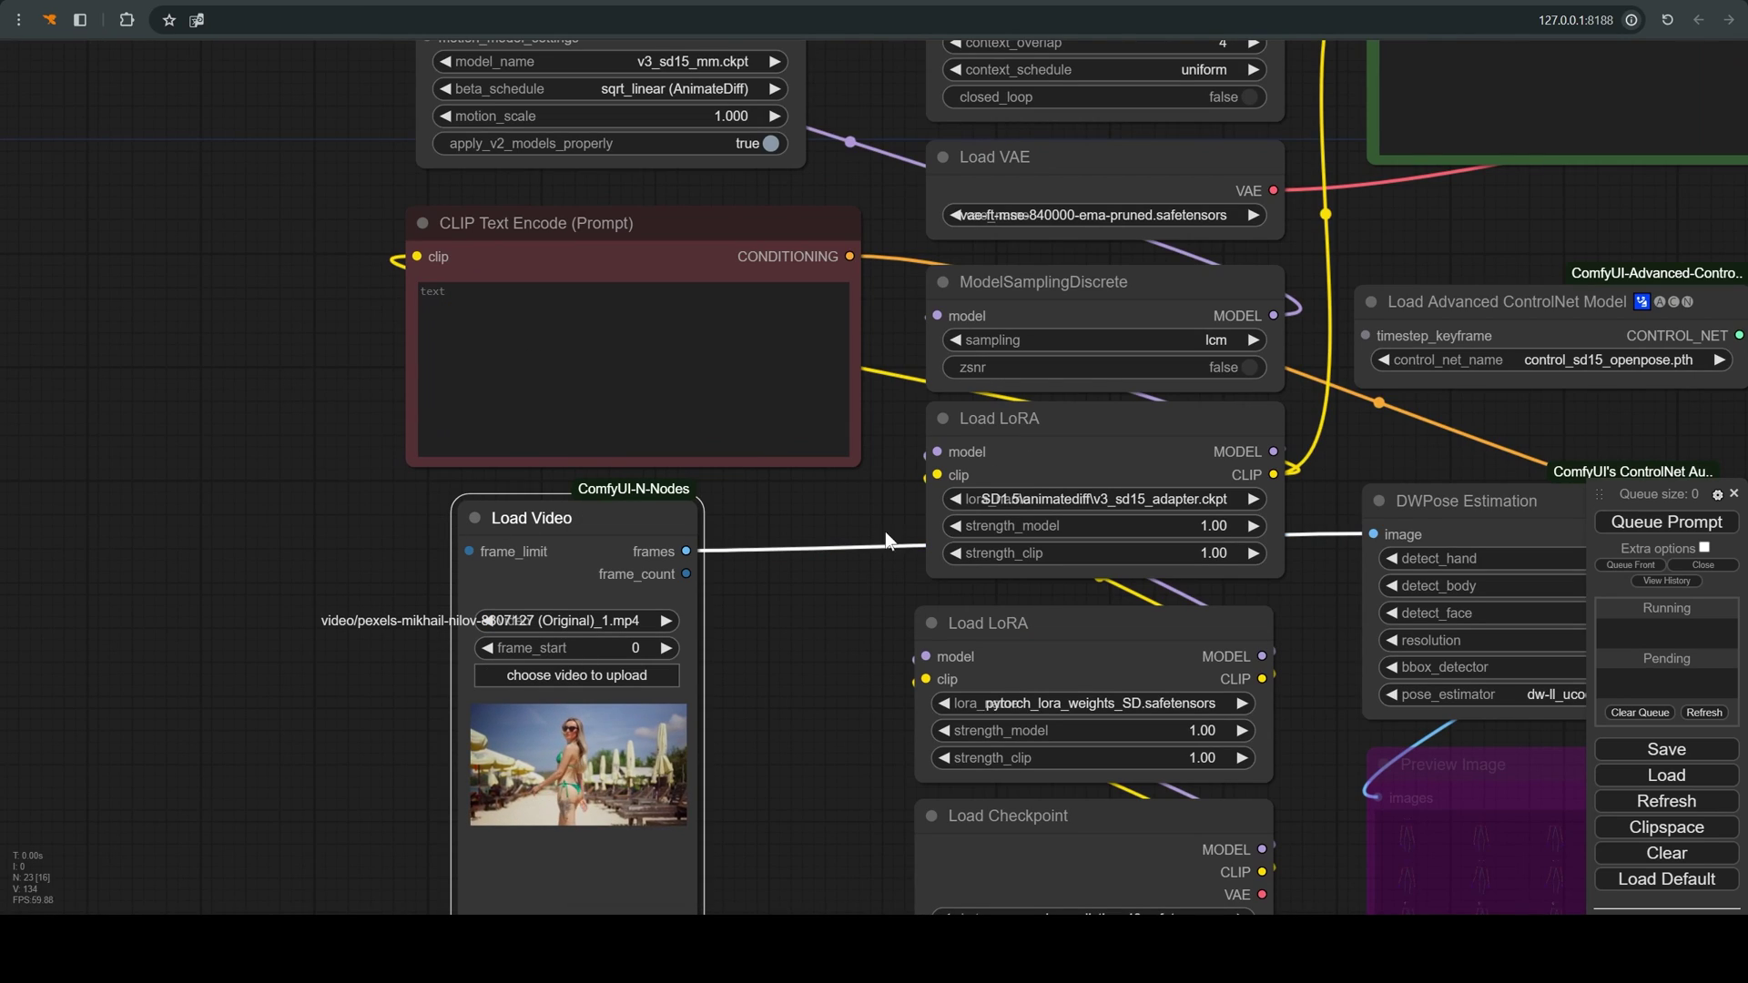
pyautogui.moveTo(1546, 419); pyautogui.dragTo(1012, 566)
pyautogui.rightClick(1581, 98)
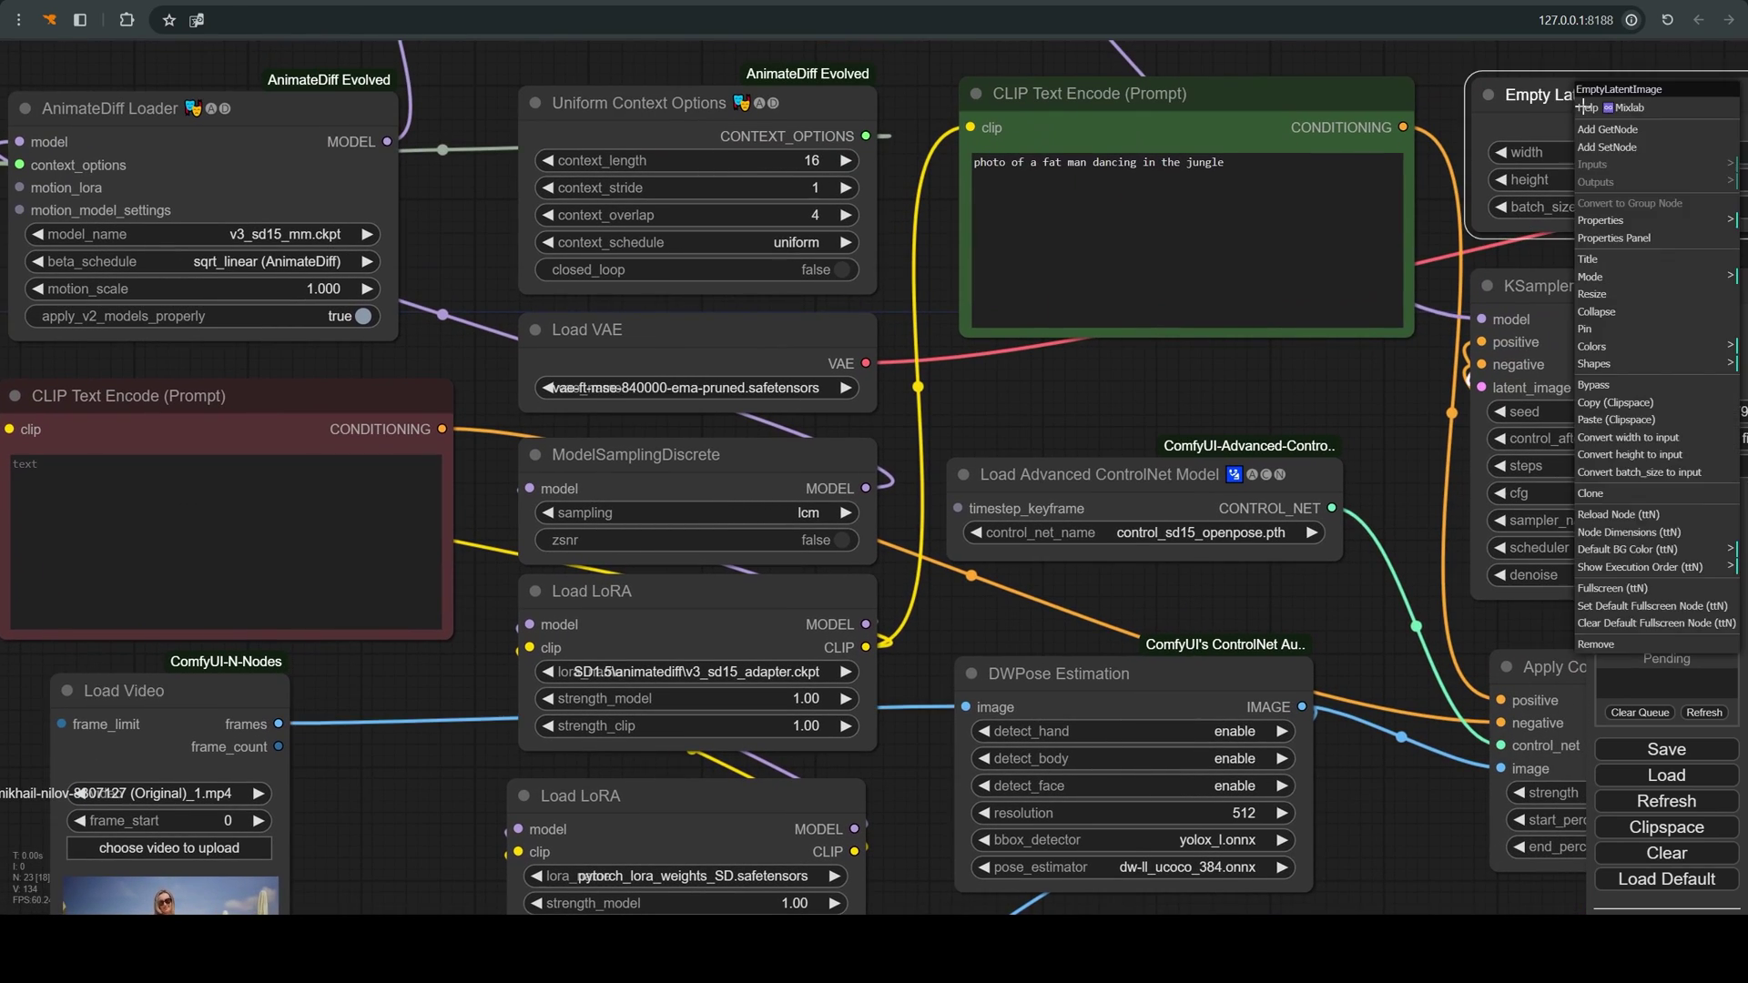
pyautogui.click(1614, 471)
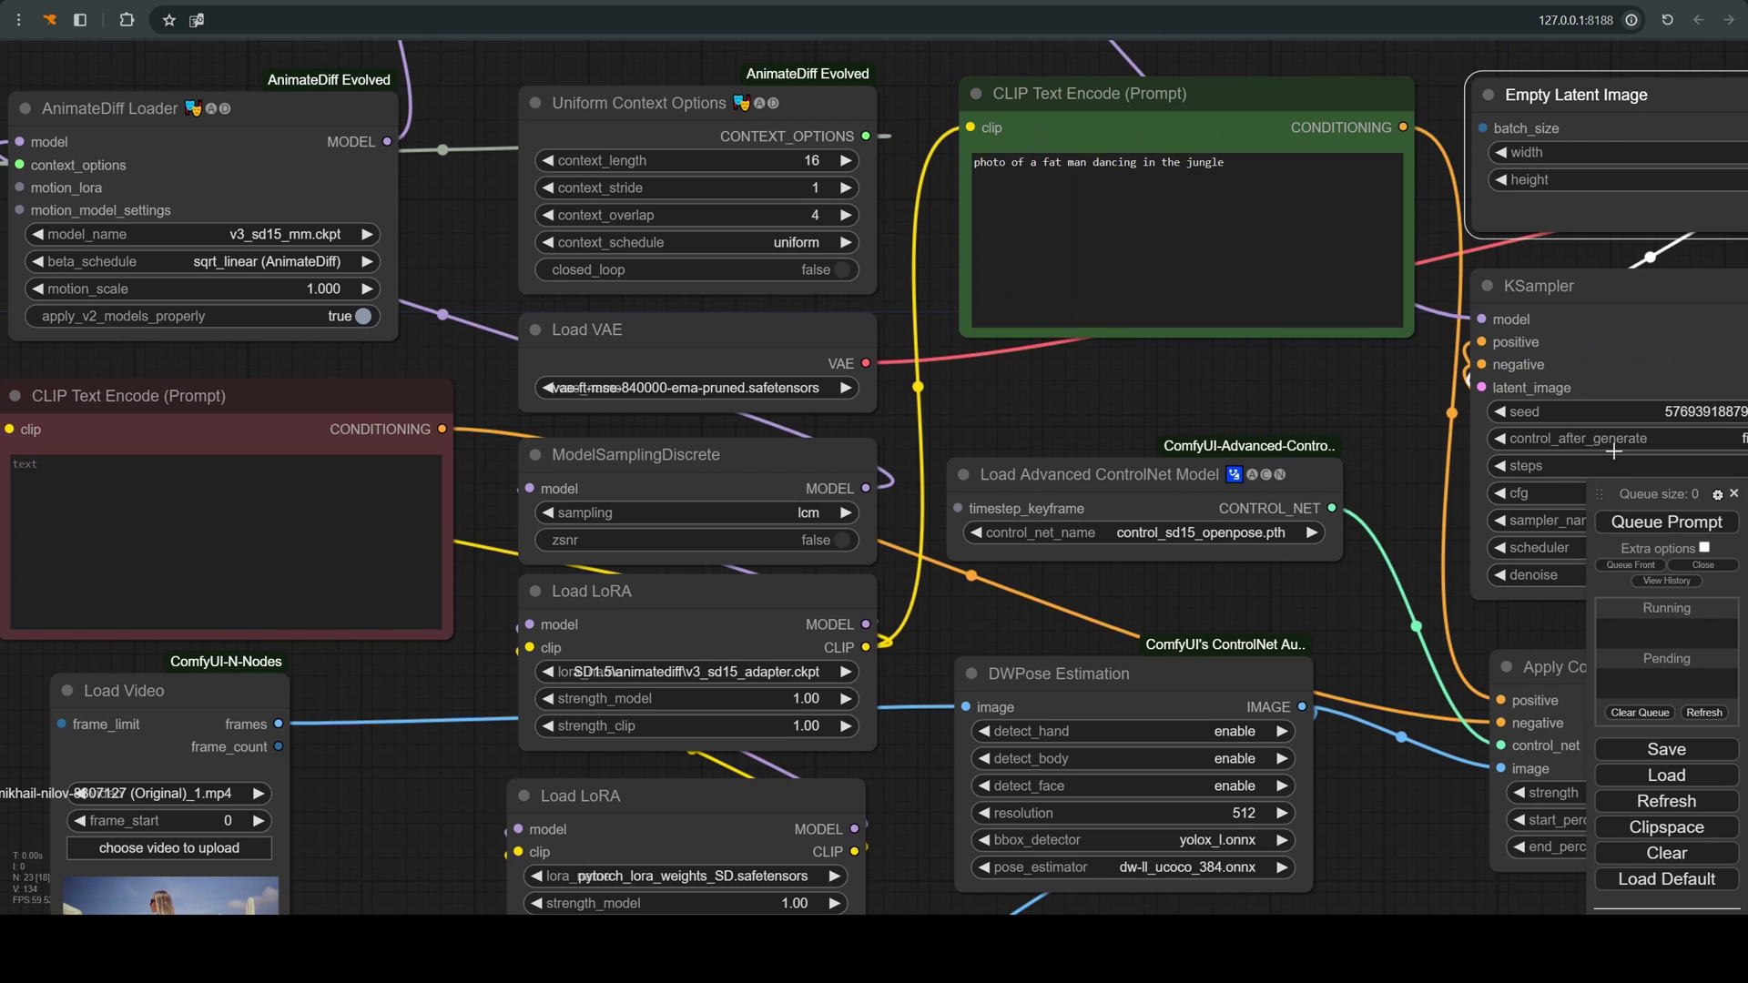
# Add a Primitive node linked to Load Video's frame_limit, searched as 'prim', and reposition it
pyautogui.scroll(-4, 1567, 120)
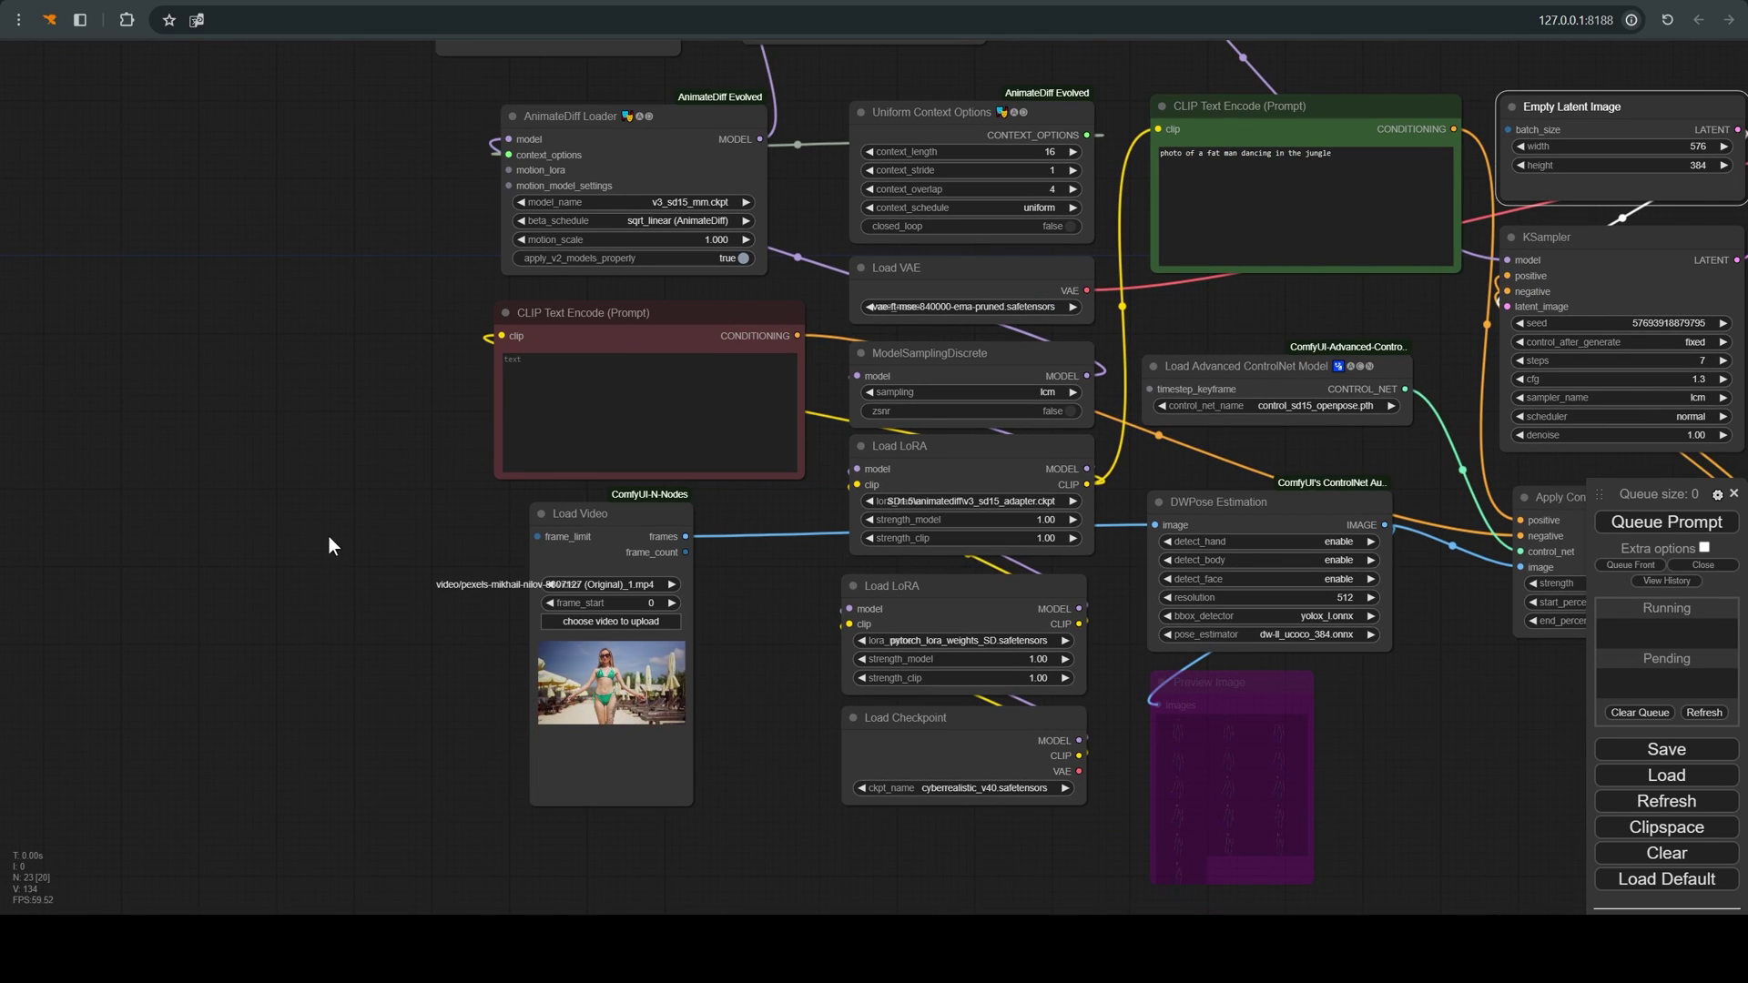
pyautogui.moveTo(537, 541); pyautogui.dragTo(319, 421)
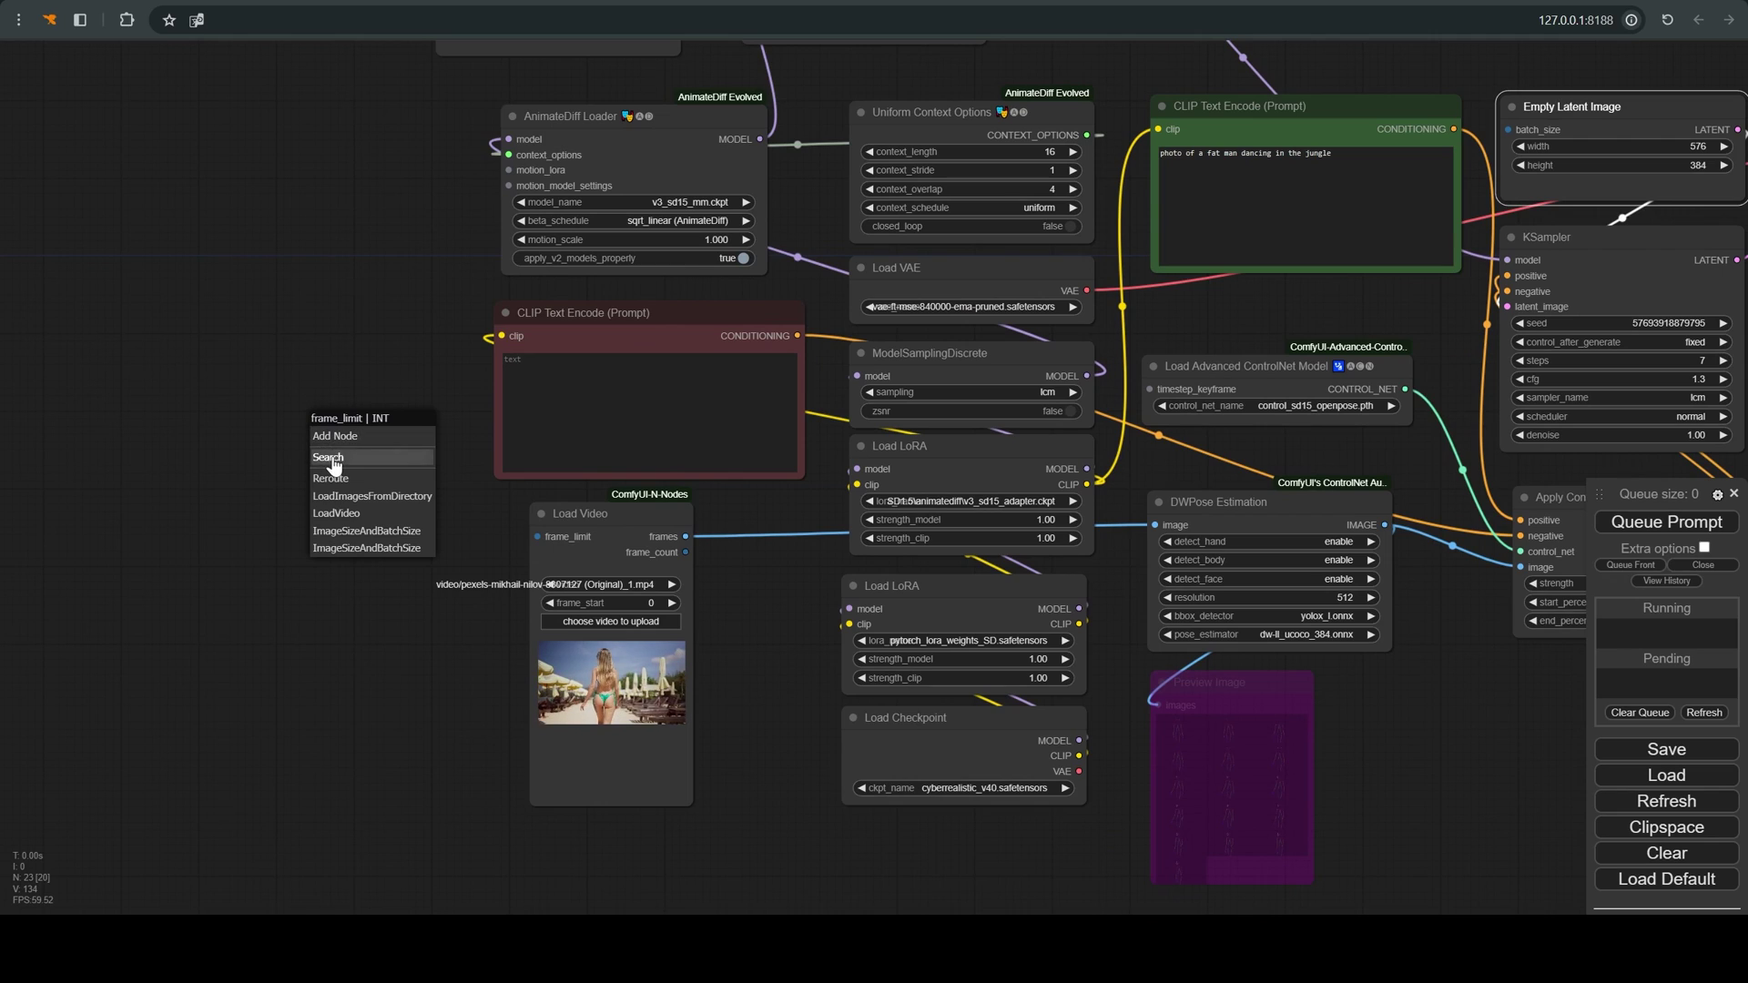
pyautogui.click(330, 458)
pyautogui.write('prim')
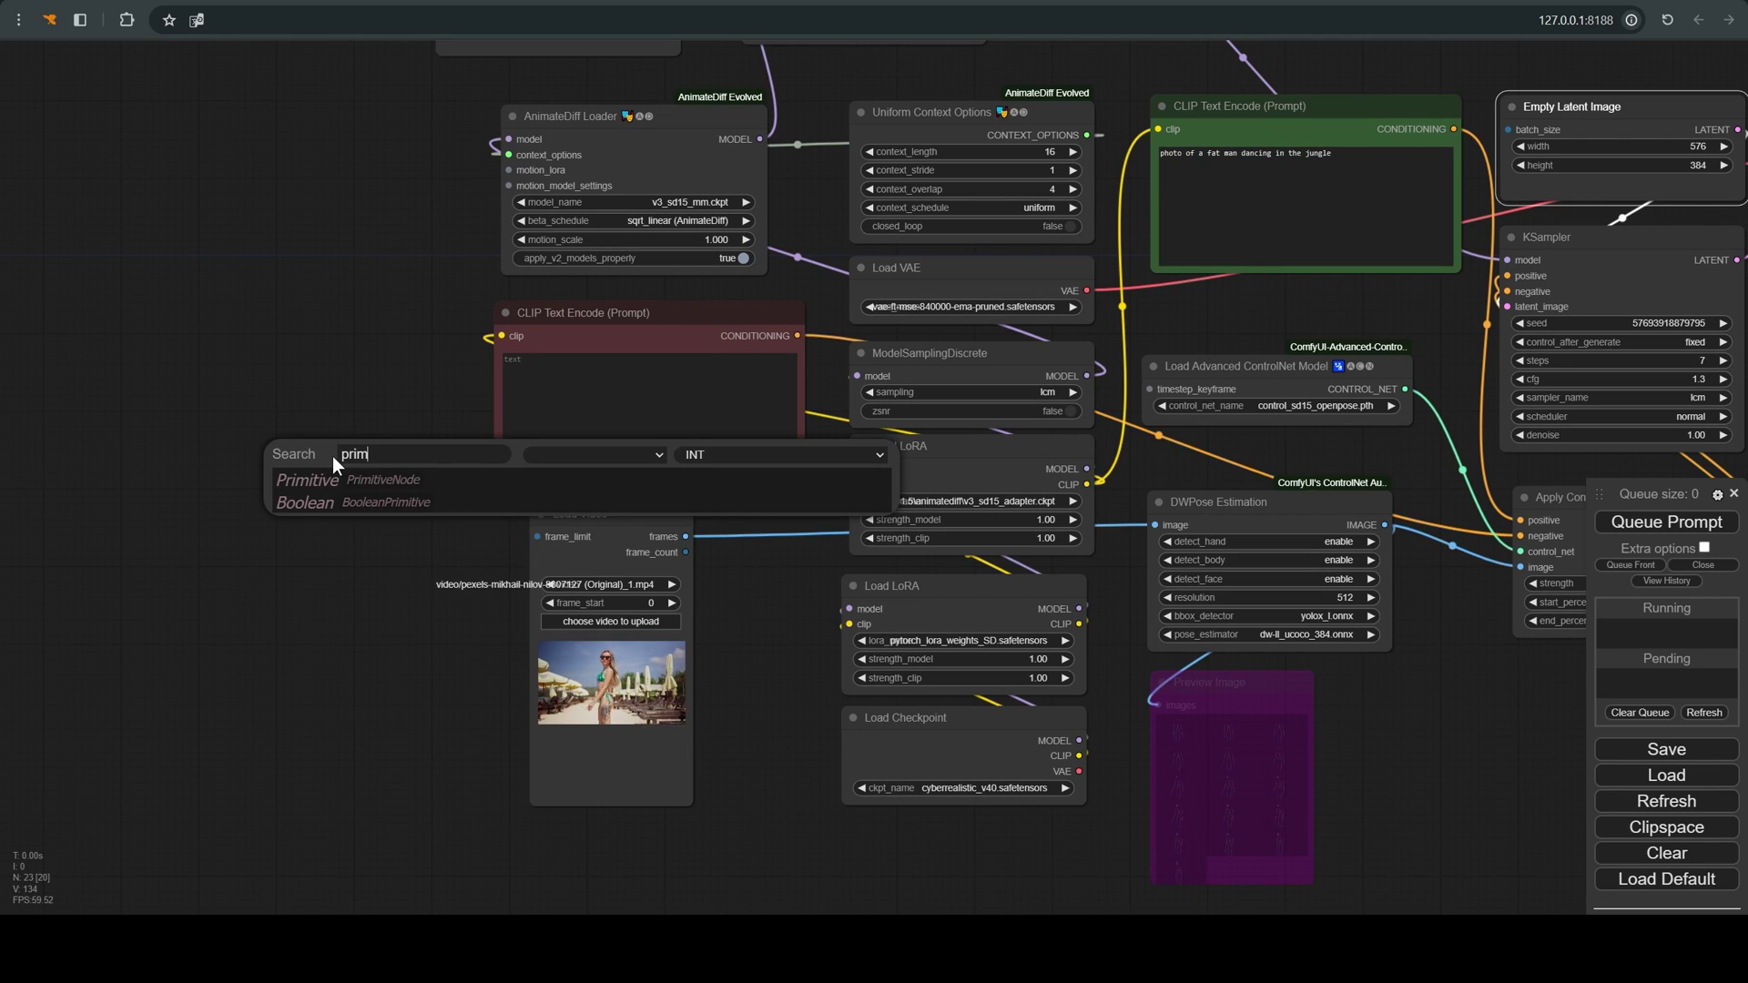
pyautogui.click(324, 481)
pyautogui.moveTo(405, 446); pyautogui.dragTo(1509, 129)
pyautogui.scroll(-2, 792, 572)
pyautogui.scroll(-1, 792, 571)
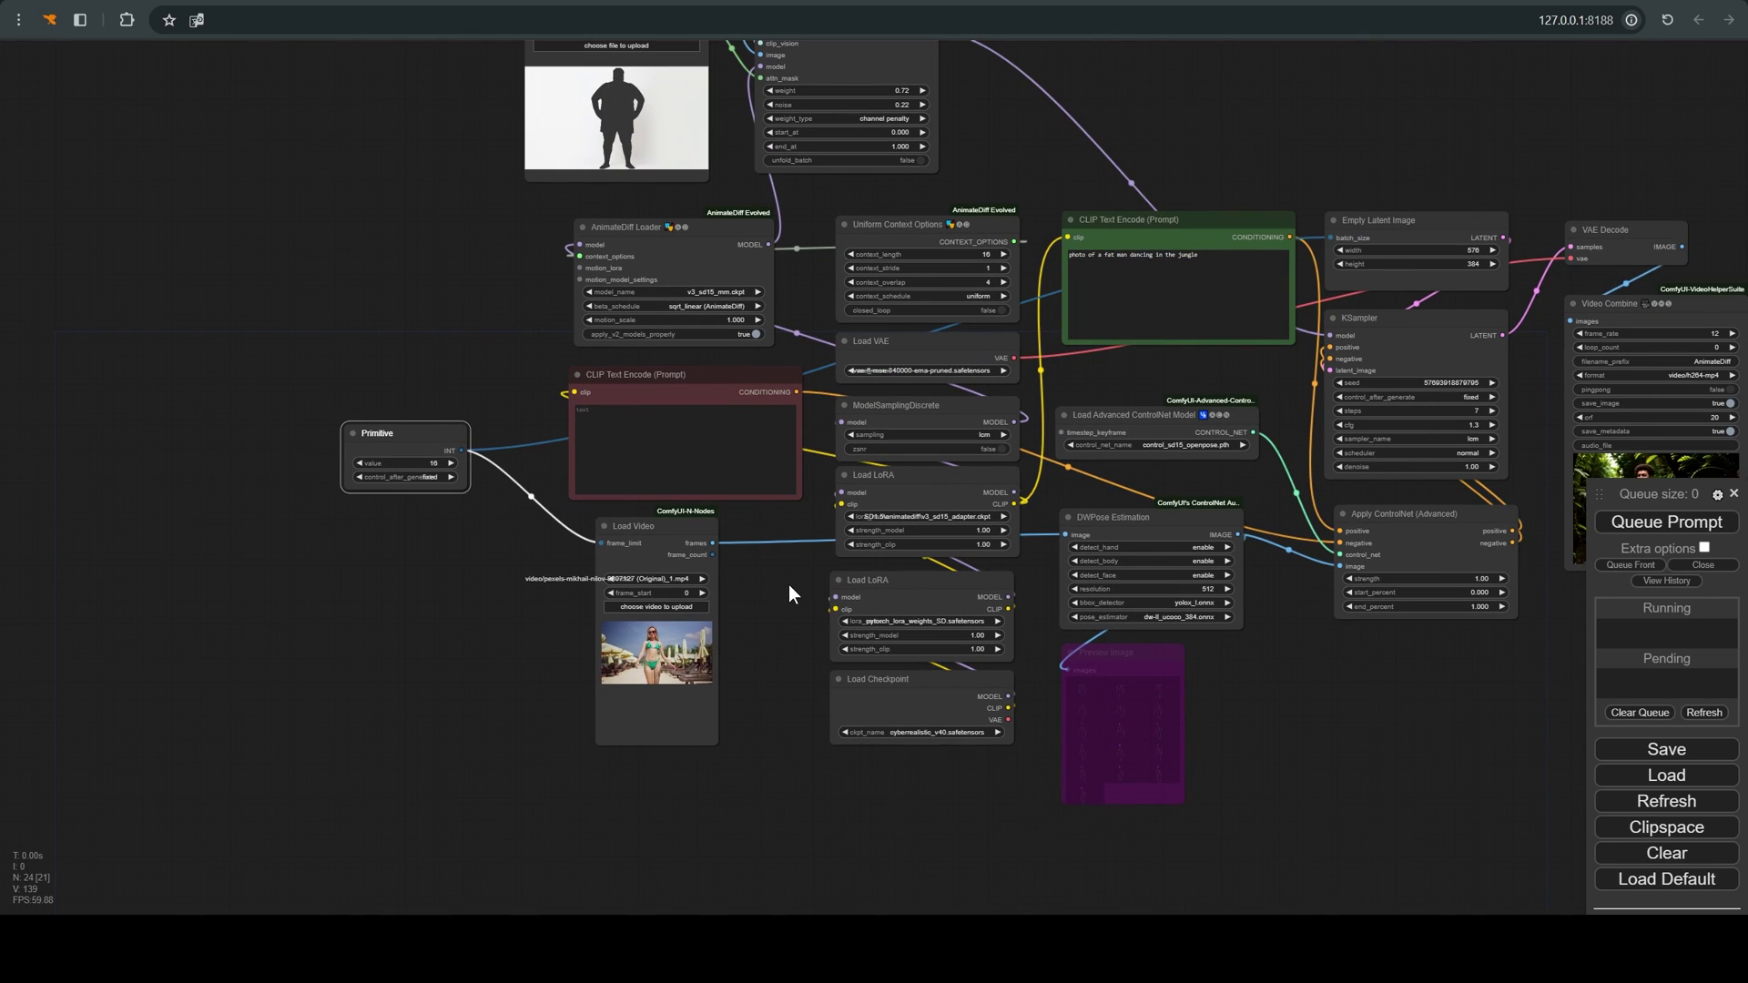
# Move the Primitive above Empty Latent Image and change its value from 16 to 60
pyautogui.moveTo(336, 419); pyautogui.dragTo(1383, 146)
pyautogui.scroll(1, 1516, 171)
pyautogui.scroll(4, 1513, 173)
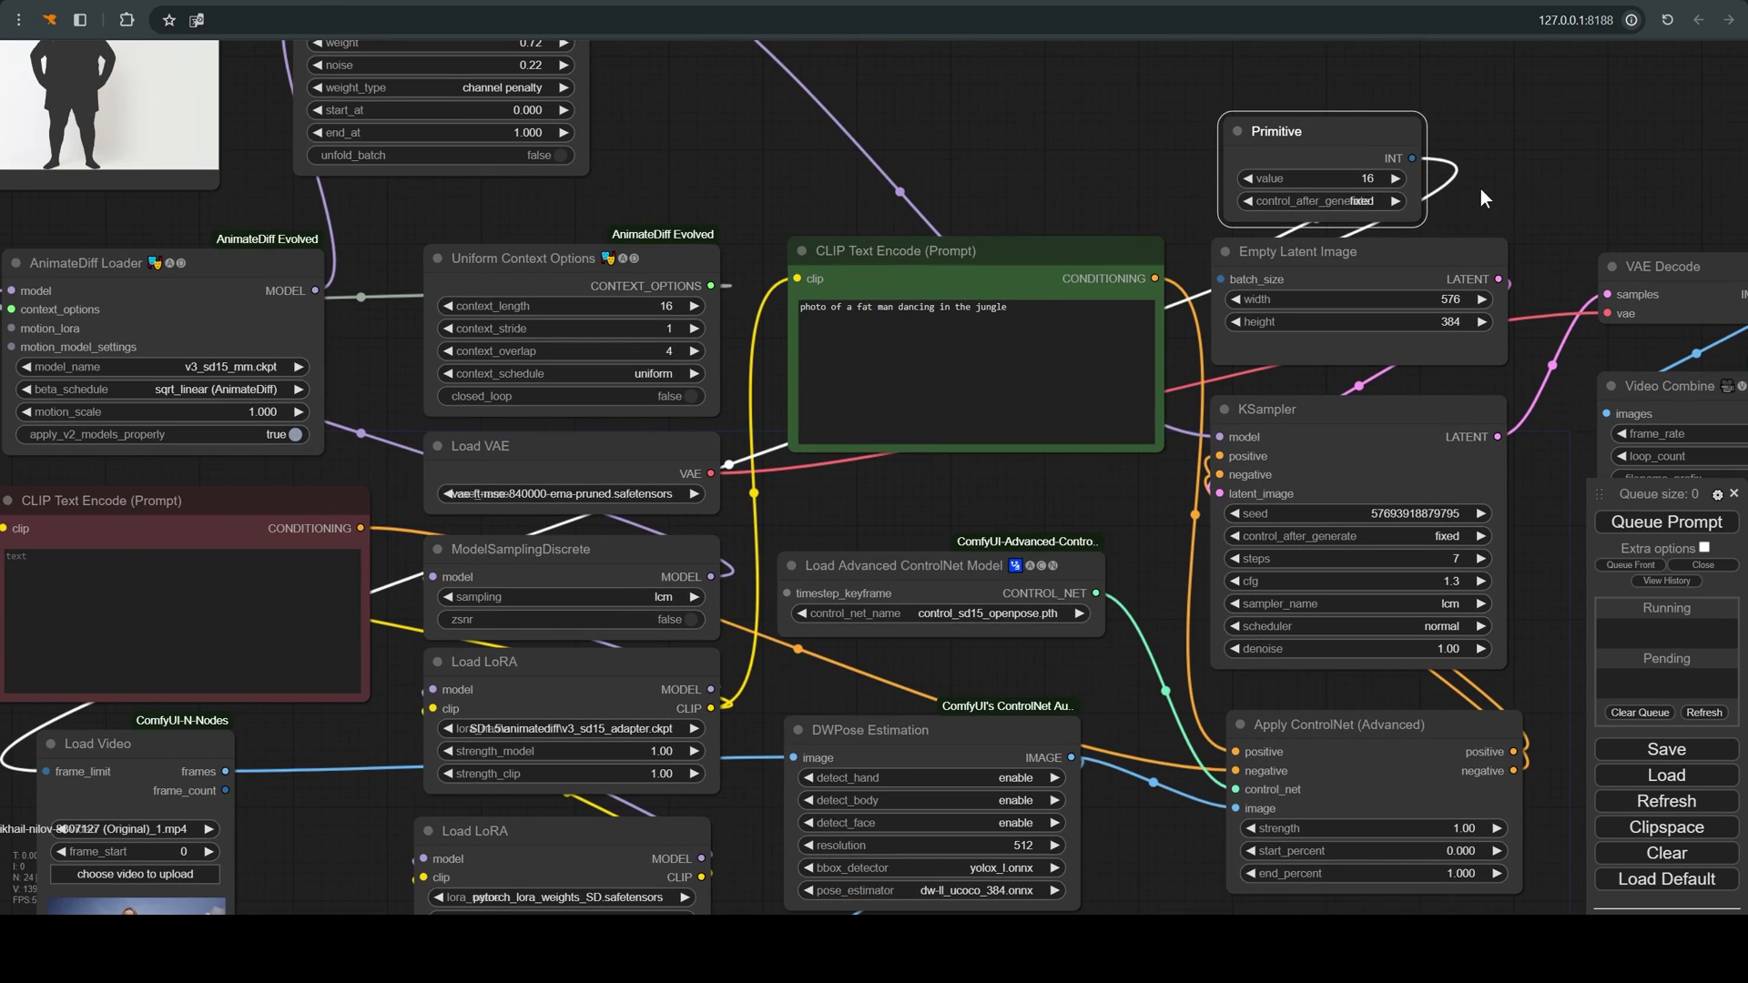
pyautogui.click(1403, 181)
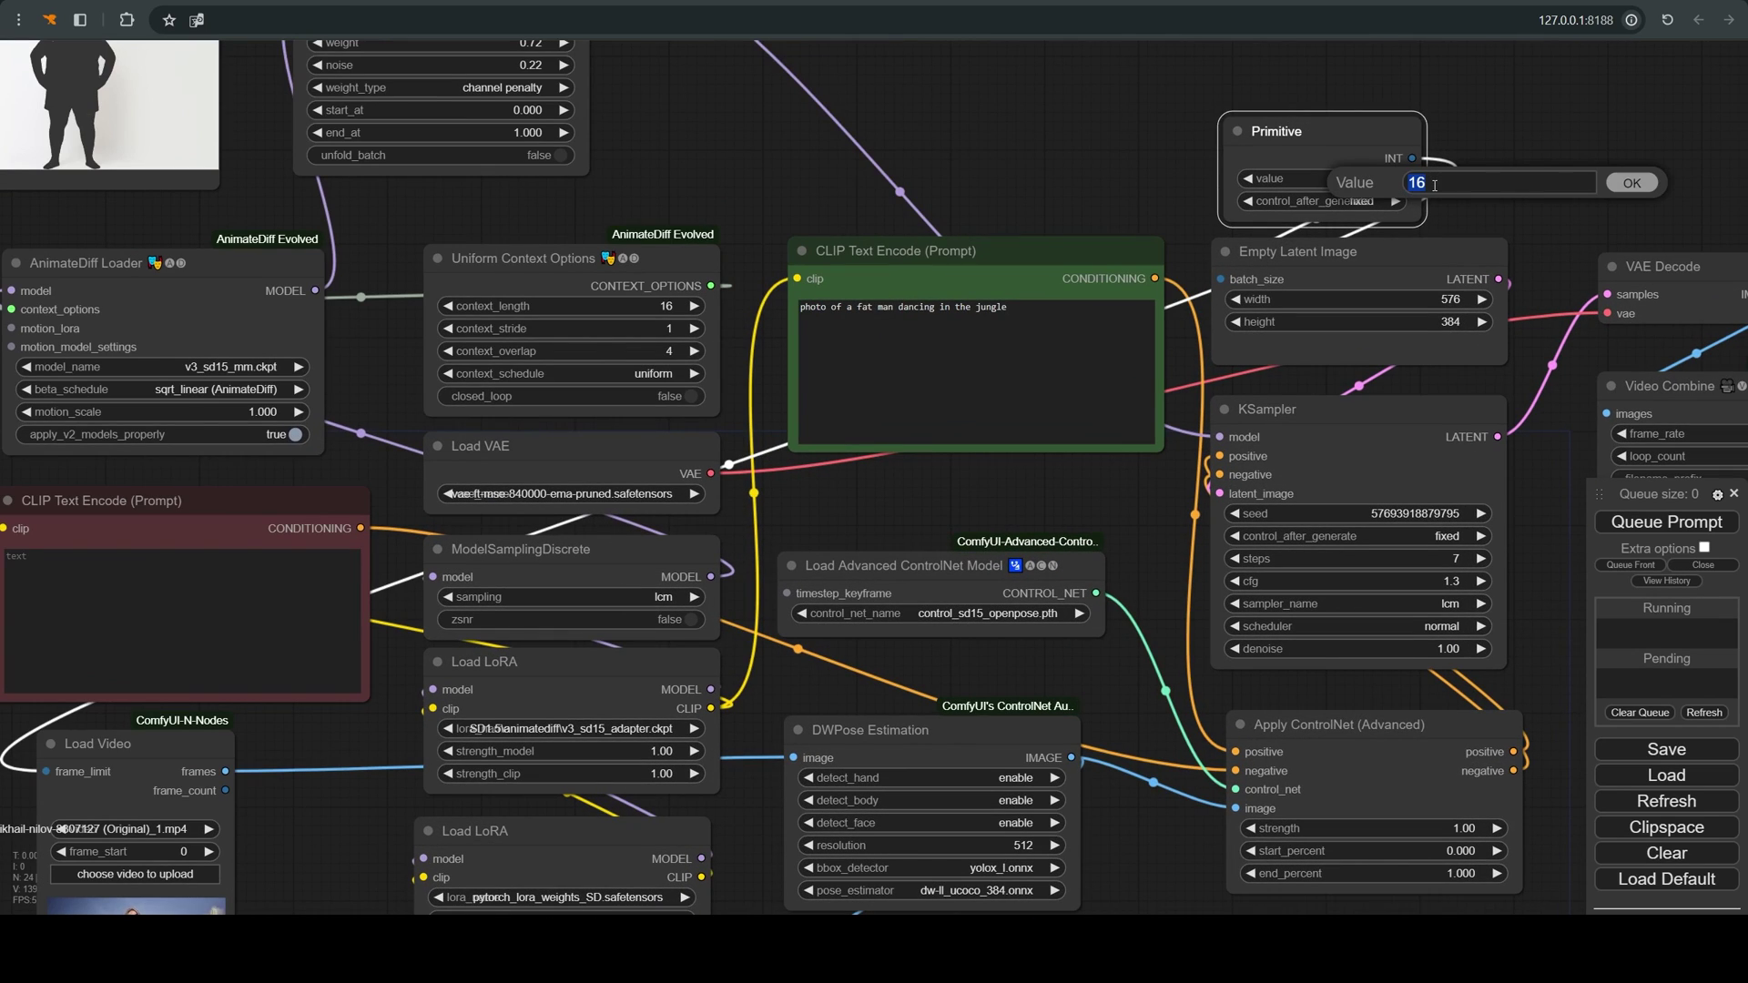
pyautogui.press('Return')
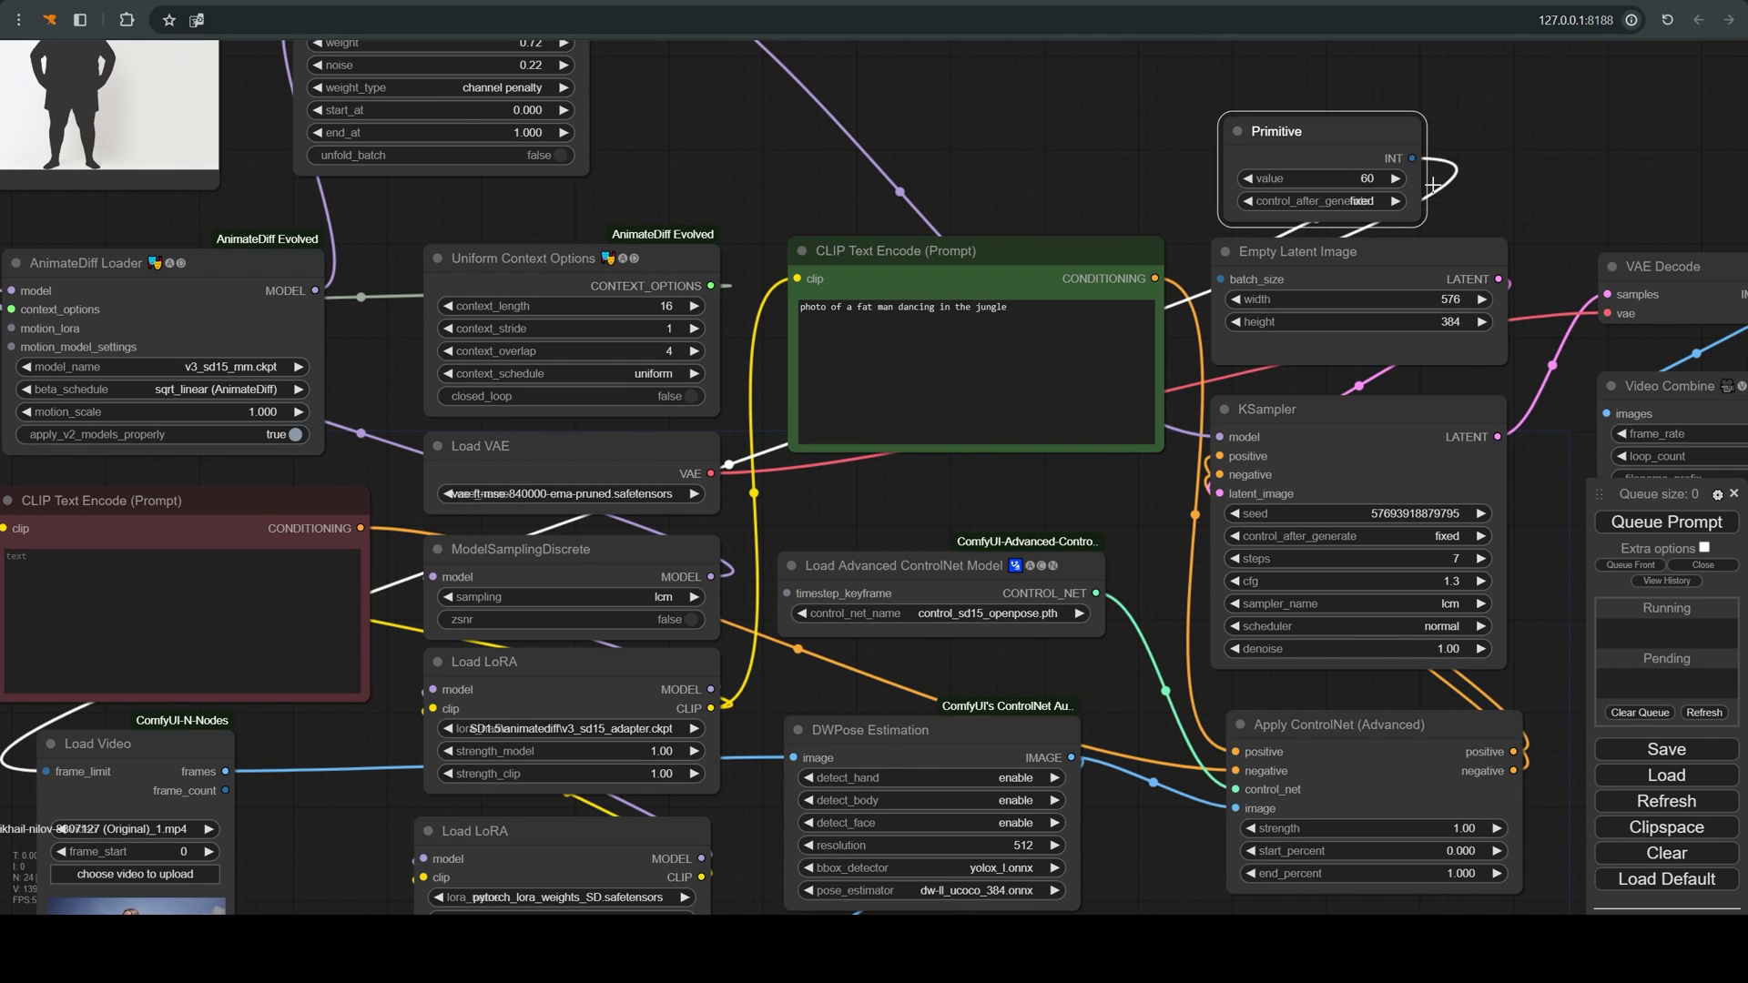
# Zoom in and out across the graph to review the updated workflow
pyautogui.scroll(-6, 1432, 186)
pyautogui.scroll(2, 801, 561)
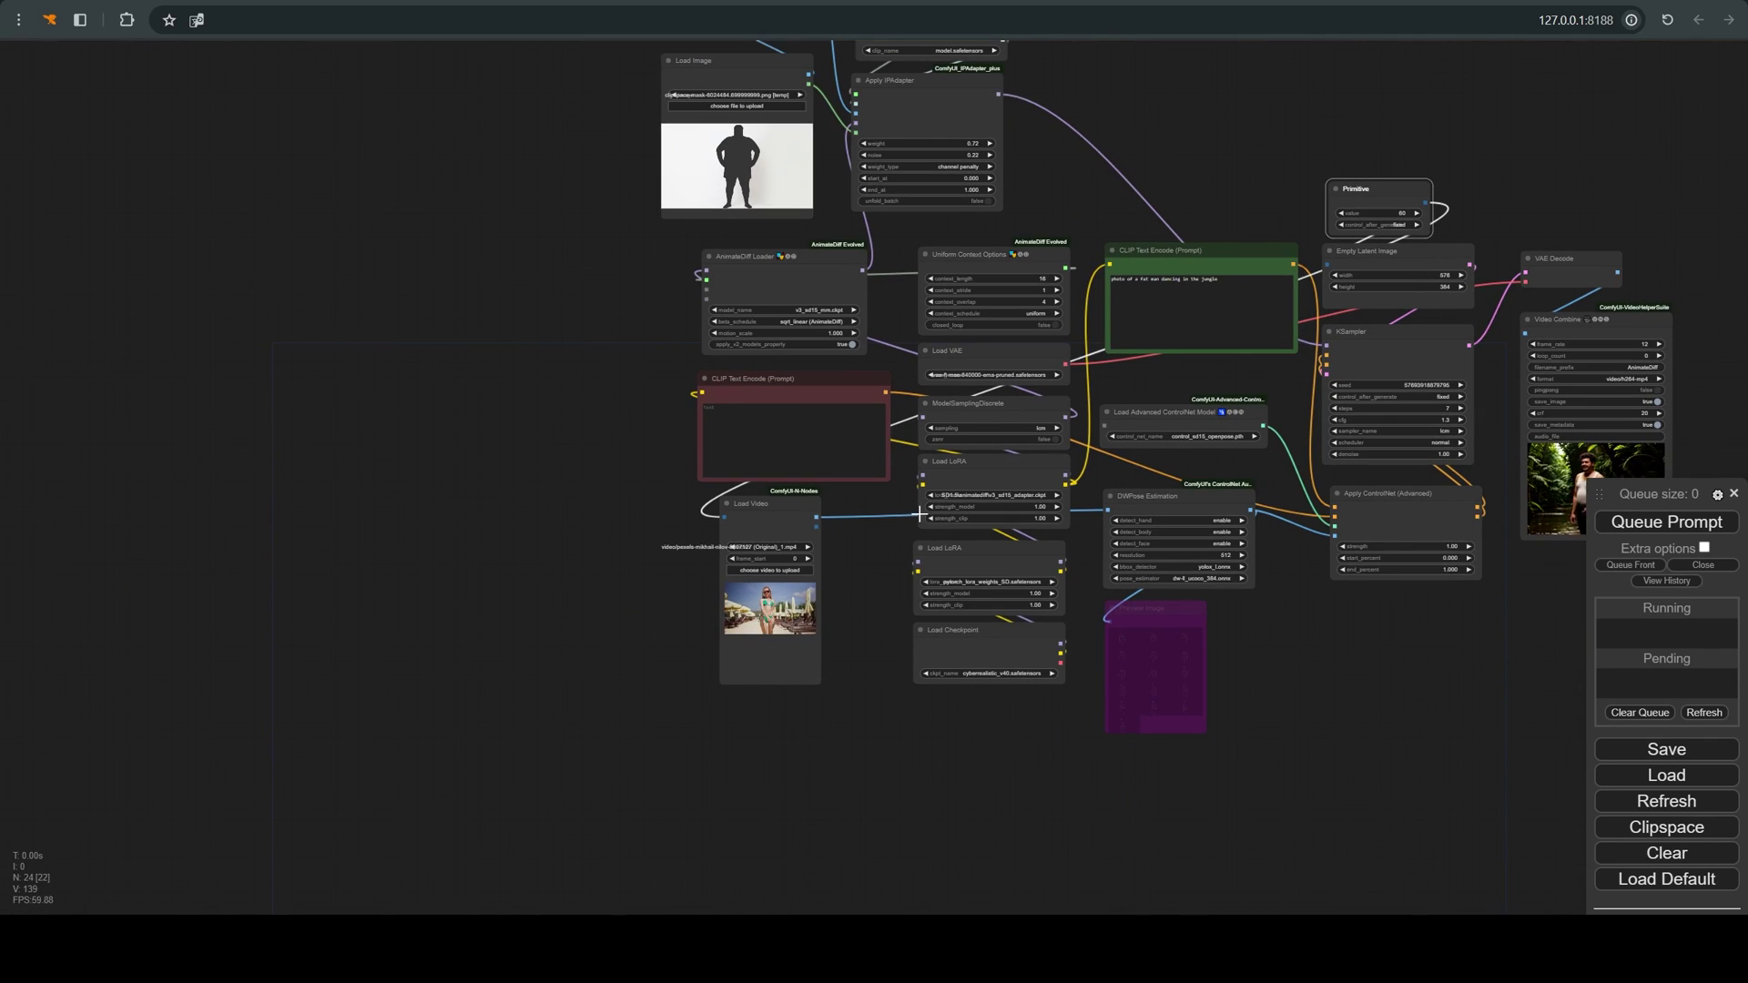
pyautogui.scroll(2, 801, 561)
pyautogui.scroll(5, 801, 562)
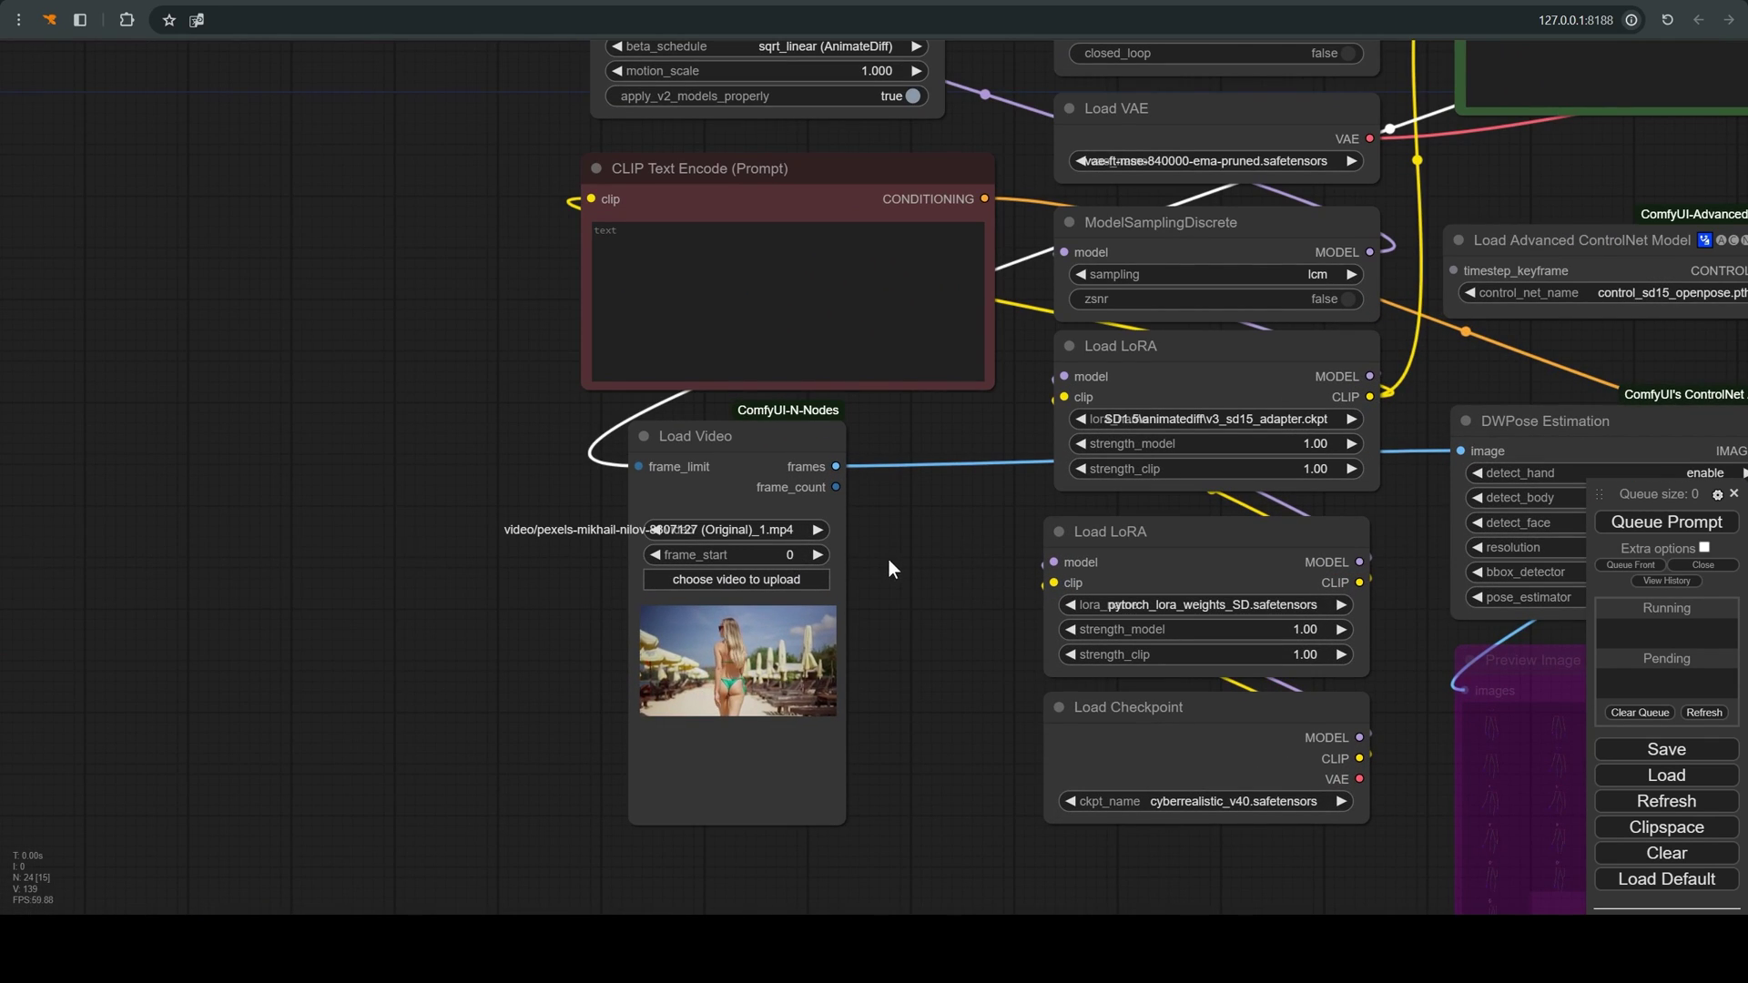
pyautogui.scroll(-1, 919, 568)
pyautogui.scroll(-4, 750, 587)
pyautogui.scroll(-4, 750, 587)
pyautogui.scroll(6, 1173, 673)
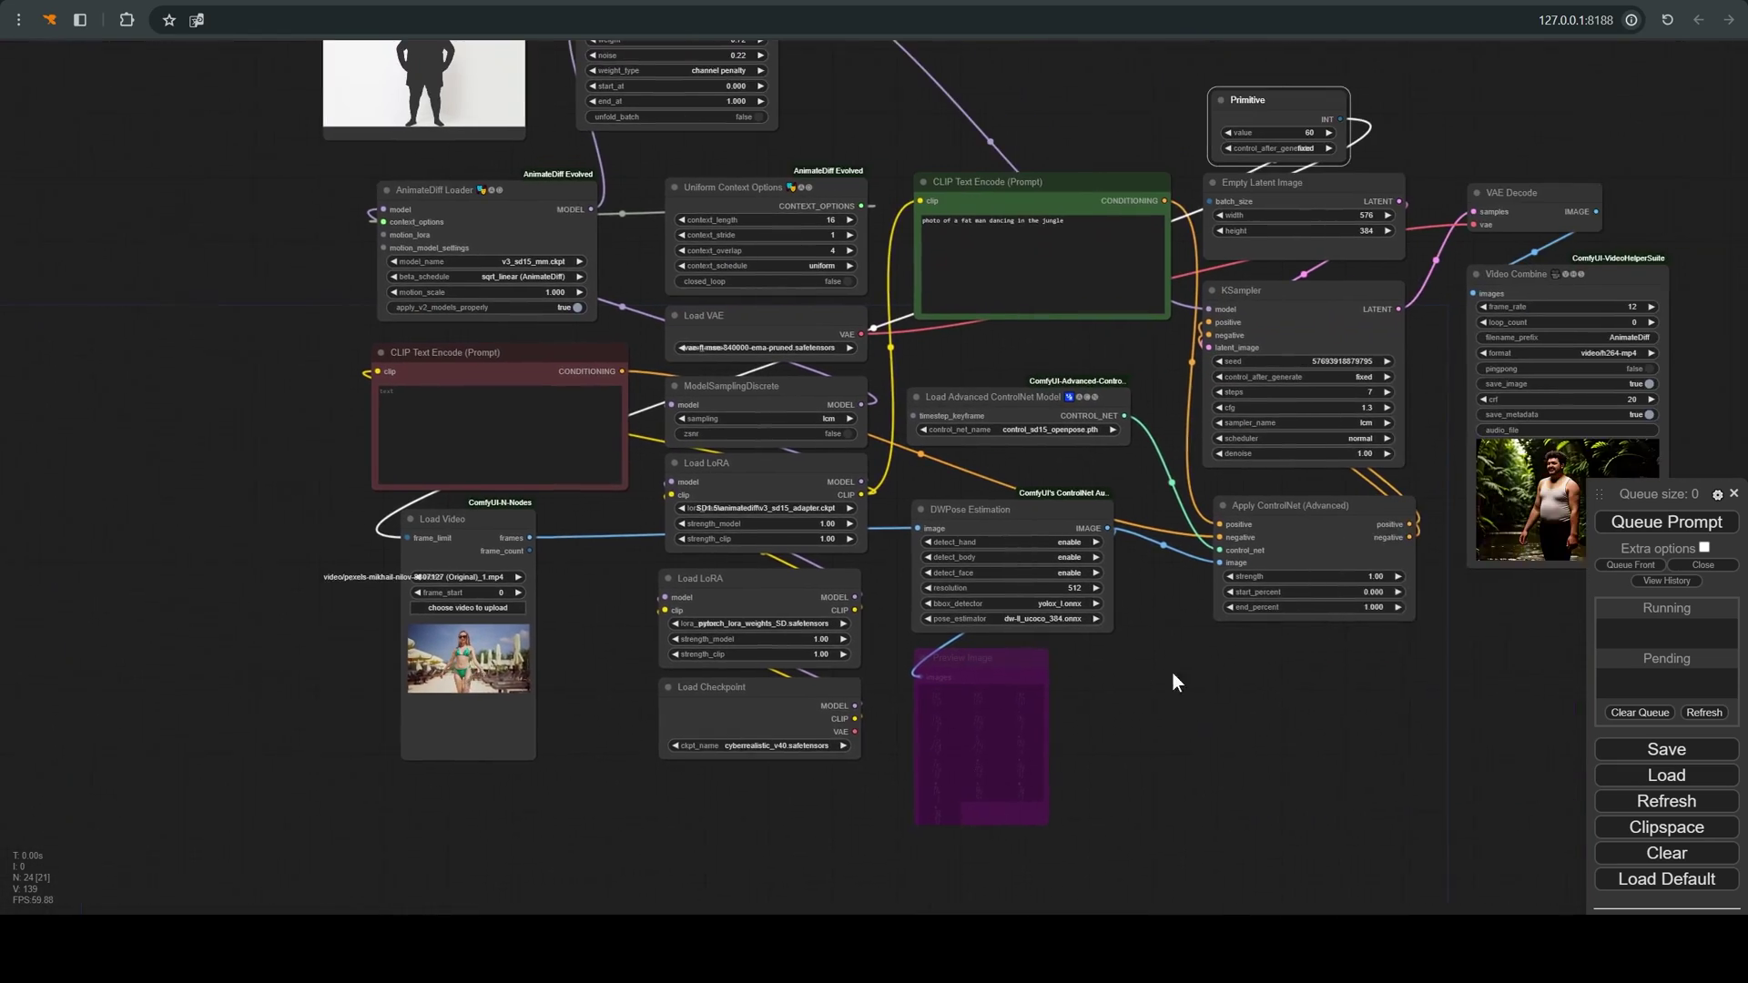
pyautogui.scroll(-1, 1342, 644)
pyautogui.scroll(-1, 1342, 644)
pyautogui.scroll(8, 1490, 495)
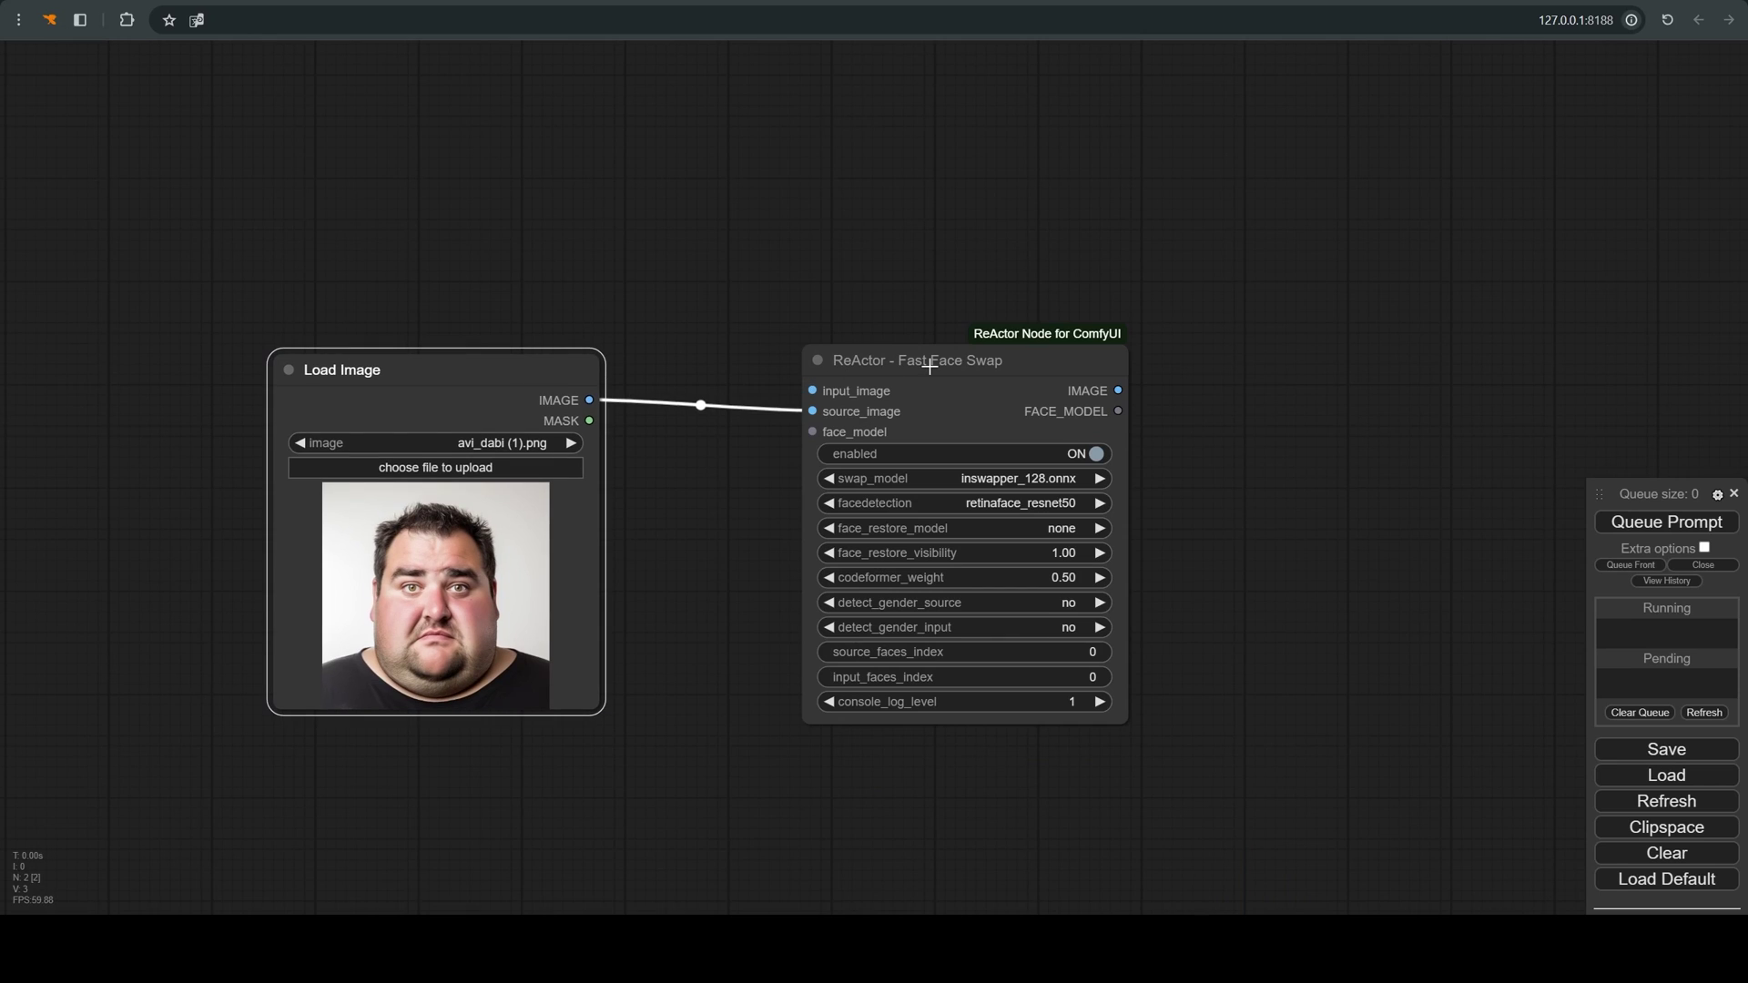
# Add a Load Video node, found by searching 'load', feeding ReActor's input_image
pyautogui.moveTo(920, 359); pyautogui.dragTo(884, 338)
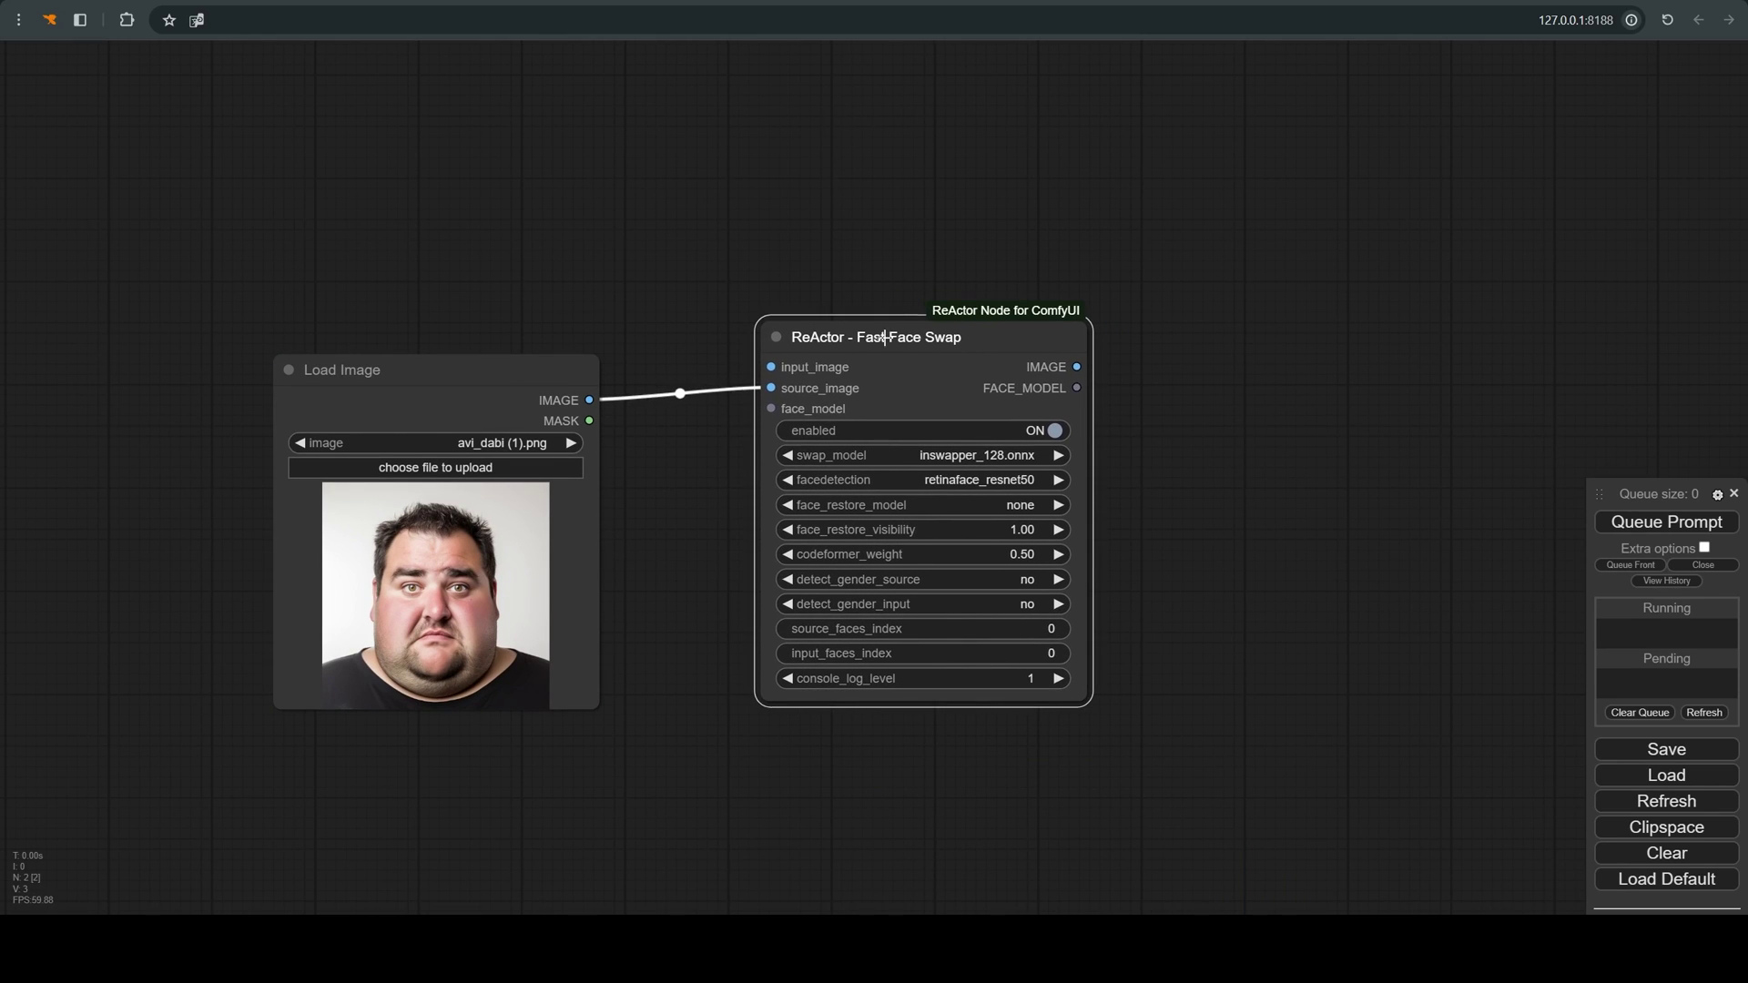
pyautogui.moveTo(771, 367); pyautogui.dragTo(462, 154)
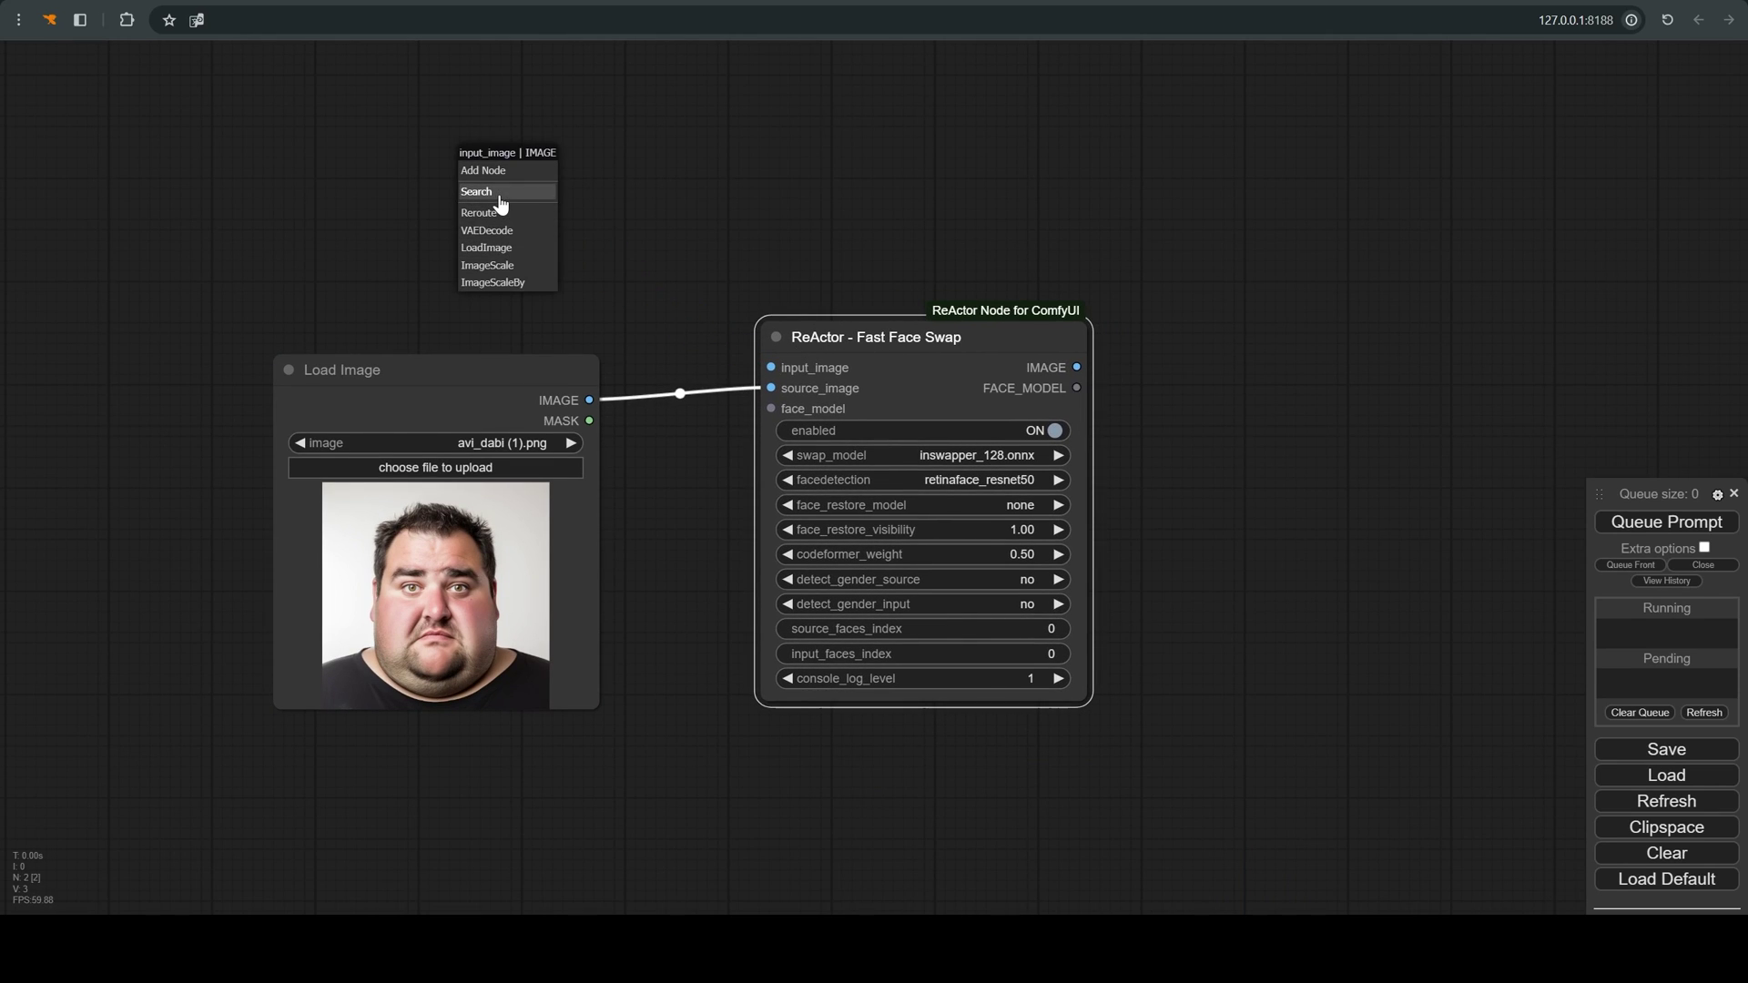
pyautogui.click(501, 193)
pyautogui.write('load')
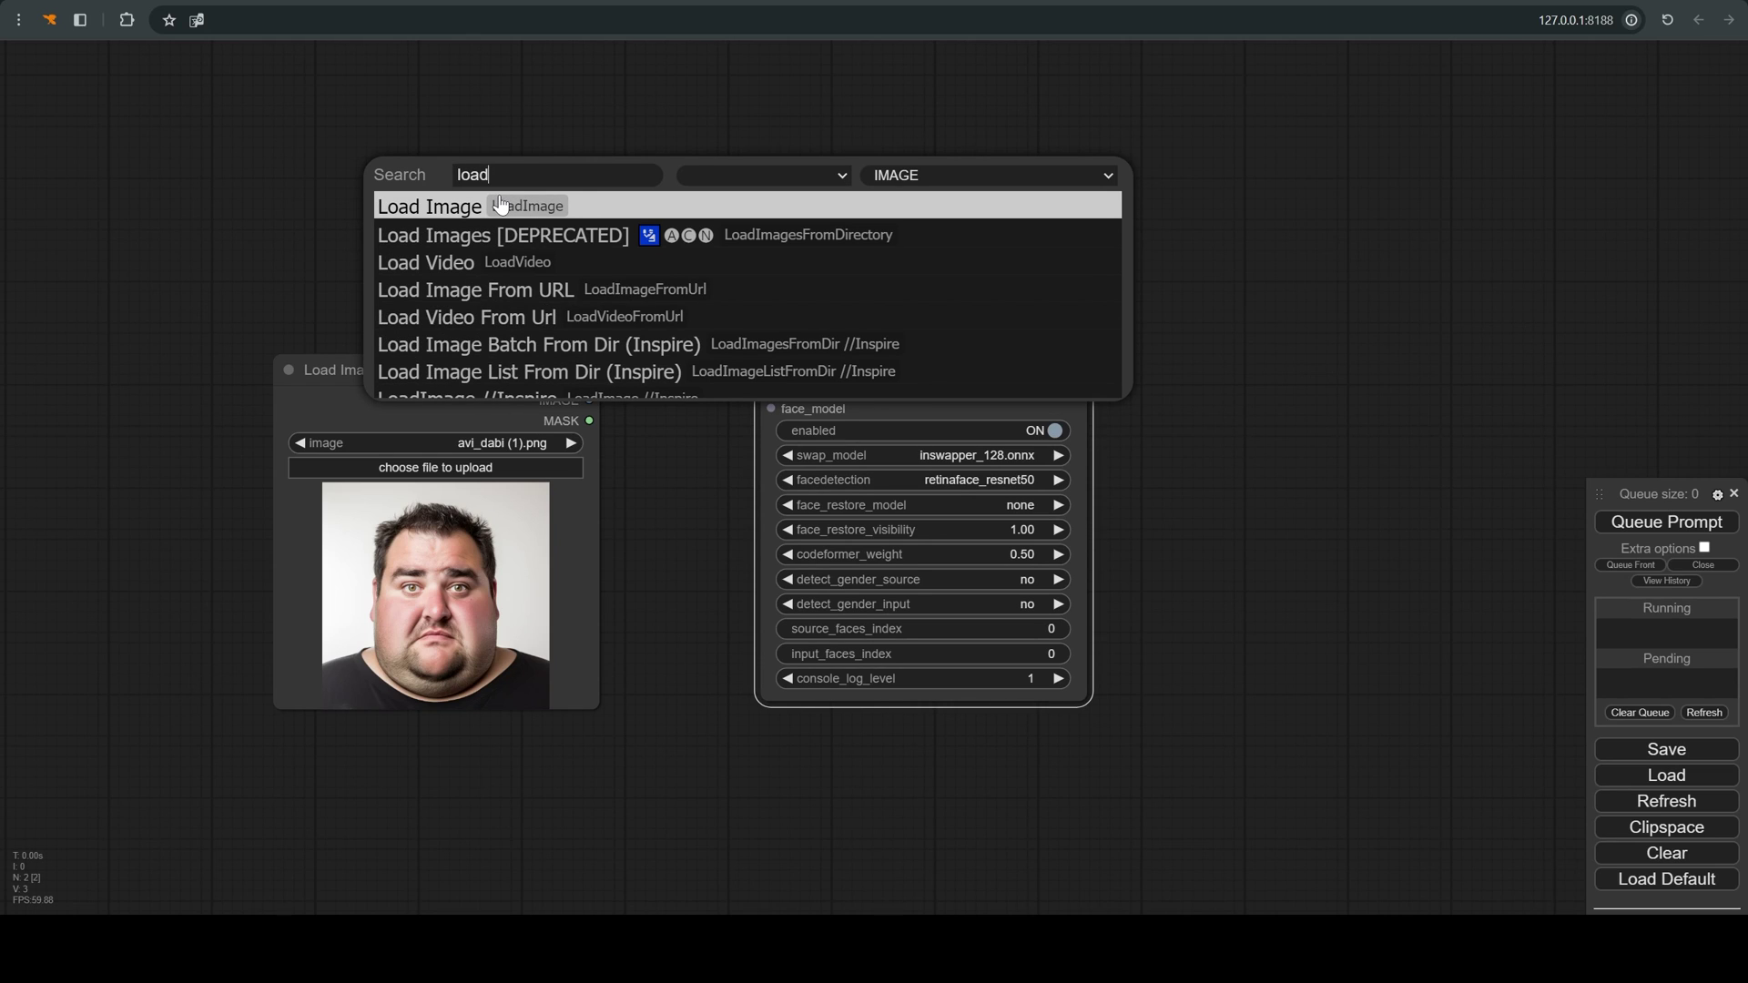
pyautogui.click(425, 262)
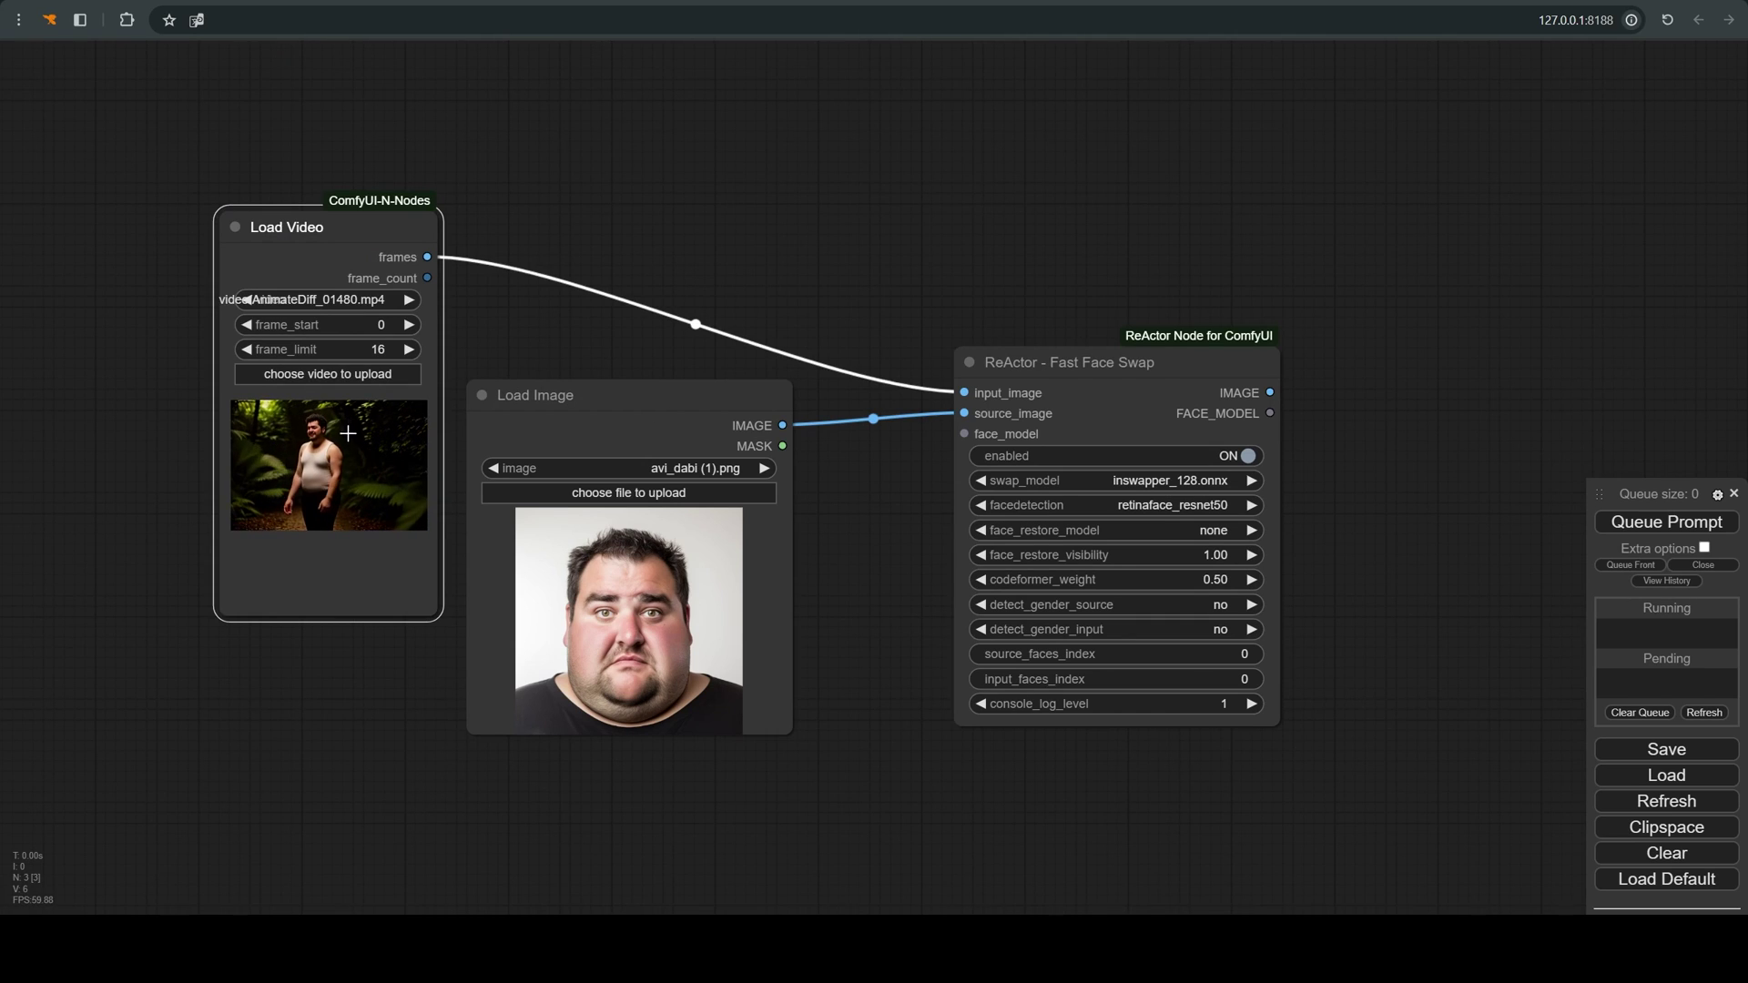
pyautogui.scroll(4, 346, 432)
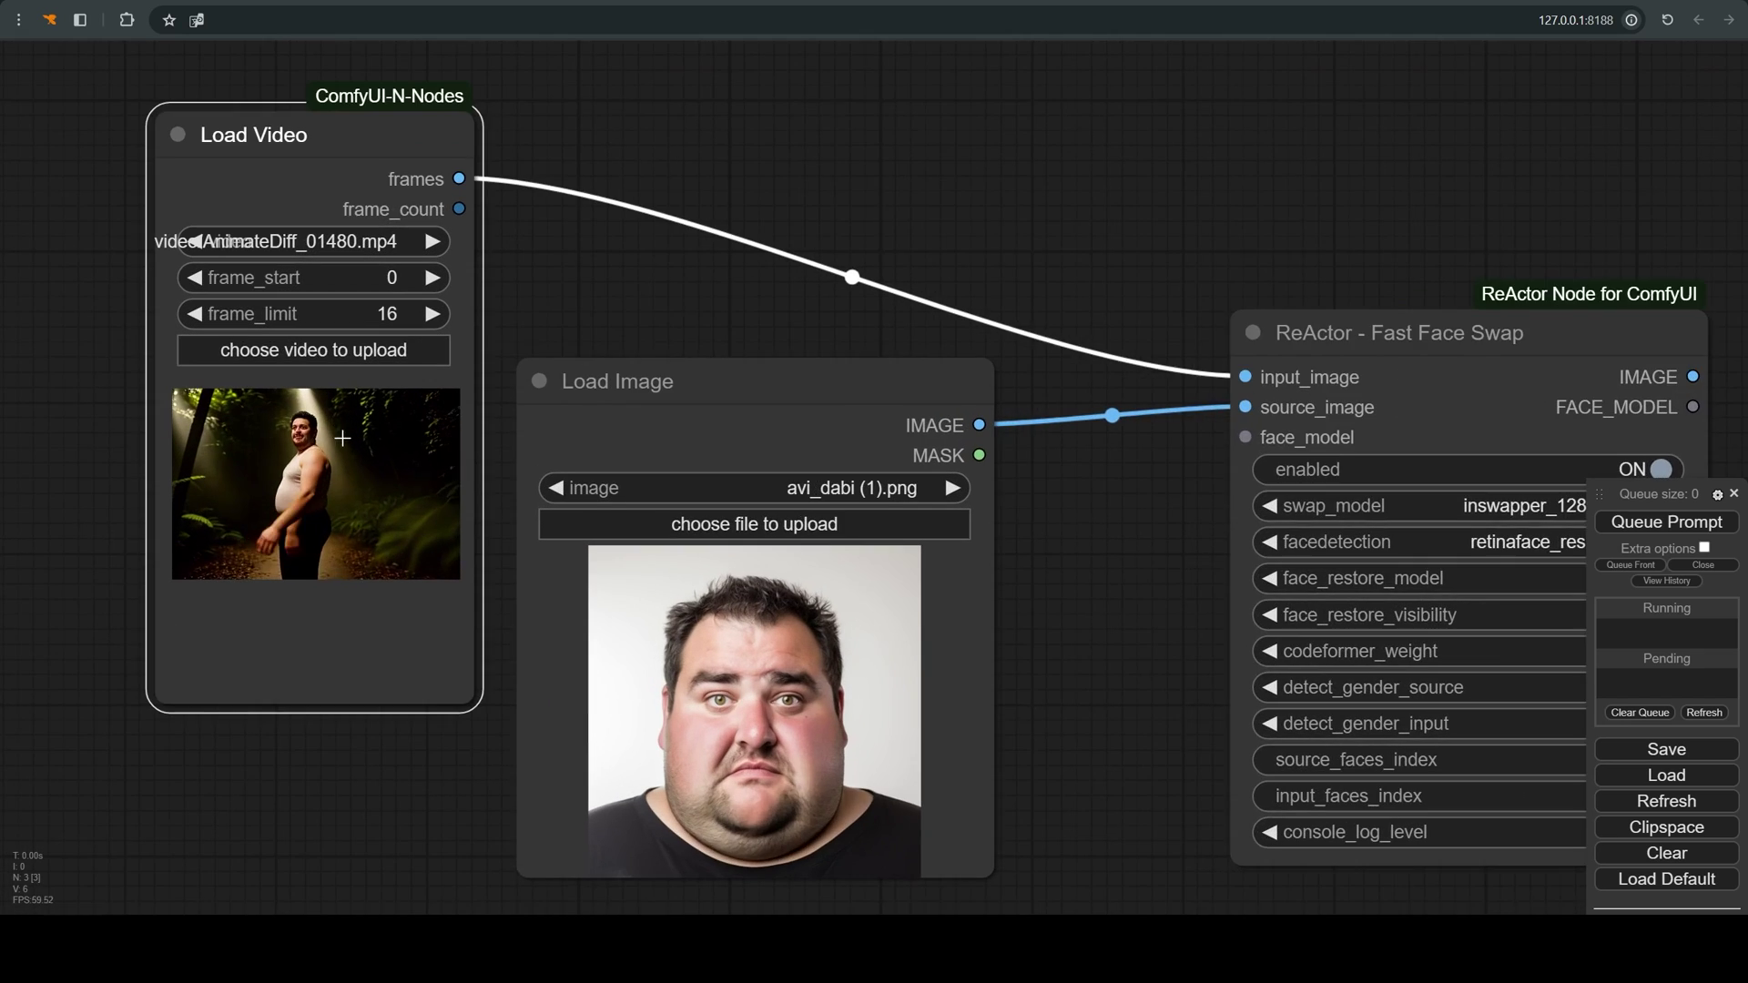
pyautogui.scroll(-5, 464, 425)
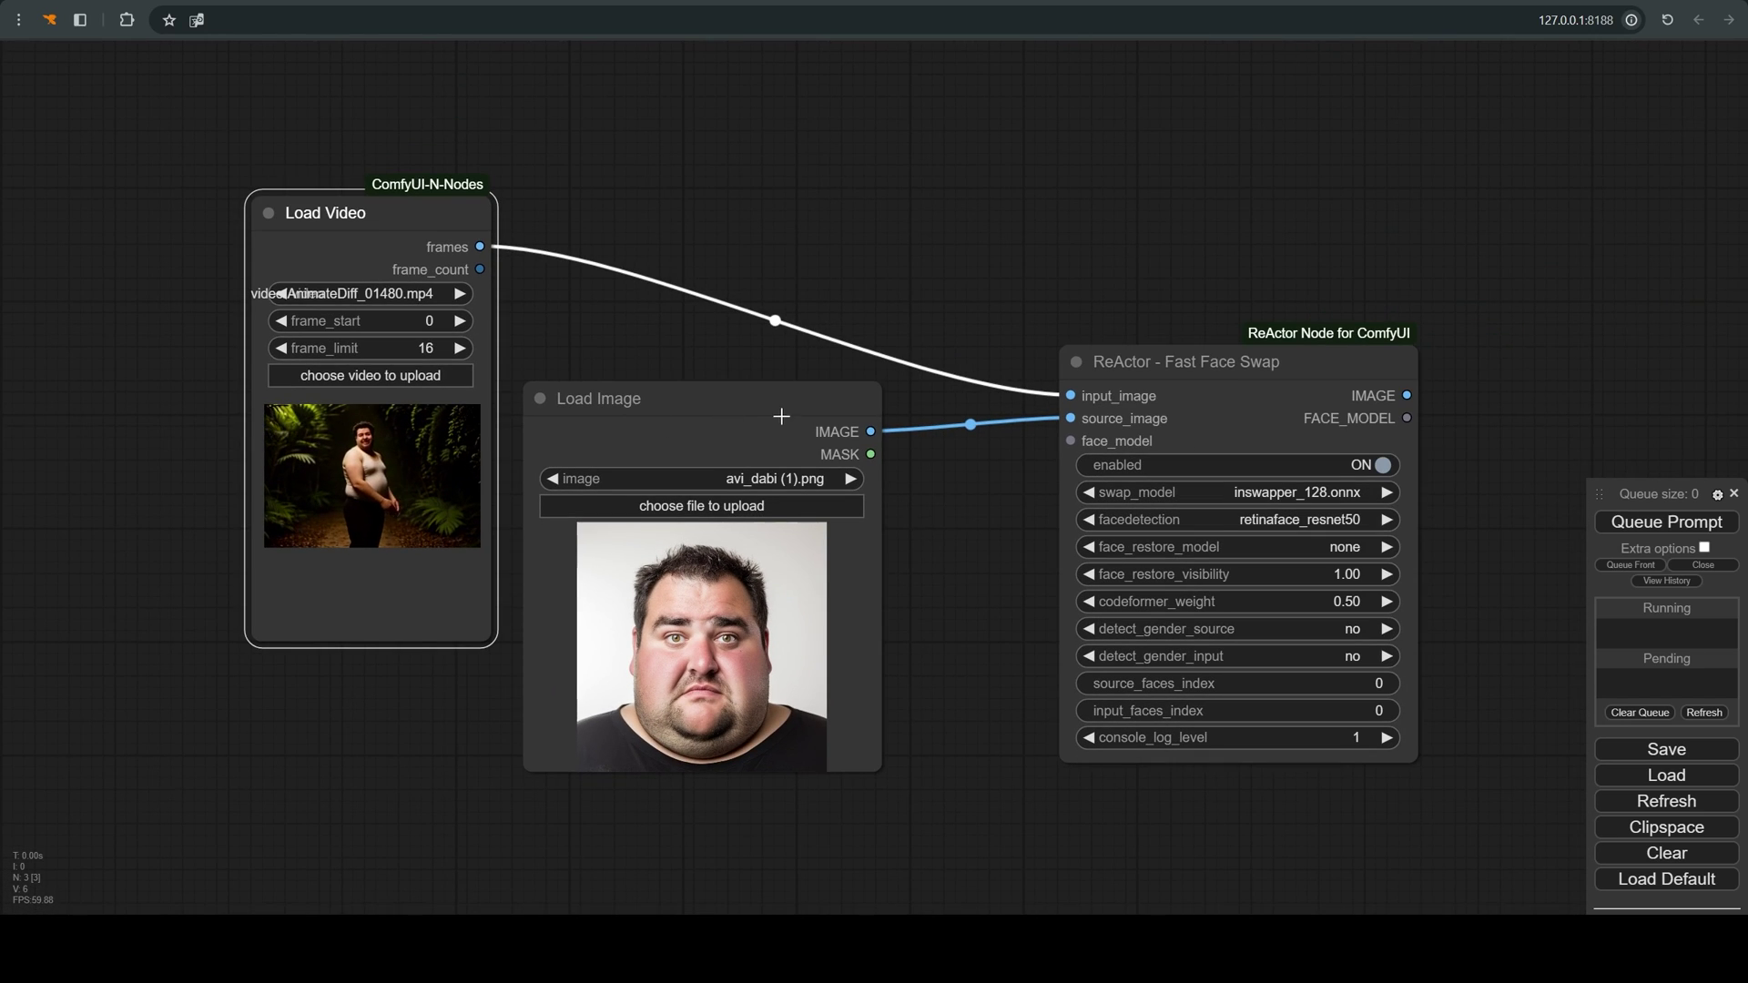
# Set ReActor's face_restore_model to codeformer.pth and shift the node left
pyautogui.click(826, 411)
pyautogui.click(1344, 547)
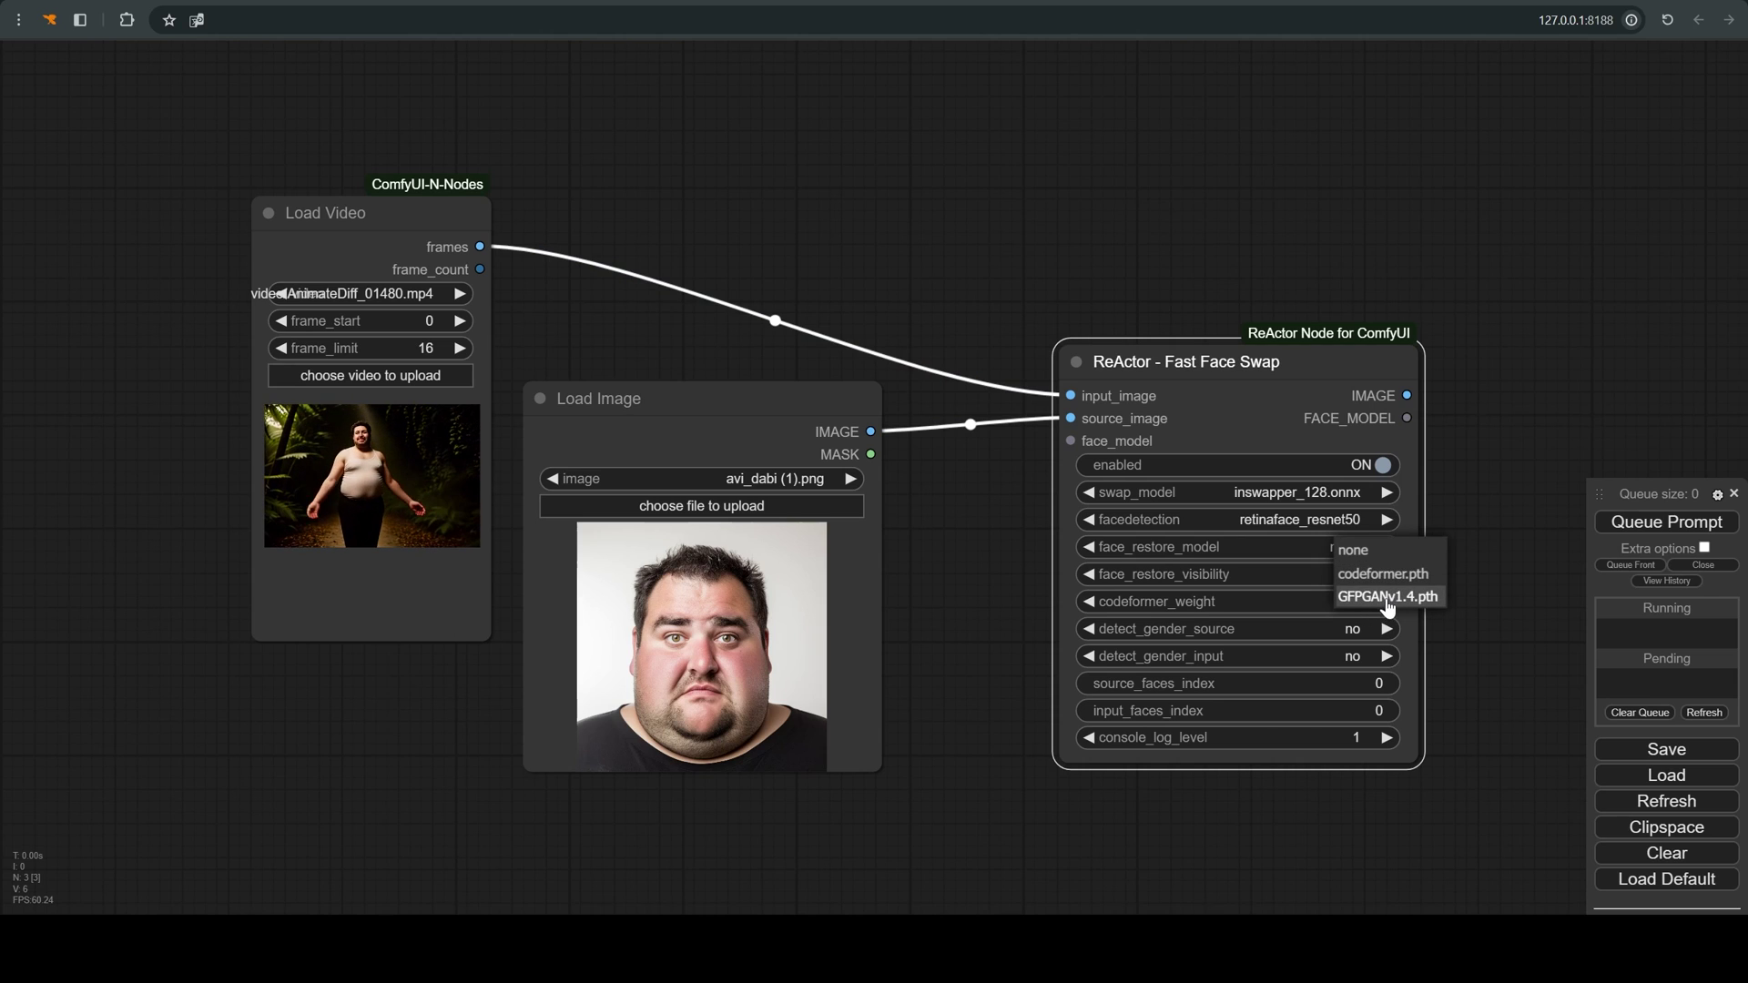
pyautogui.click(1382, 573)
pyautogui.moveTo(1415, 369); pyautogui.dragTo(1030, 377)
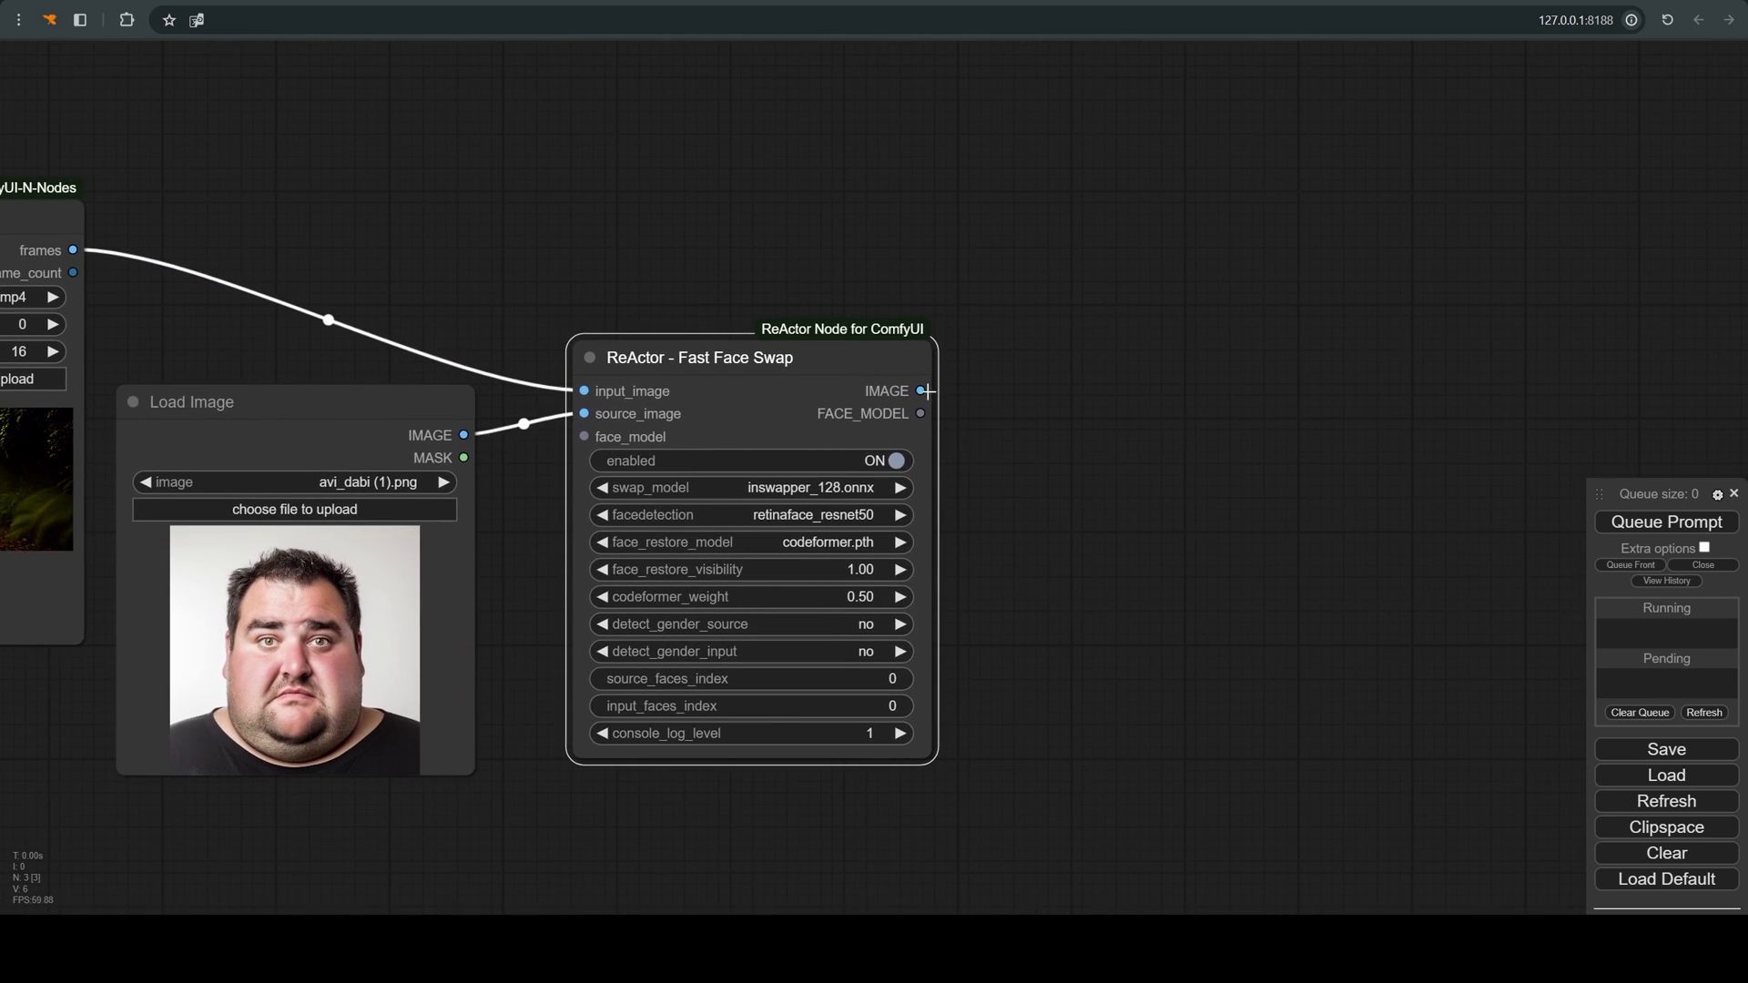
pyautogui.moveTo(926, 390); pyautogui.dragTo(1123, 358)
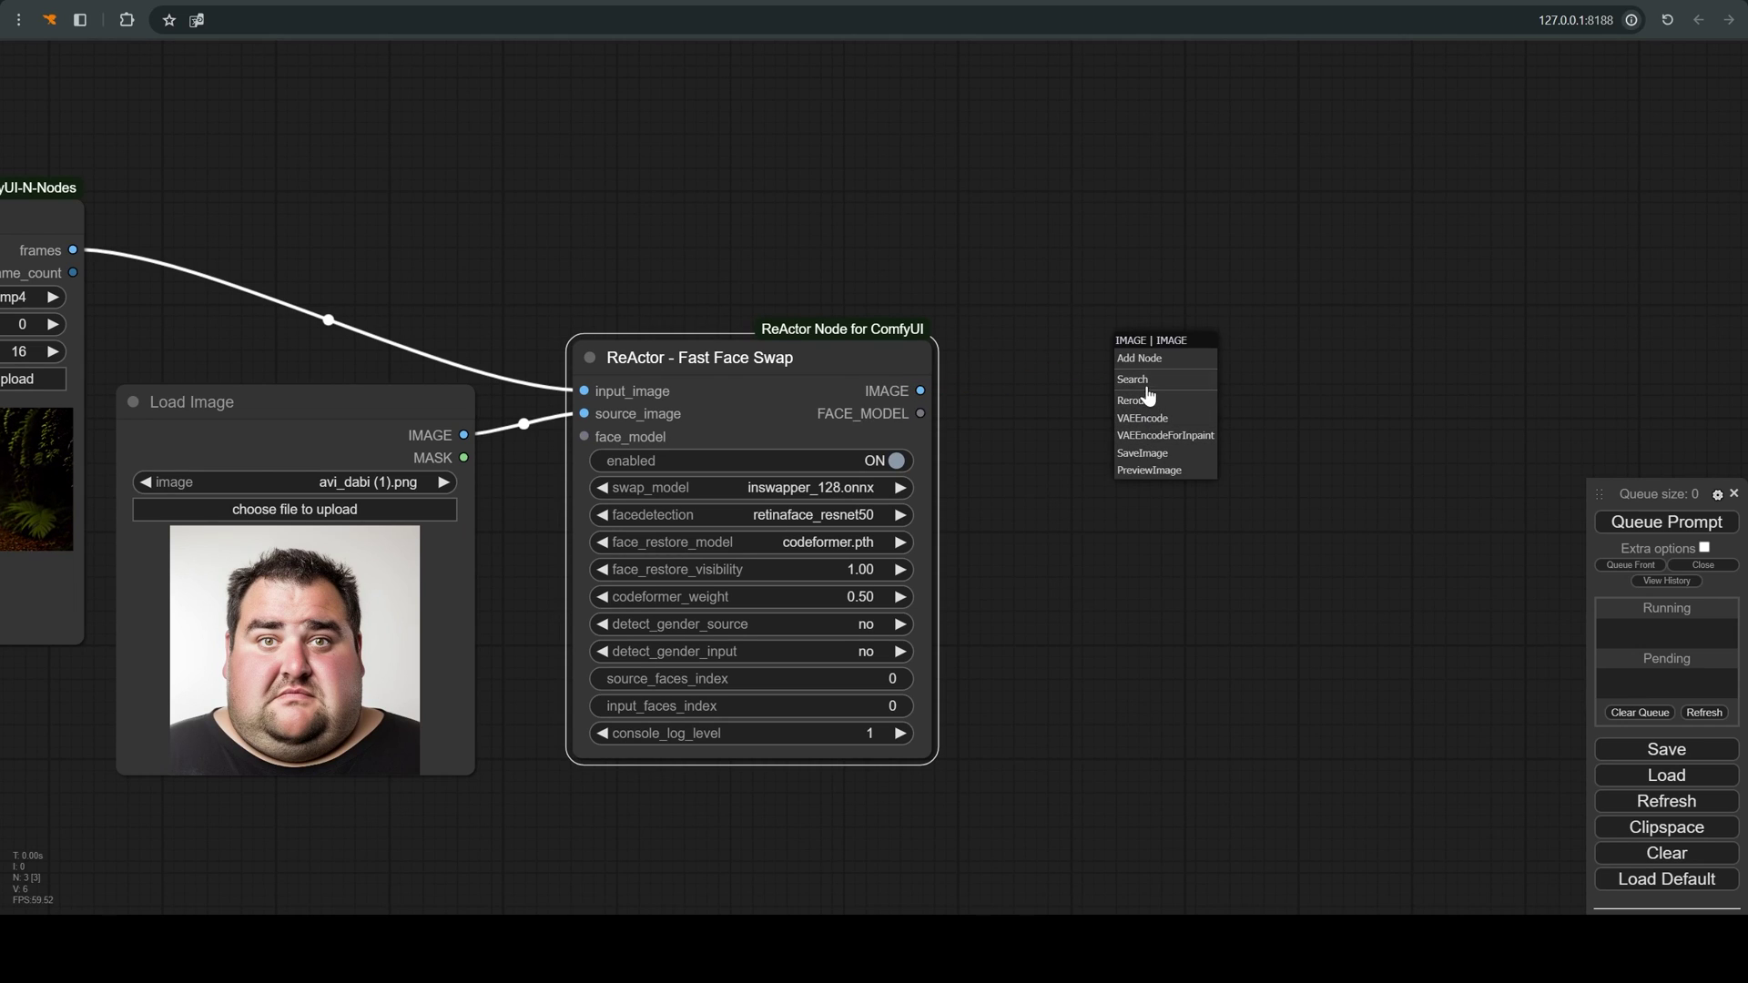
# Add a Video Combine node, searched as 'videoco', taking ReActor's IMAGE output
pyautogui.click(1149, 379)
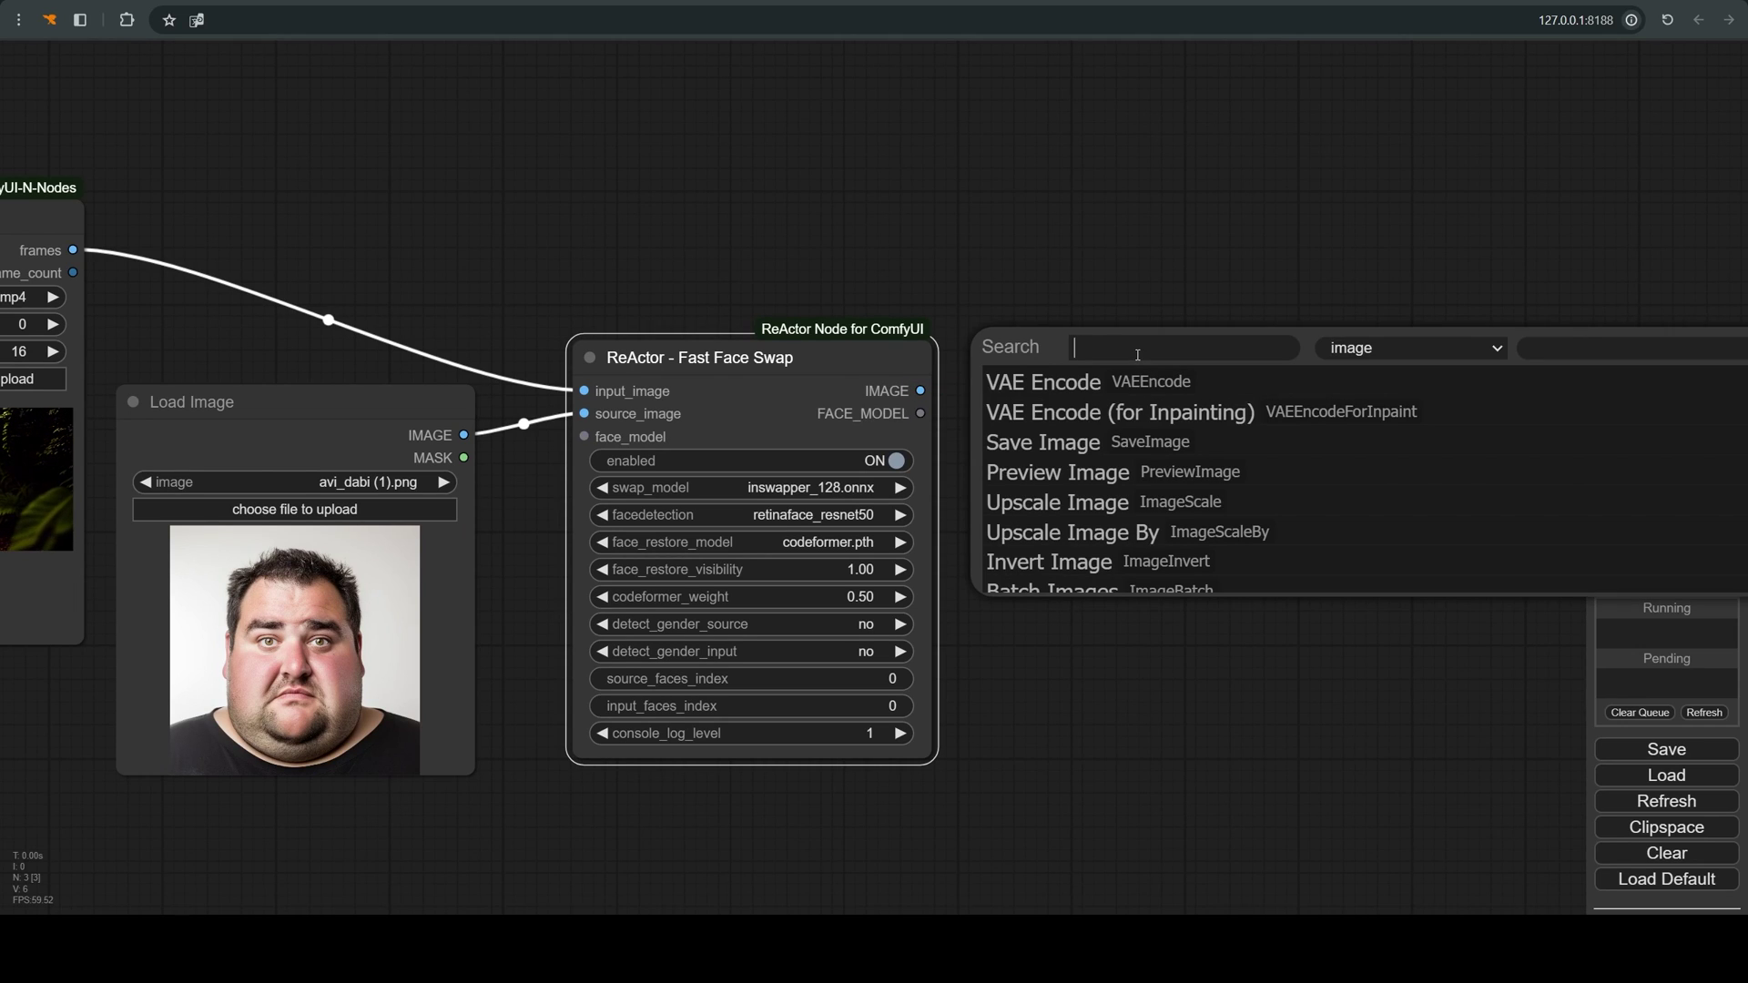
pyautogui.write('video')
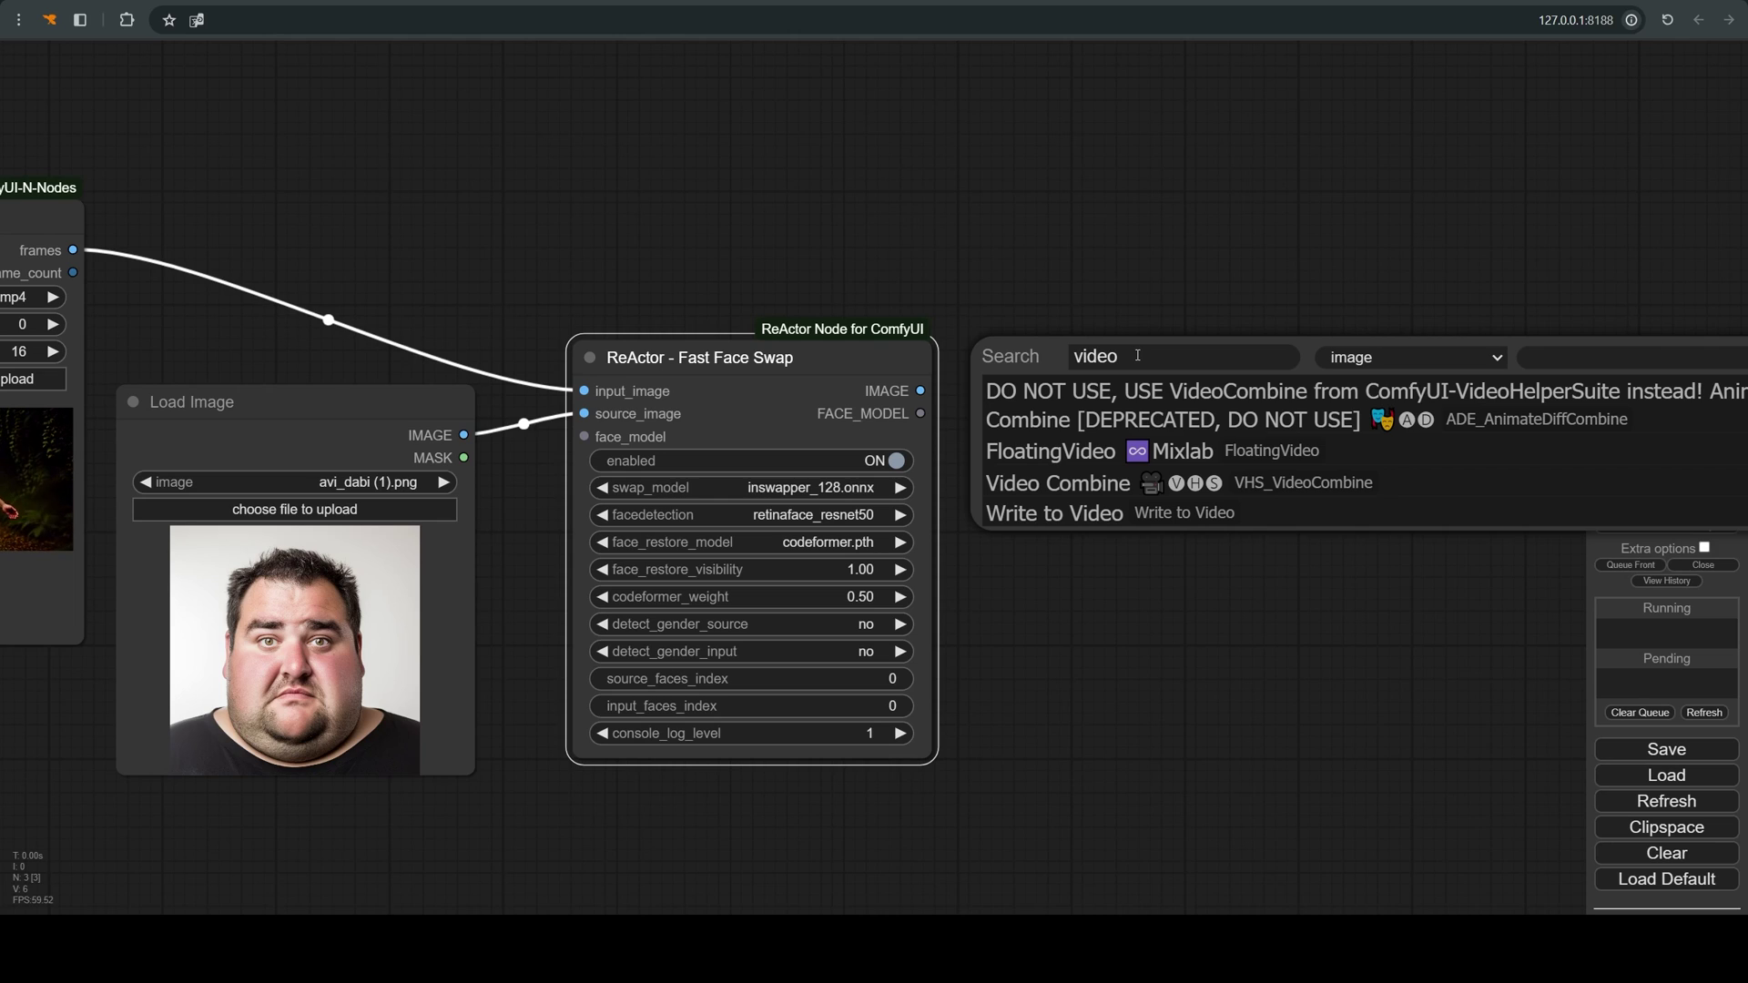
pyautogui.write('co')
pyautogui.click(1108, 459)
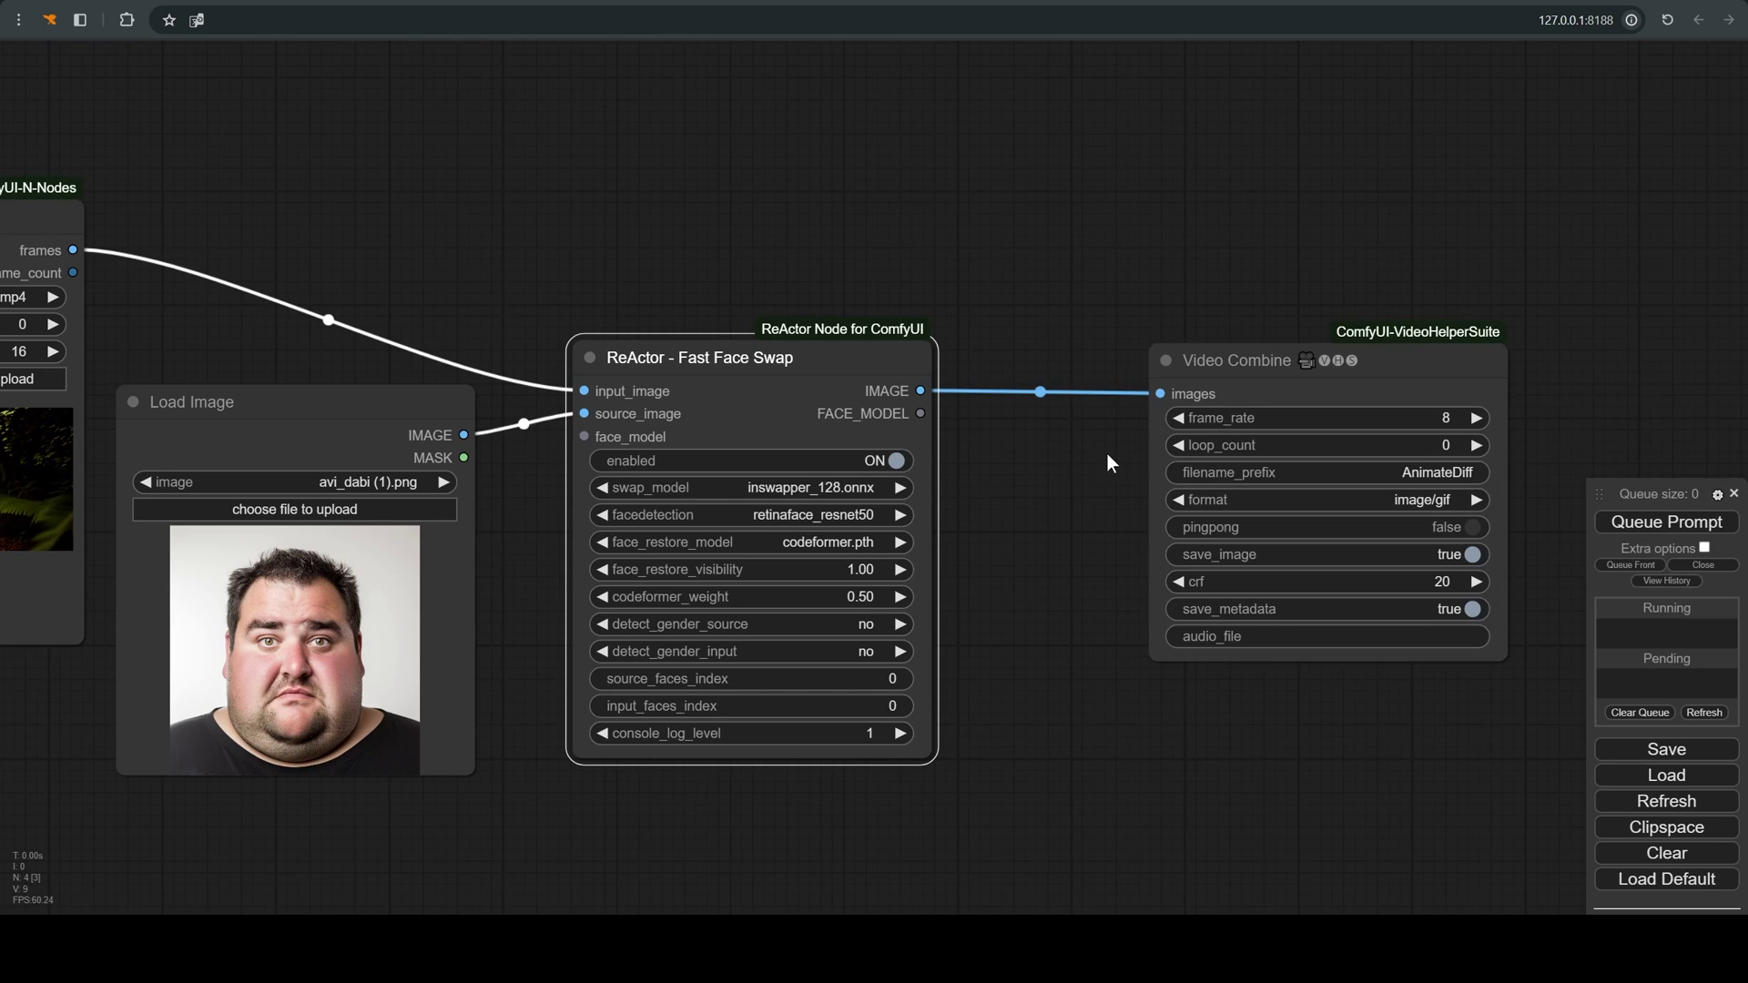
pyautogui.moveTo(1241, 362); pyautogui.dragTo(1116, 355)
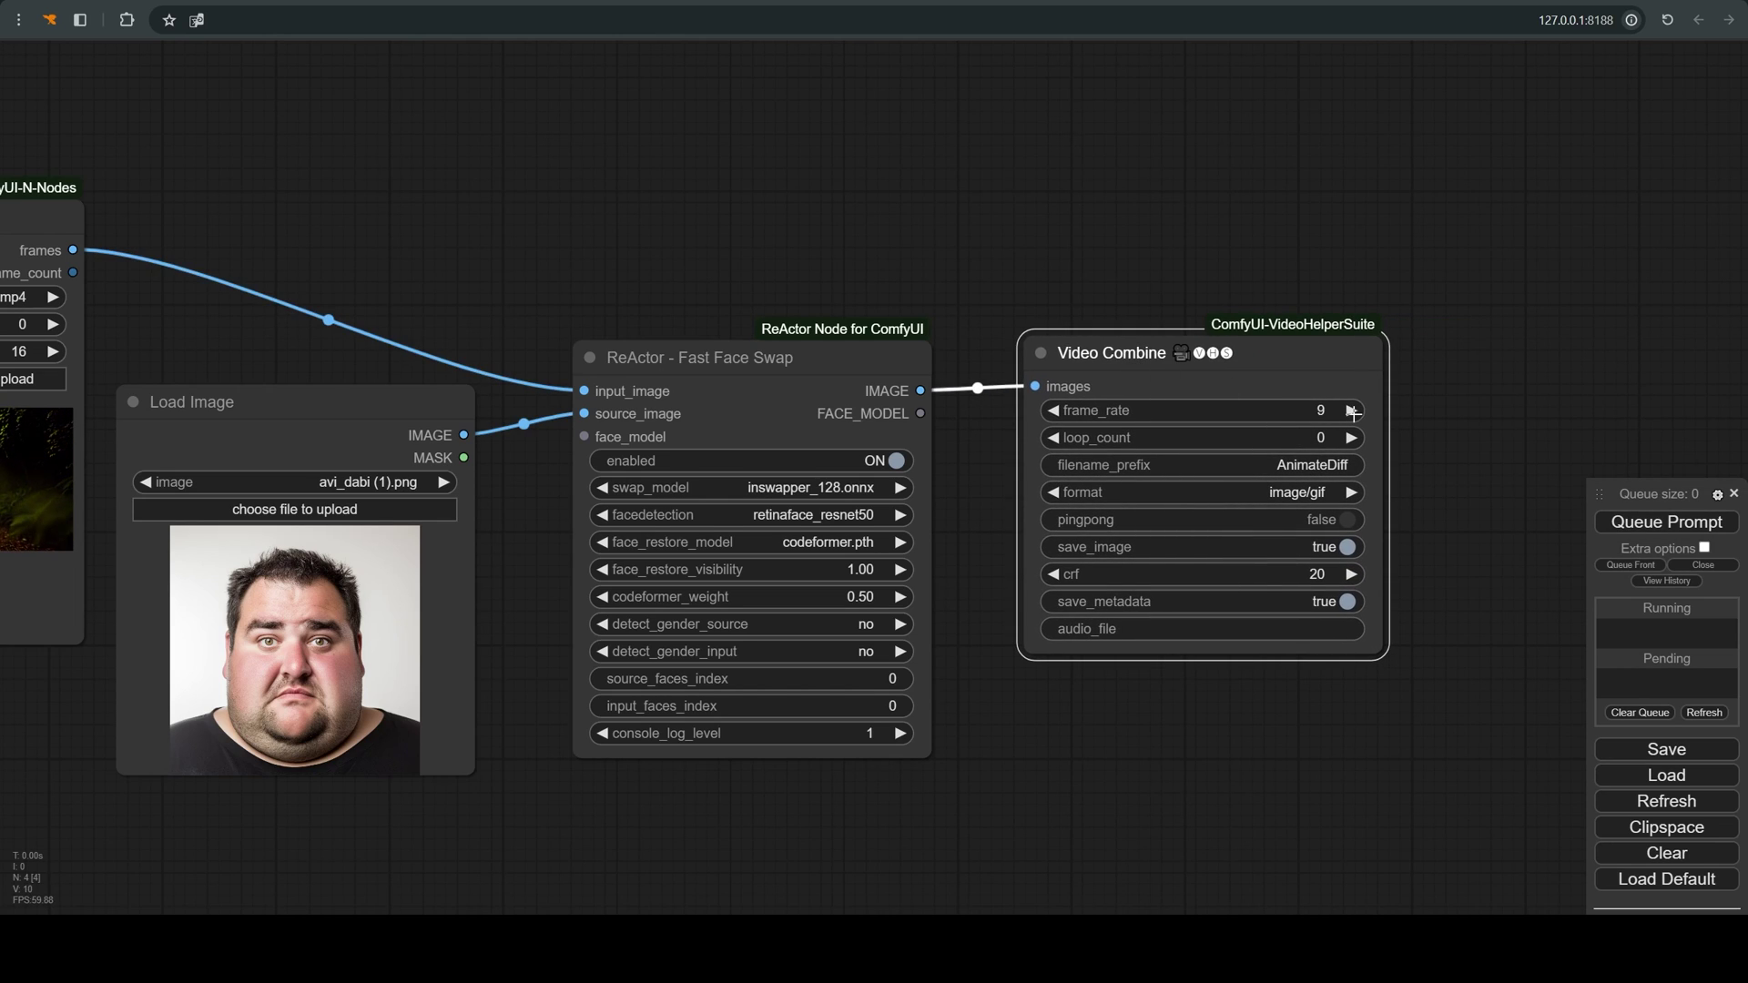
# Set Video Combine's format to video/h264-mp4 and box-select all four face-swap nodes
pyautogui.scroll(-3, 1420, 410)
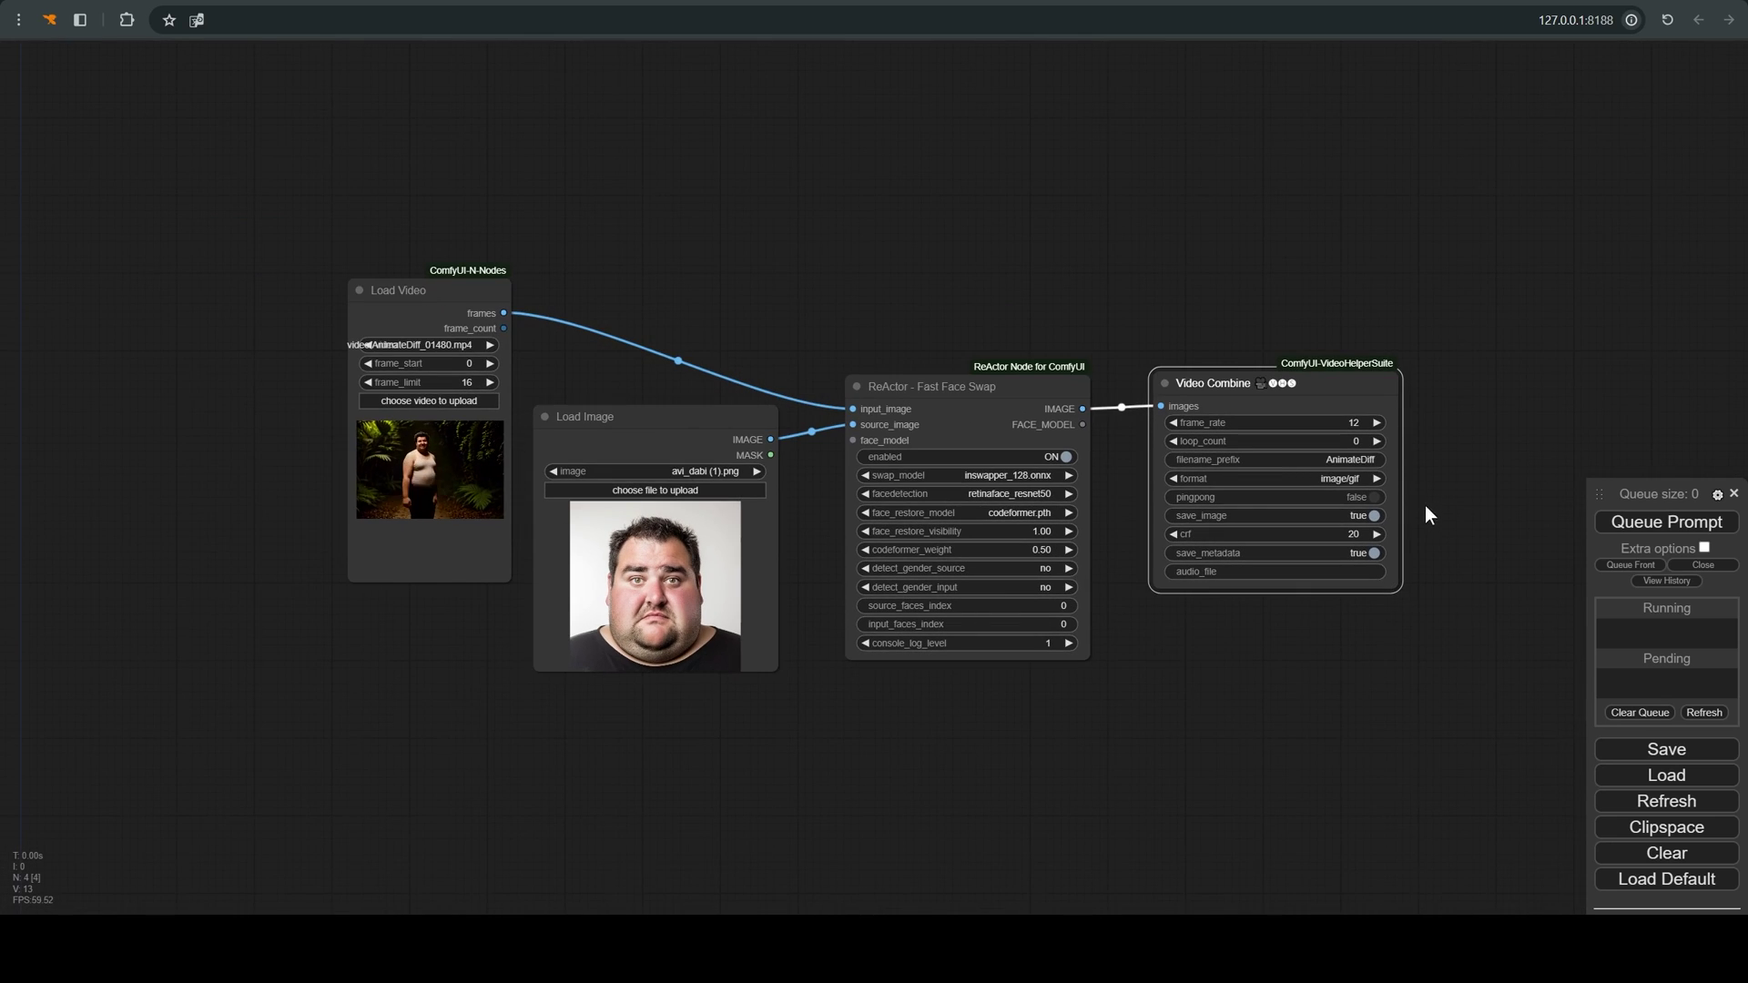
pyautogui.scroll(-2, 1343, 500)
pyautogui.click(1328, 315)
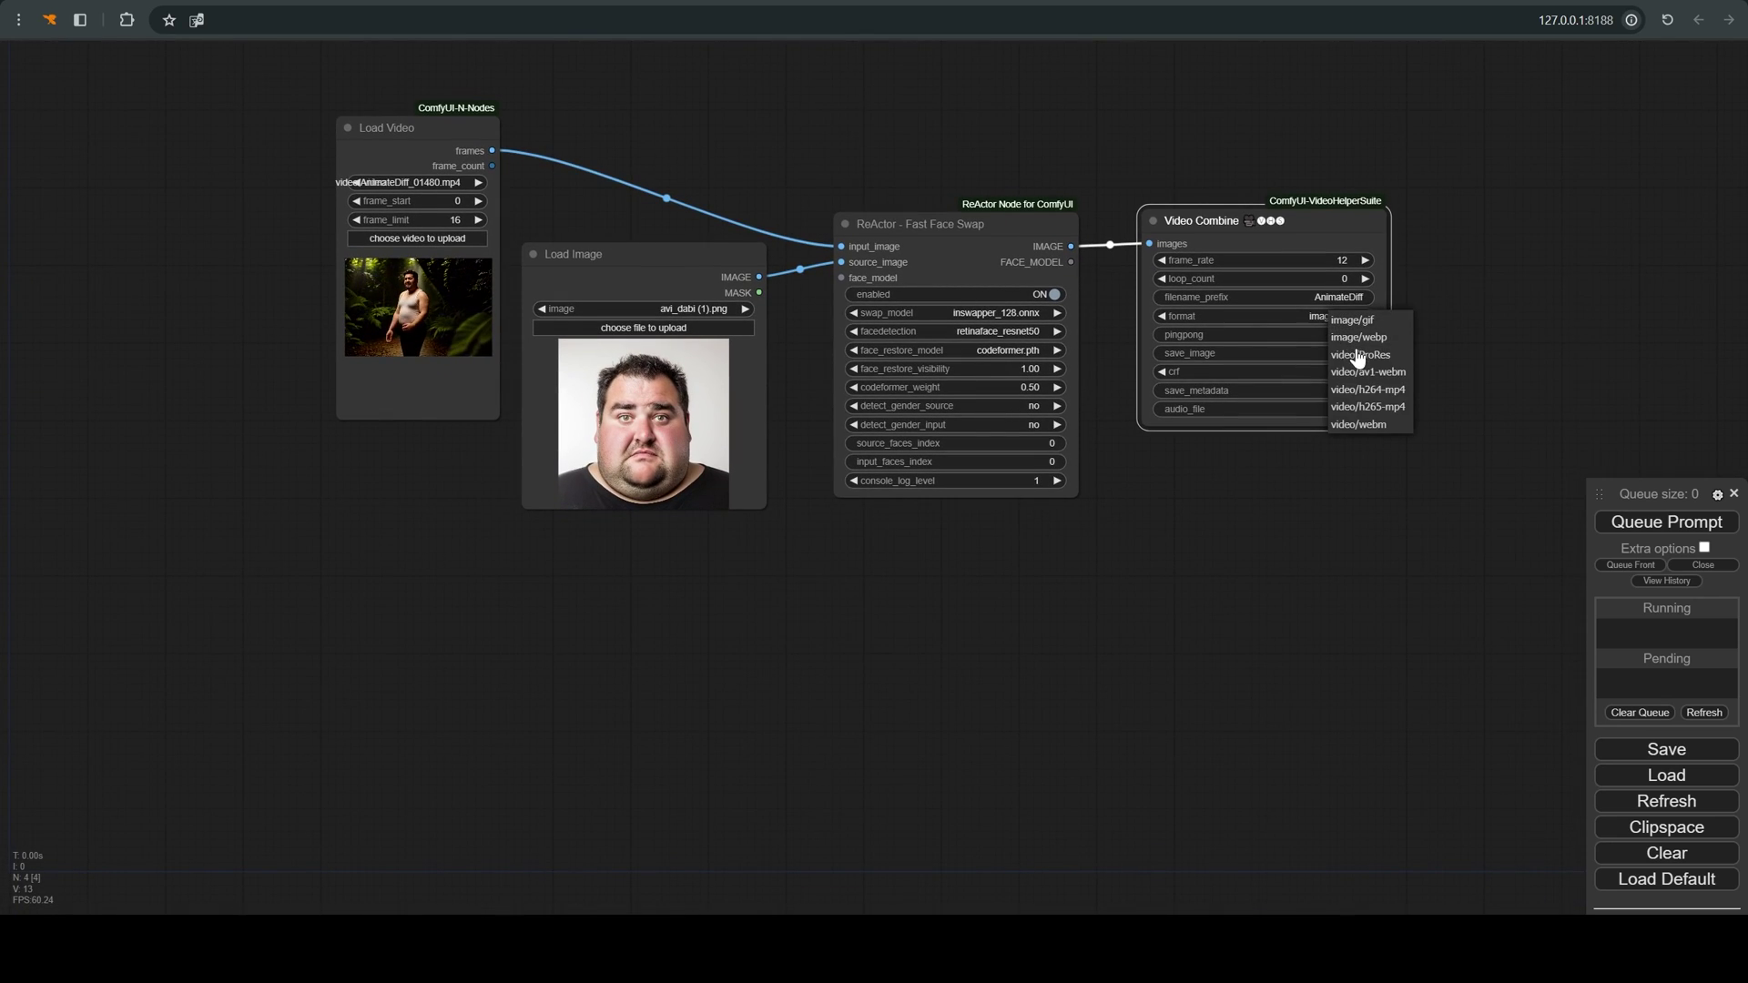
pyautogui.click(1361, 386)
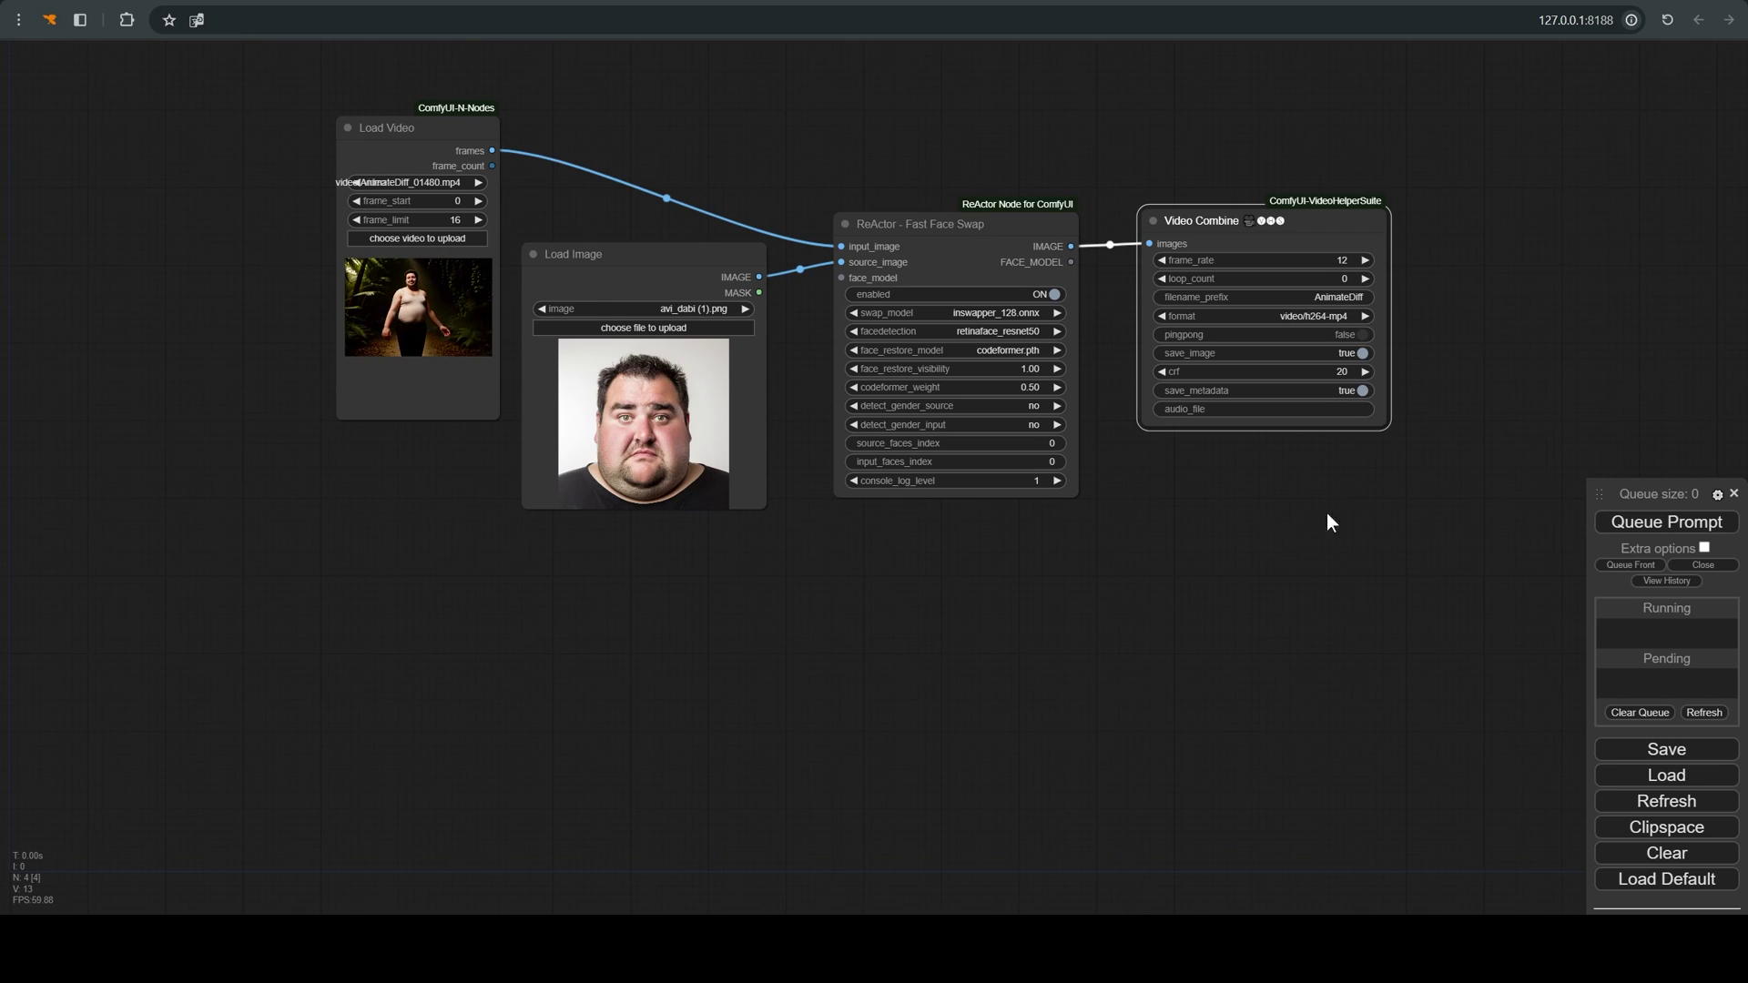
pyautogui.moveTo(1512, 355); pyautogui.dragTo(300, 193)
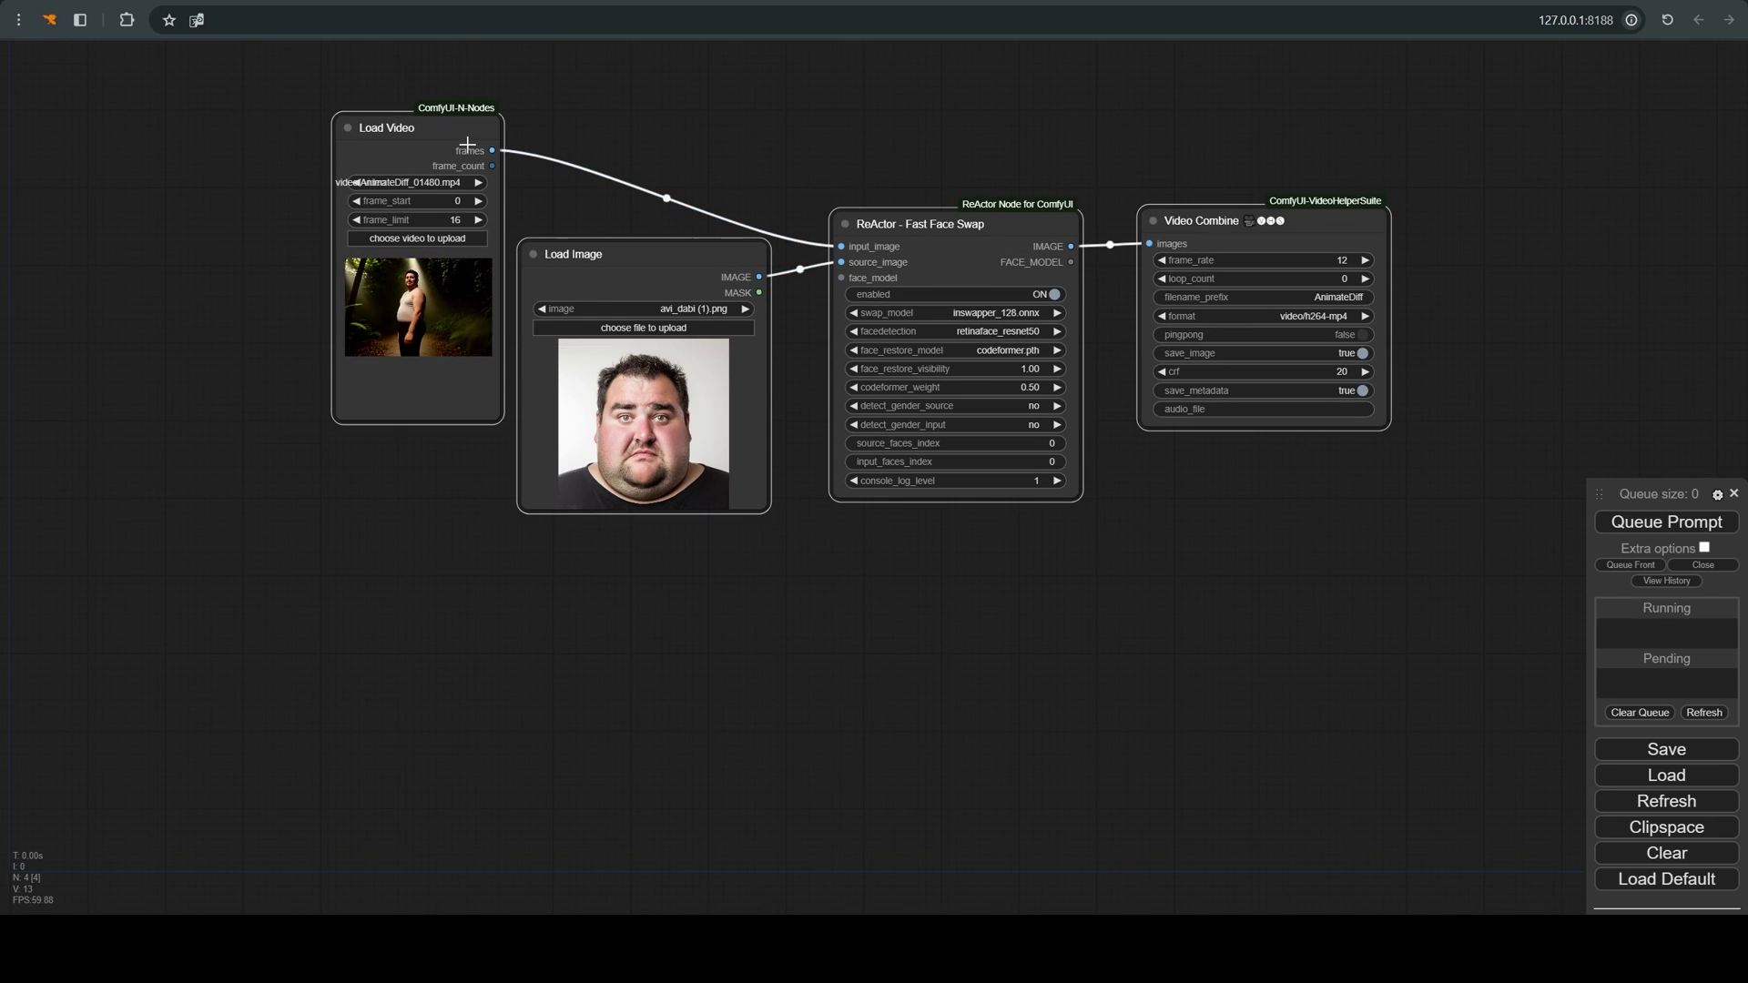
# Bring up the canvas menu on the selected face-swap nodes to add a group
pyautogui.rightClick(766, 126)
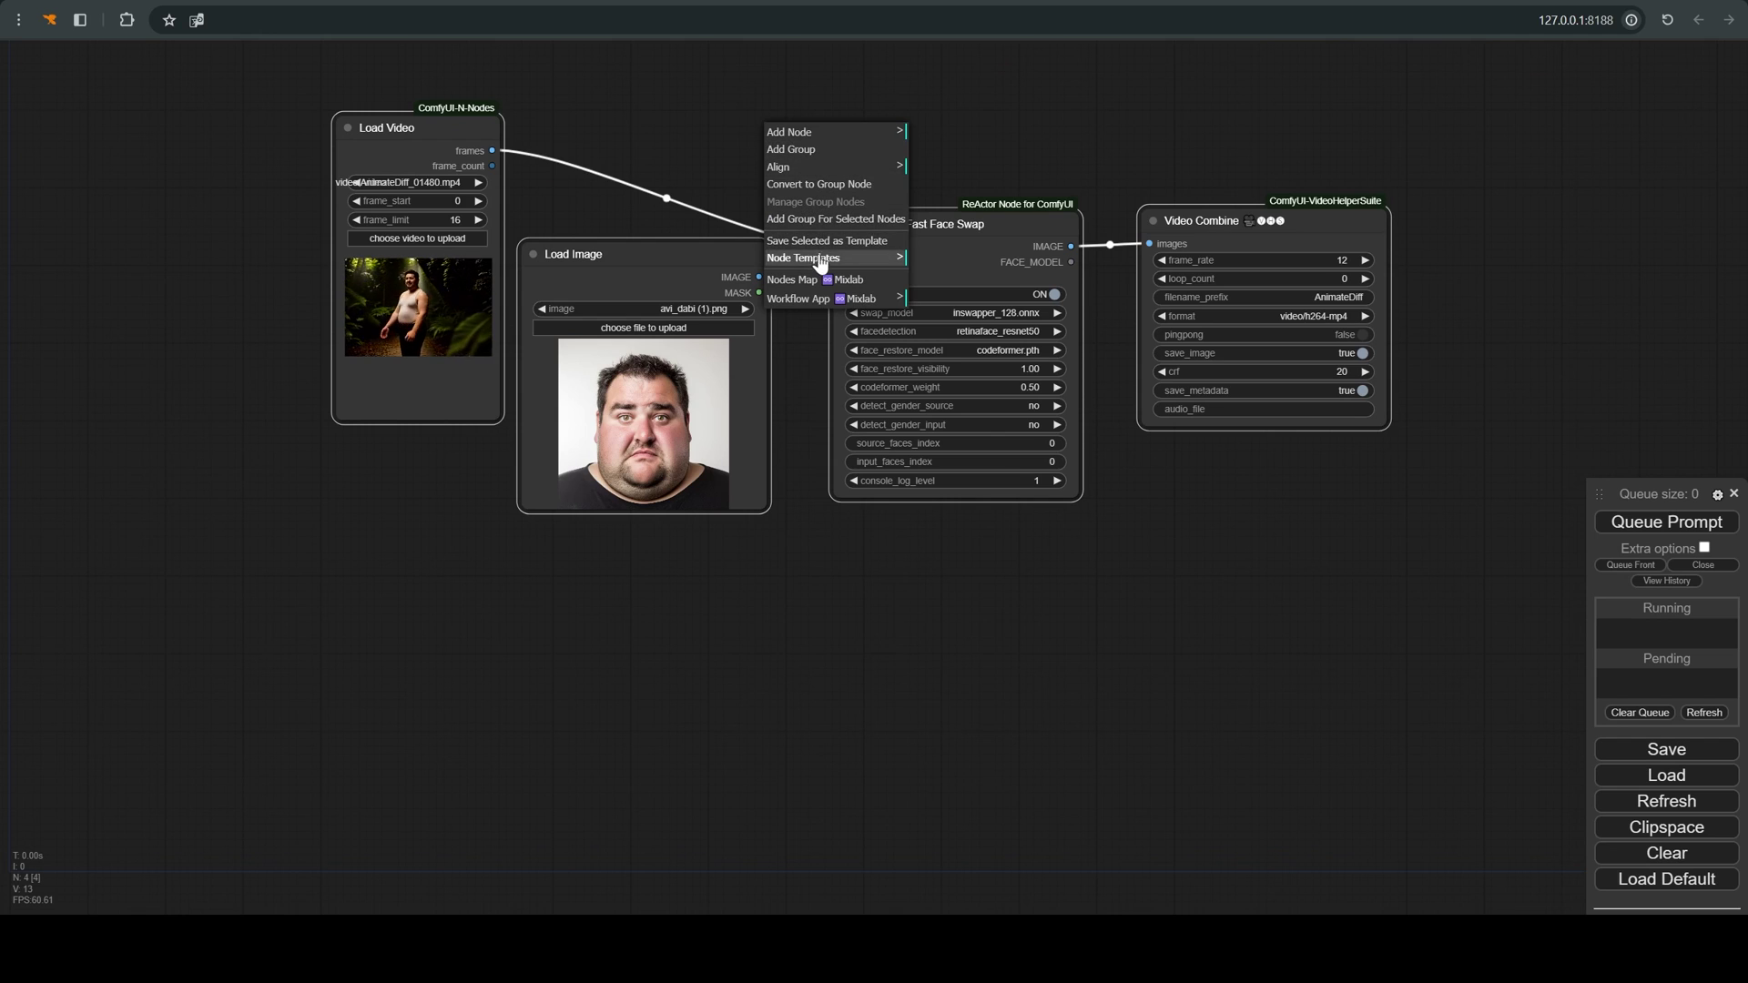